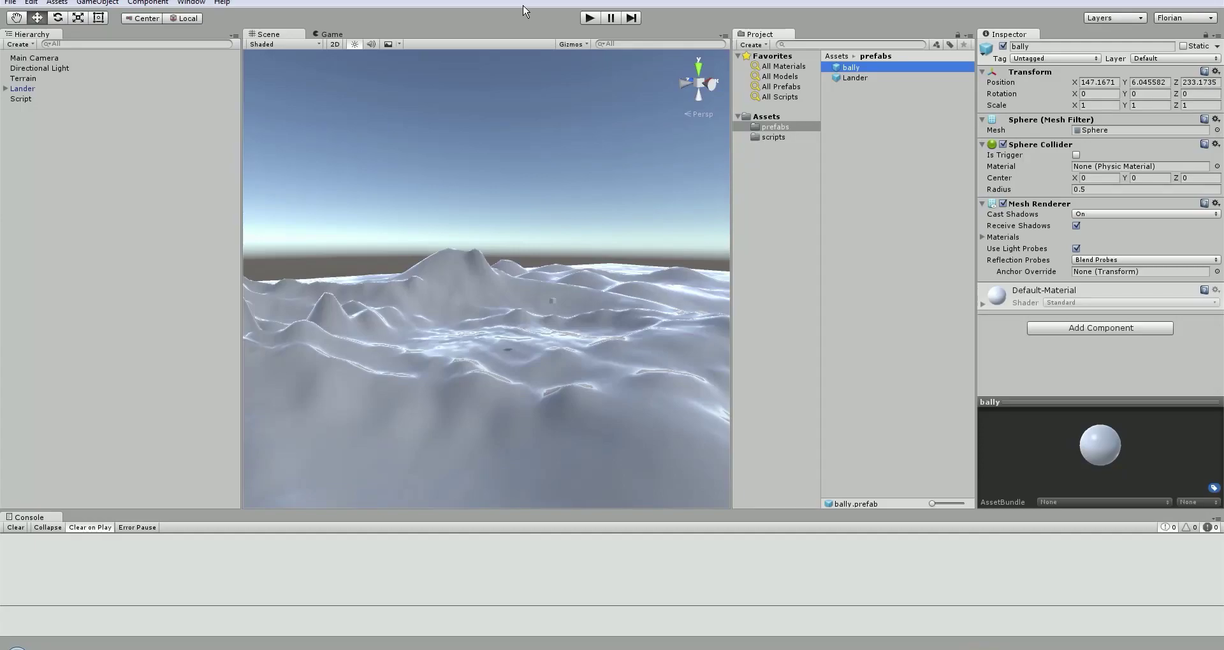
Play-test the lander three times, then select the Terrain object
left_click(587, 19)
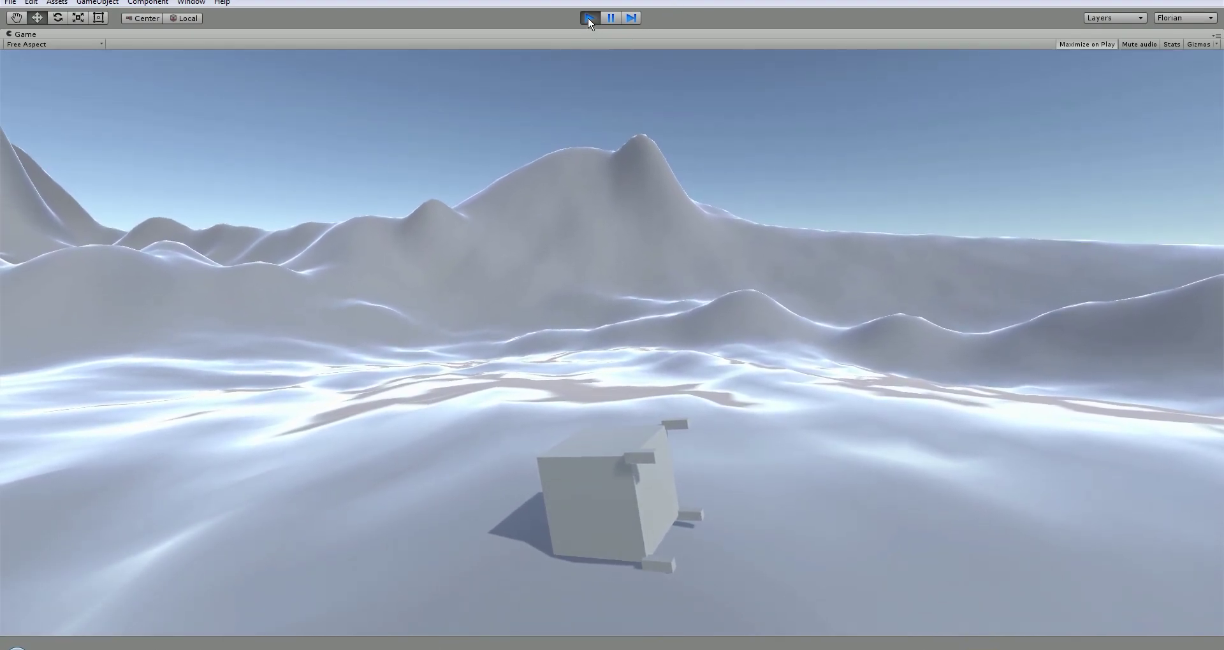
left_click(588, 16)
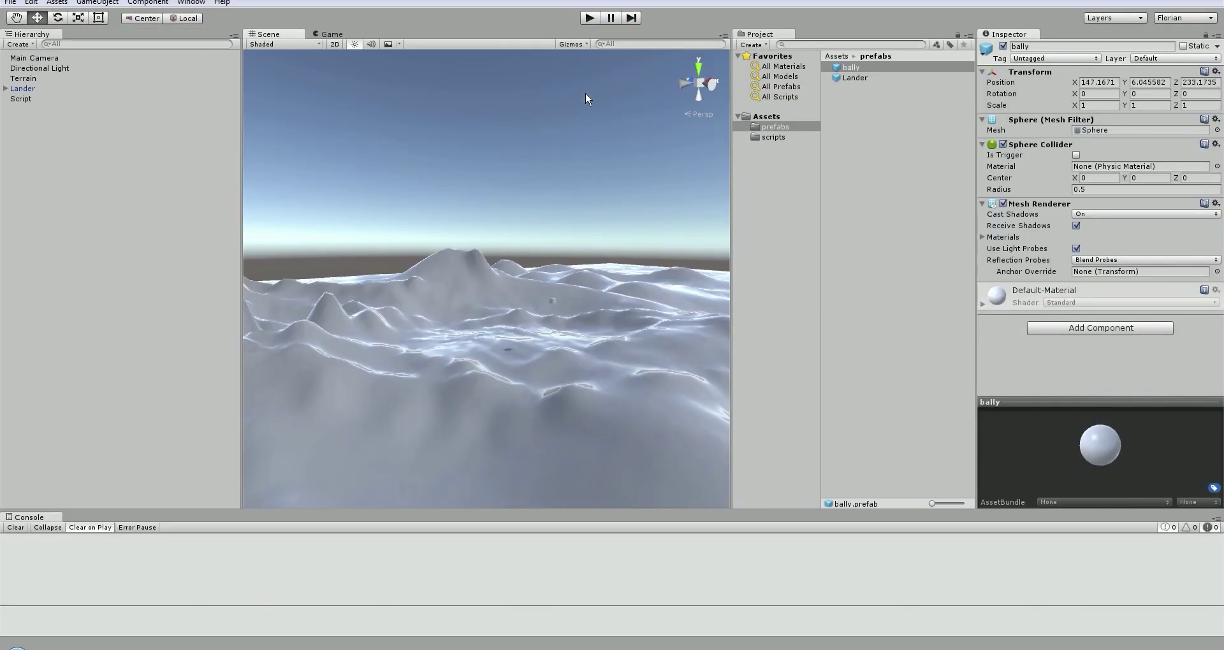
left_click(587, 20)
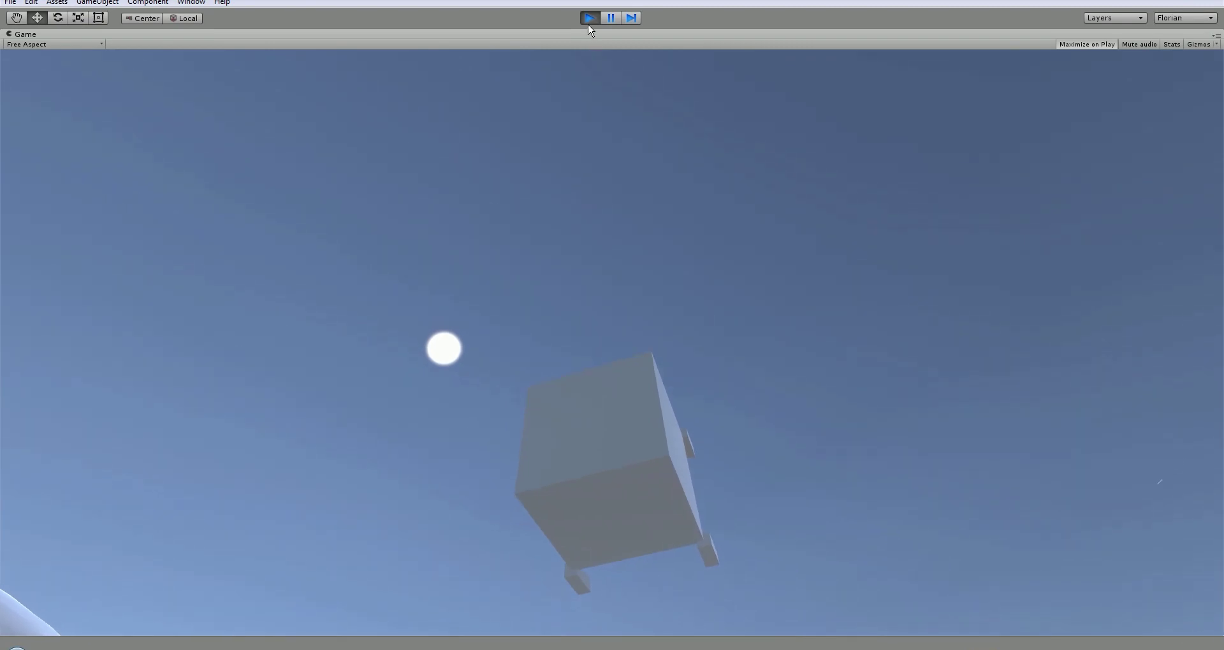
left_click(589, 19)
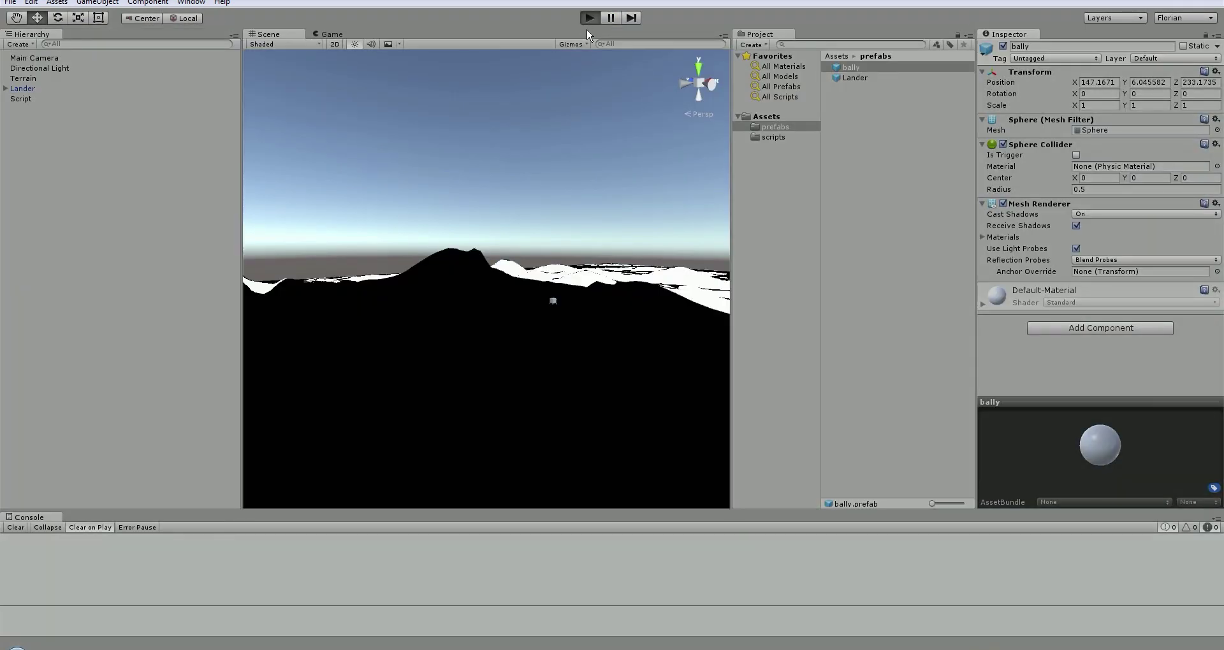
left_click(589, 18)
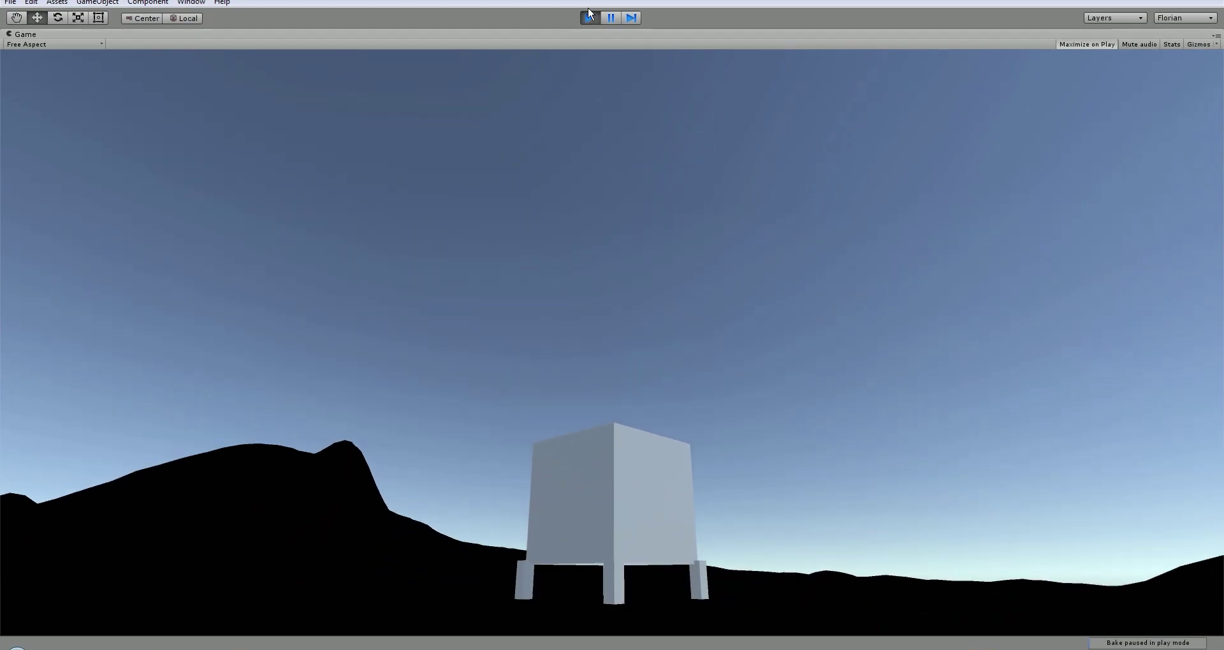
left_click(592, 18)
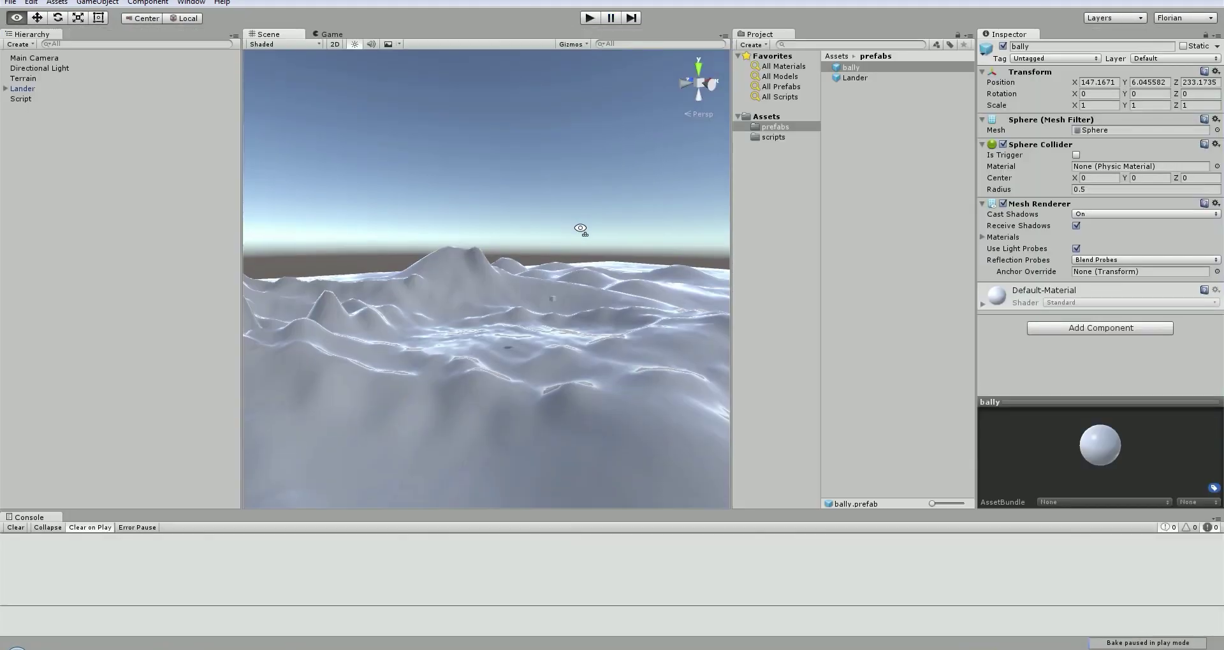
mouse_move(579, 229)
right_mouse_down()
mouse_move(669, 285)
mouse_move(667, 274)
right_mouse_up()
left_click(578, 304)
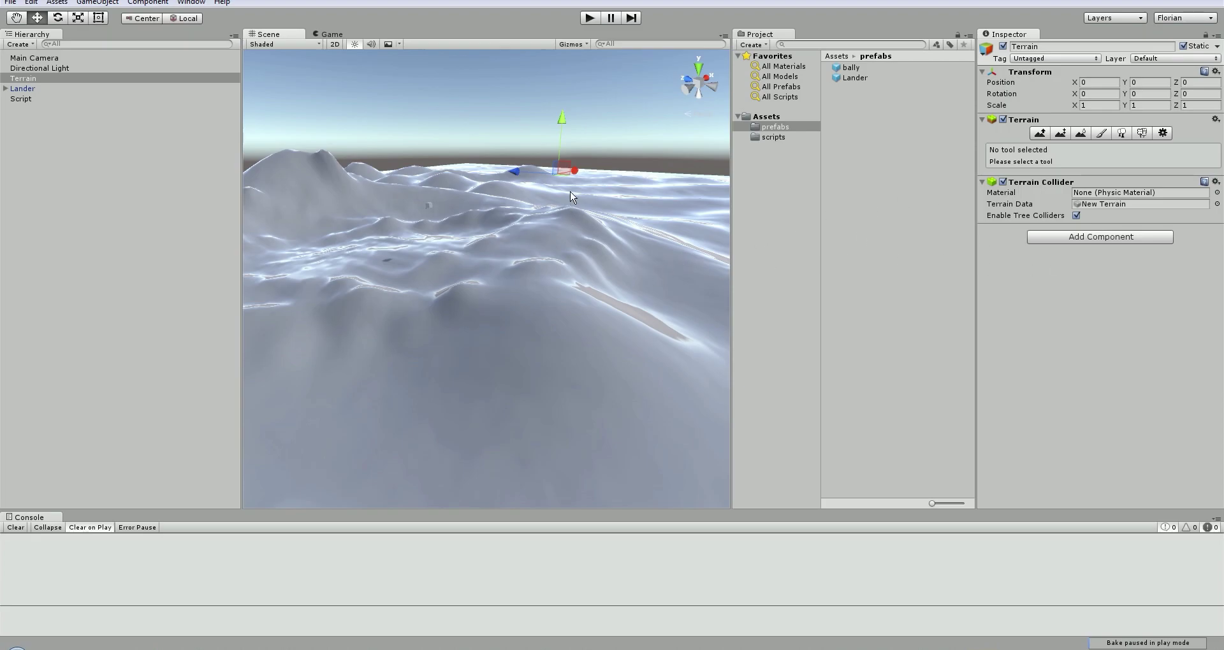
Run several more test runs of the lander, pausing the last one before stopping
left_click(590, 22)
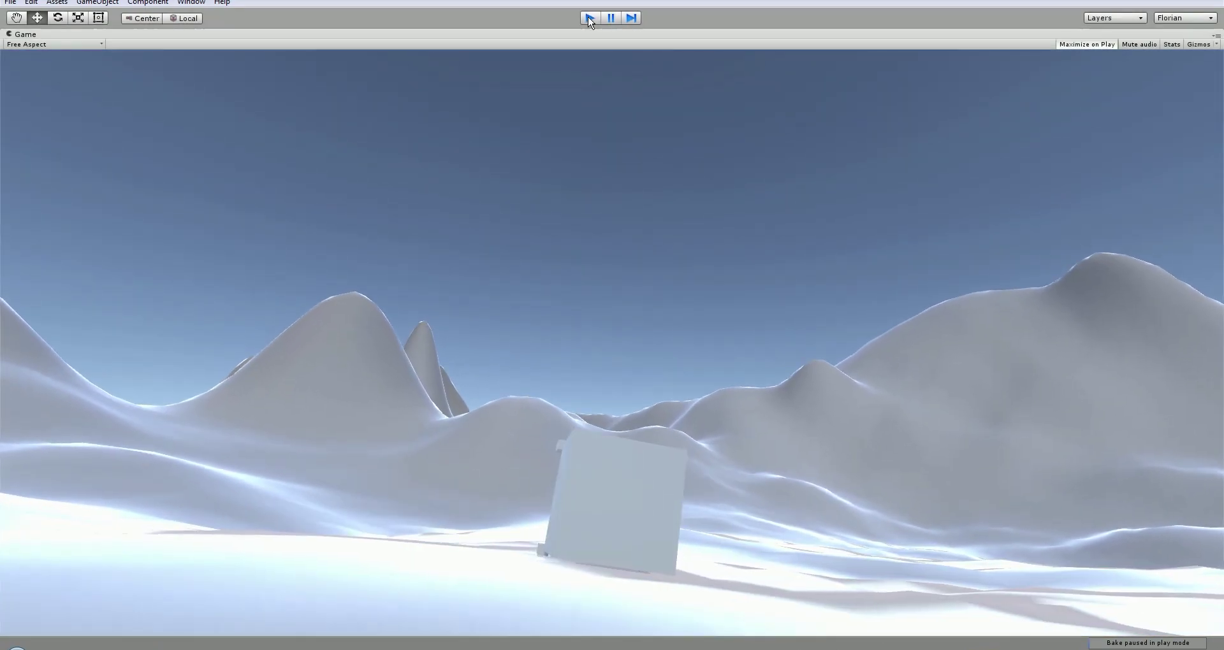
left_click(589, 18)
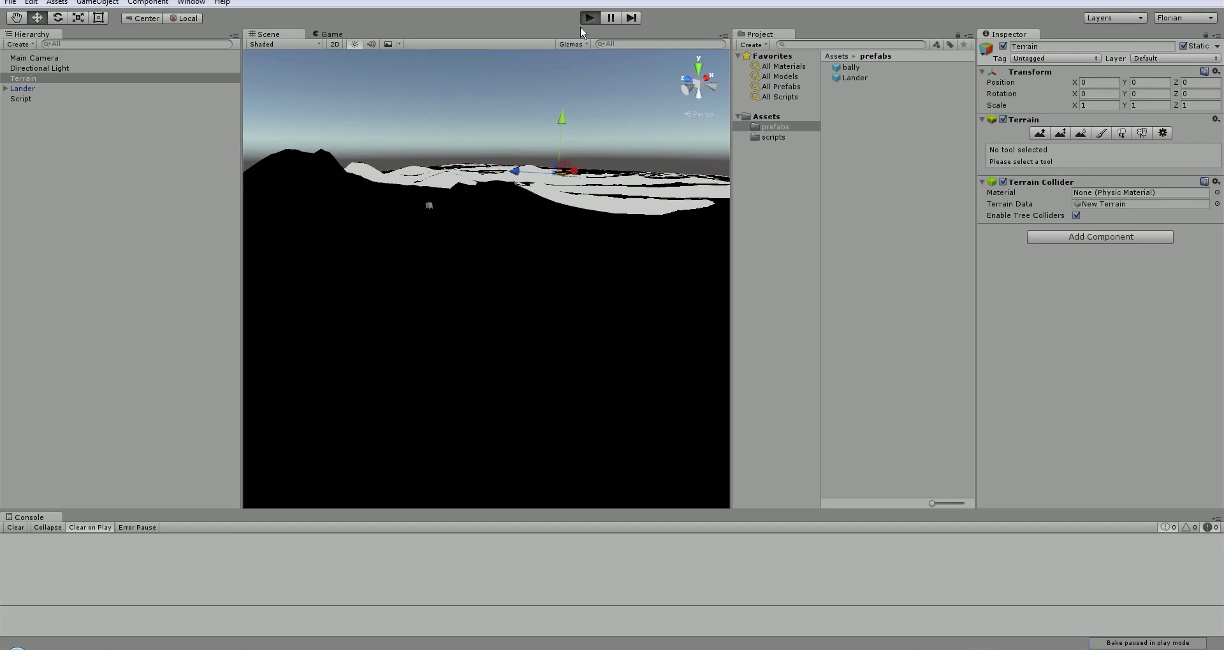
left_click(582, 19)
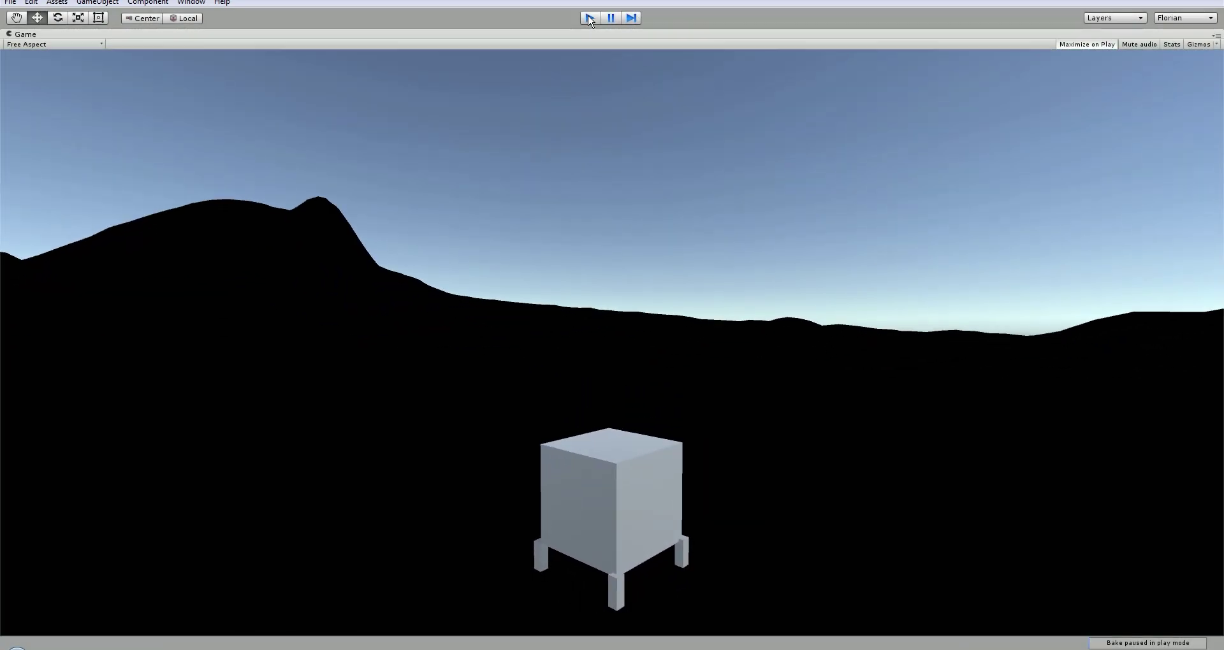
left_click(589, 19)
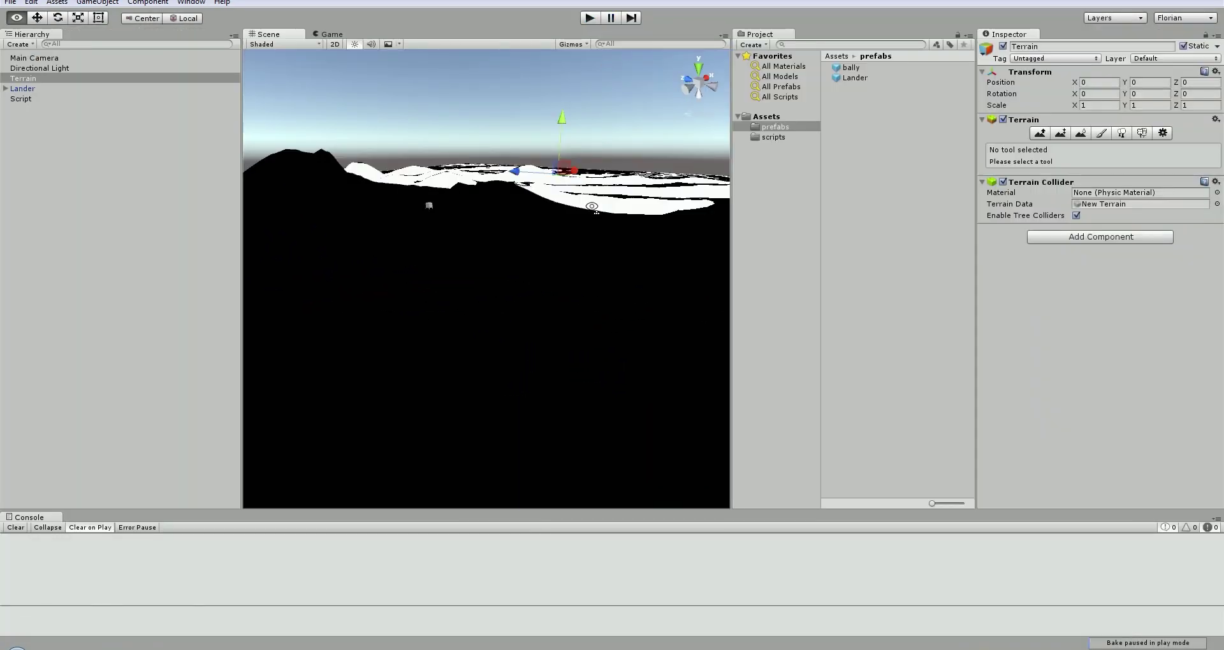
left_click(591, 21)
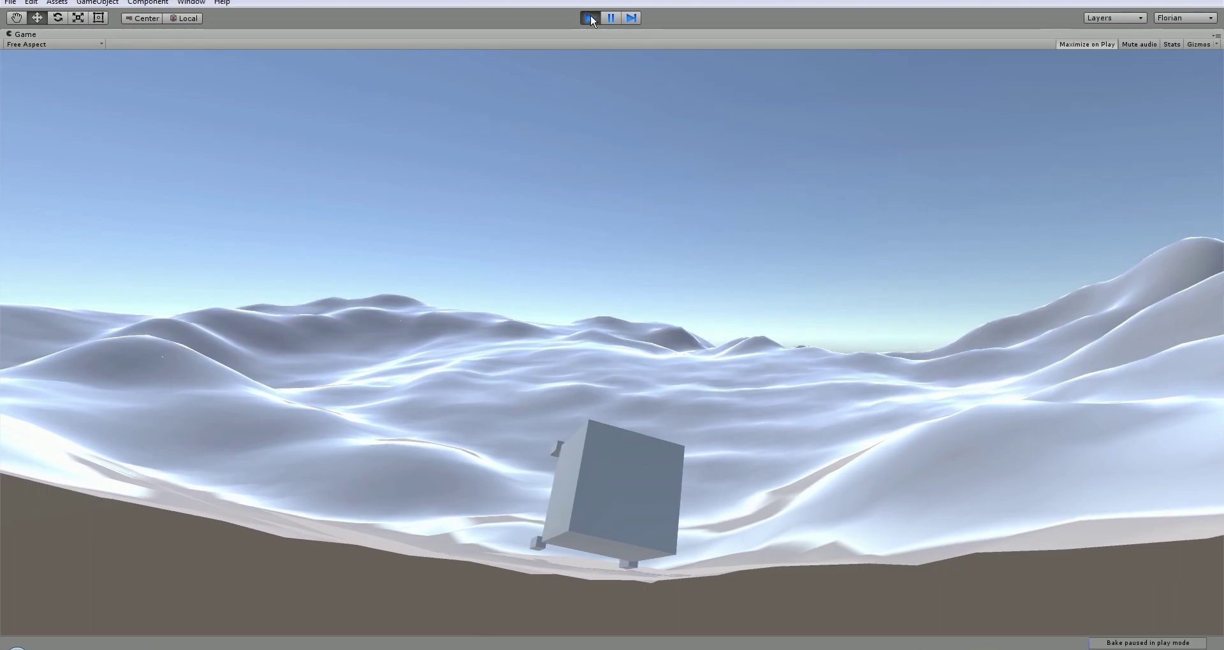
left_click(590, 17)
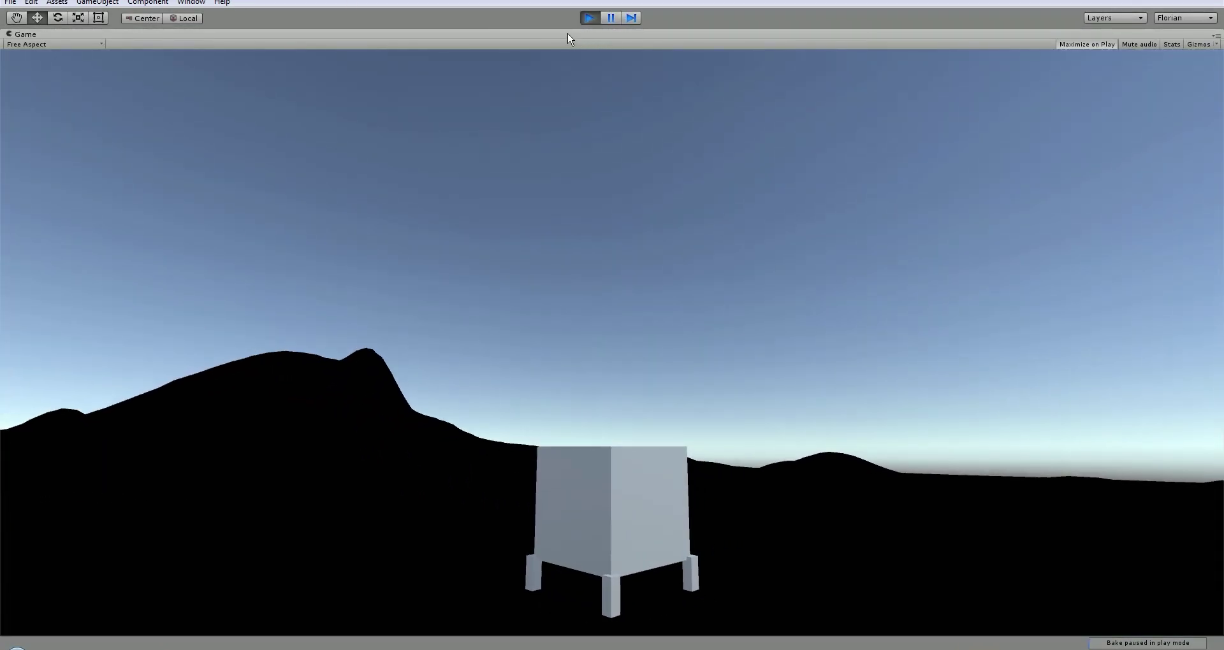
left_click(588, 21)
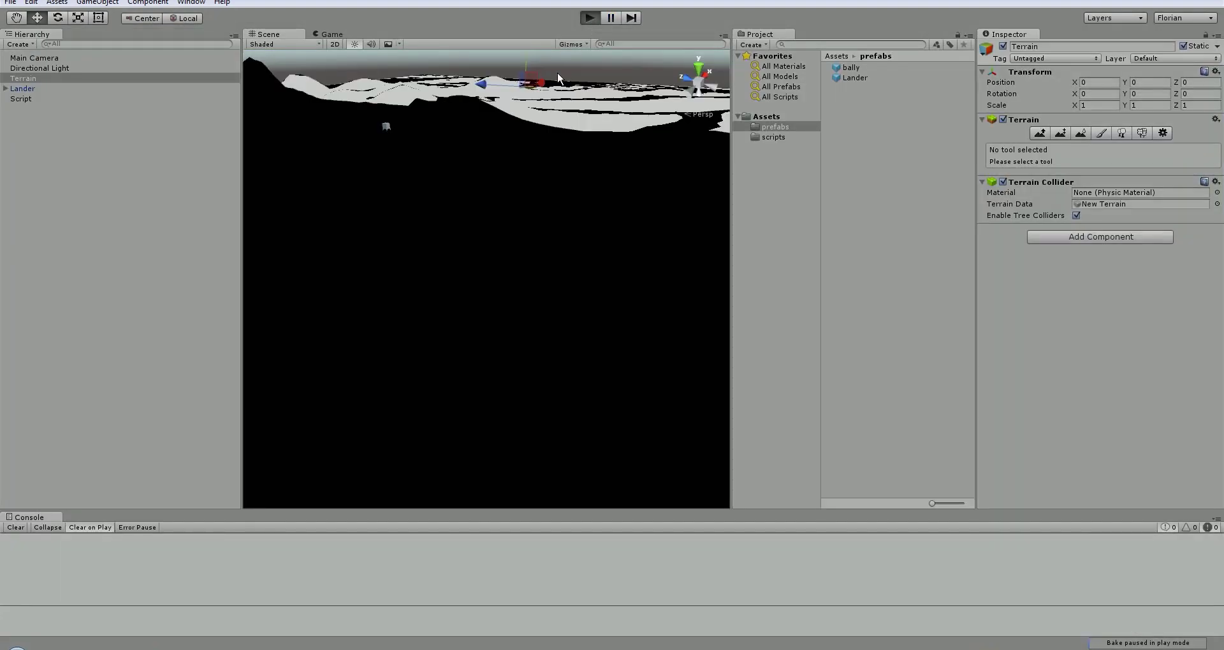
left_click(590, 18)
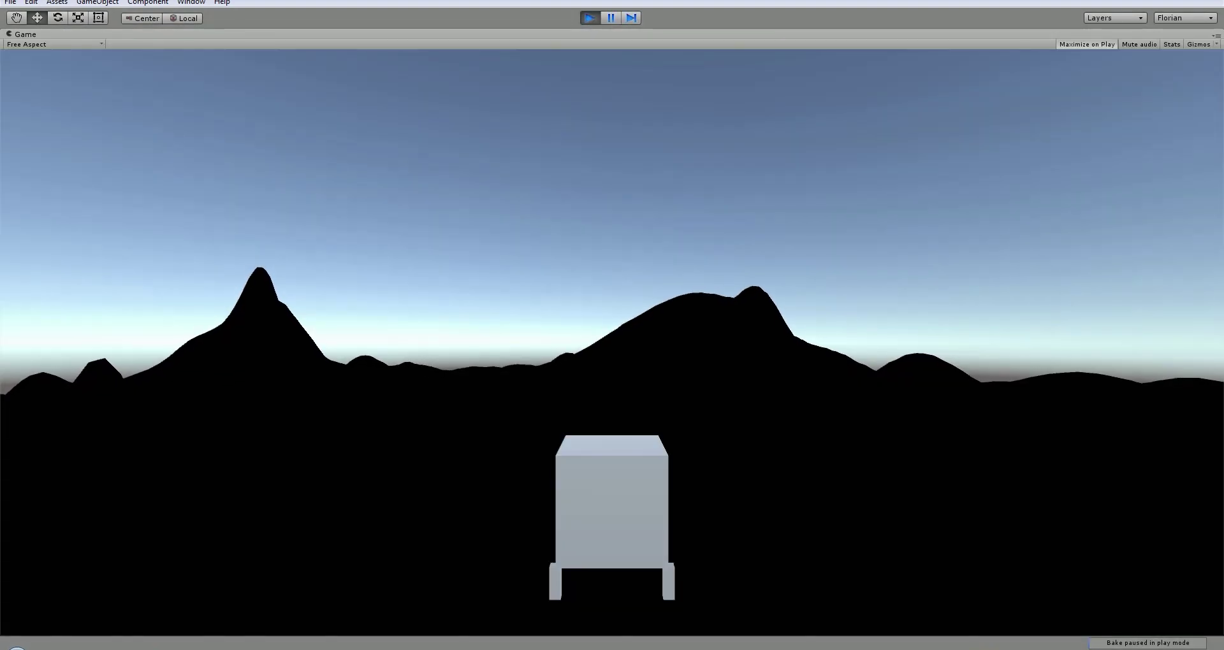
left_click(590, 18)
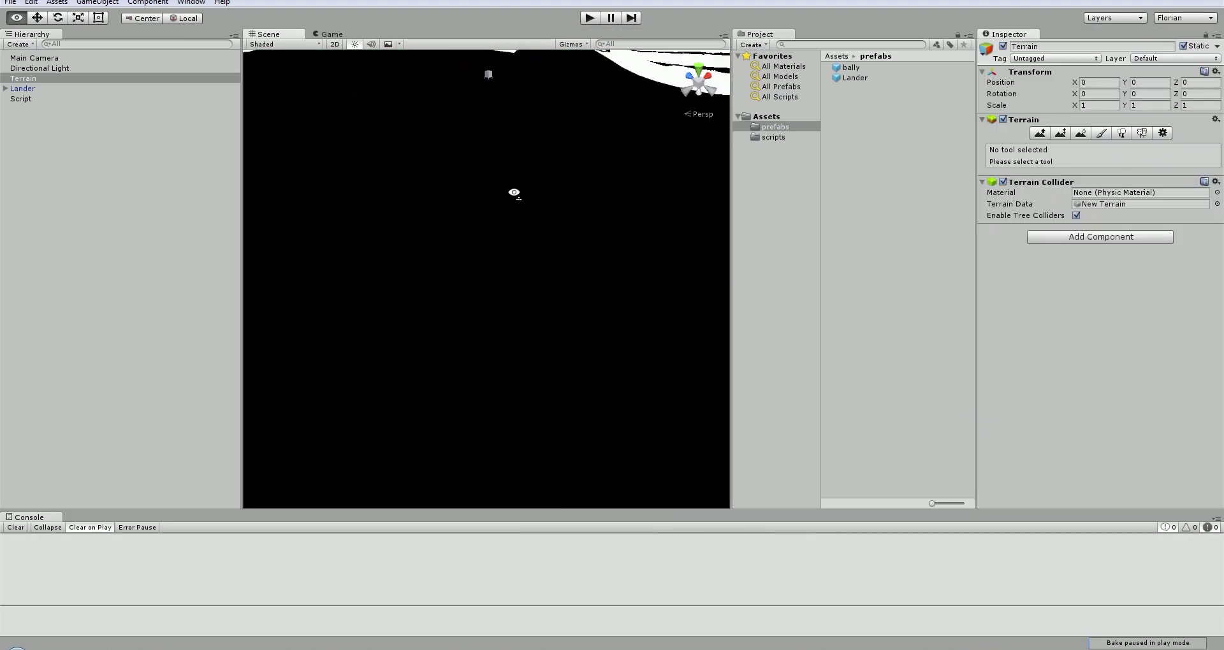
left_click_drag(513, 193, 578, 197, "alt")
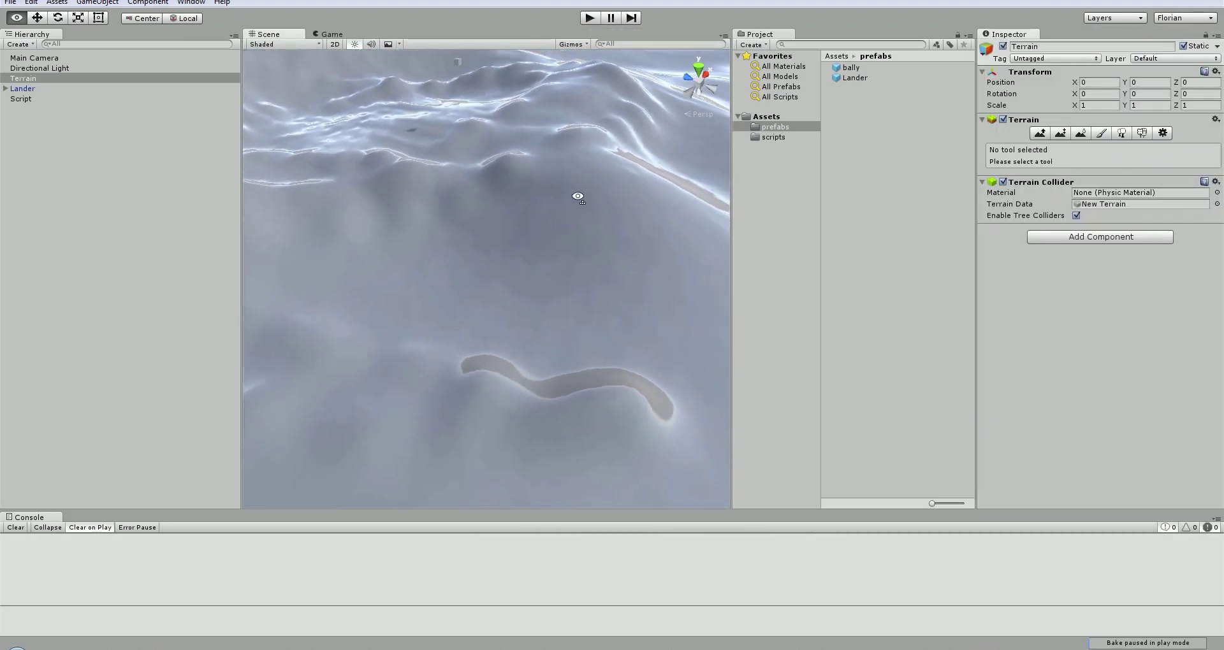
left_click(590, 18)
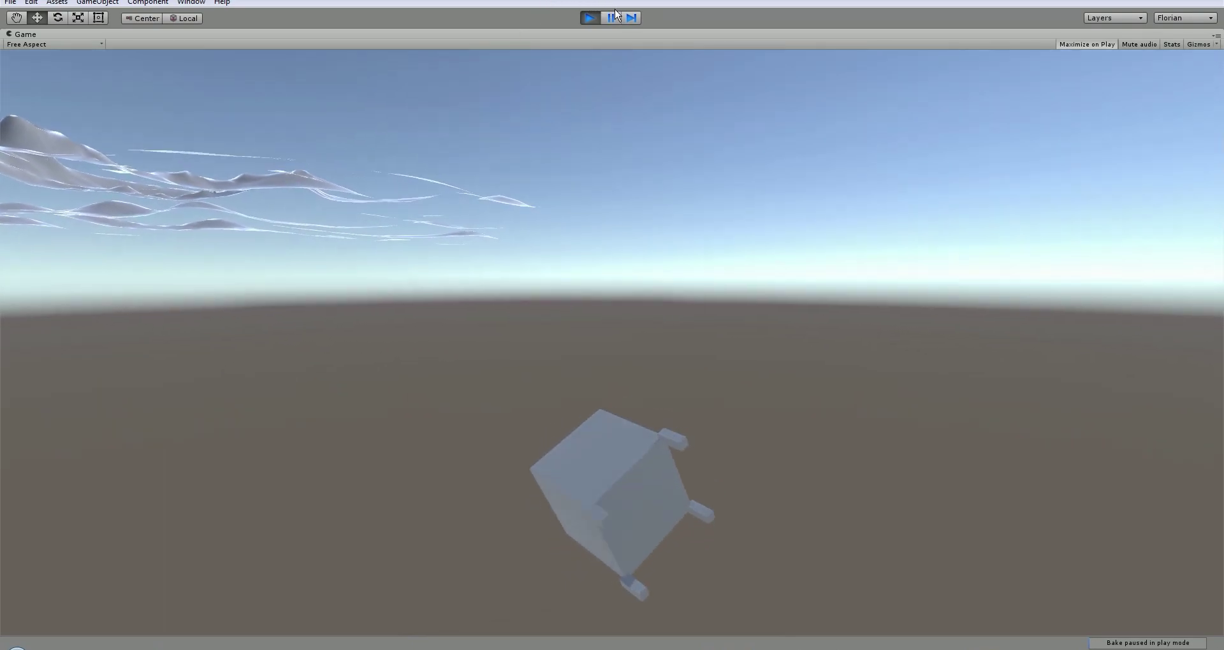
left_click(593, 16)
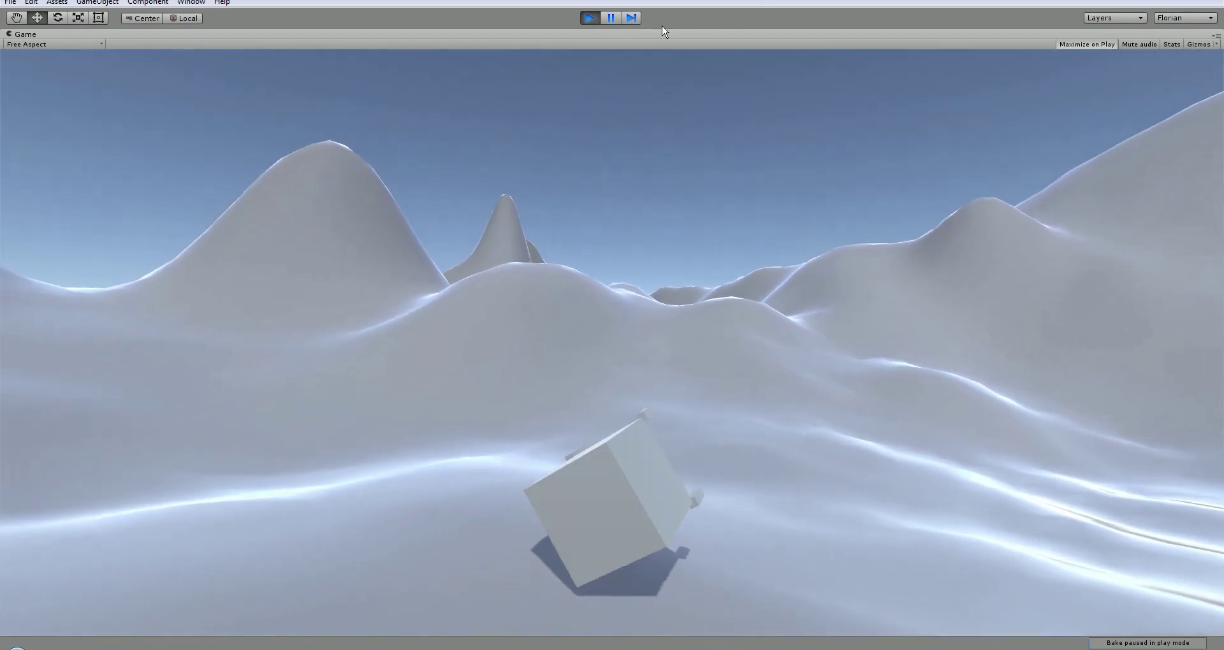
left_click(588, 19)
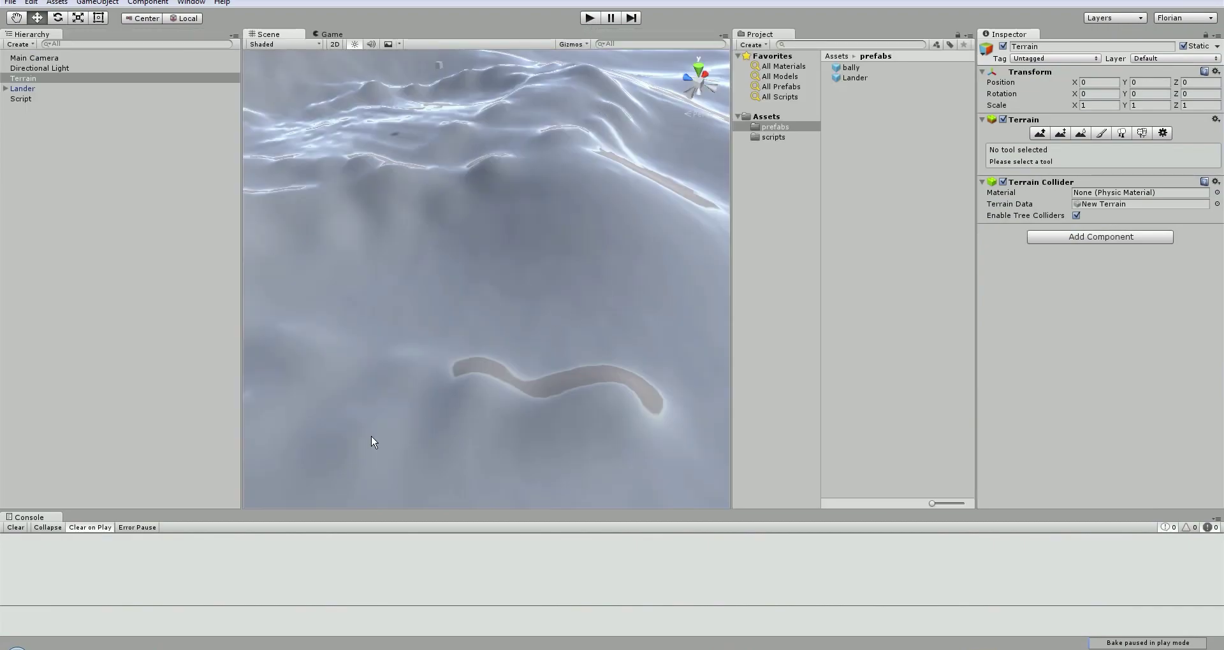
Add trg.d.avel(trg.d.avel()*(1-delta*0.0001f)); to LateUpdate in all.cs and return to Unity
key("alt+Tab")
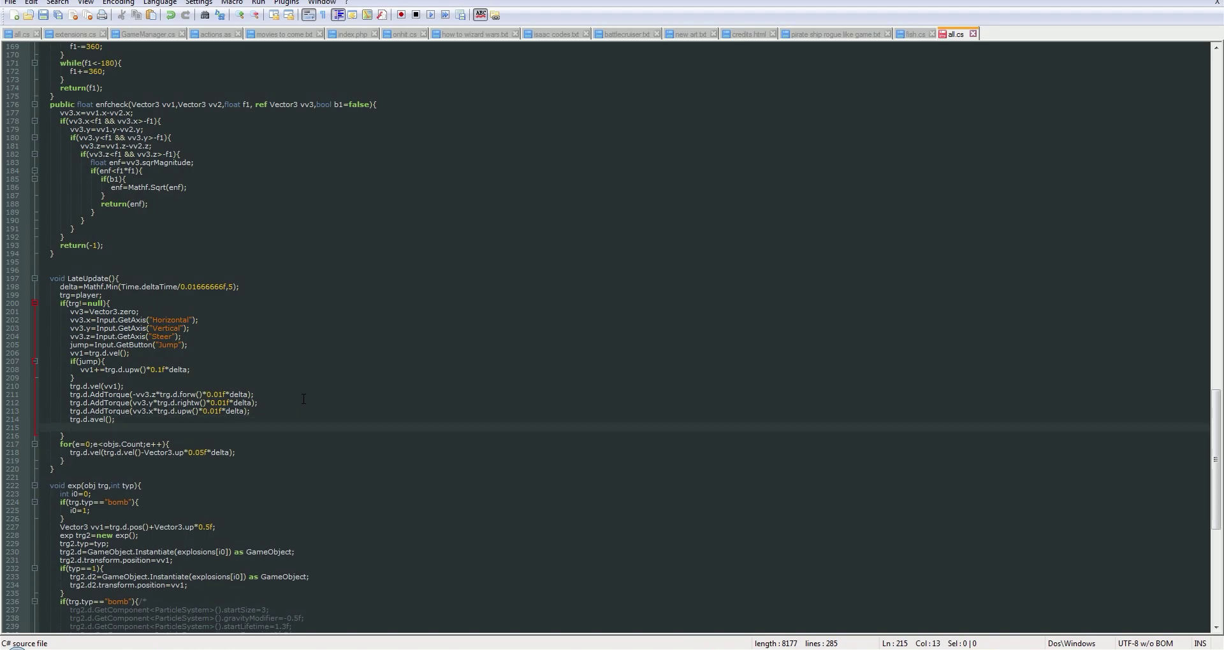
key("BackSpace")
key("Left")
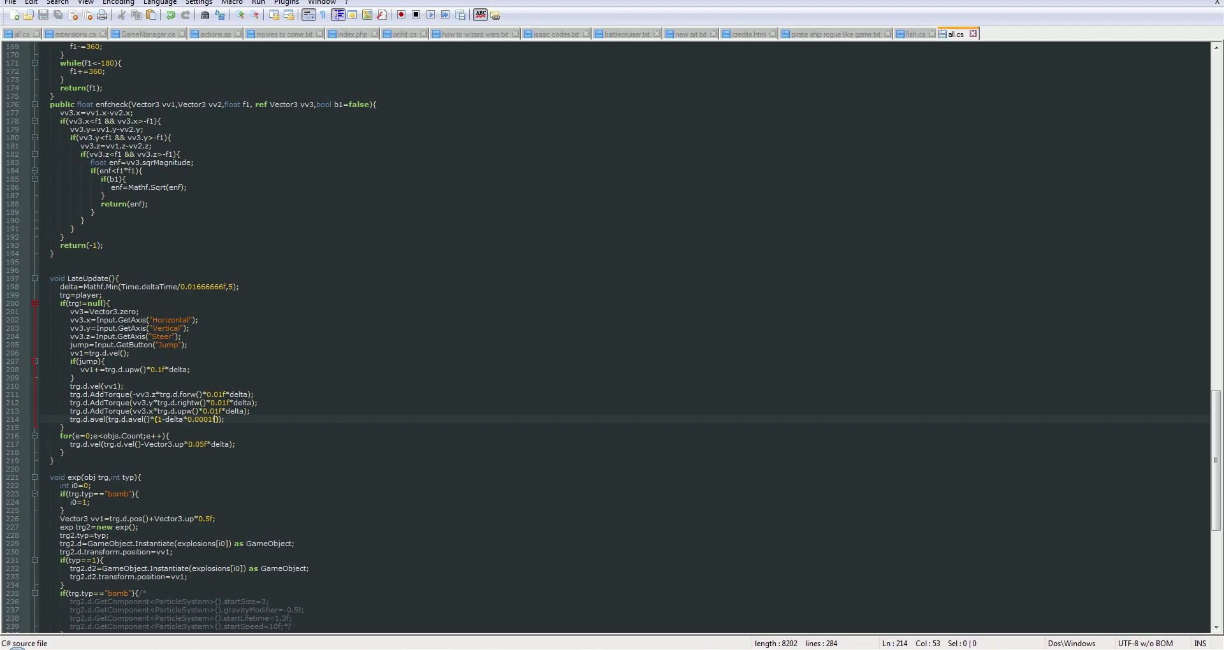
key("alt+Tab")
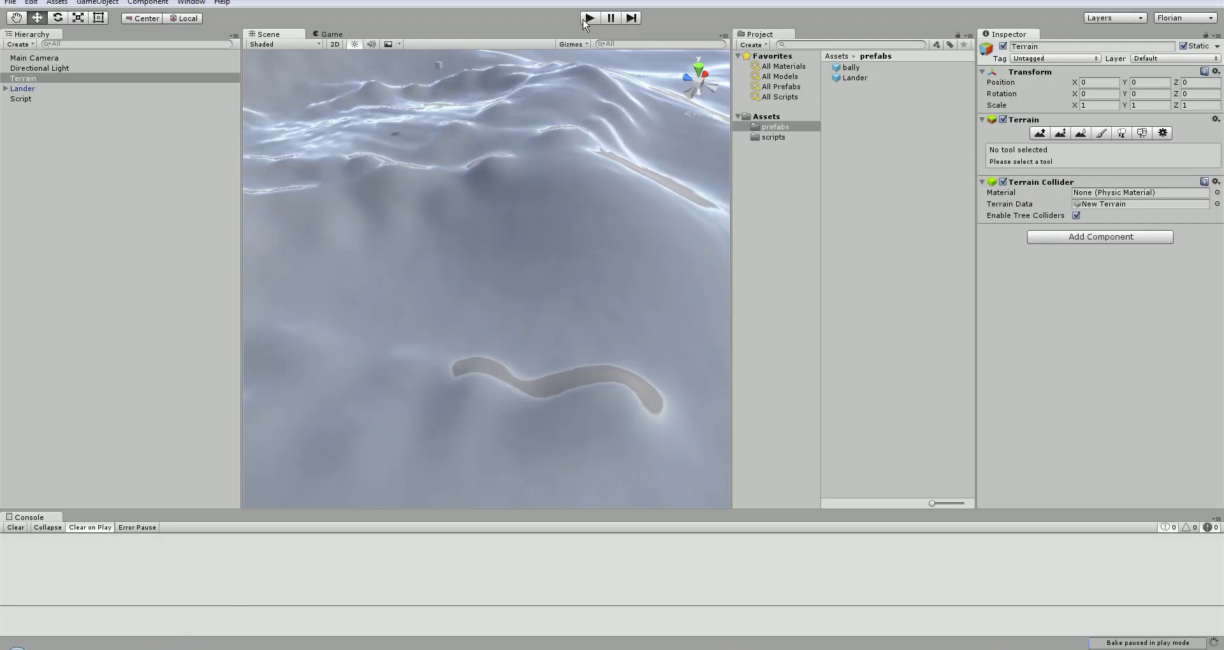
left_click(589, 19)
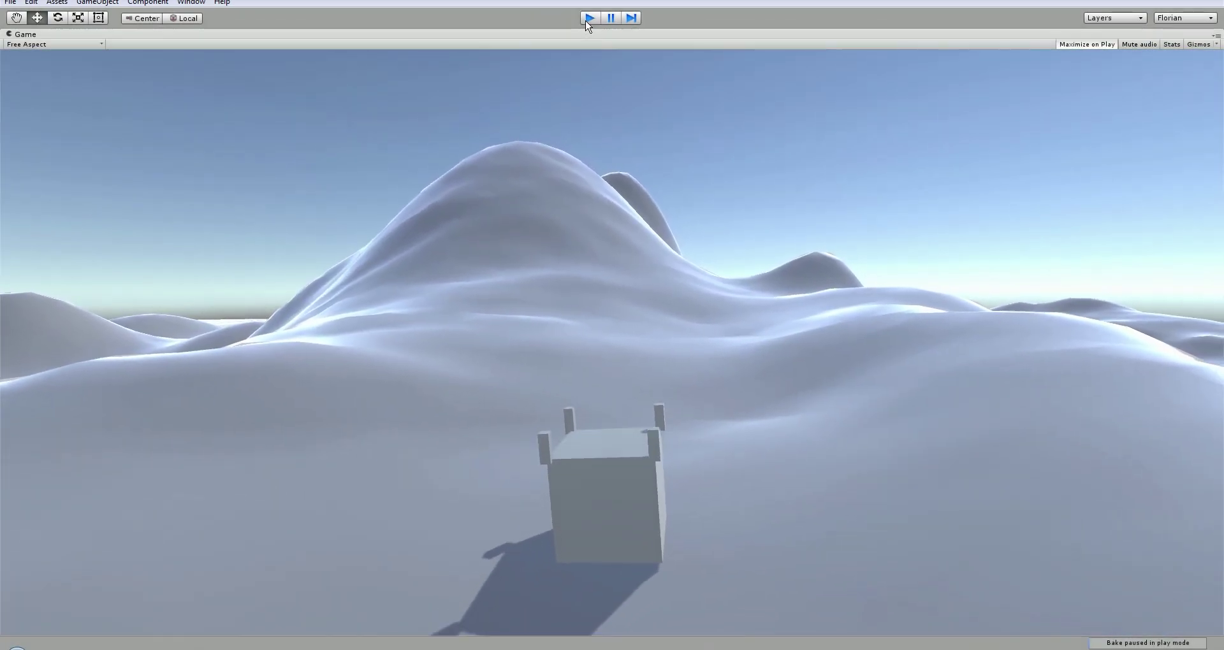
left_click(585, 22)
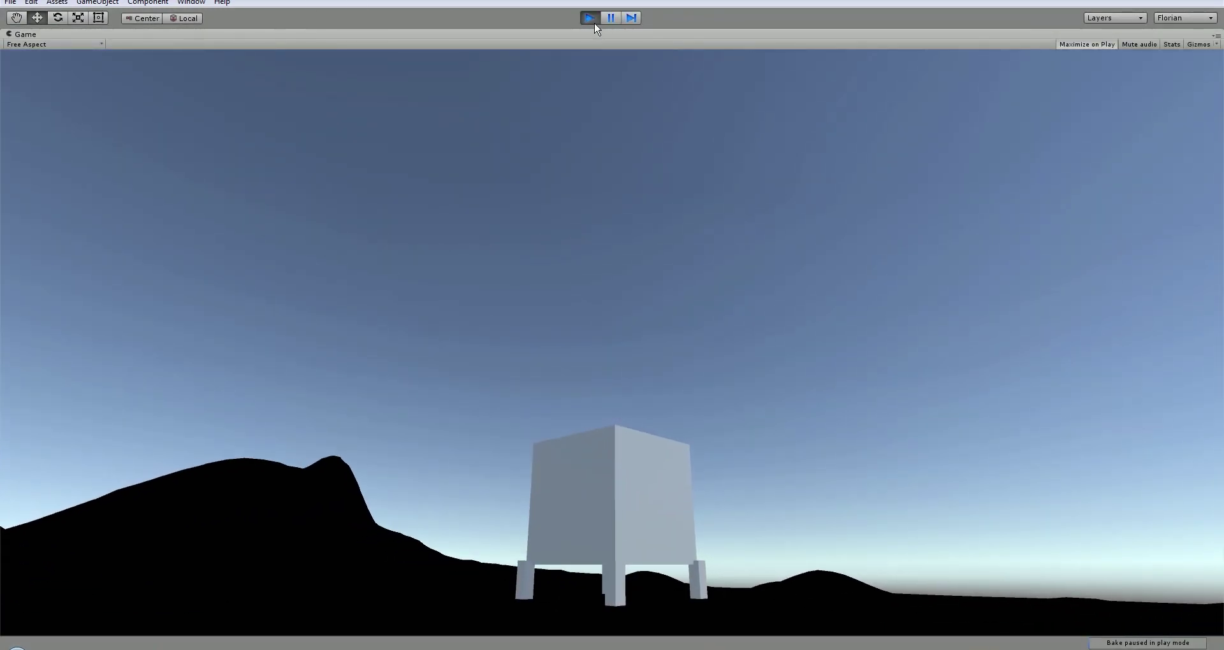
left_click(591, 21)
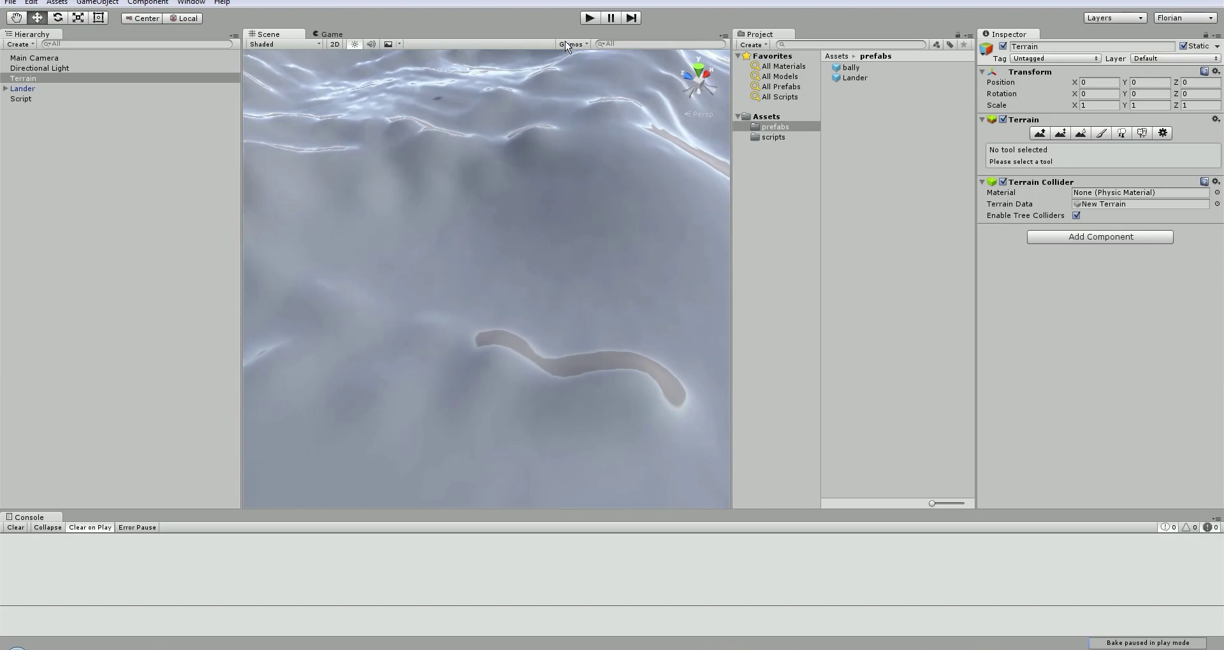
Play-test the lander, firing thrust with Space, then restart and stop the game repeatedly
left_click(589, 20)
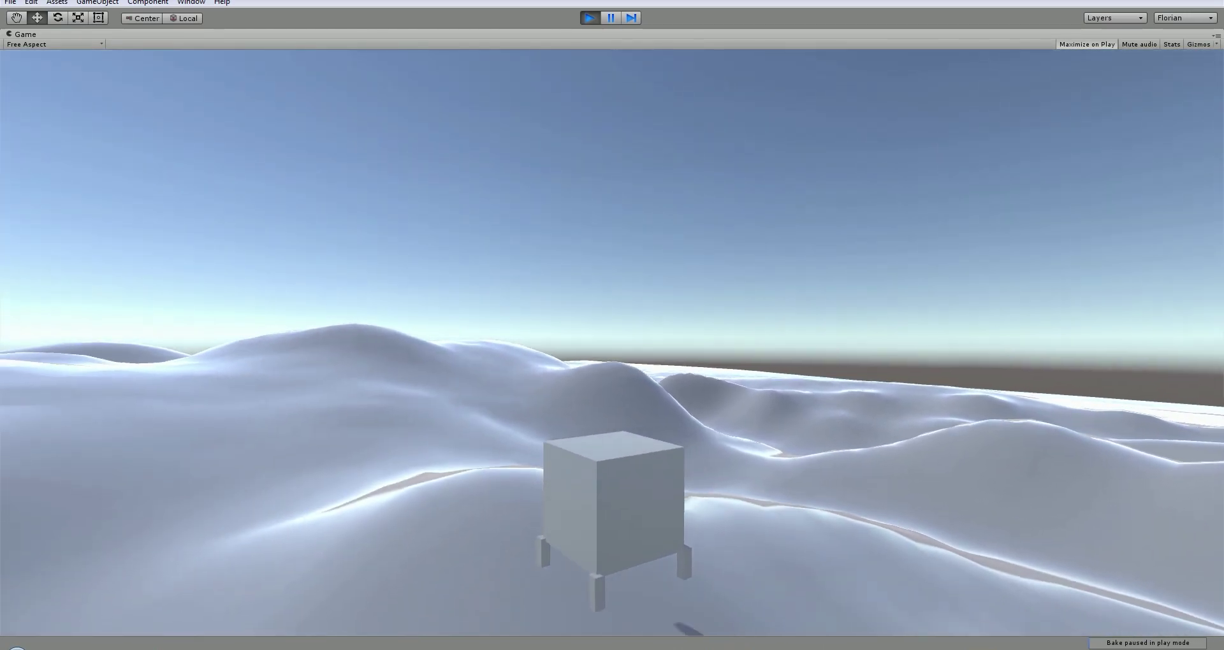
key("space")
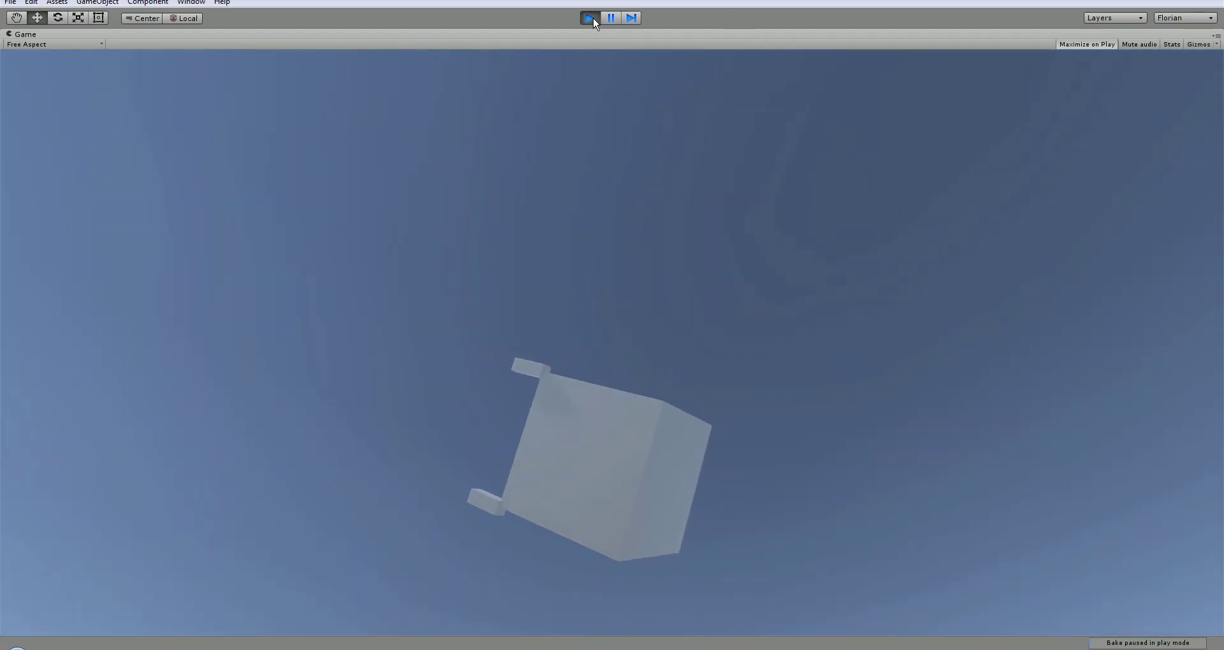
left_click(591, 17)
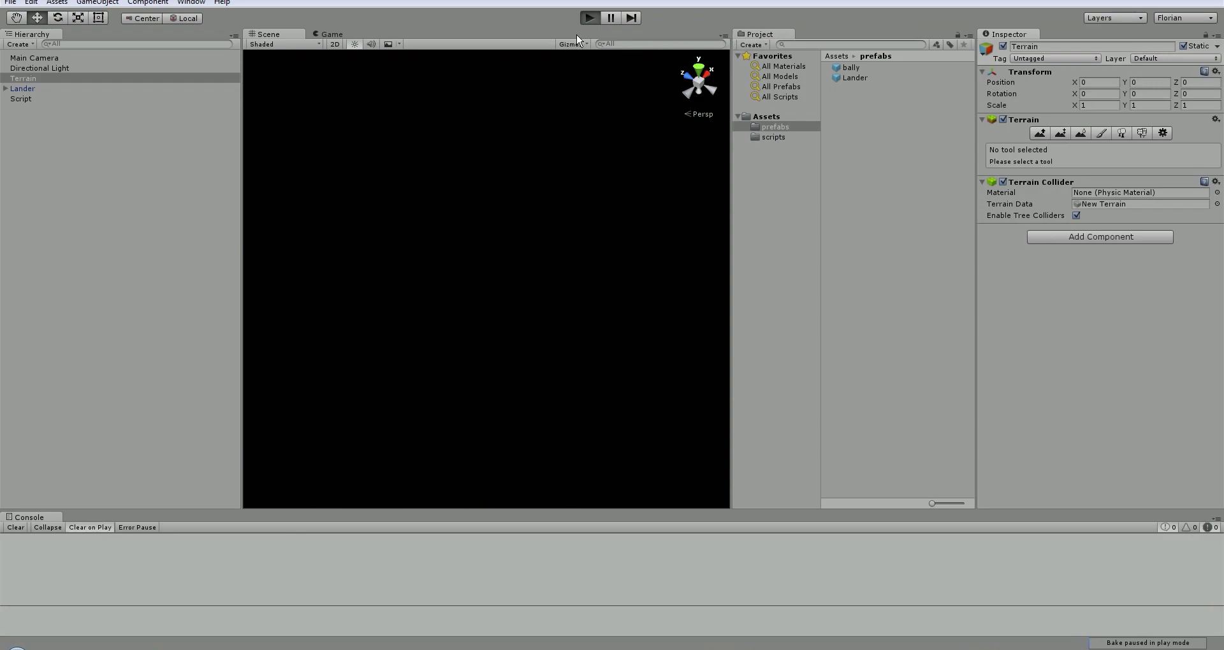
left_click(589, 18)
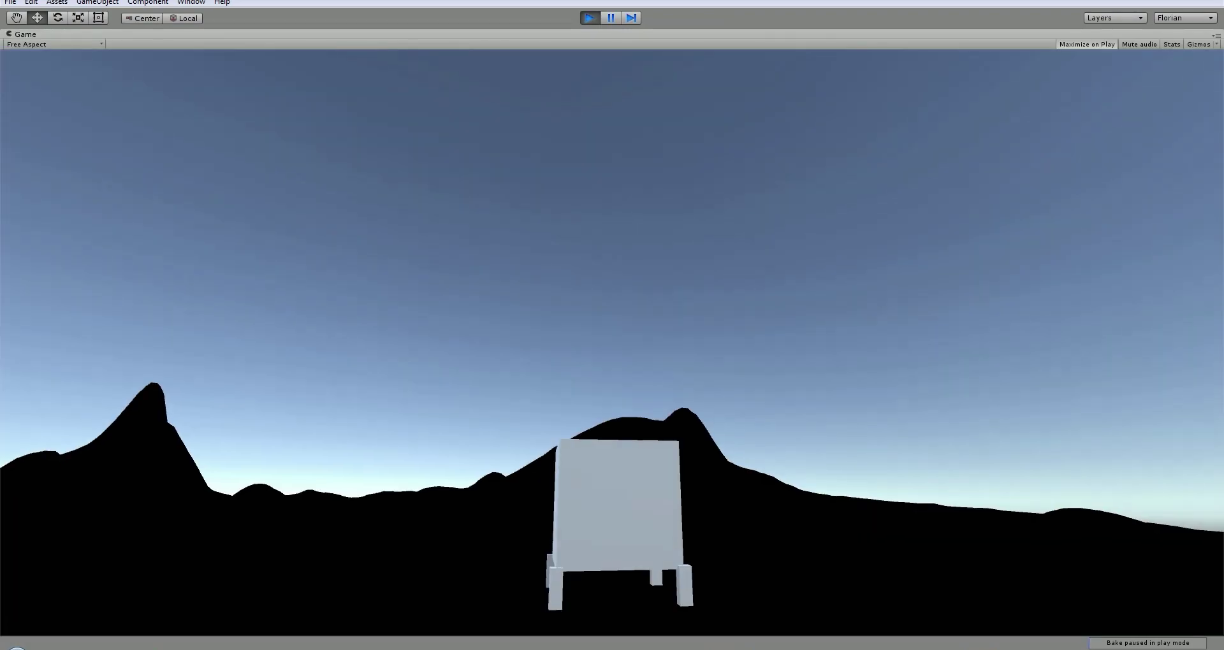
left_click(589, 17)
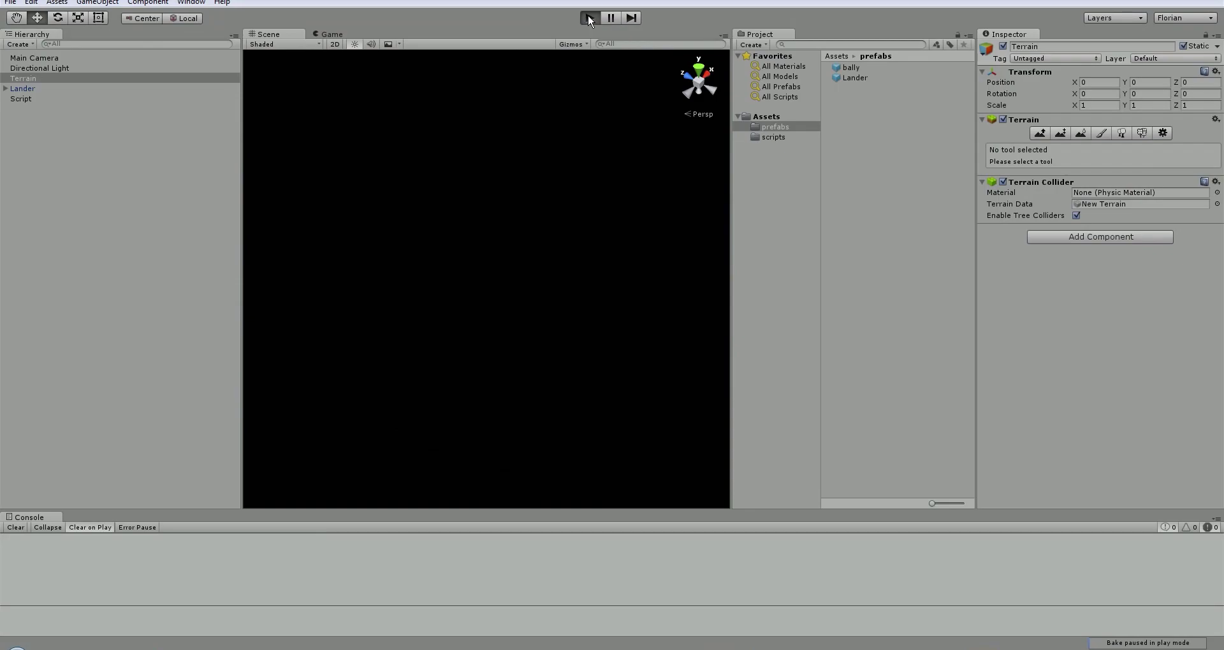
left_click(589, 17)
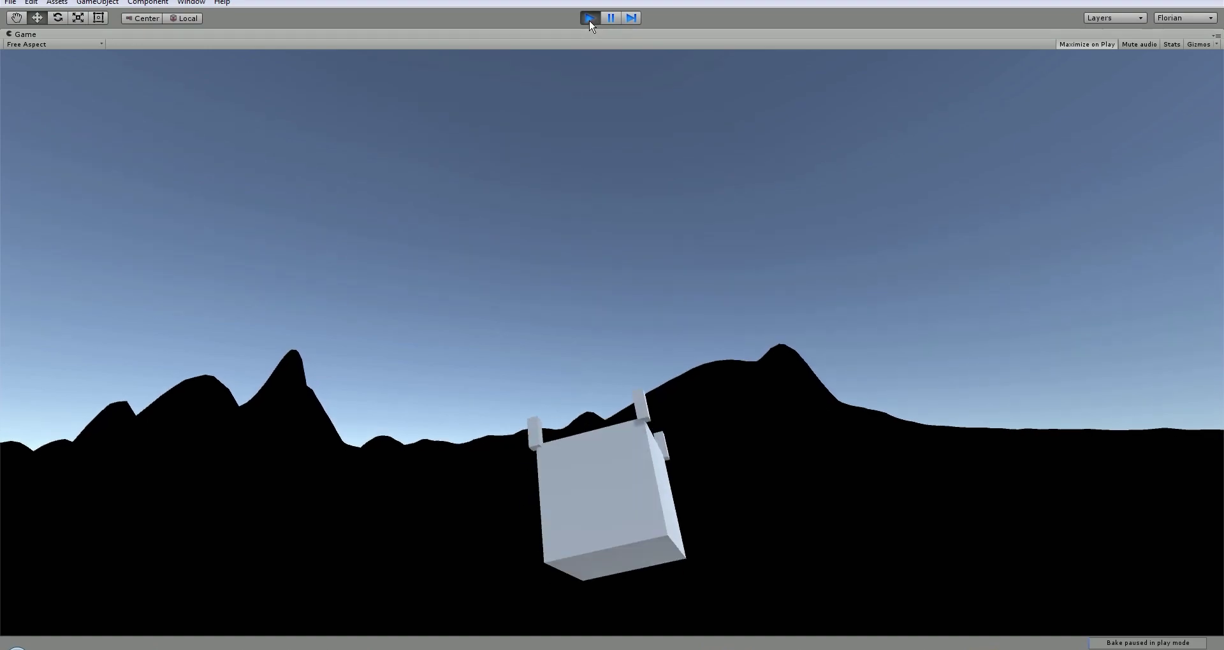
left_click(589, 18)
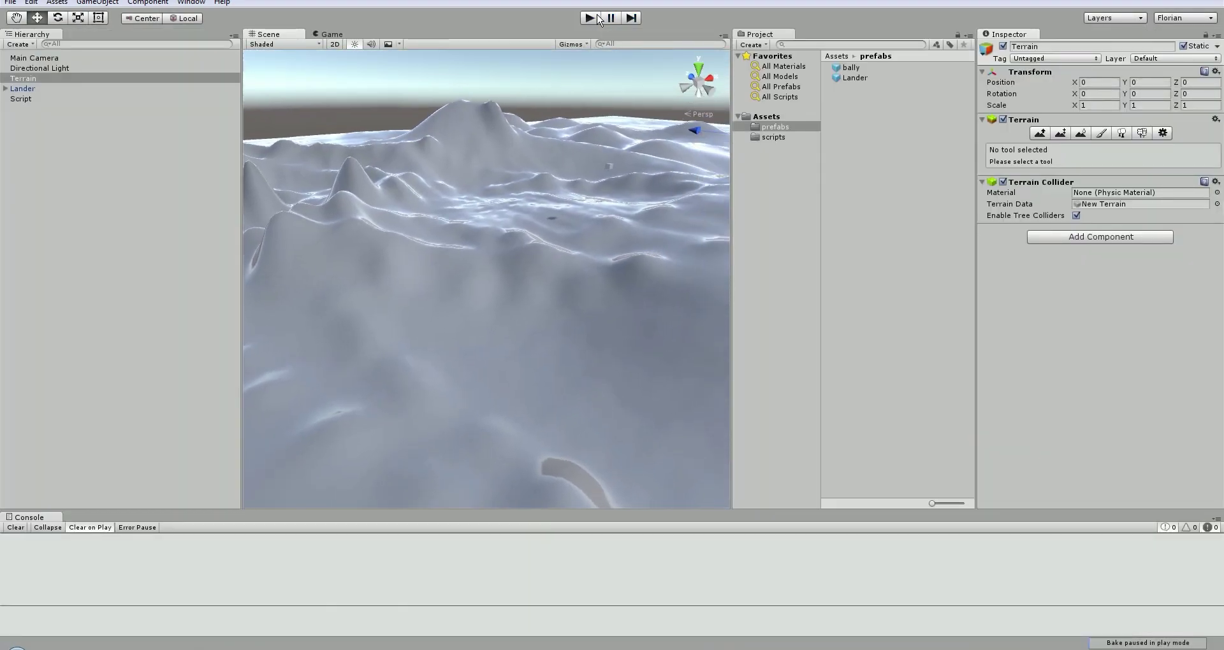
left_click(591, 17)
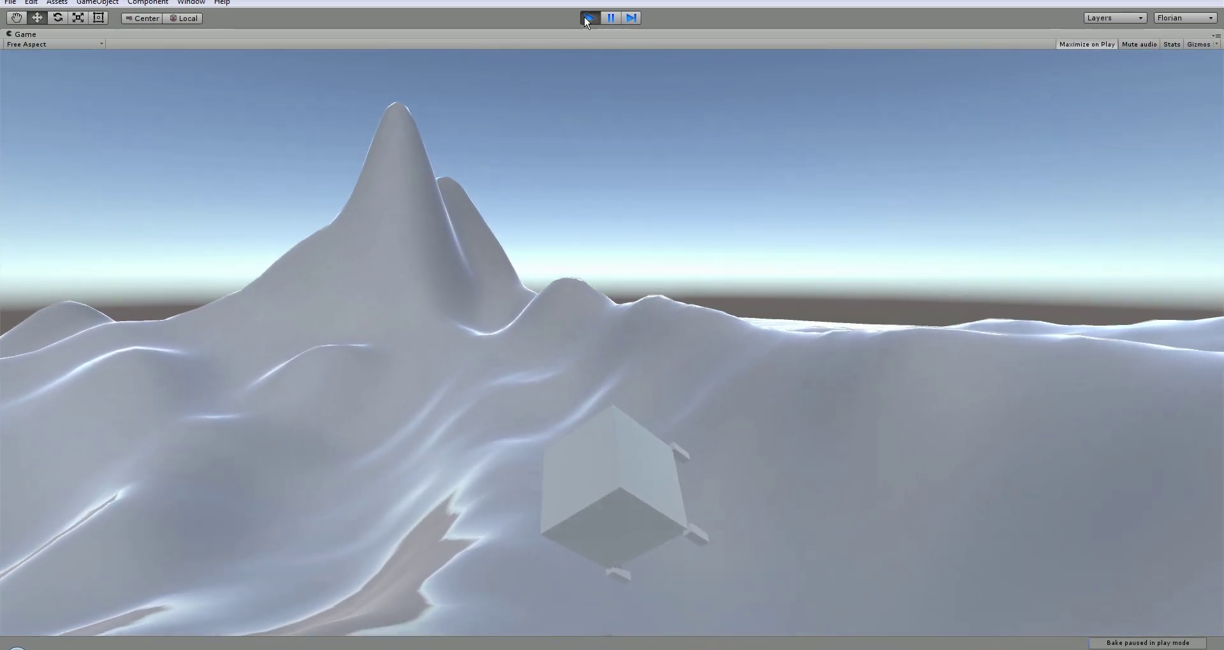
Stop the game, select Lander and Apply its gravity-off settings to the prefab
left_click(589, 17)
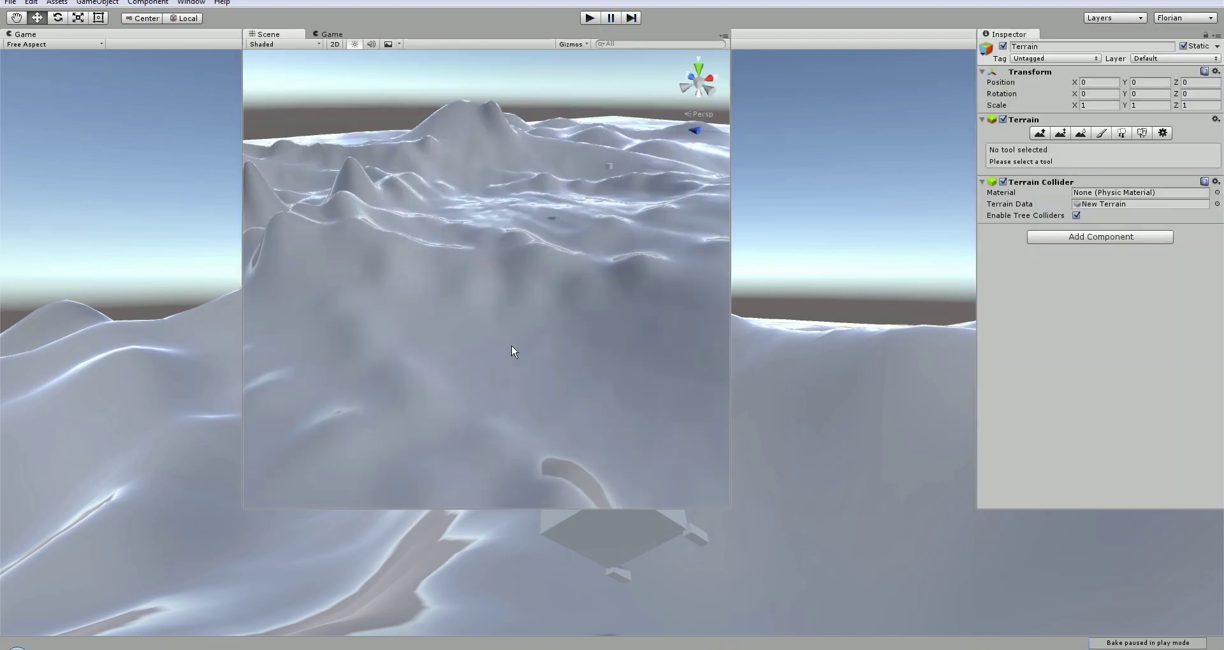
mouse_move(638, 237)
right_mouse_down()
mouse_move(710, 196)
mouse_move(1026, 193)
mouse_move(822, 190)
right_mouse_up()
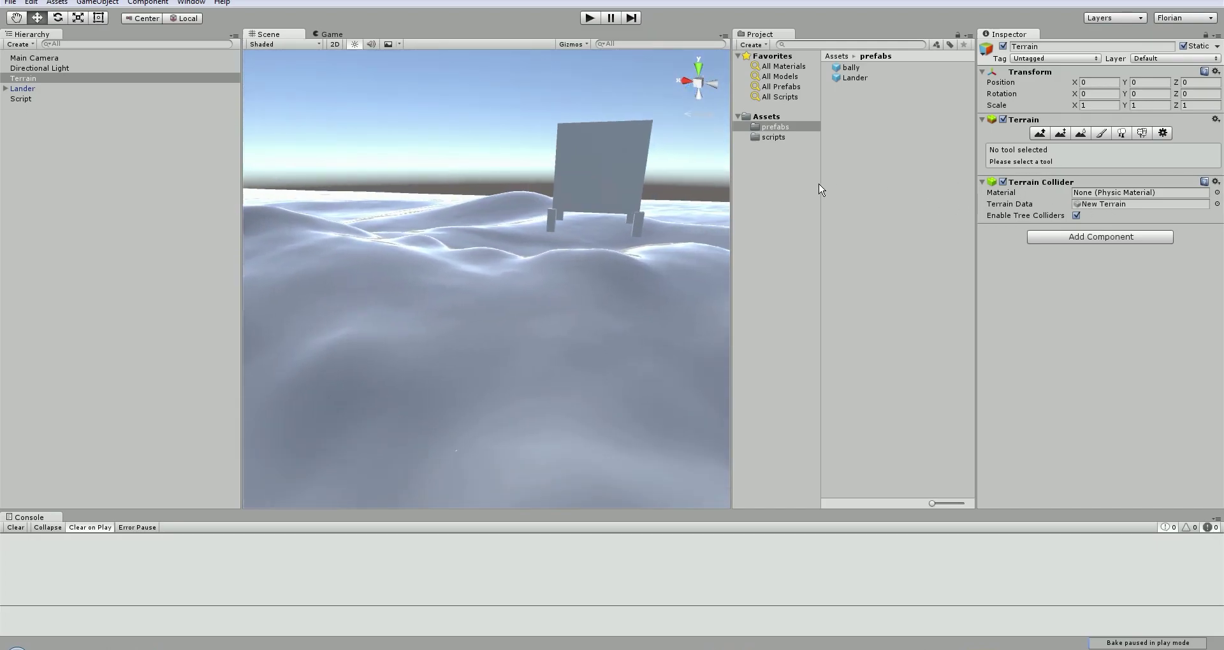
left_click(625, 174)
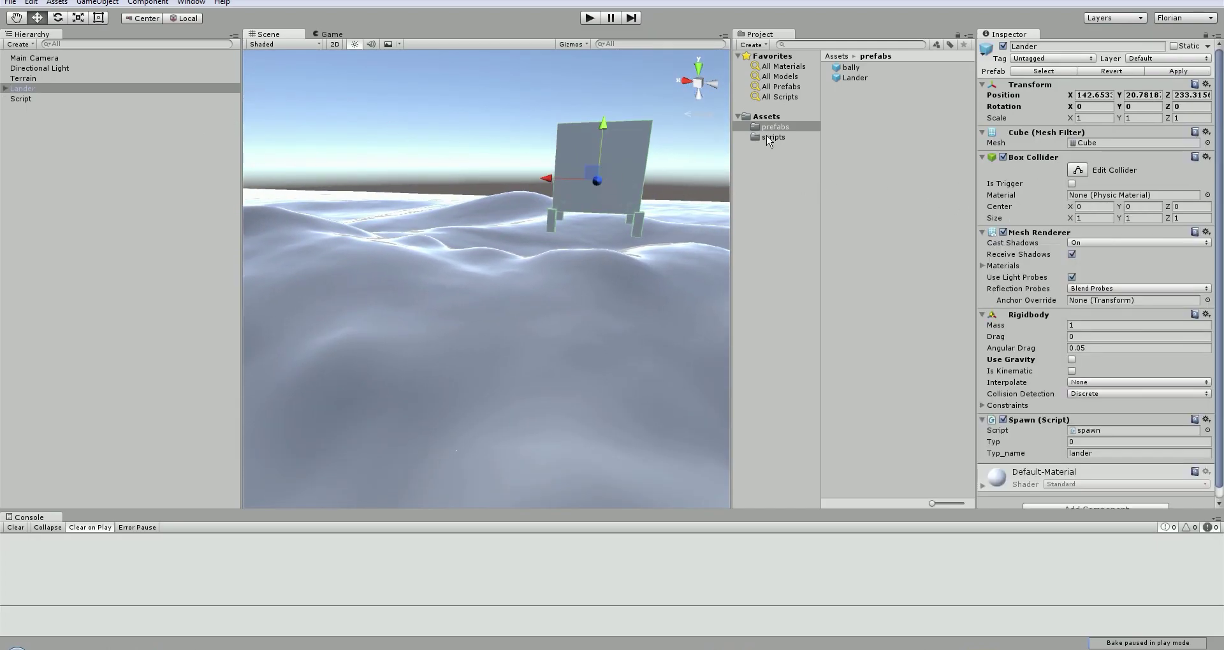
left_click(1165, 74)
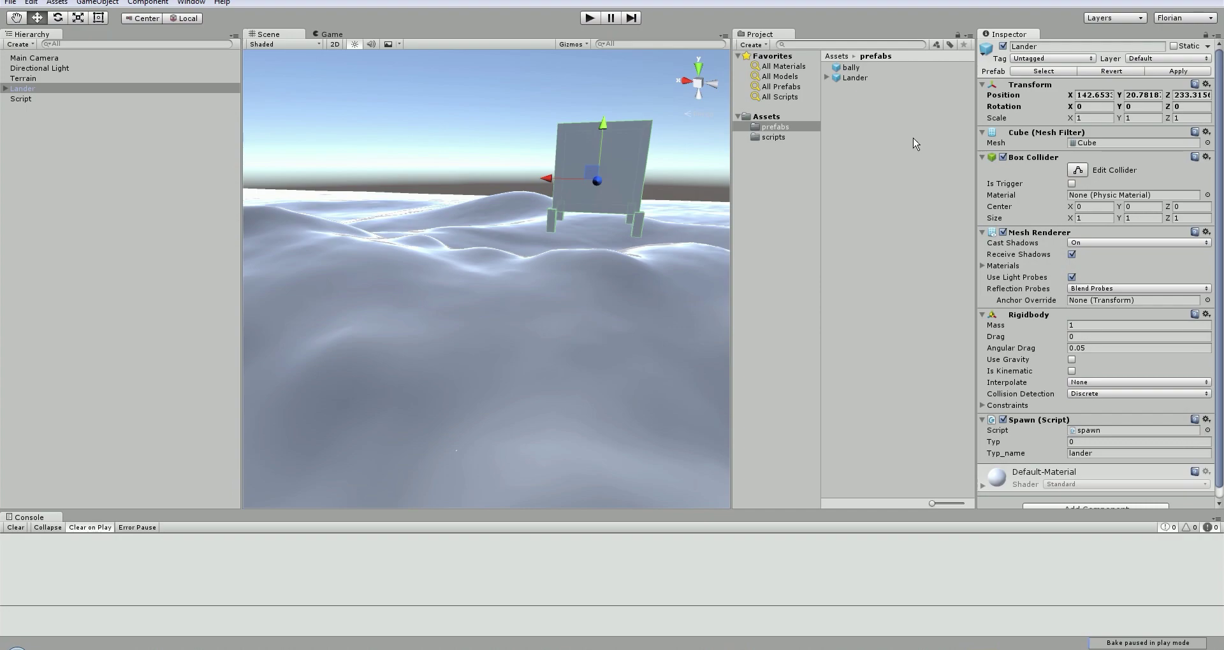
mouse_move(667, 179)
right_mouse_down()
mouse_move(689, 180)
mouse_move(581, 139)
right_mouse_up()
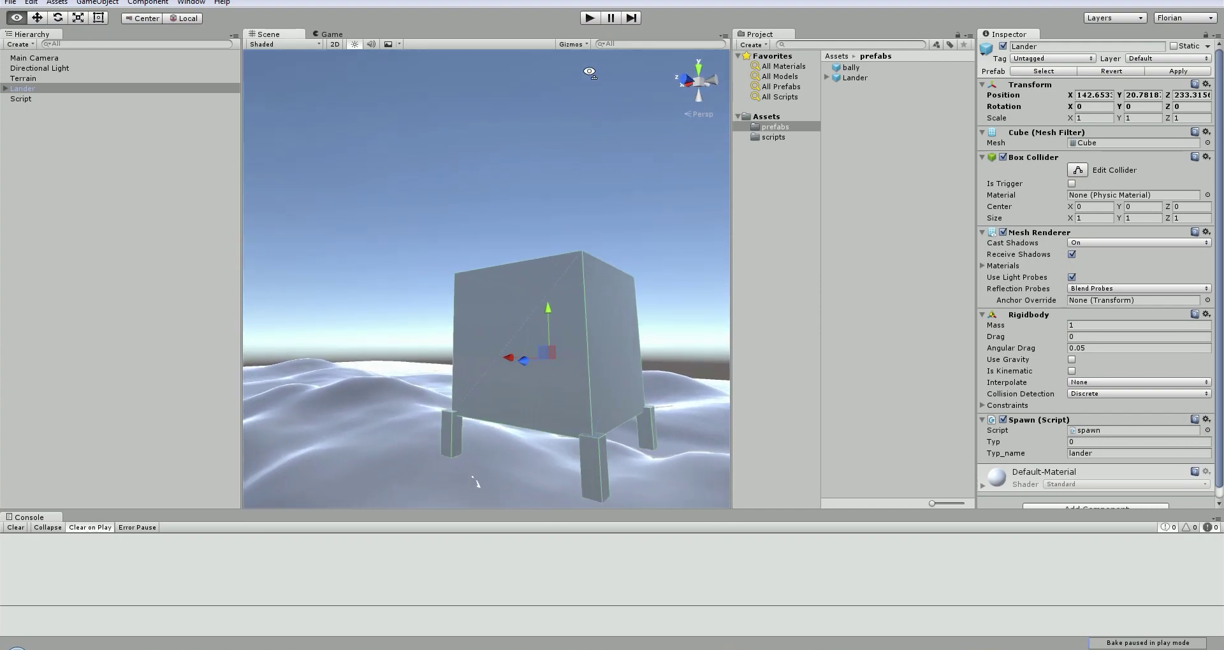
right_click_drag(582, 139, 337, 123)
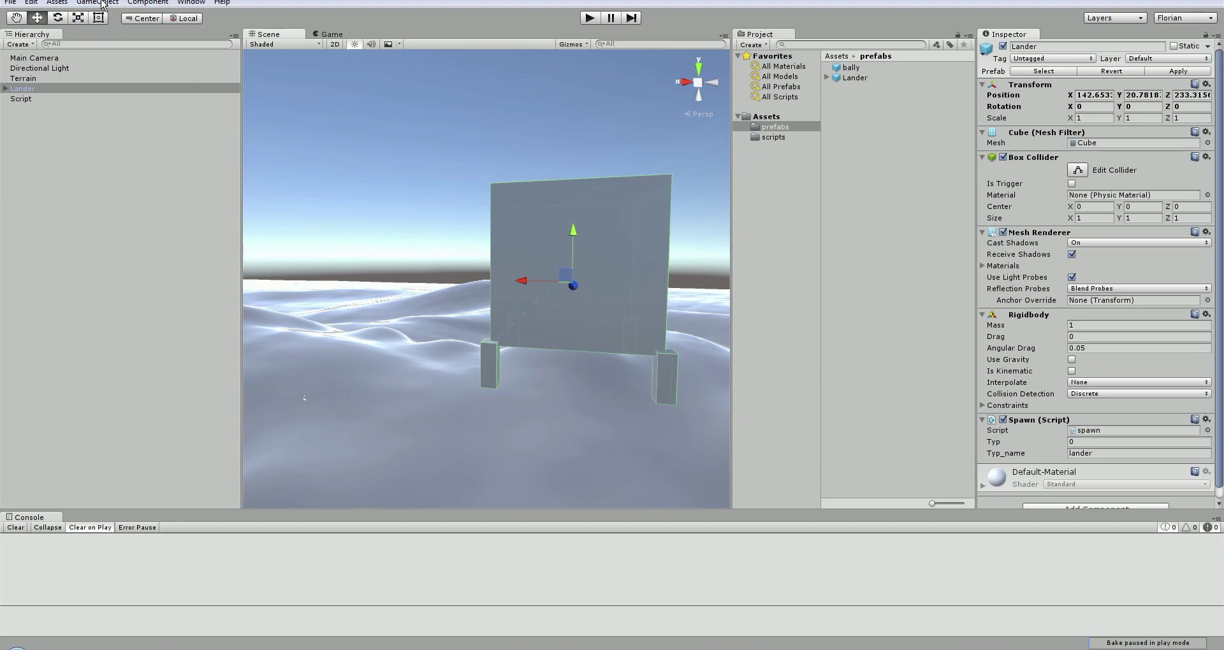
Duplicate the Lander's first leg Cube as Cube 4 and raise it beside the body
left_click(5, 87)
left_click(35, 100)
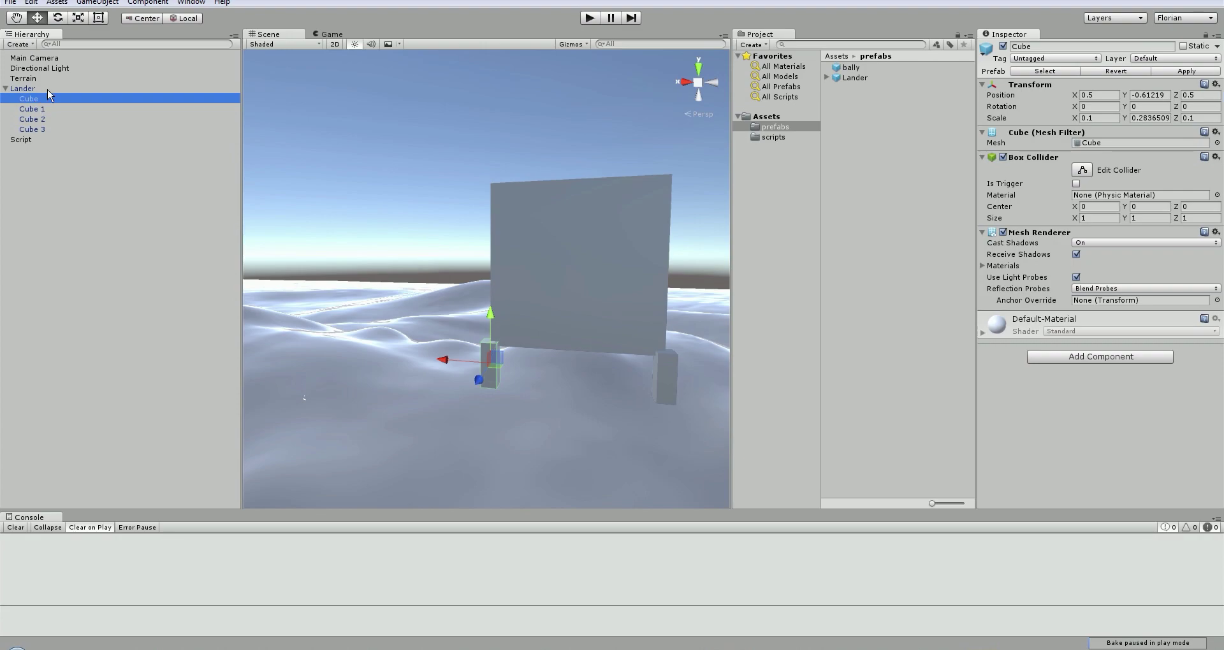
key("ctrl+d")
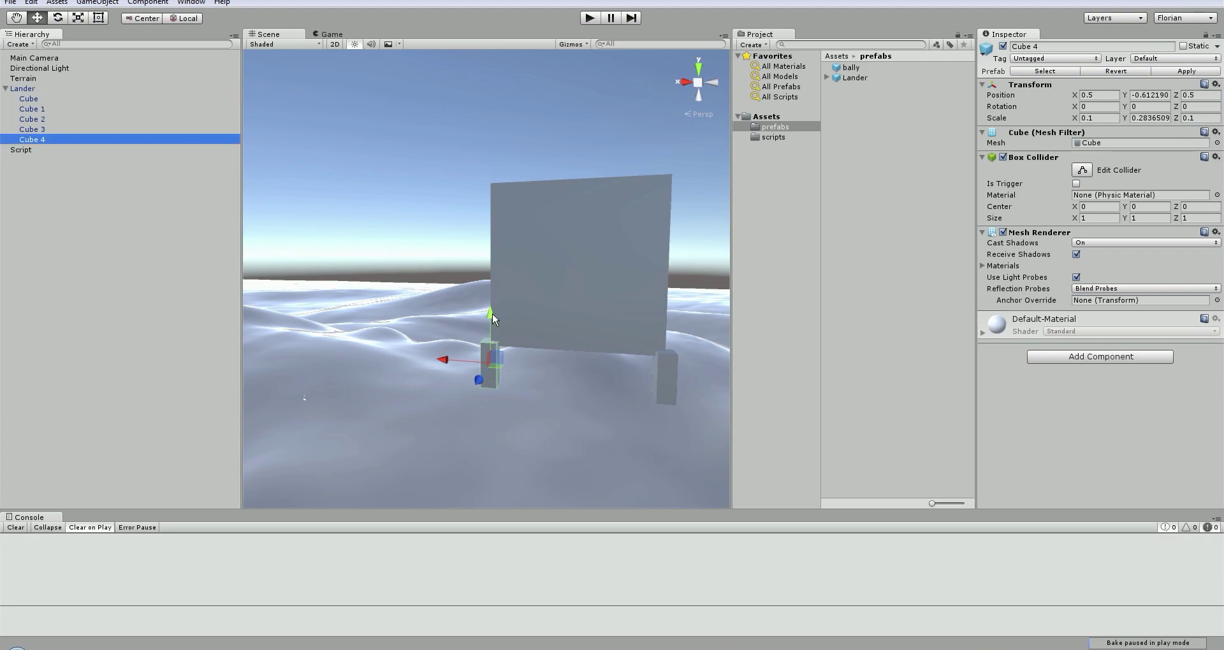
left_click_drag(492, 313, 501, 195)
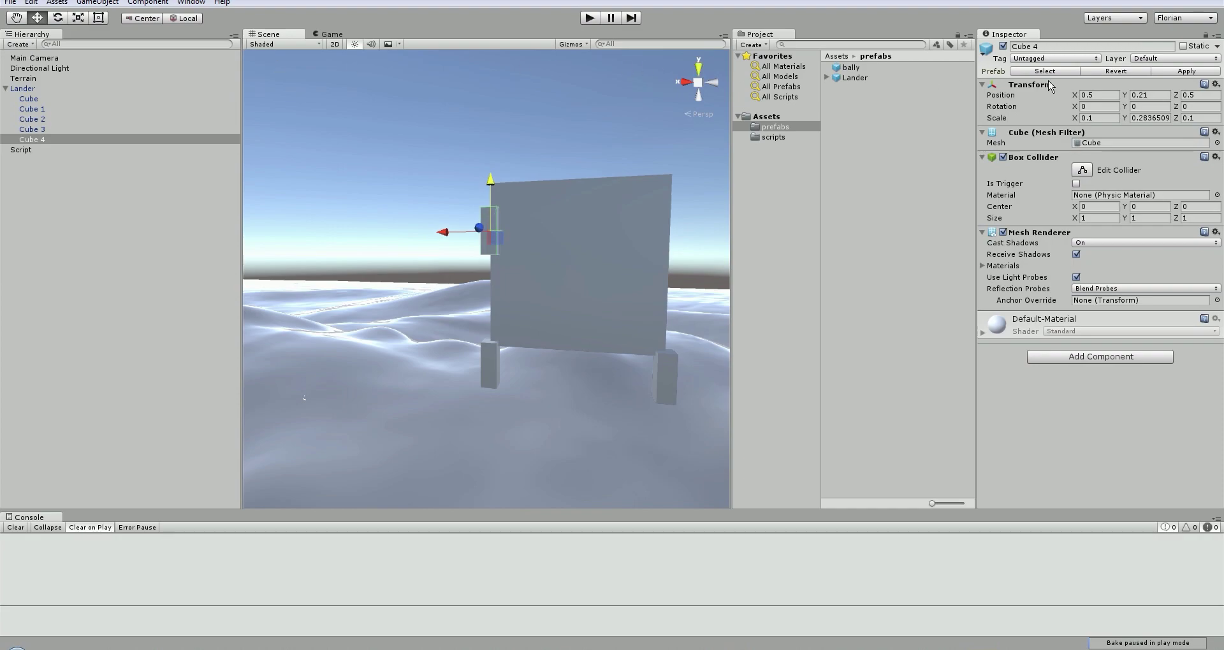
Set Cube 4's rotation to X 90, Y 0, Z 0
left_click(1153, 107)
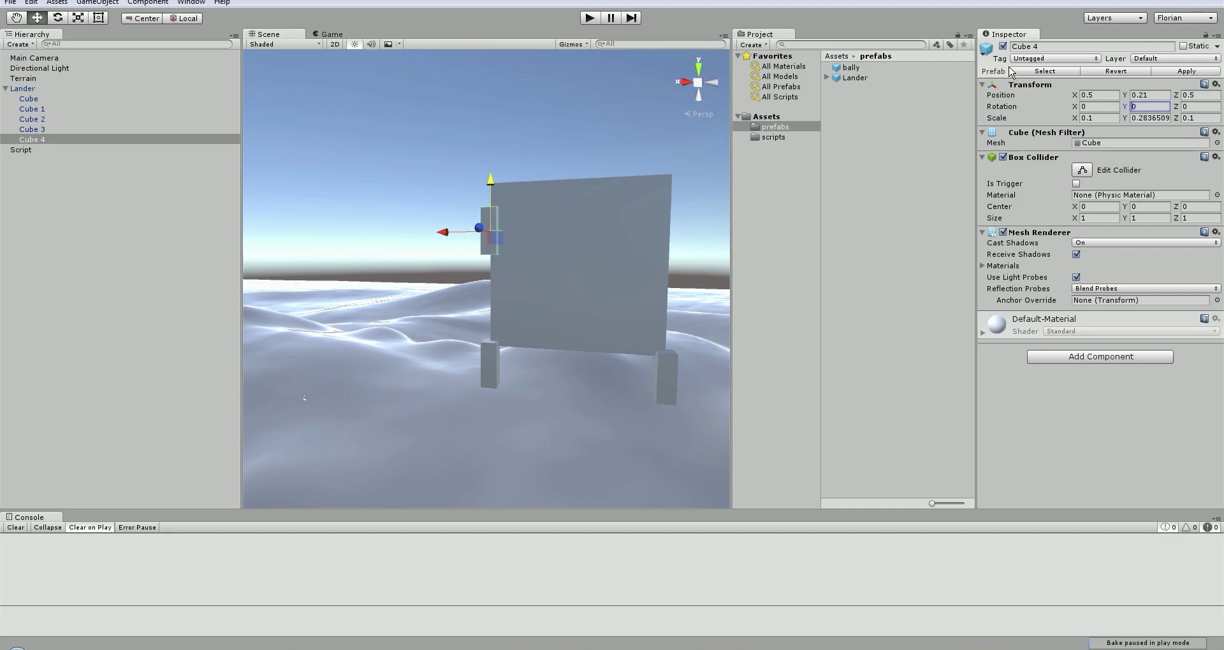
type("90")
key("BackSpace")
key("Tab")
type("9")
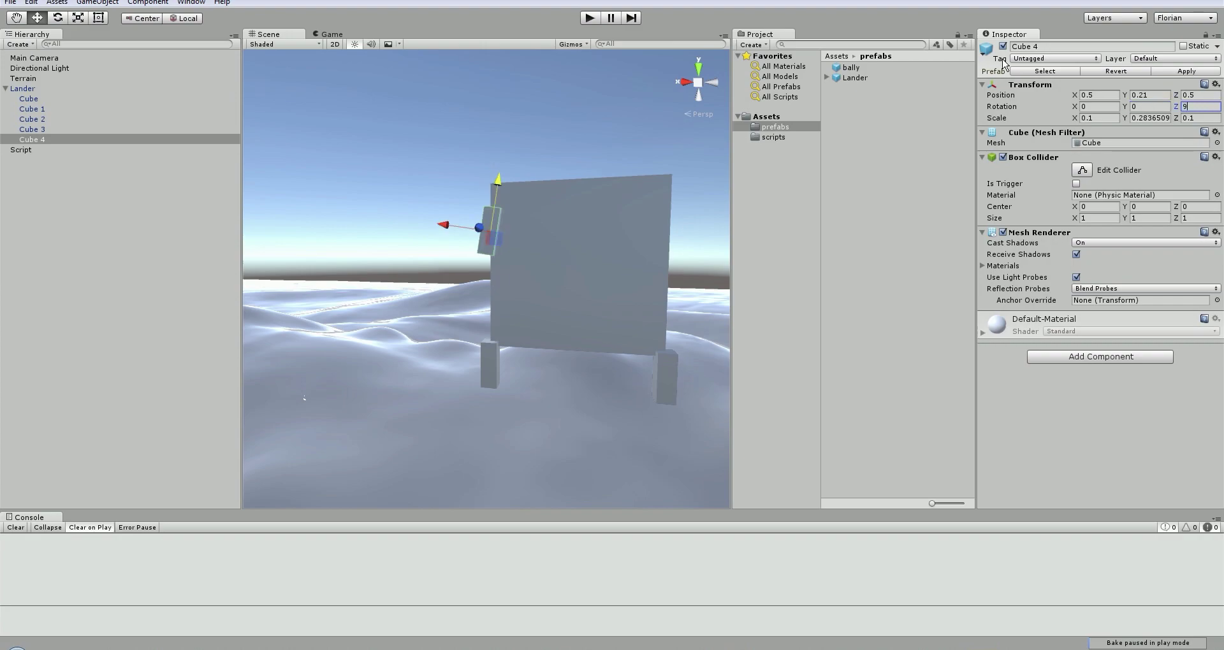
type("0")
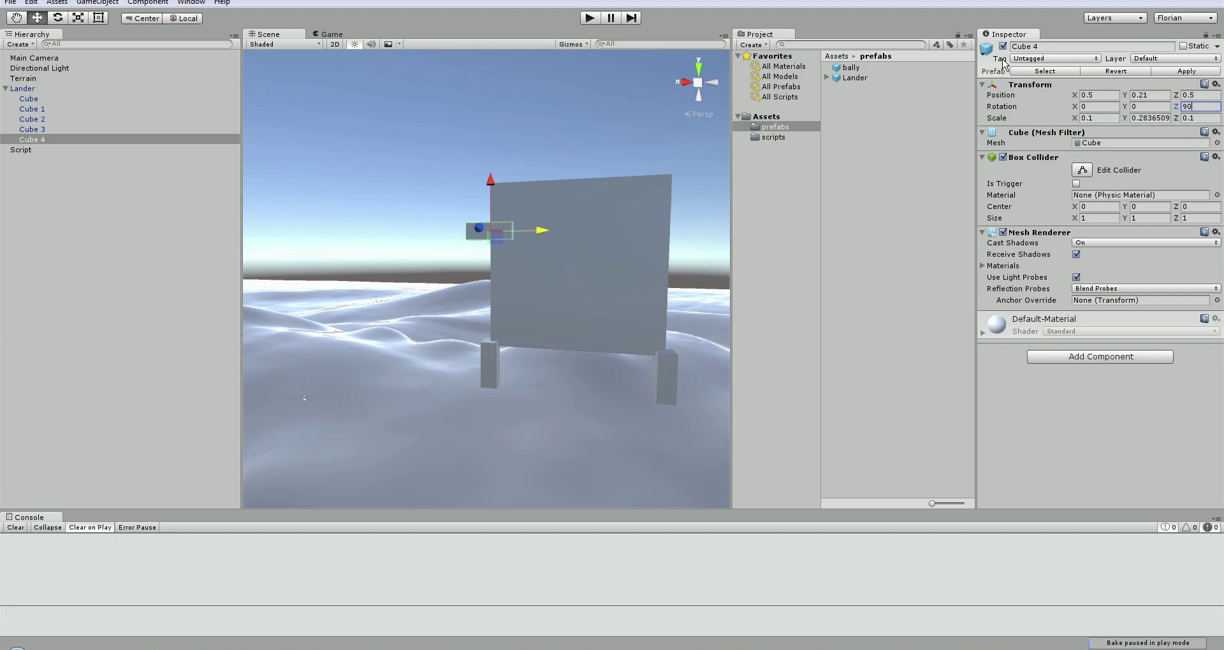
key("BackSpace")
key("BackSpace")
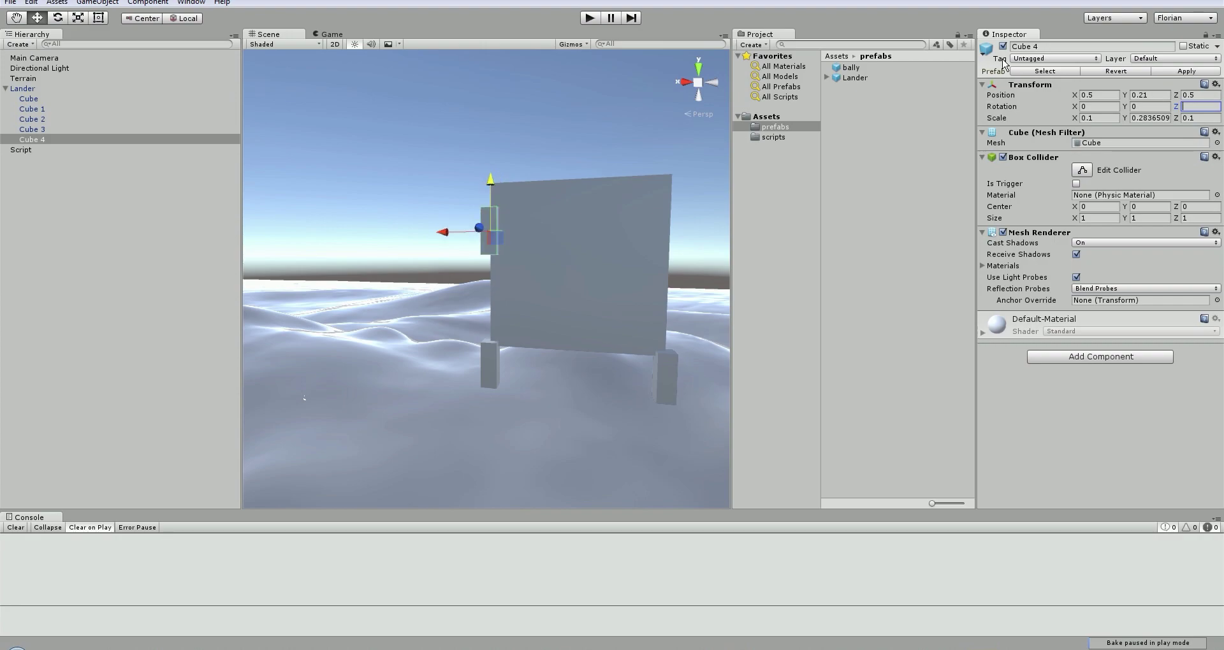
key("Tab")
left_click(1091, 106)
type("90")
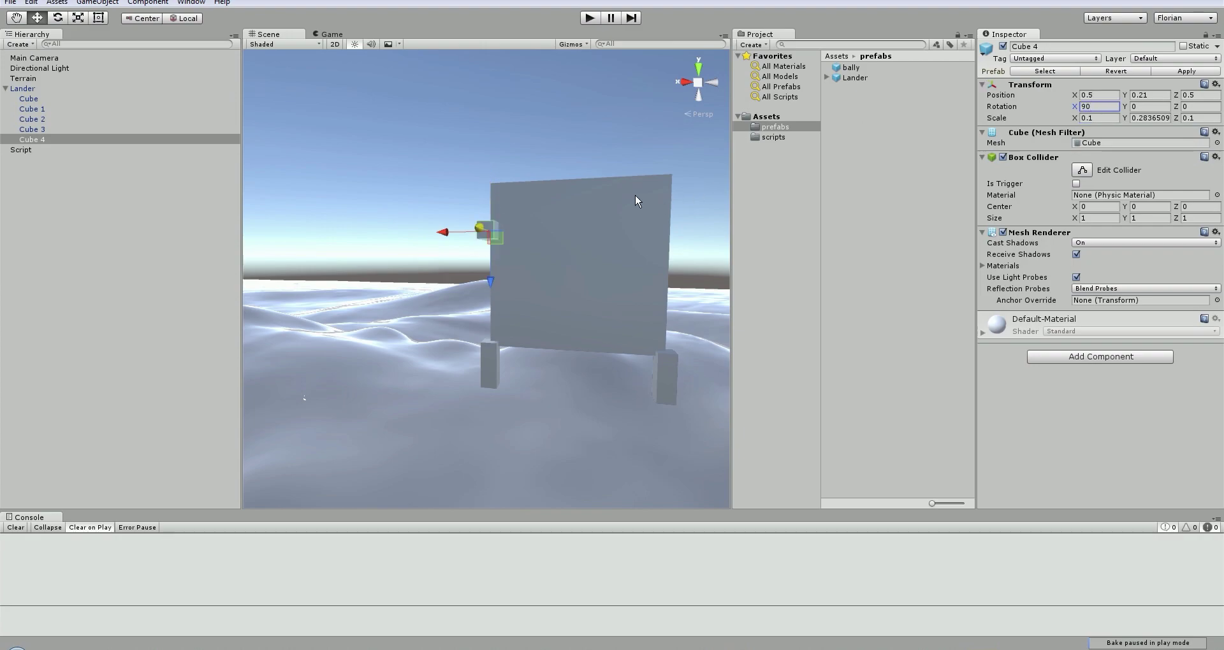
left_click_drag(637, 197, 864, 220, "alt")
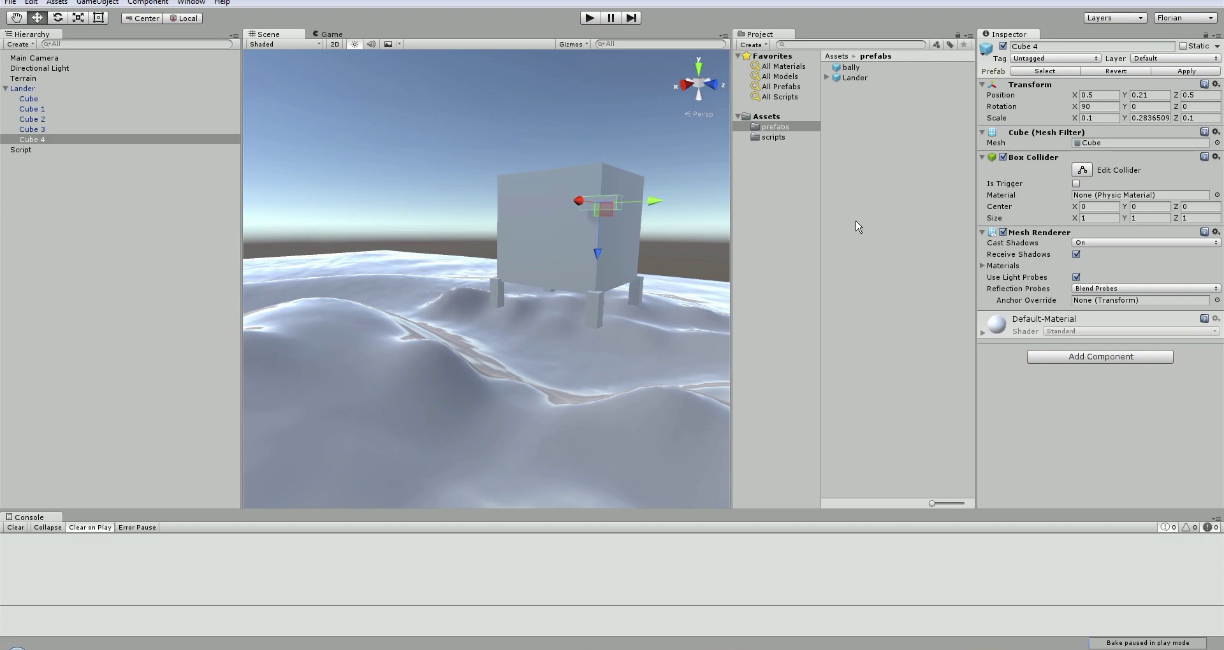
mouse_move(683, 252)
left_mouse_down("alt")
mouse_move(614, 287)
mouse_move(464, 252)
left_mouse_up("alt")
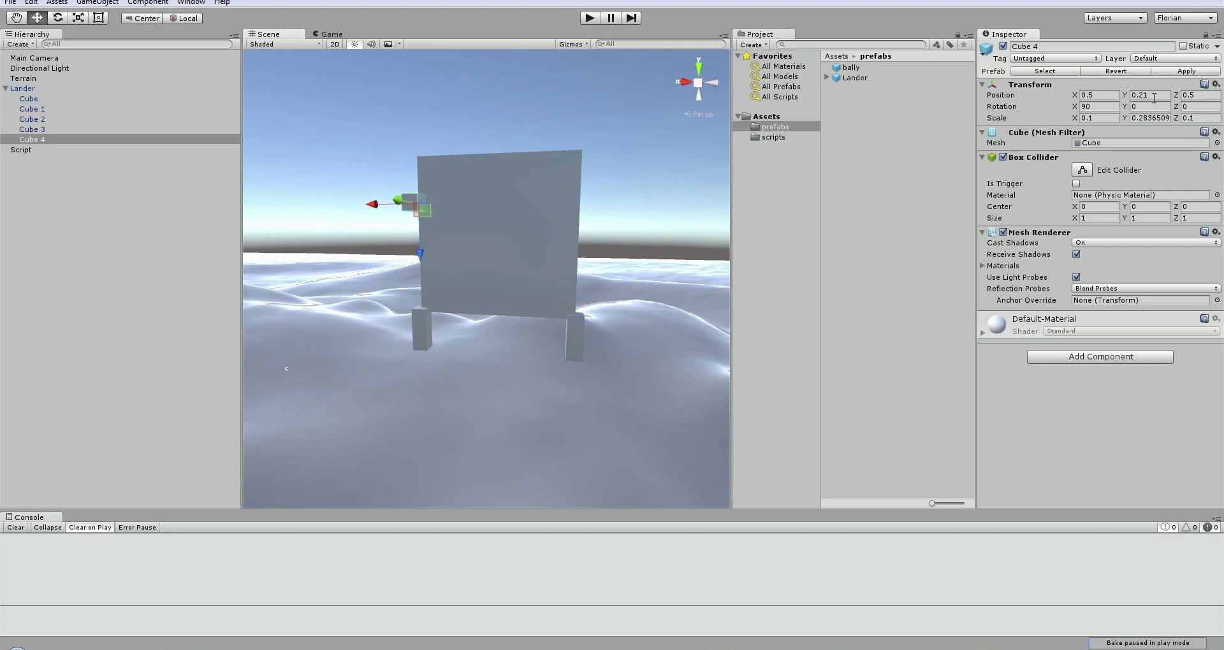
Place Cube 4 at position 0, 0, 0.5
left_click(1153, 97)
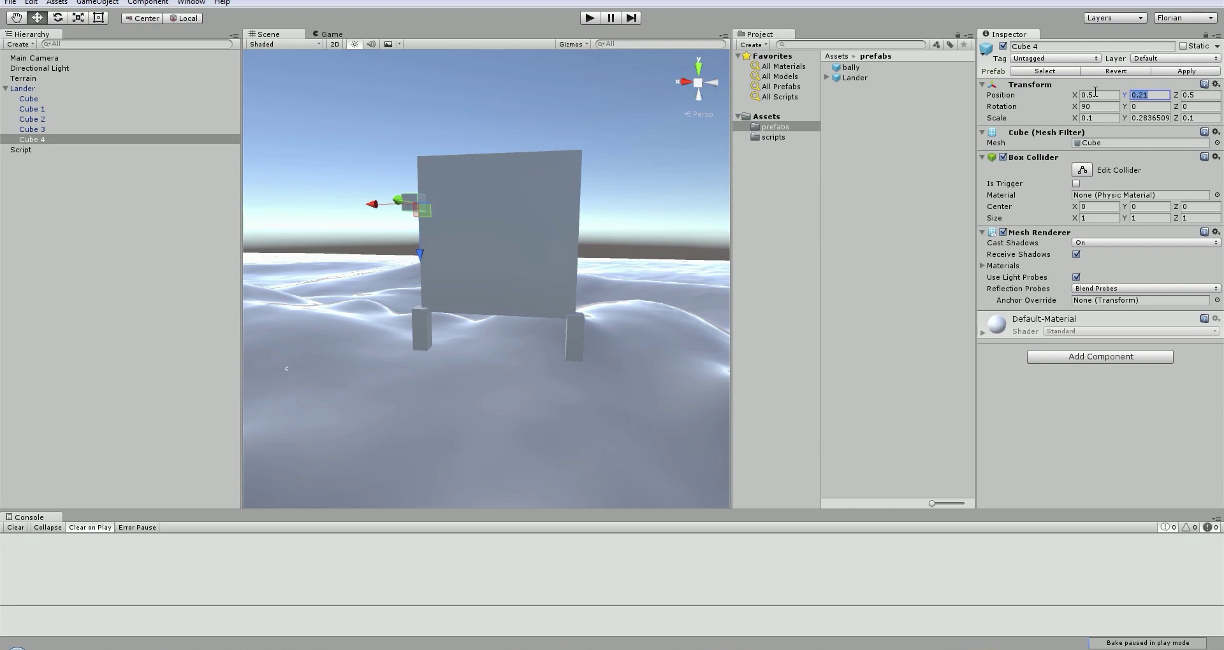
type("0")
key("Tab")
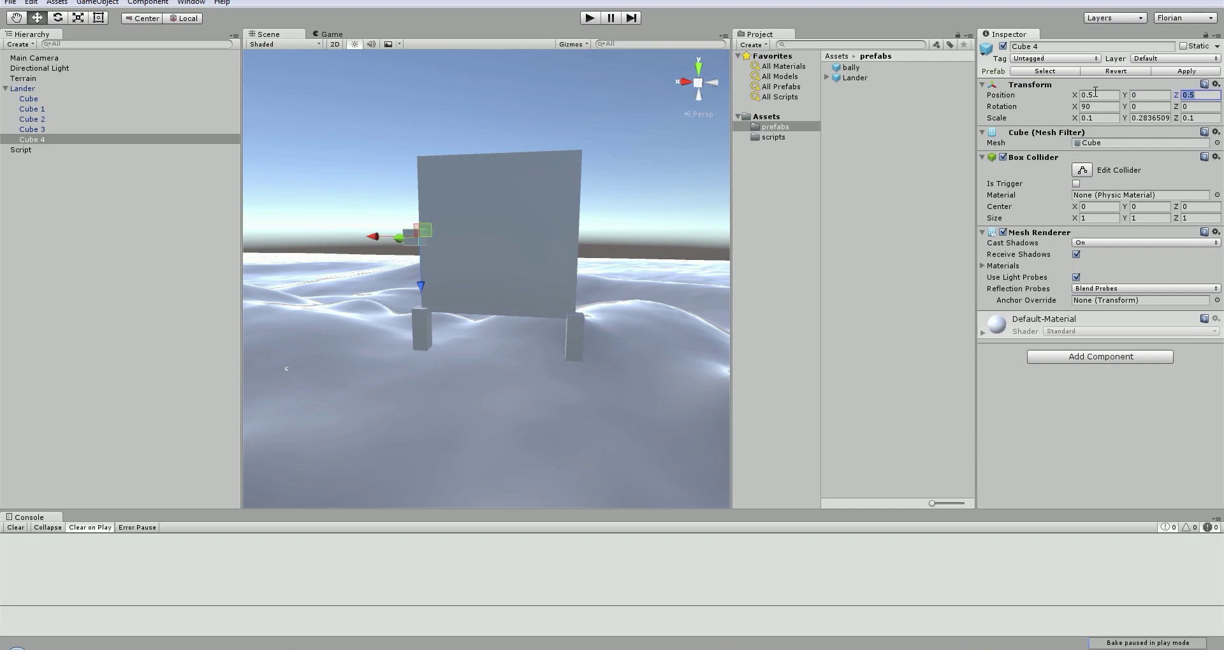
type("0")
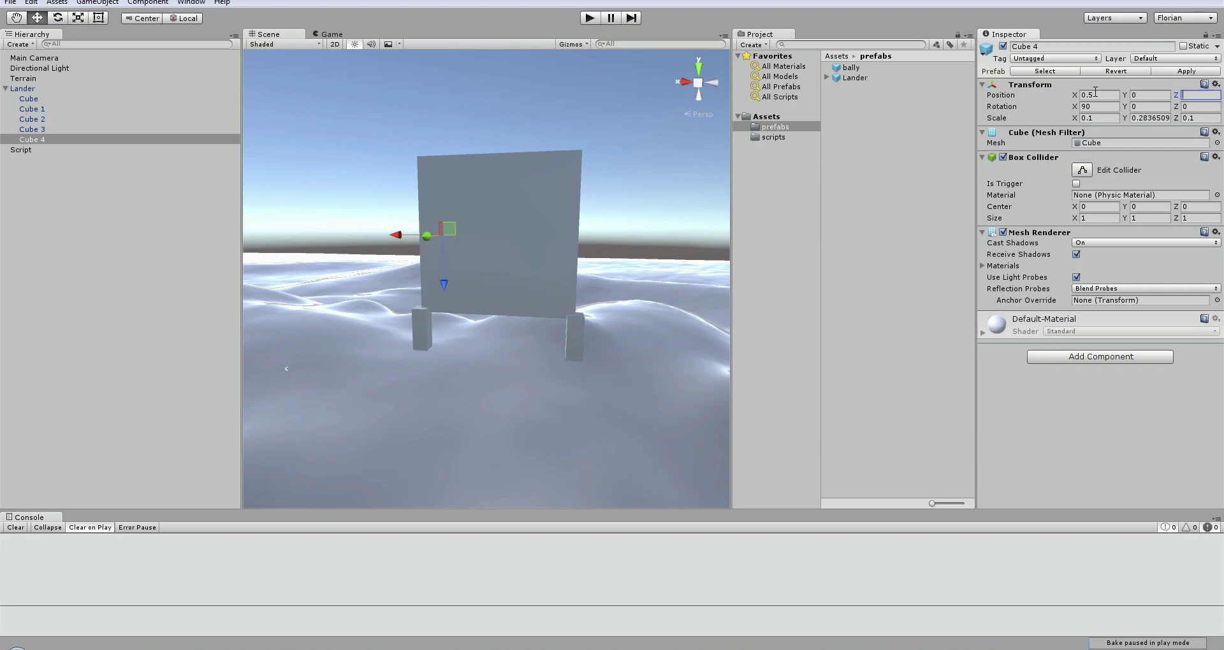
type("0.5")
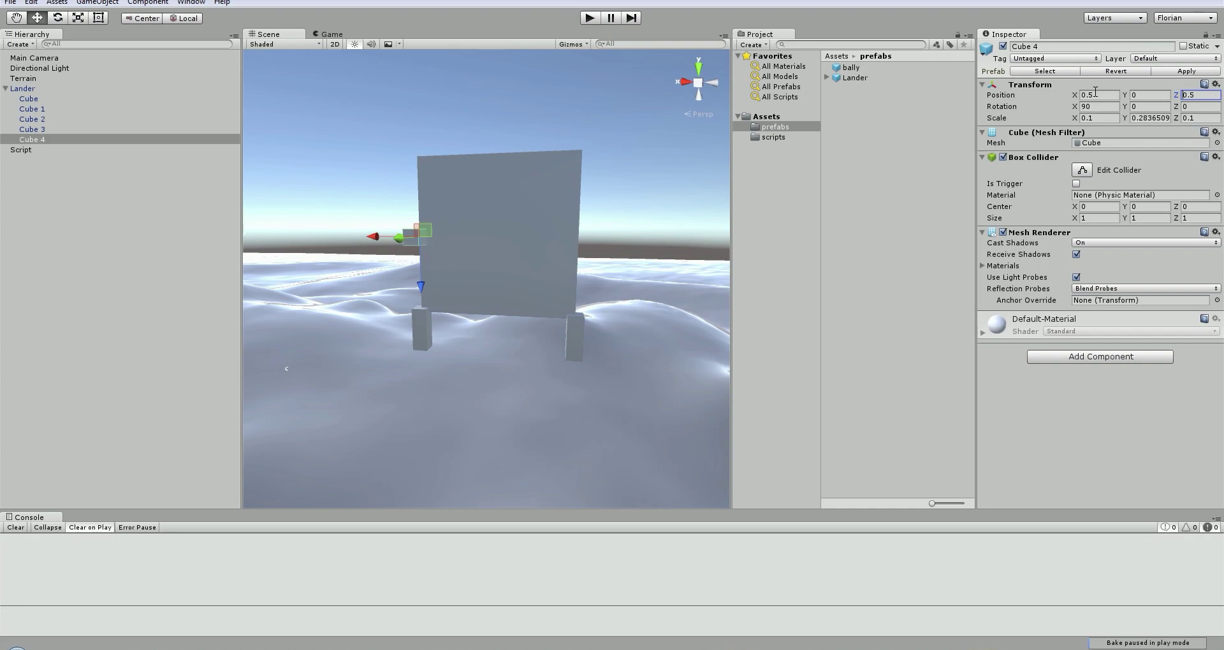
left_click(1095, 93)
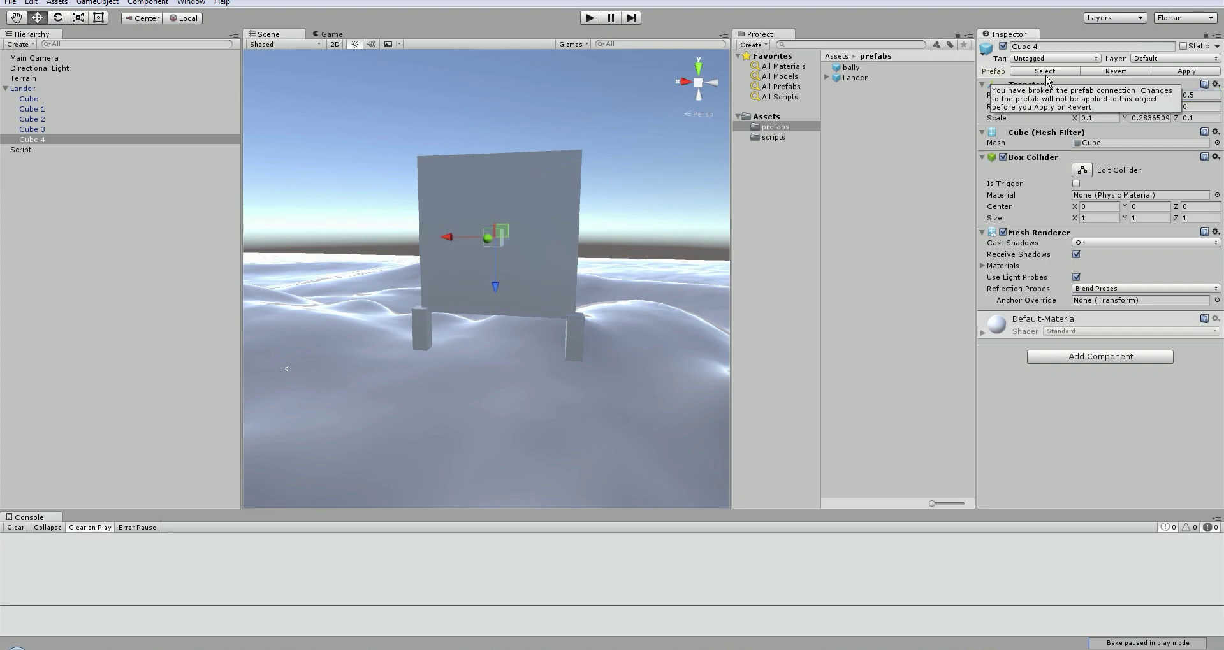
right_click_drag(636, 163, 412, 192)
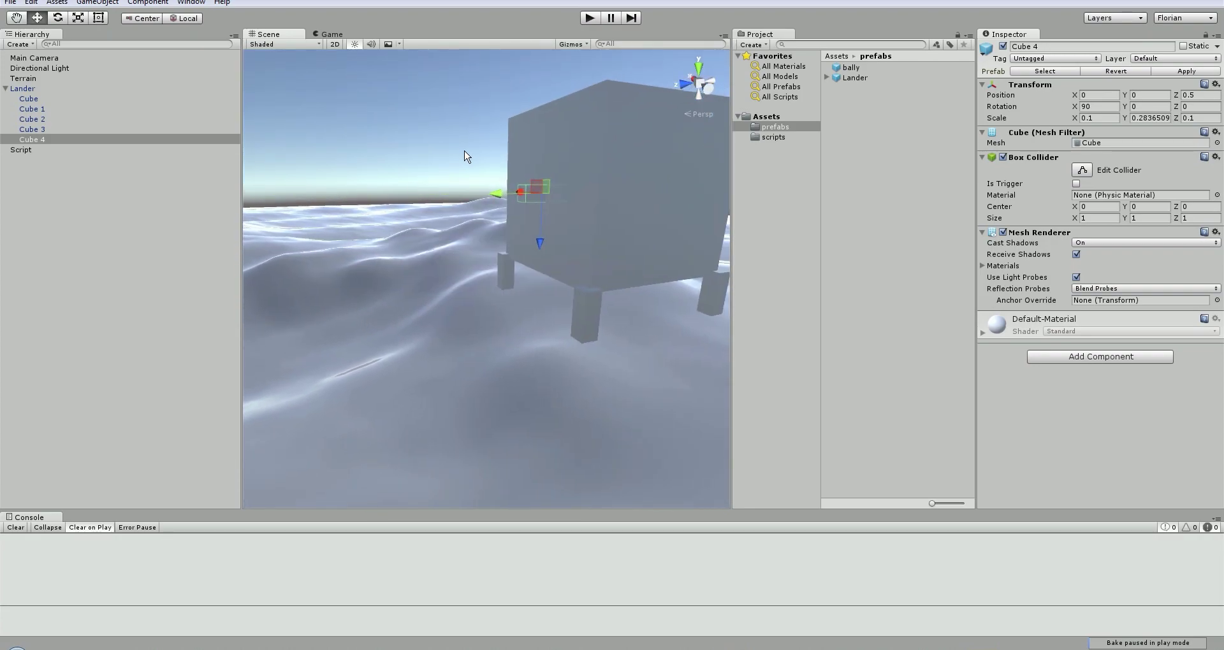
mouse_move(413, 191)
right_mouse_down()
mouse_move(420, 159)
mouse_move(563, 62)
right_mouse_up()
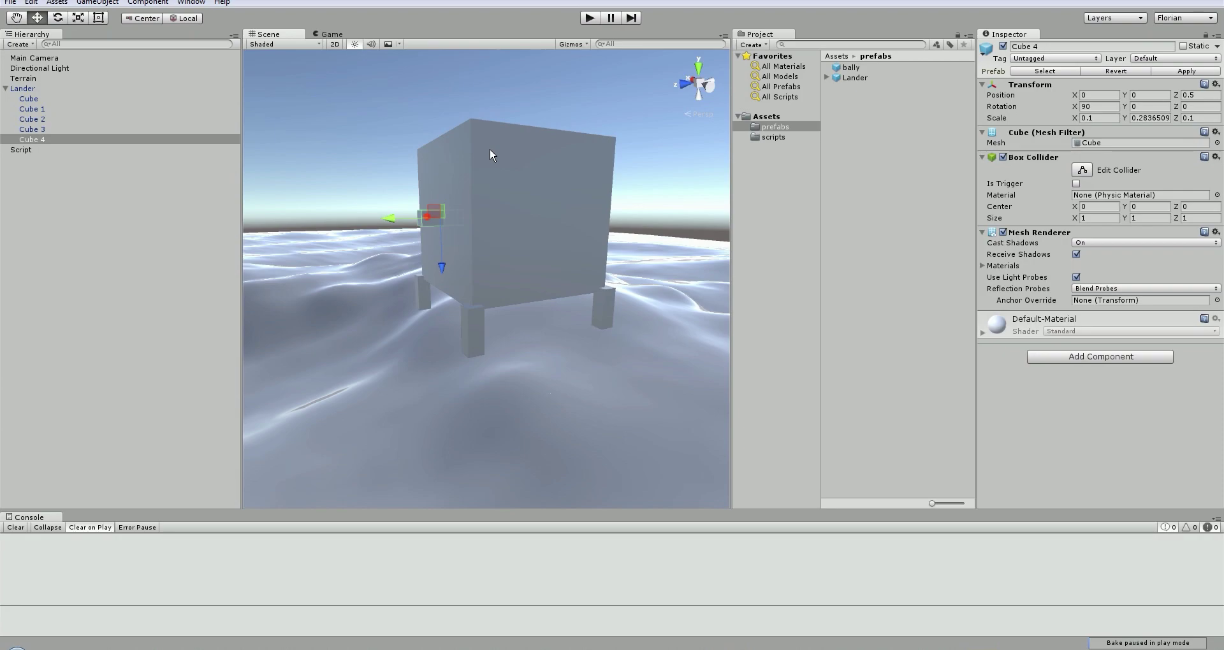
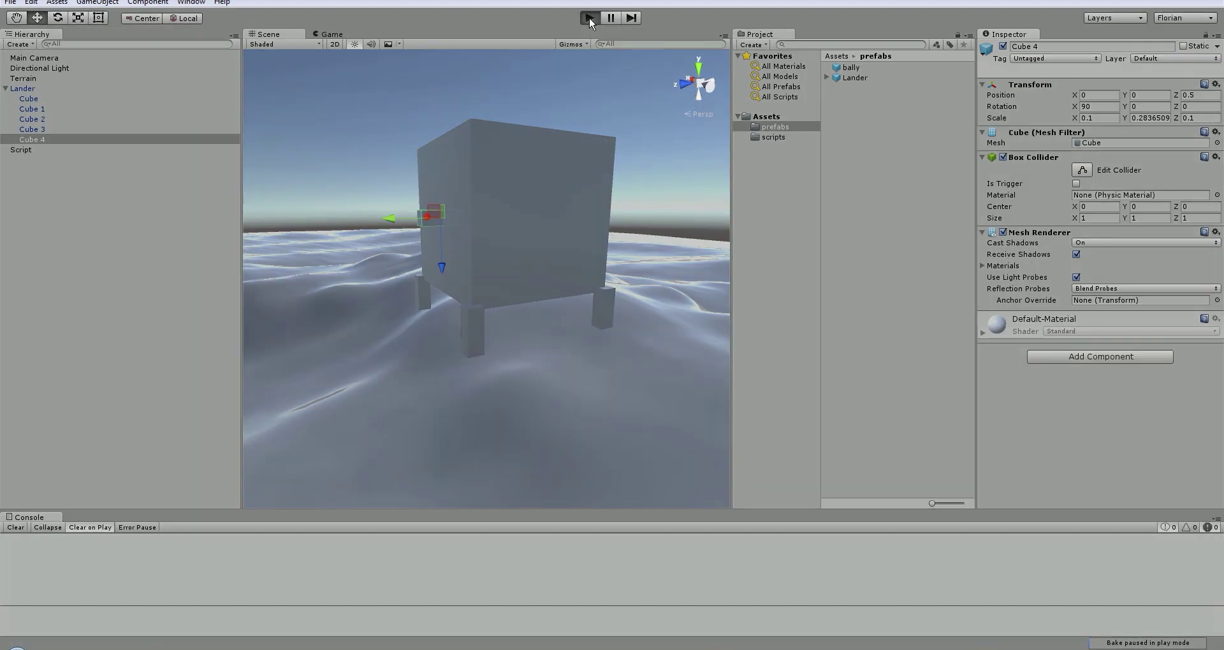
Test-run the lander game, stop it, and inspect the bally prefab's components
left_click(589, 18)
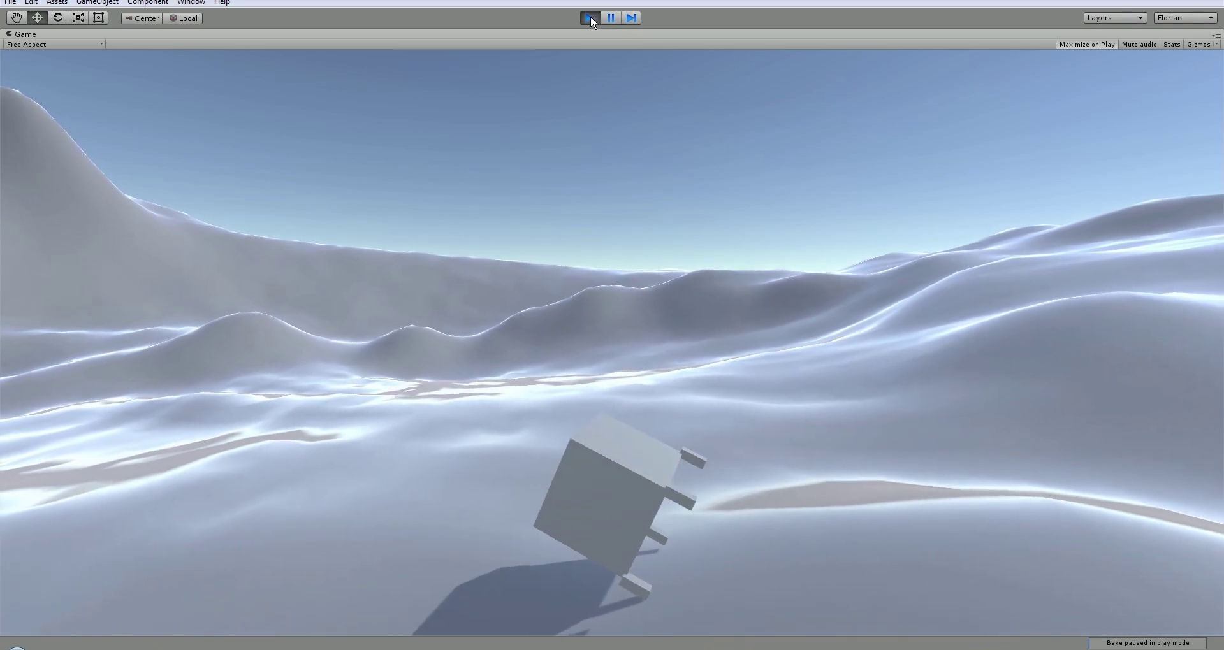
left_click(590, 18)
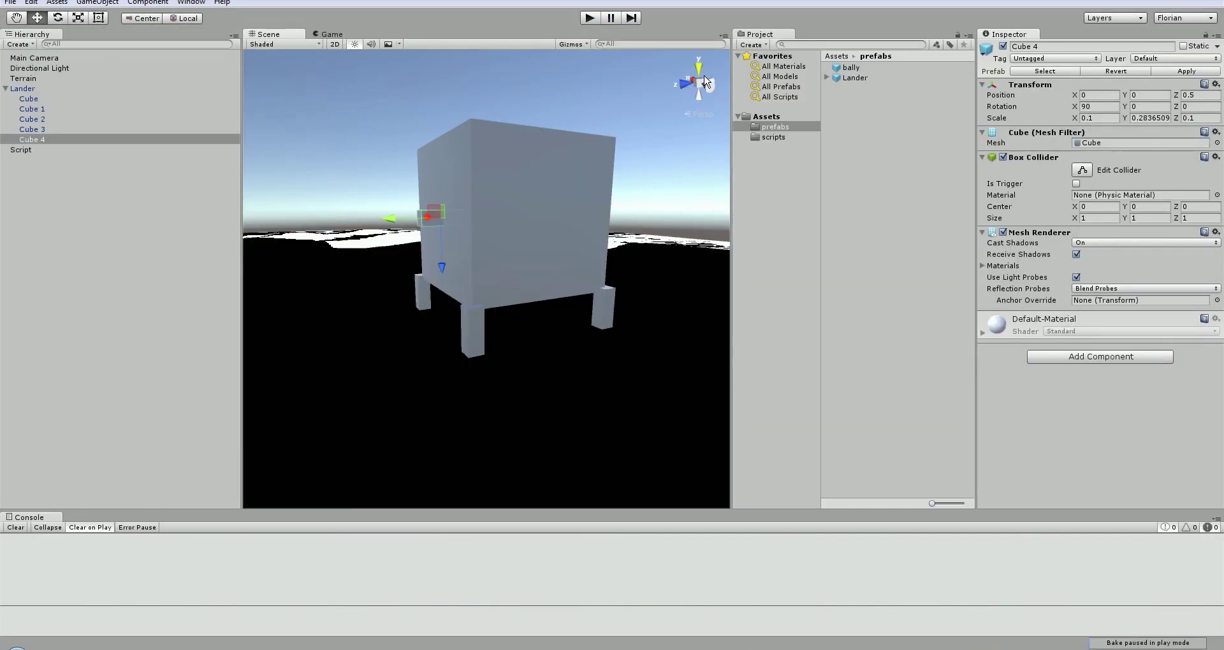
mouse_move(629, 272)
left_mouse_down("alt")
mouse_move(881, 313)
mouse_move(868, 191)
left_mouse_up("alt")
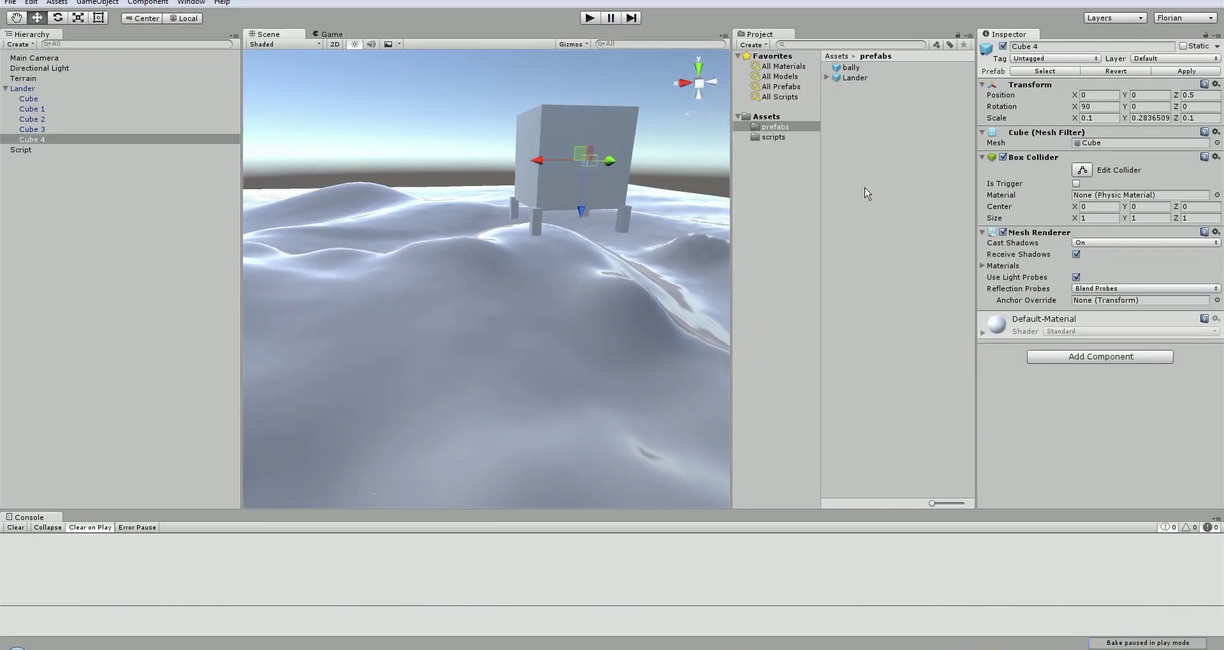
left_click(852, 68)
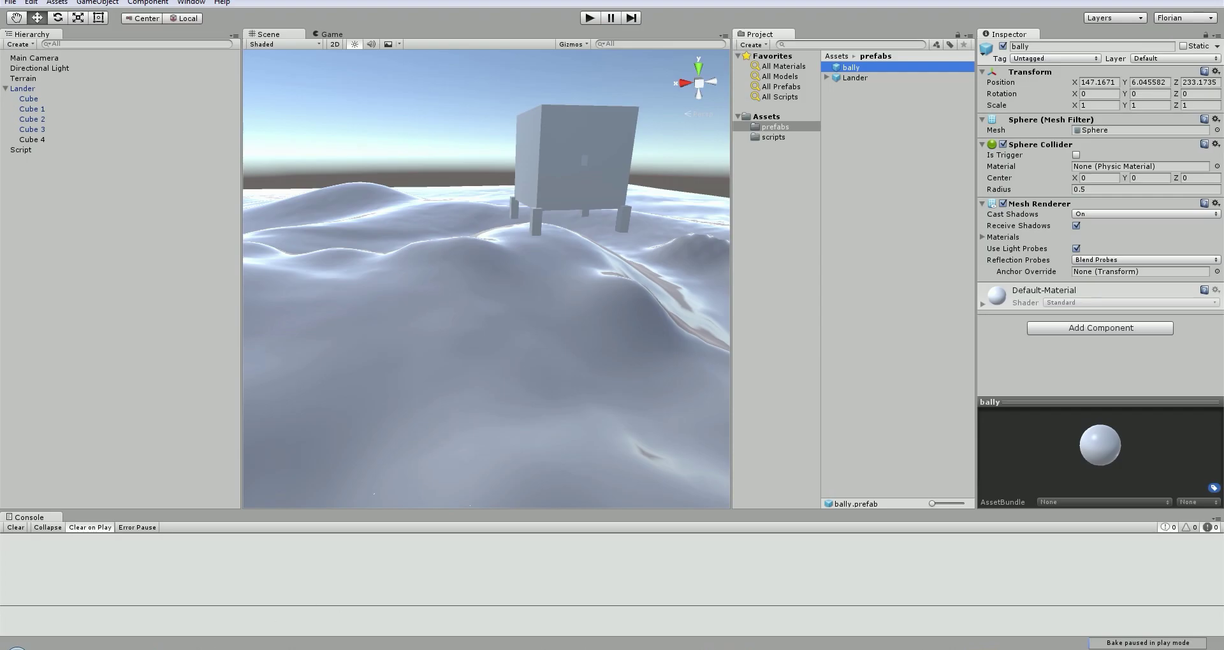
Find 'bally' in all.cs and comment out line 99 with //
key("alt+Tab")
key("ctrl+f")
type("b")
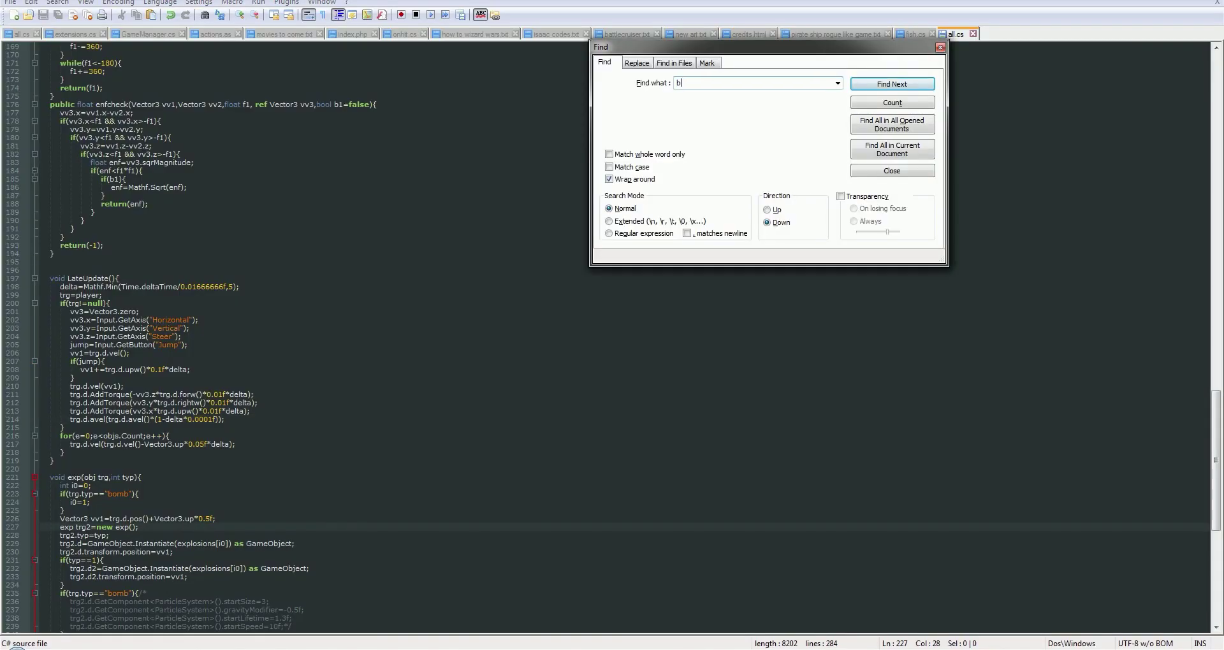
type("ally")
key("Return")
key("Return")
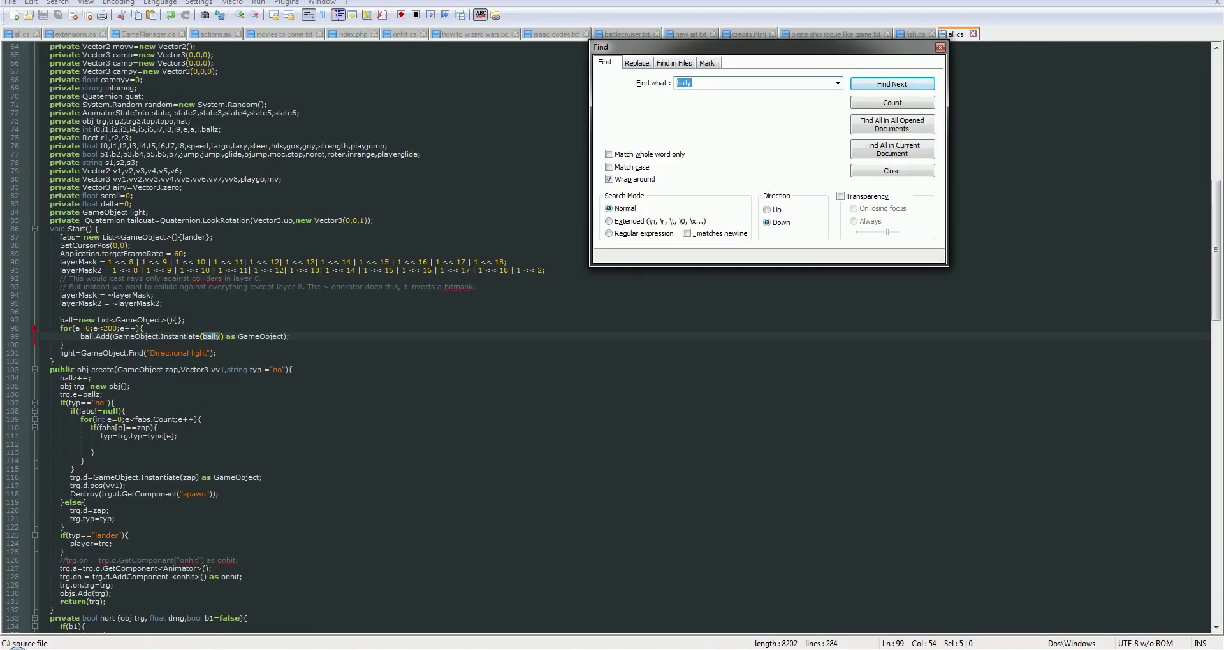
key("Escape")
left_click(72, 336)
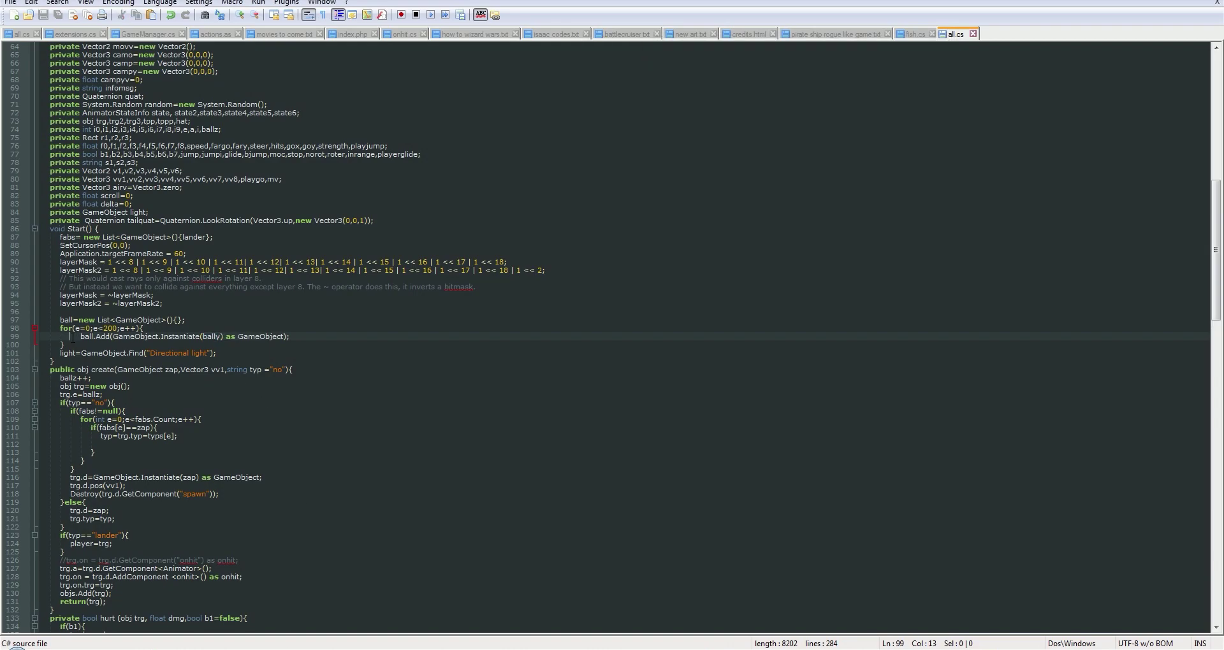
type("//")
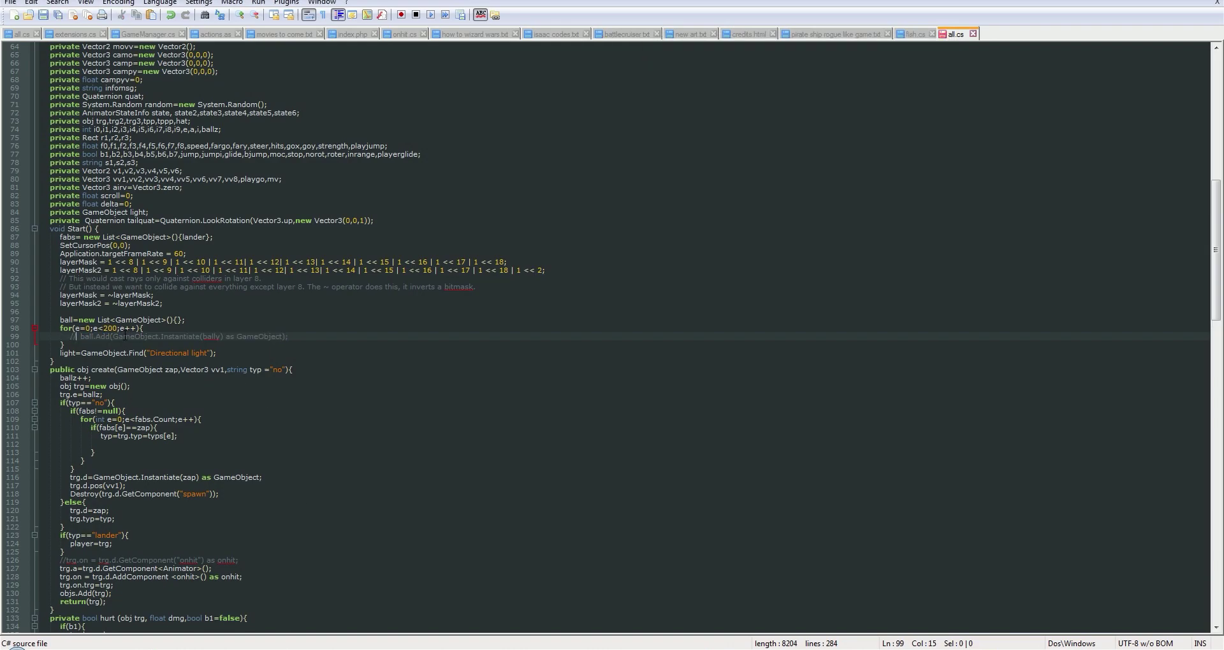
scroll(72, 338, "up", 9)
scroll(96, 336, "up", 5)
scroll(123, 336, "down", 3)
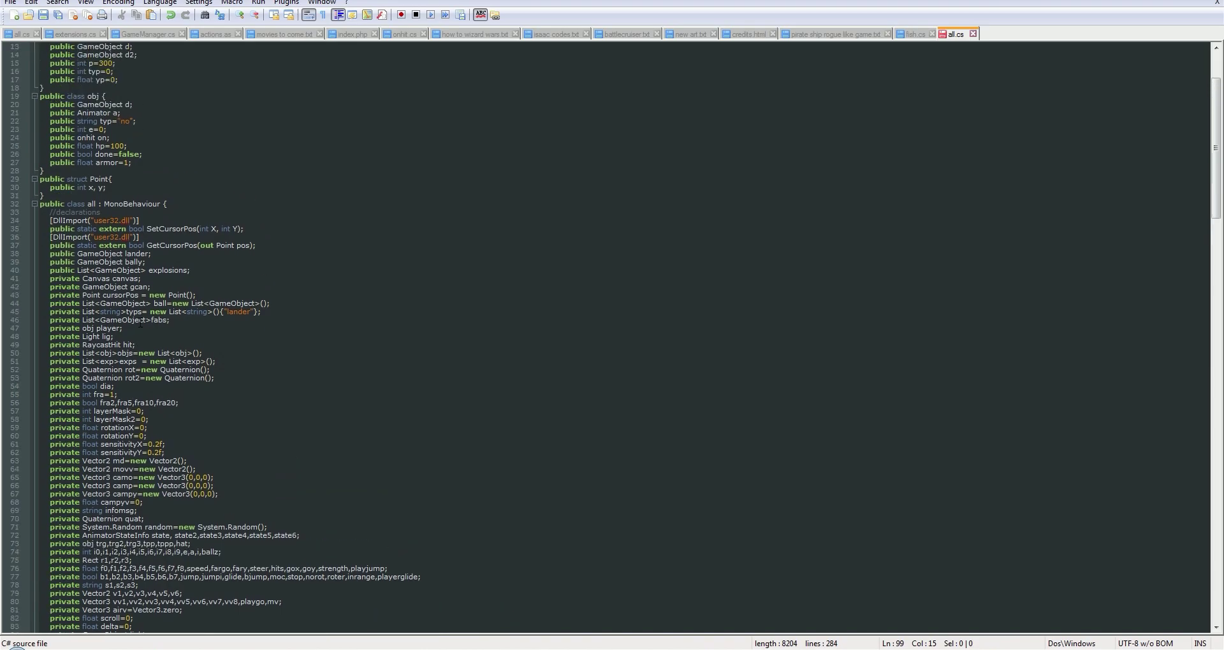
scroll(147, 325, "down", 6)
scroll(176, 311, "down", 4)
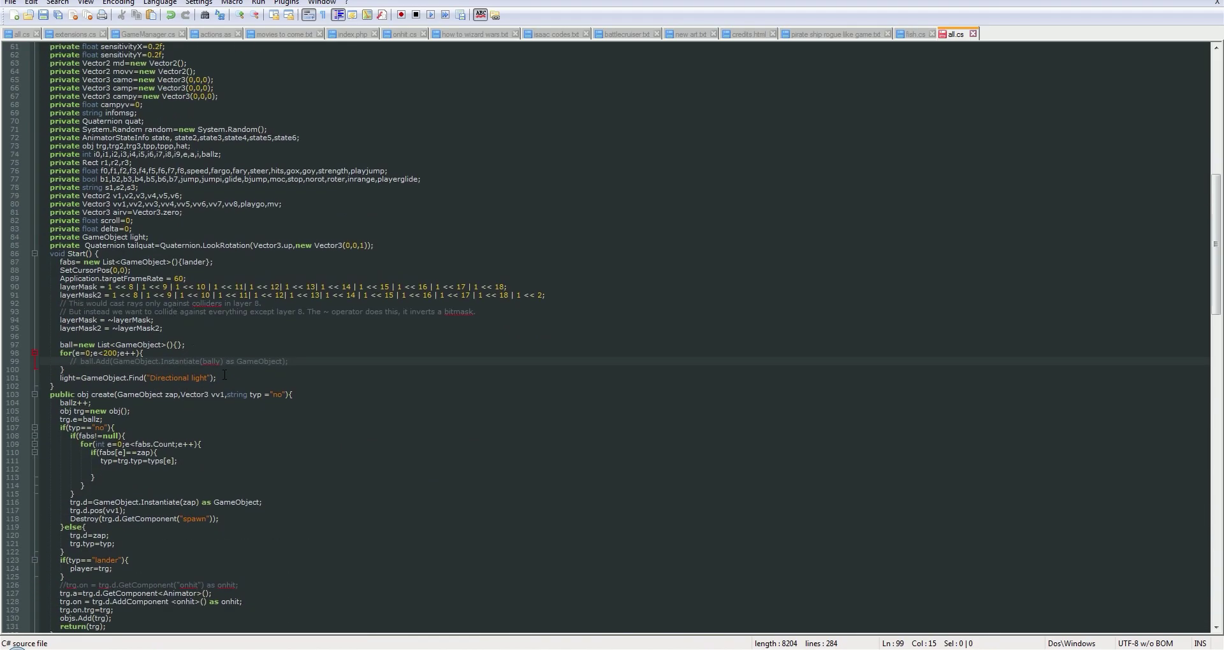
scroll(302, 393, "down", 2)
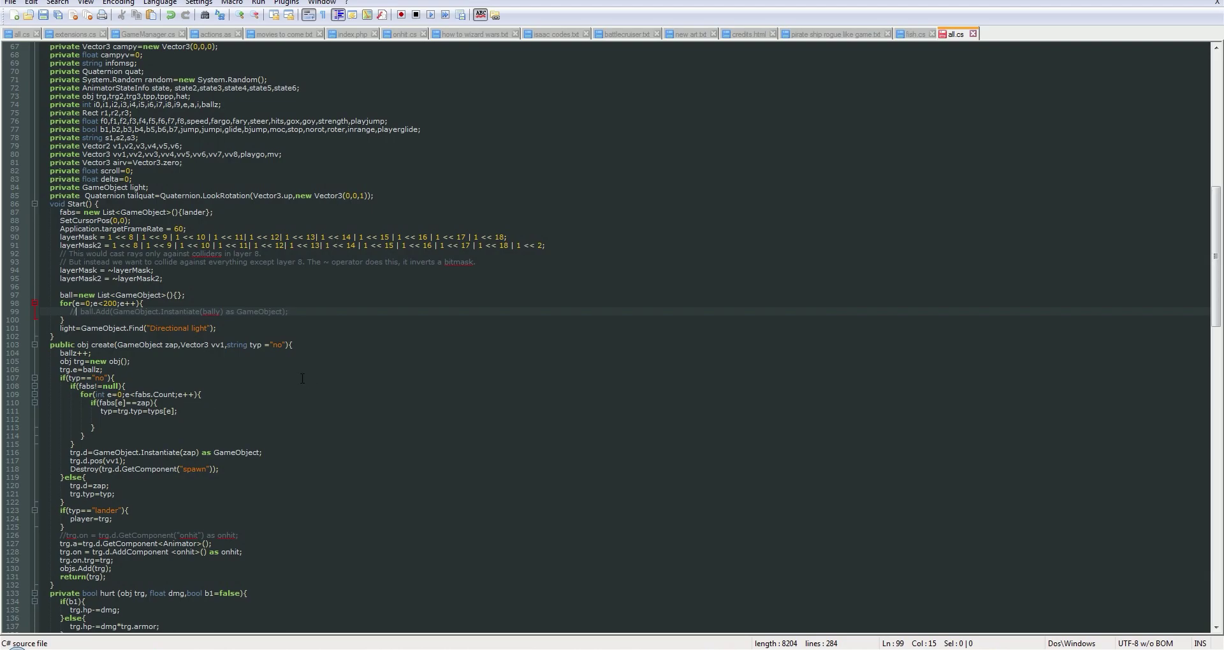
left_click(302, 378)
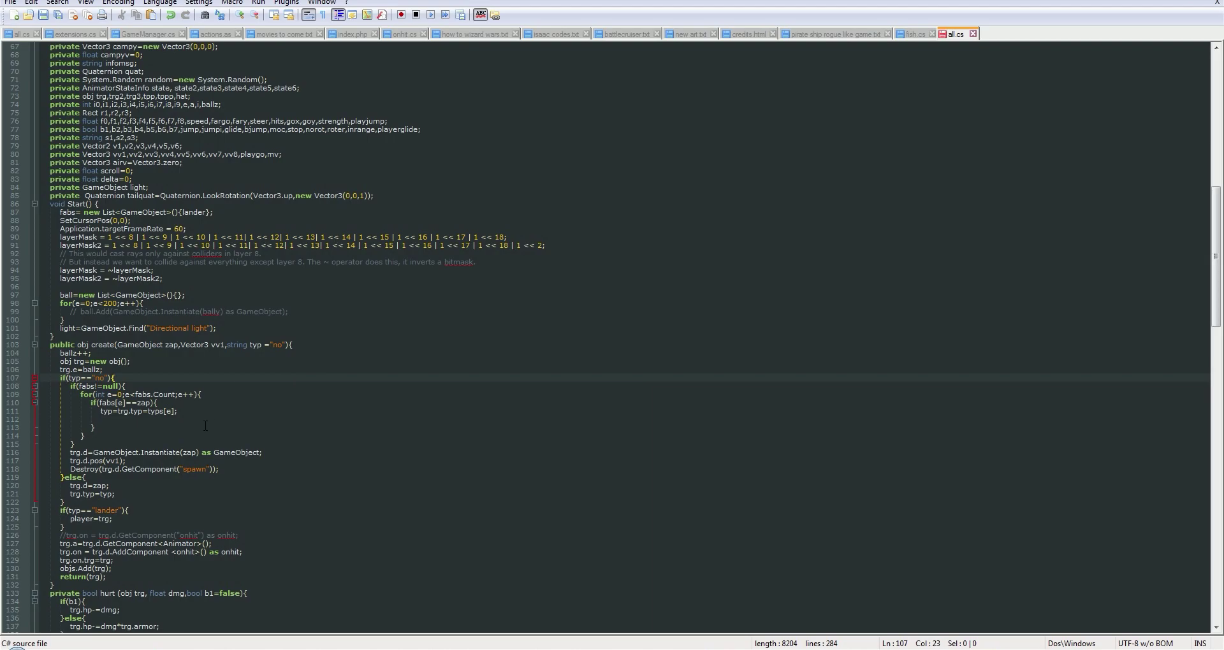
left_click(170, 421)
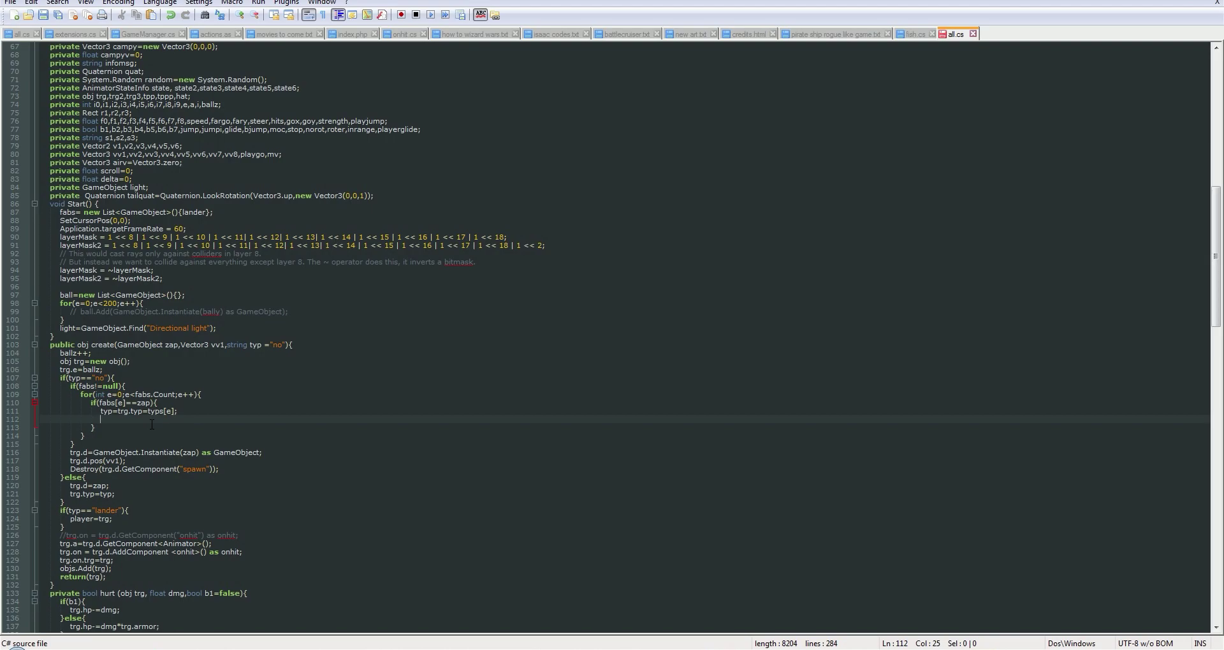
left_click(152, 424)
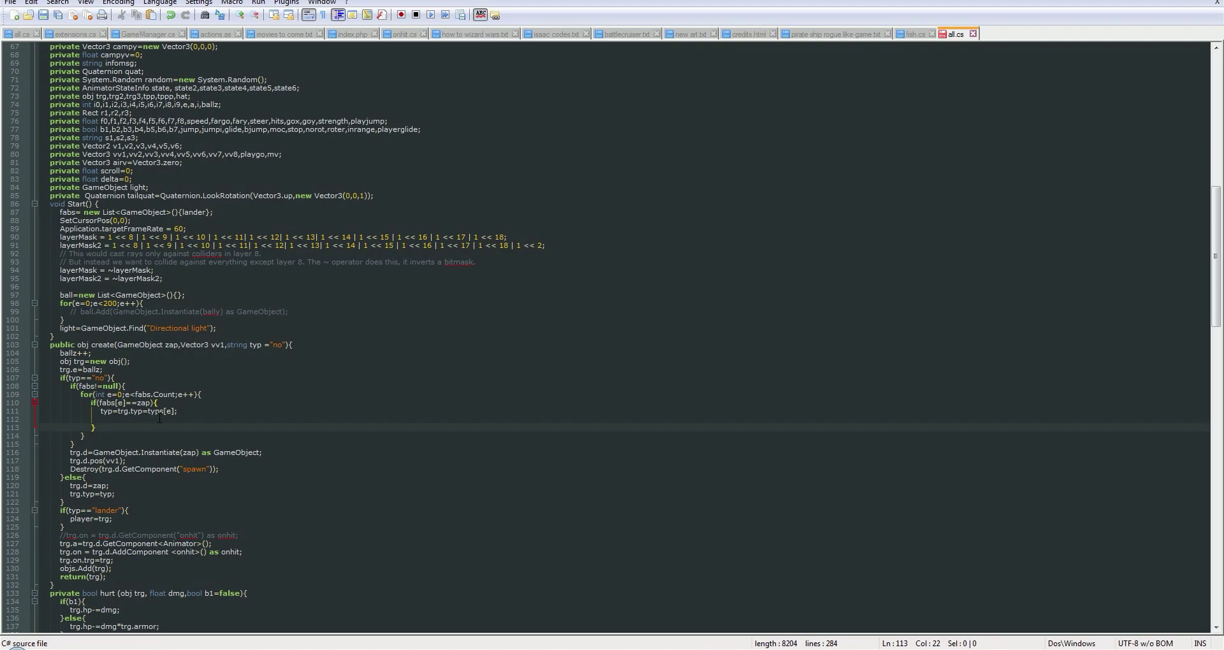
left_click(160, 419)
type("s")
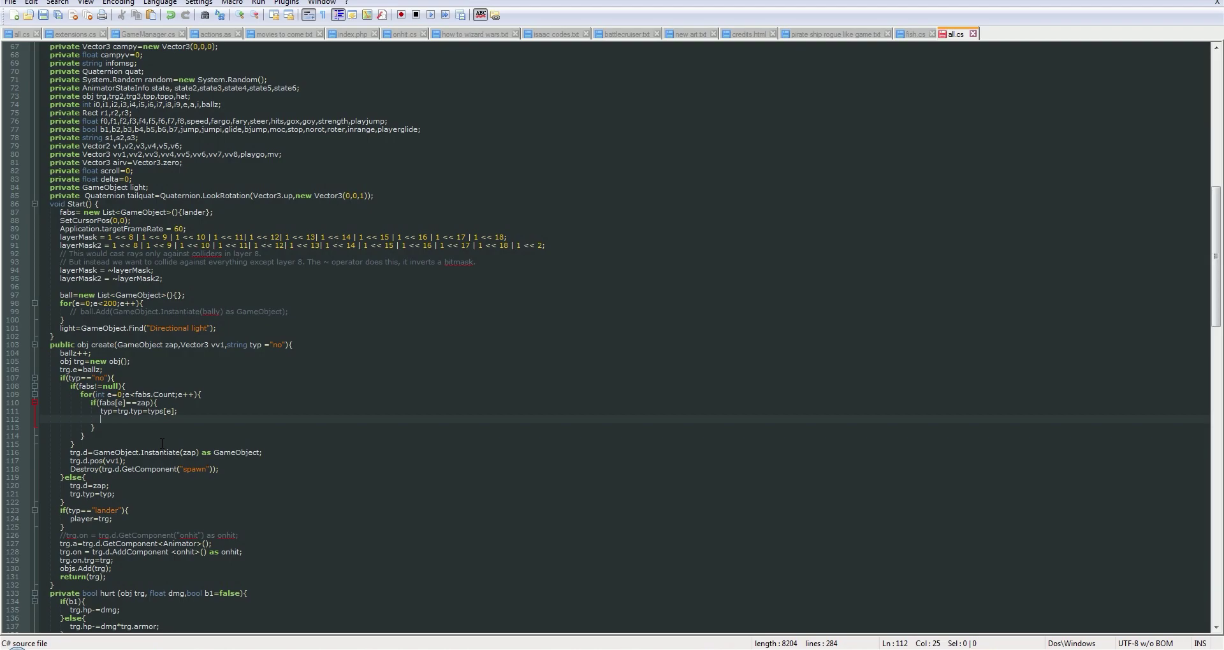
Save the edited all.cs with the caret at line 165
scroll(162, 444, "down", 9)
scroll(162, 446, "down", 6)
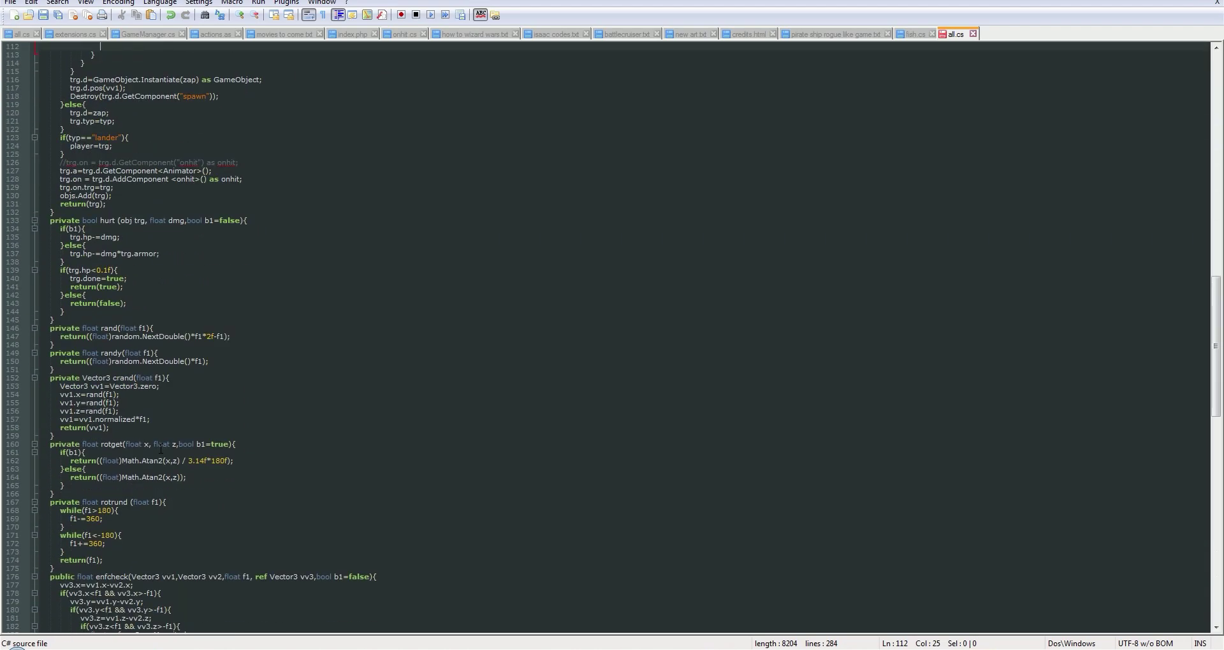
left_click(183, 486)
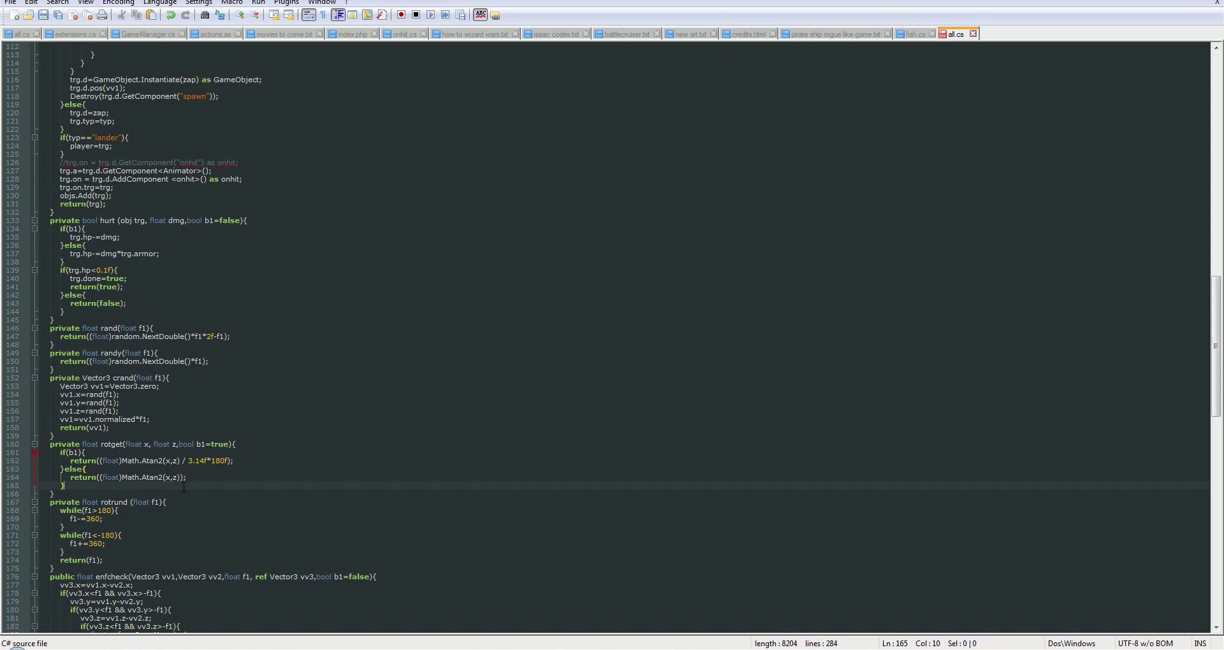
key("ctrl+s")
Review the rotget code around line 161, then return to Unity
left_click(200, 454)
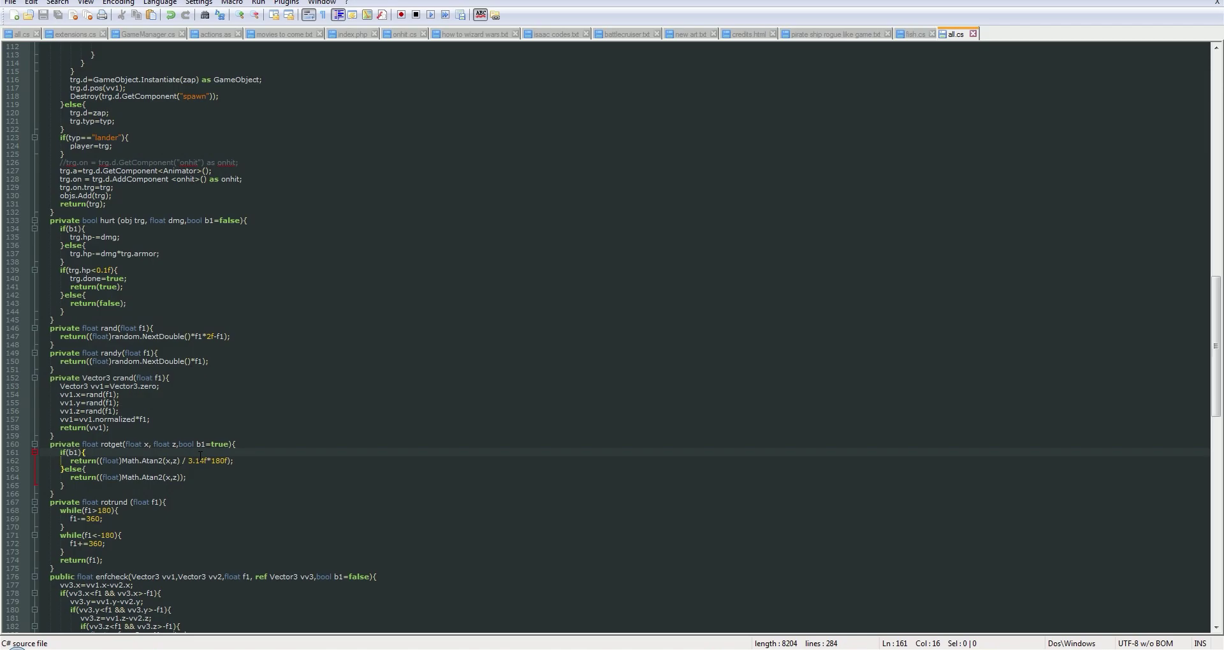
scroll(197, 460, "up", 3)
scroll(197, 461, "up", 1)
scroll(198, 460, "up", 8)
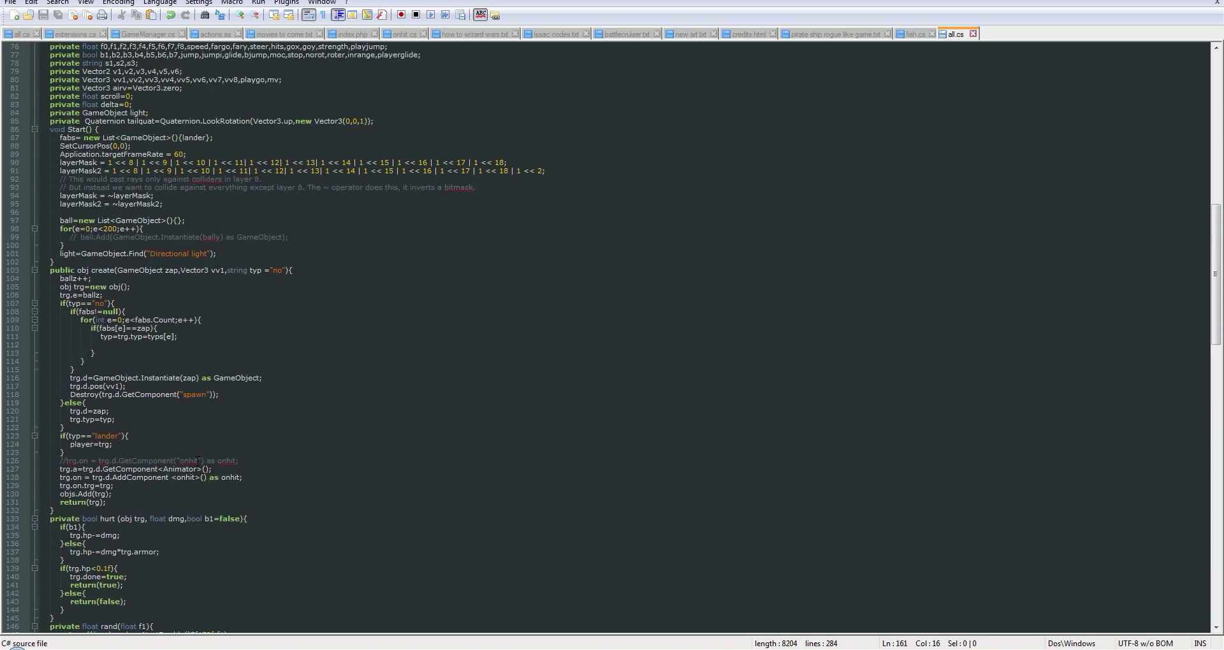
scroll(197, 460, "down", 1)
scroll(191, 469, "down", 3)
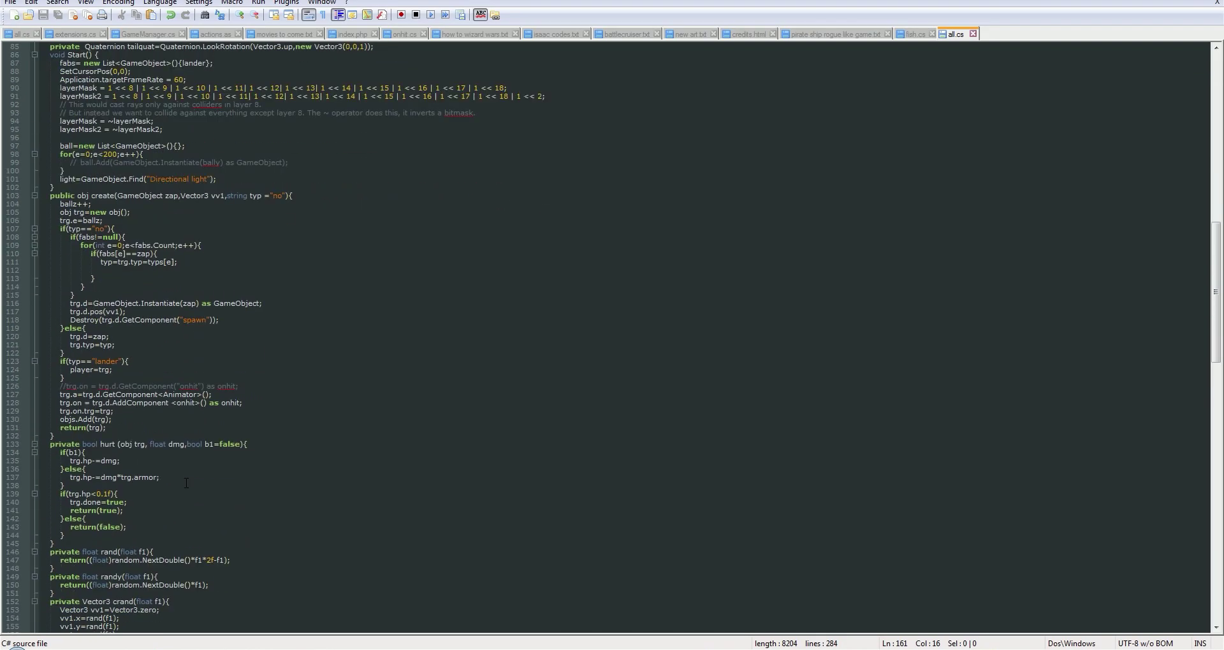
scroll(177, 487, "down", 8)
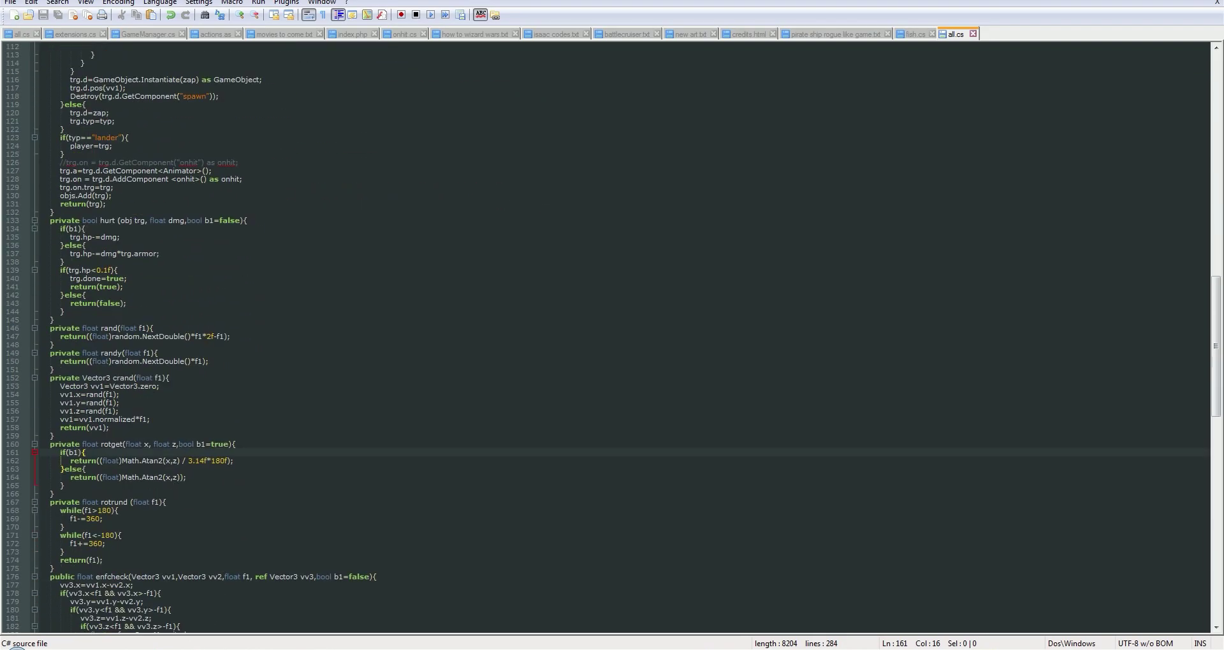
key("alt+Tab")
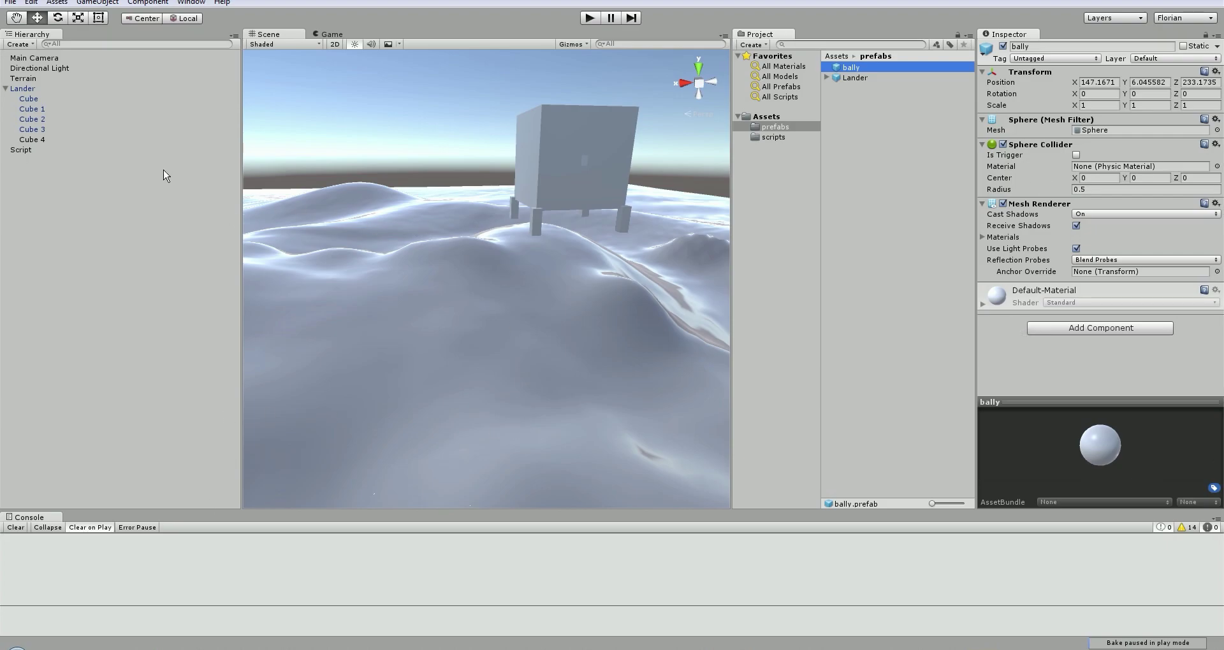
Inspect the Lander object, its first Cube leg, and its Rigidbody and Spawn script
left_click(37, 90)
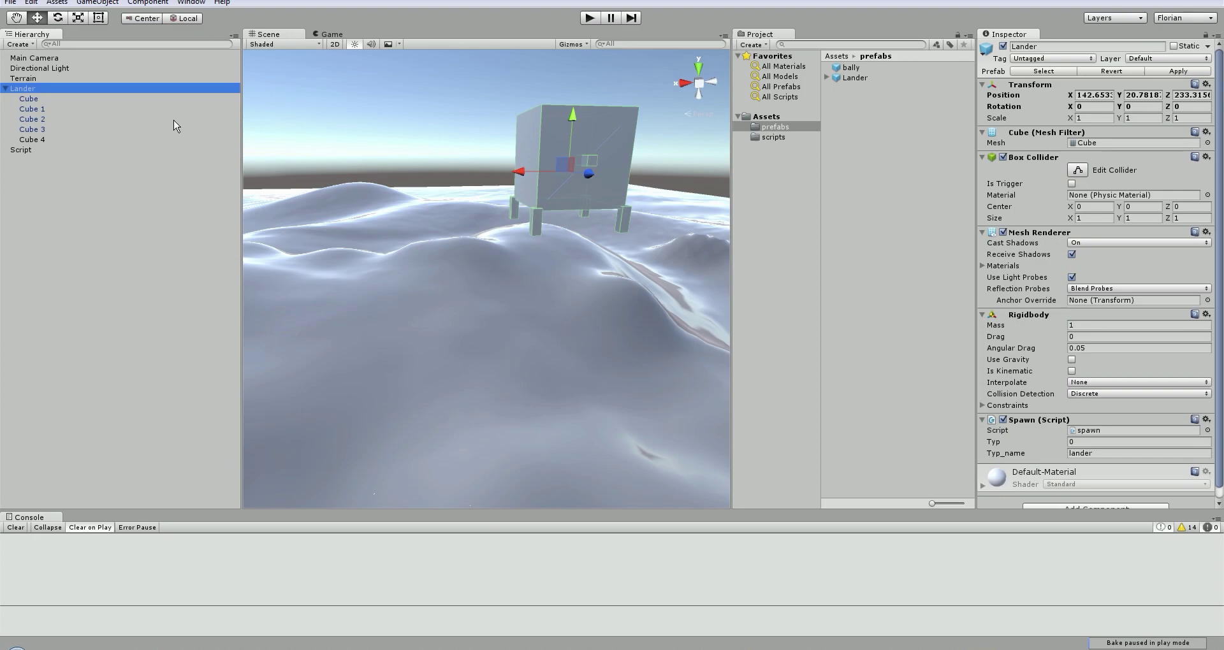
left_click(65, 97)
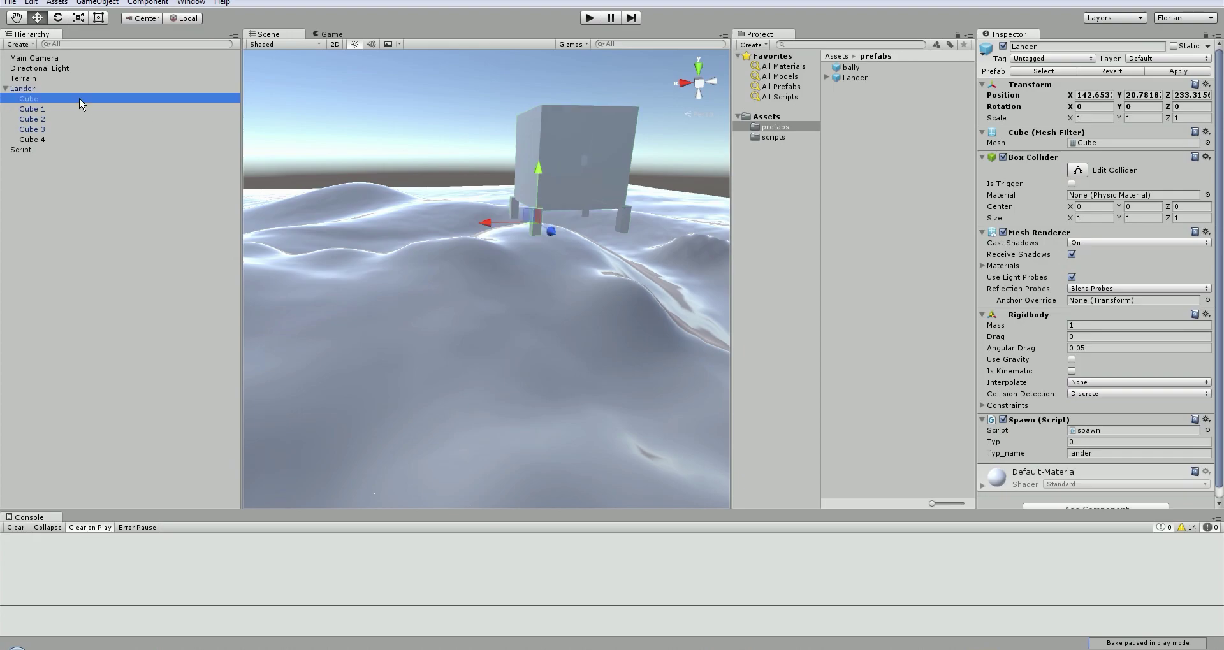
left_click(43, 89)
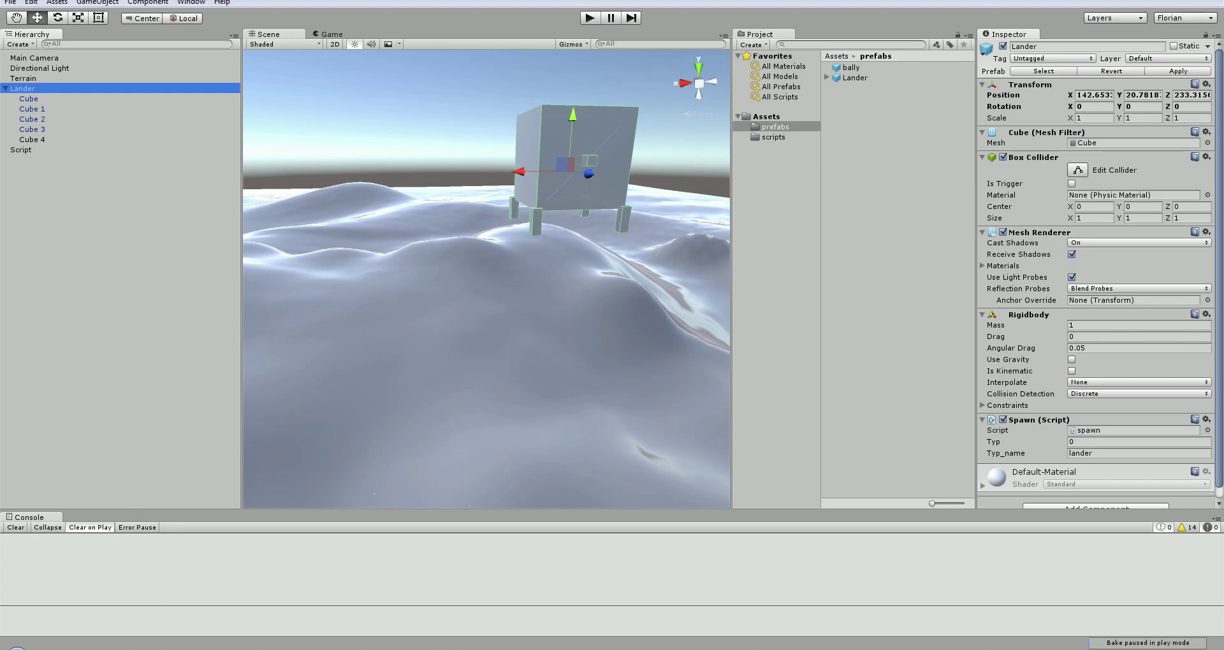
Review the LateUpdate input code in all.cs, then return to Unity
left_click(128, 647)
left_click(157, 464)
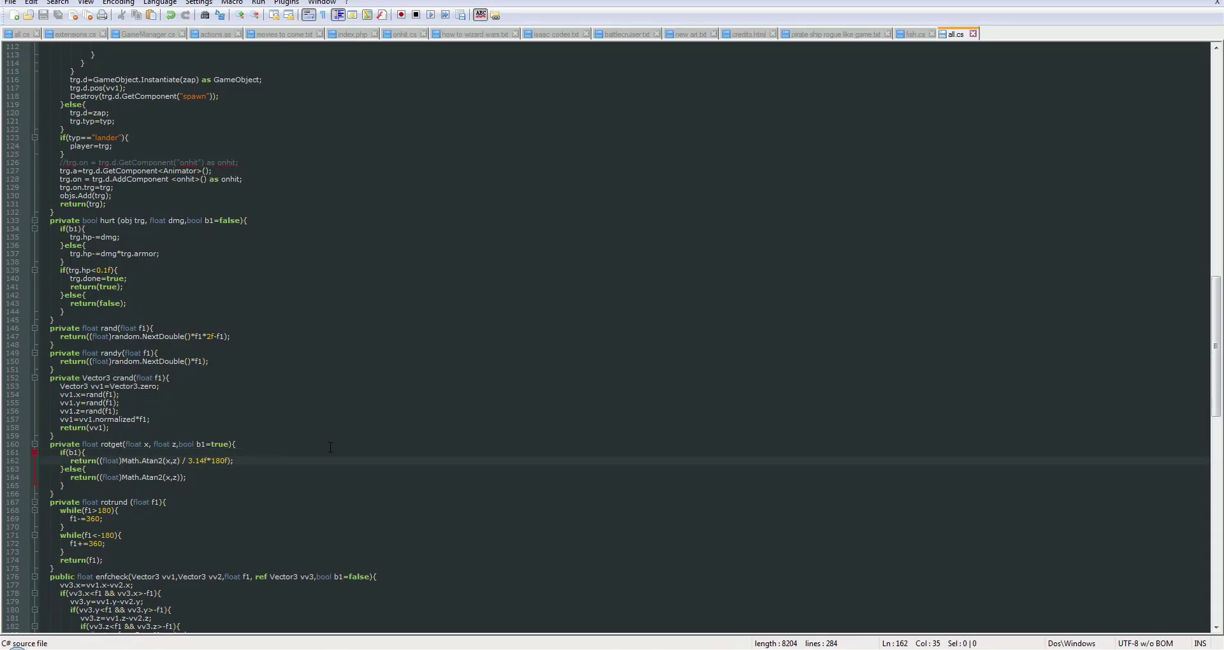
scroll(307, 423, "down", 7)
scroll(307, 423, "down", 8)
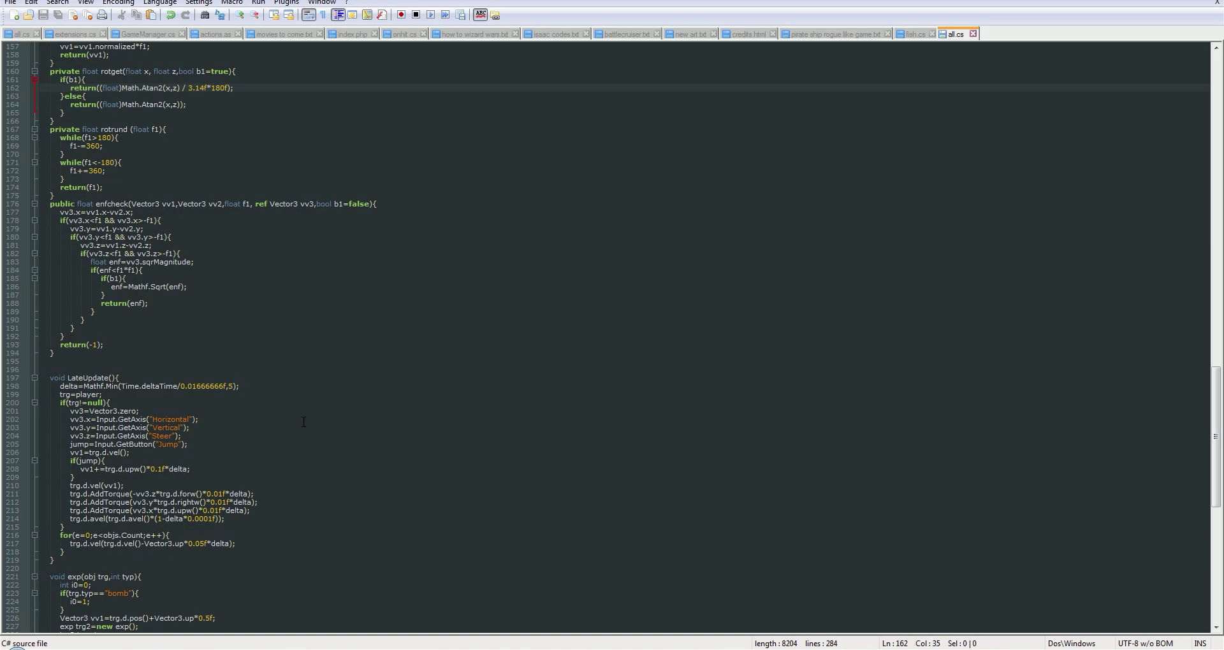
scroll(296, 423, "down", 7)
left_click(195, 647)
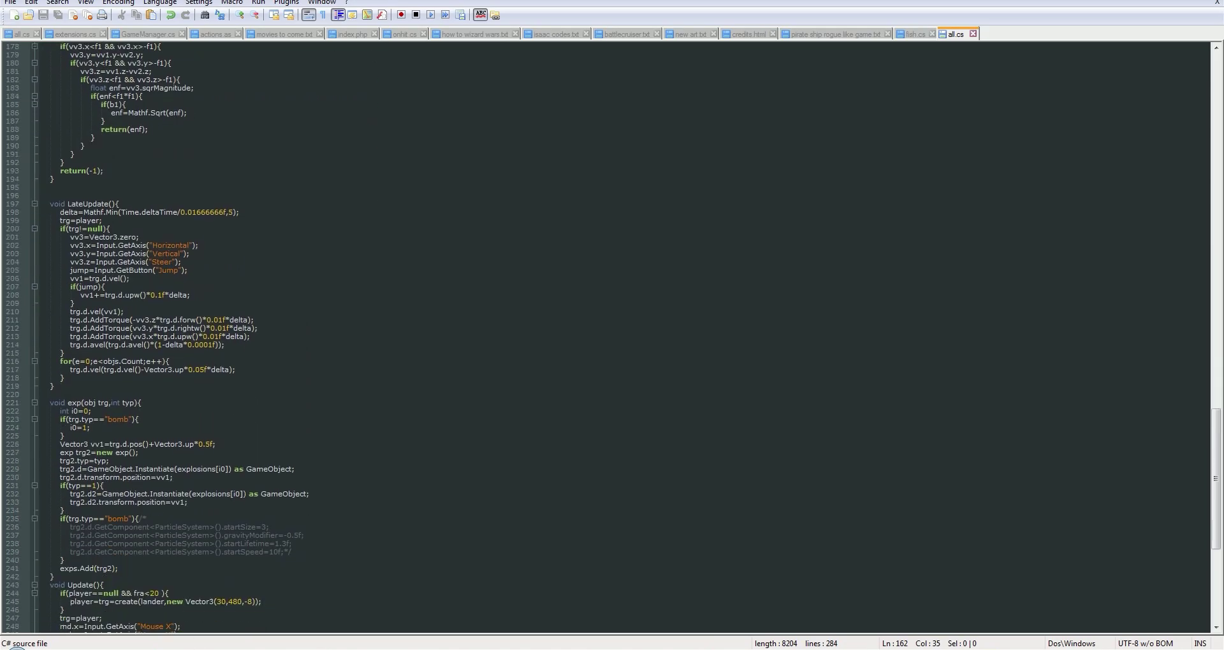
Add a Physics Rigidbody to the bally prefab with Use Gravity unchecked
left_click(848, 68)
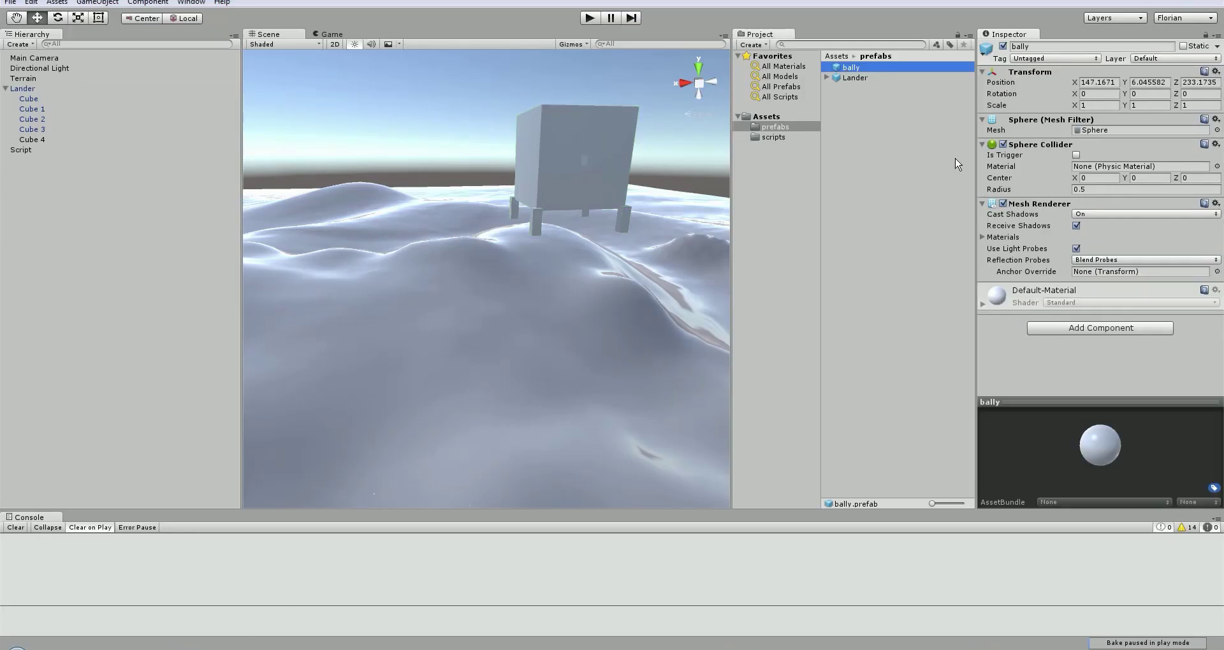
left_click(1076, 329)
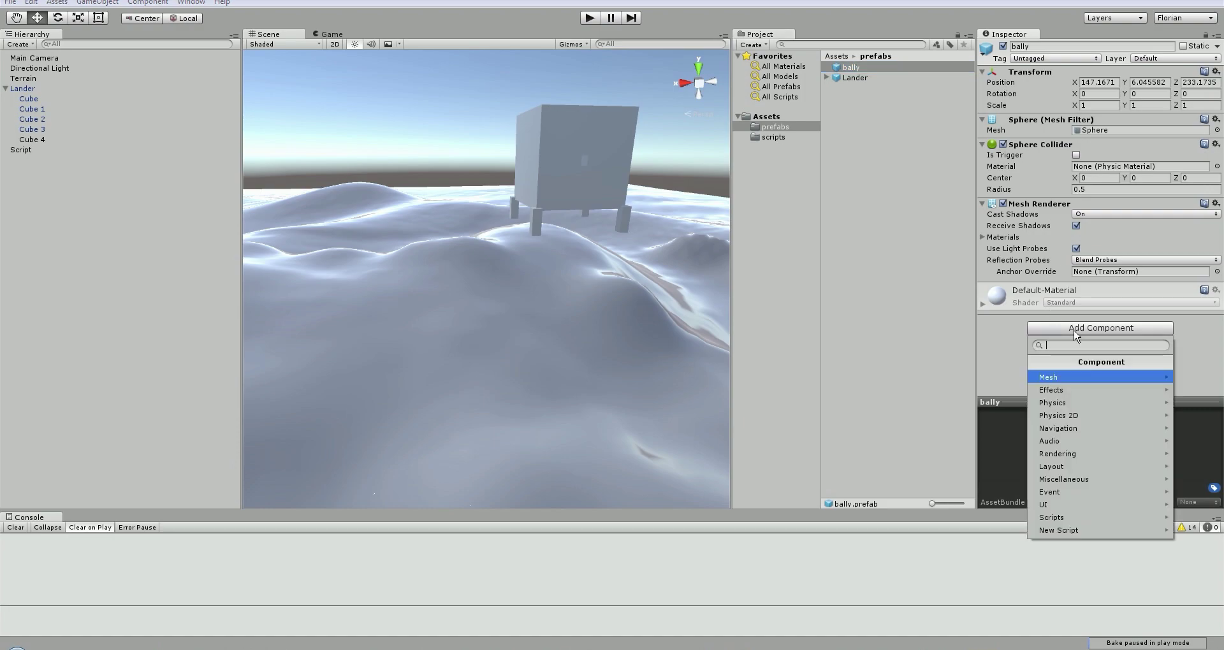
left_click(1086, 402)
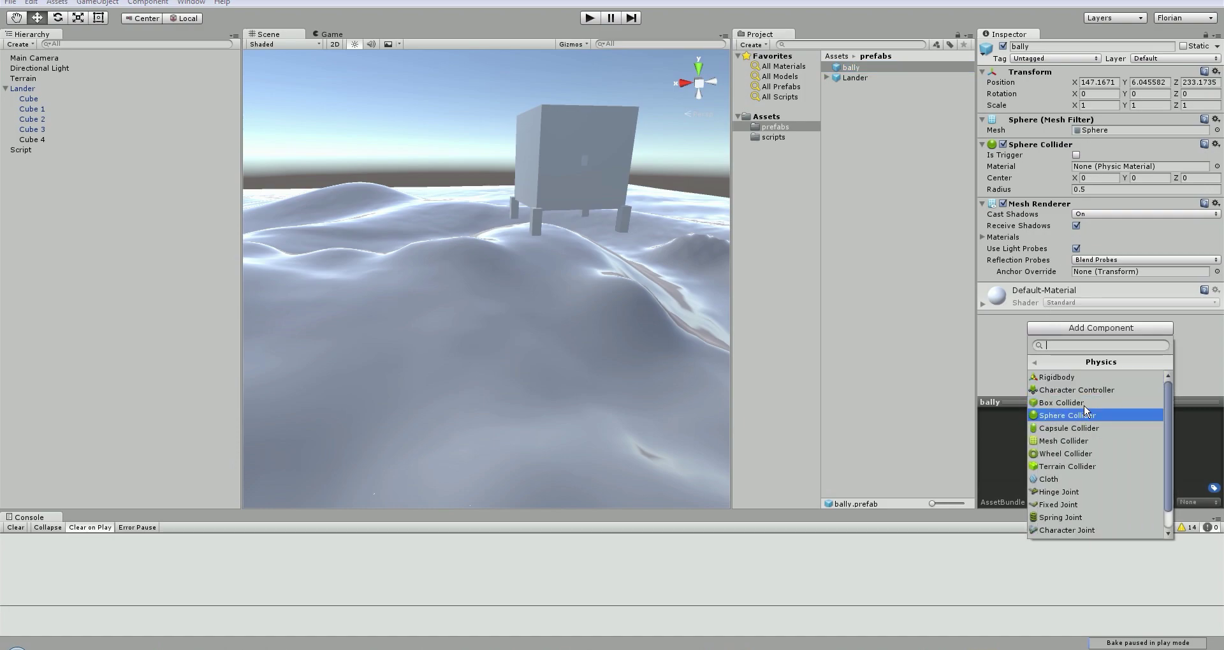
left_click(1077, 378)
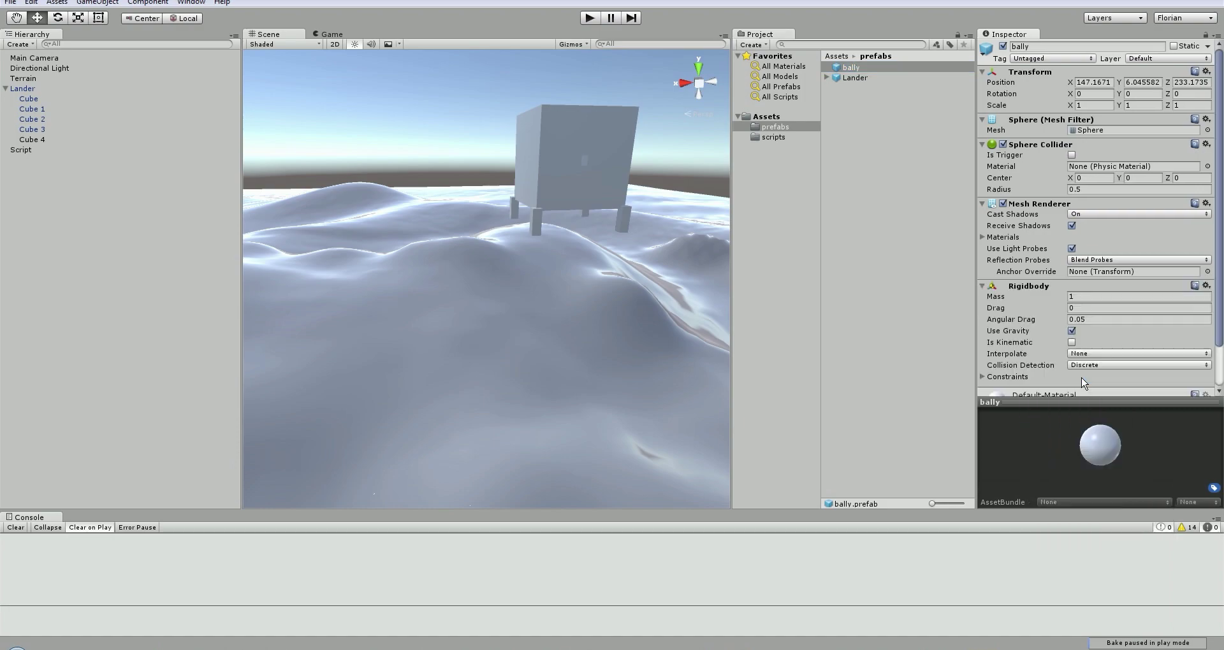
scroll(1094, 347, "down", 2)
left_click(1072, 284)
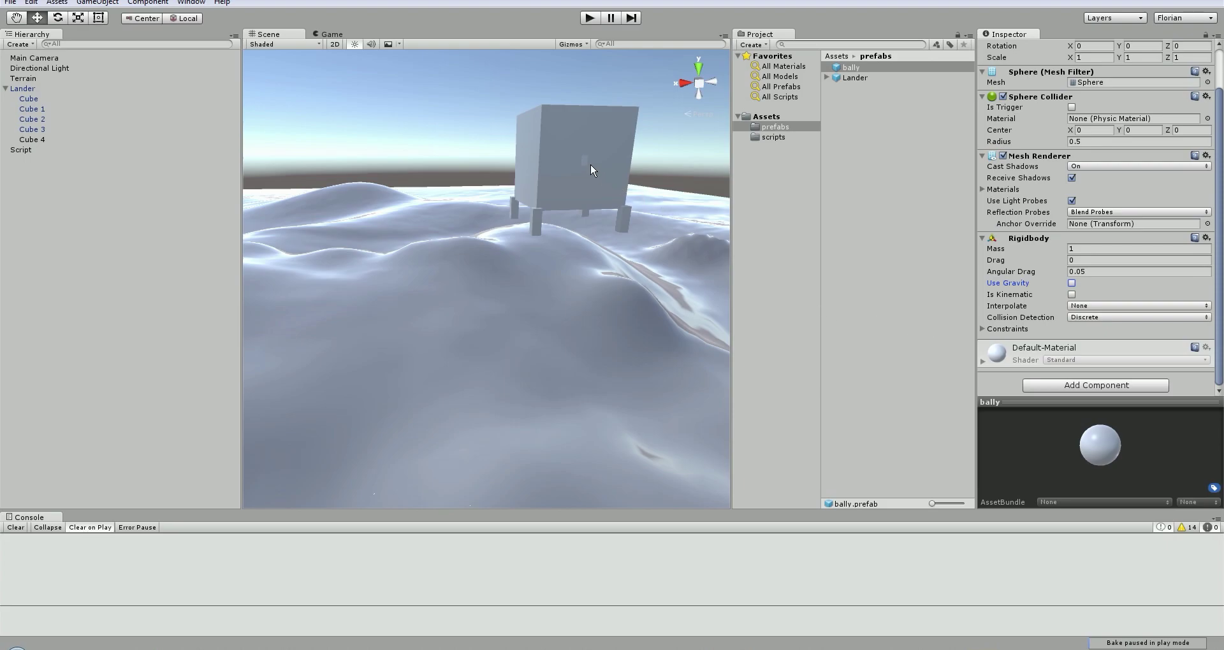
Select the Lander object, then go back to all.cs at line 235
left_click(558, 142)
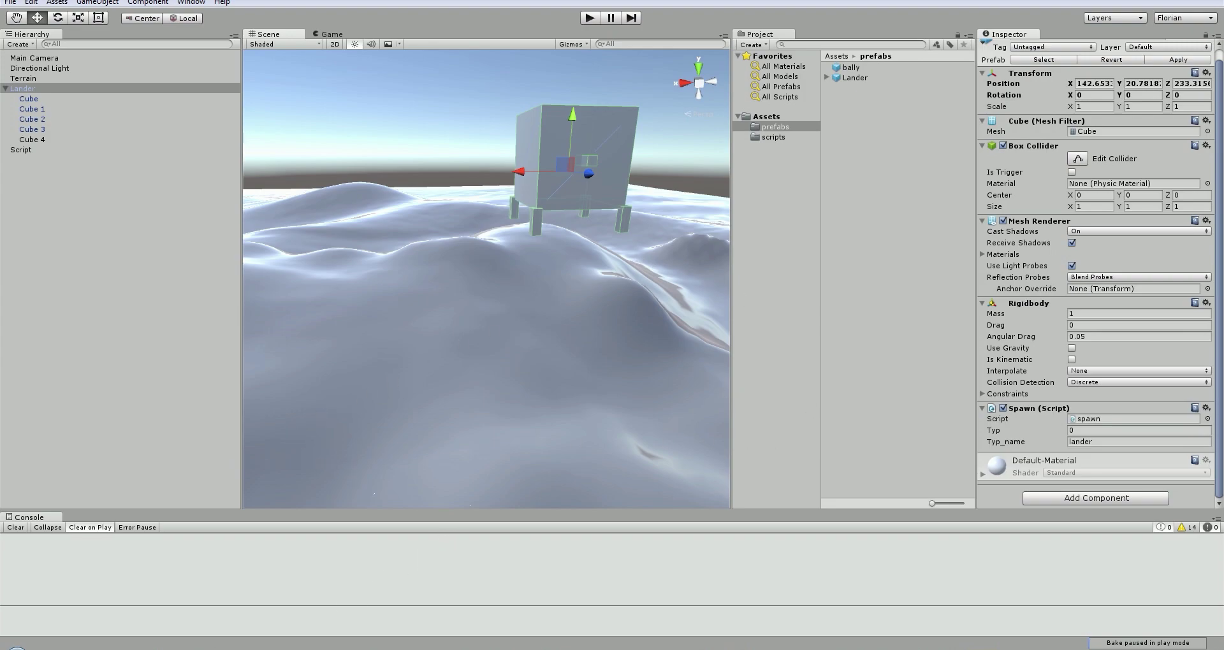
key("alt+Tab")
left_click(185, 518)
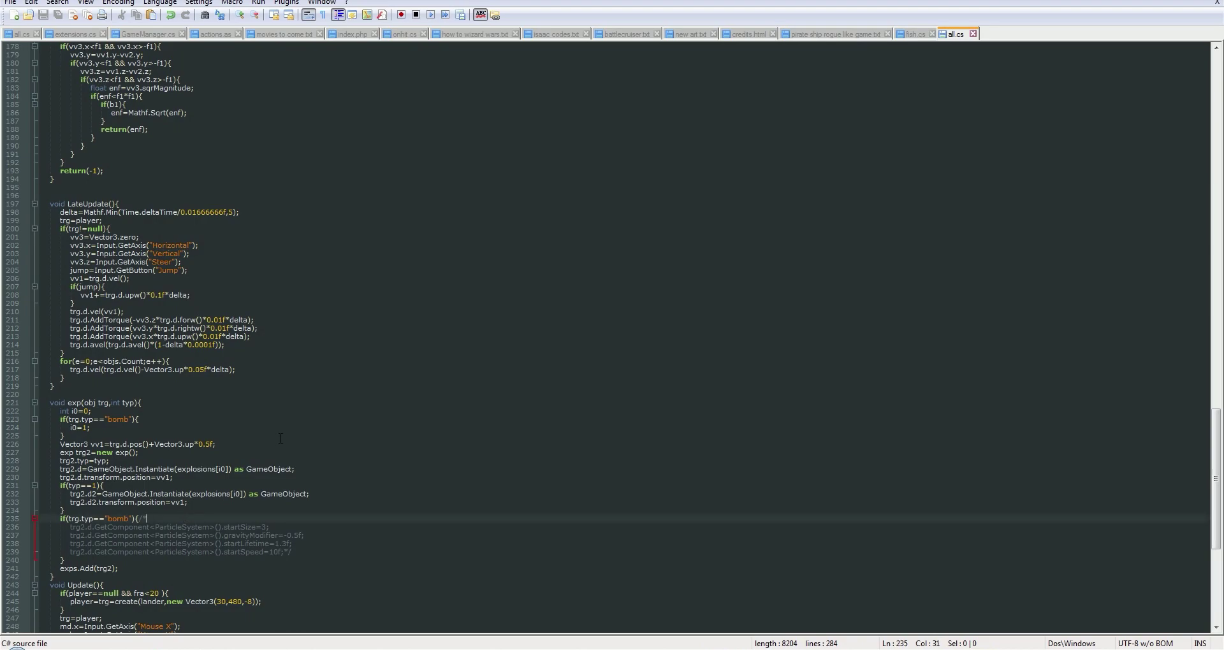
key("alt+Tab")
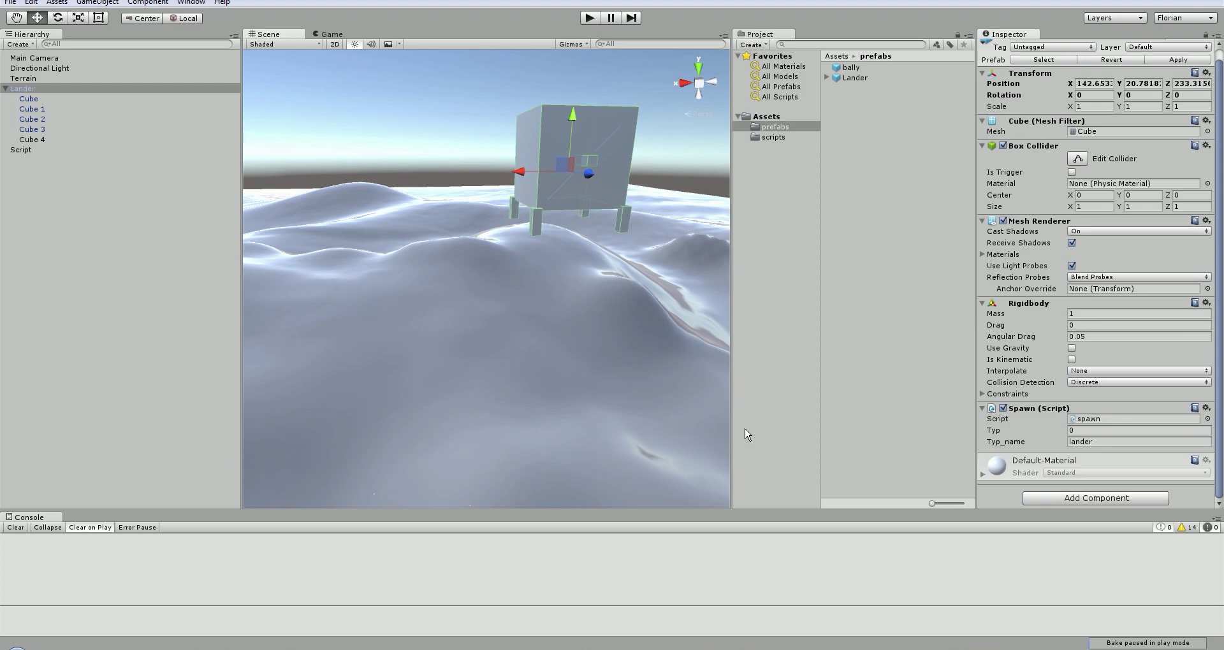
key("alt+Tab")
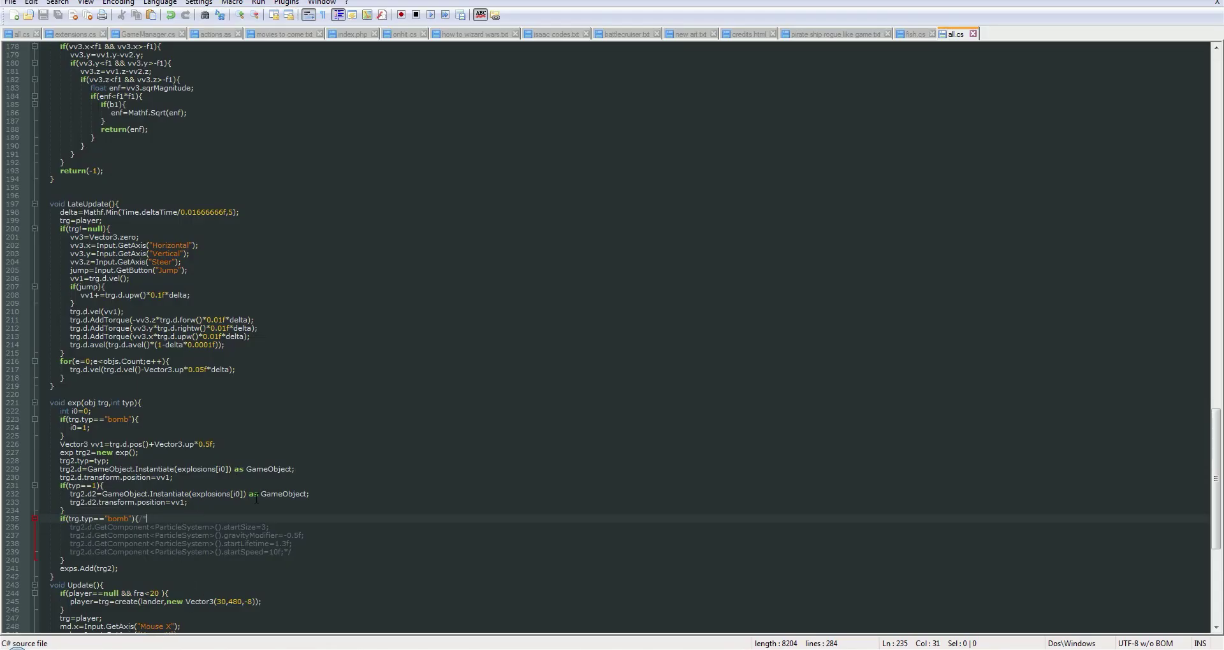
scroll(249, 503, "down", 4)
scroll(238, 495, "down", 8)
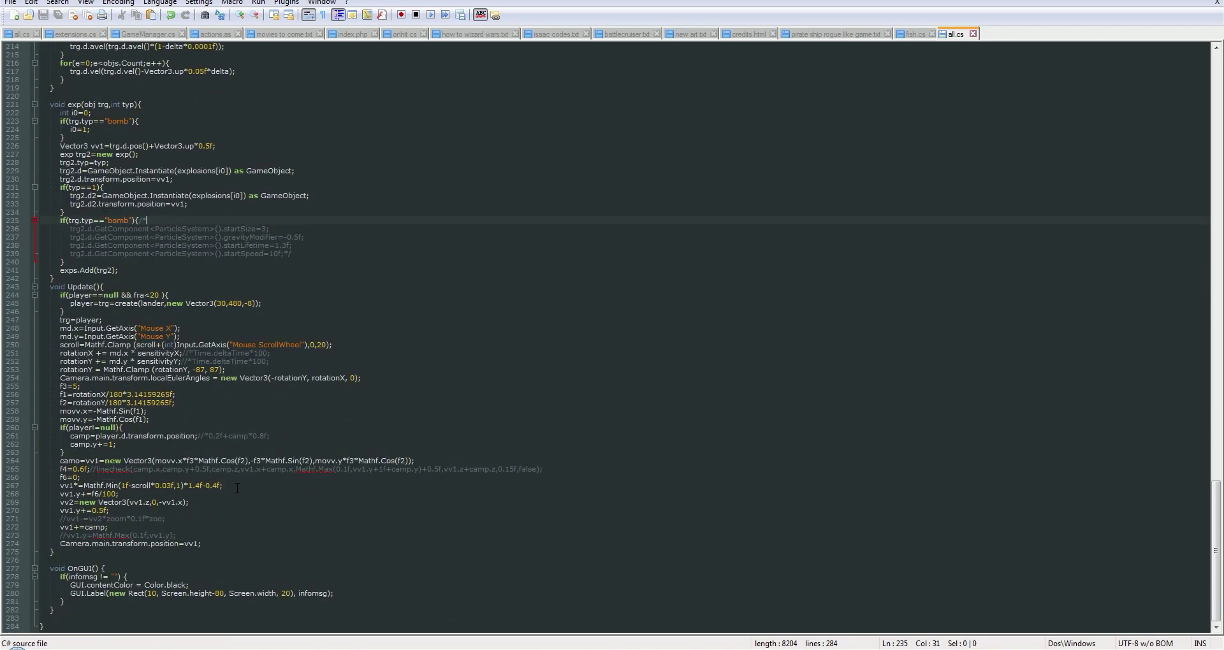
scroll(237, 489, "up", 7)
scroll(236, 481, "up", 10)
scroll(236, 475, "up", 10)
scroll(234, 467, "up", 8)
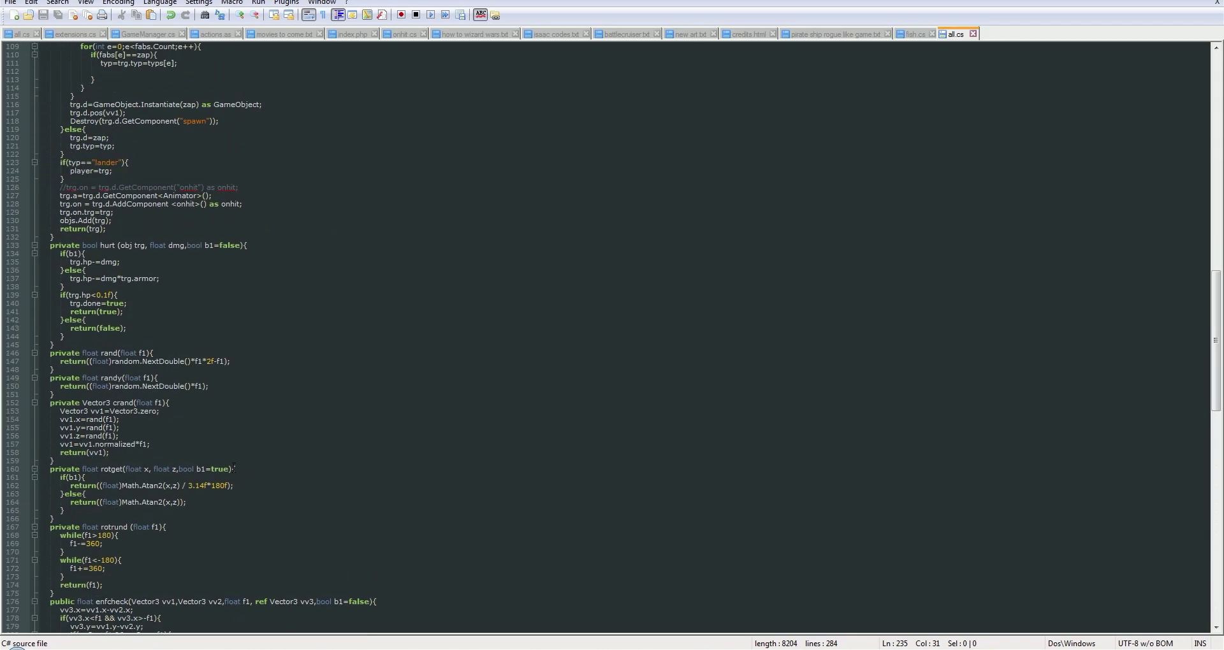
scroll(234, 468, "up", 7)
scroll(229, 474, "up", 6)
scroll(228, 475, "up", 11)
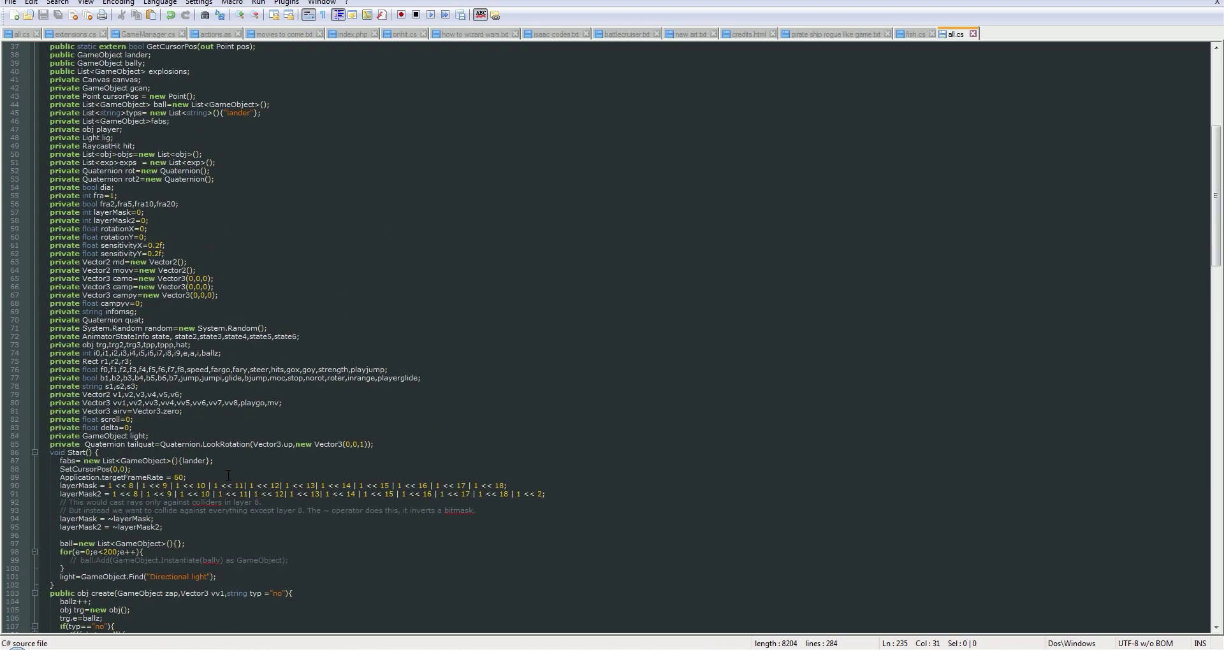
scroll(222, 620, "down", 7)
scroll(203, 593, "down", 5)
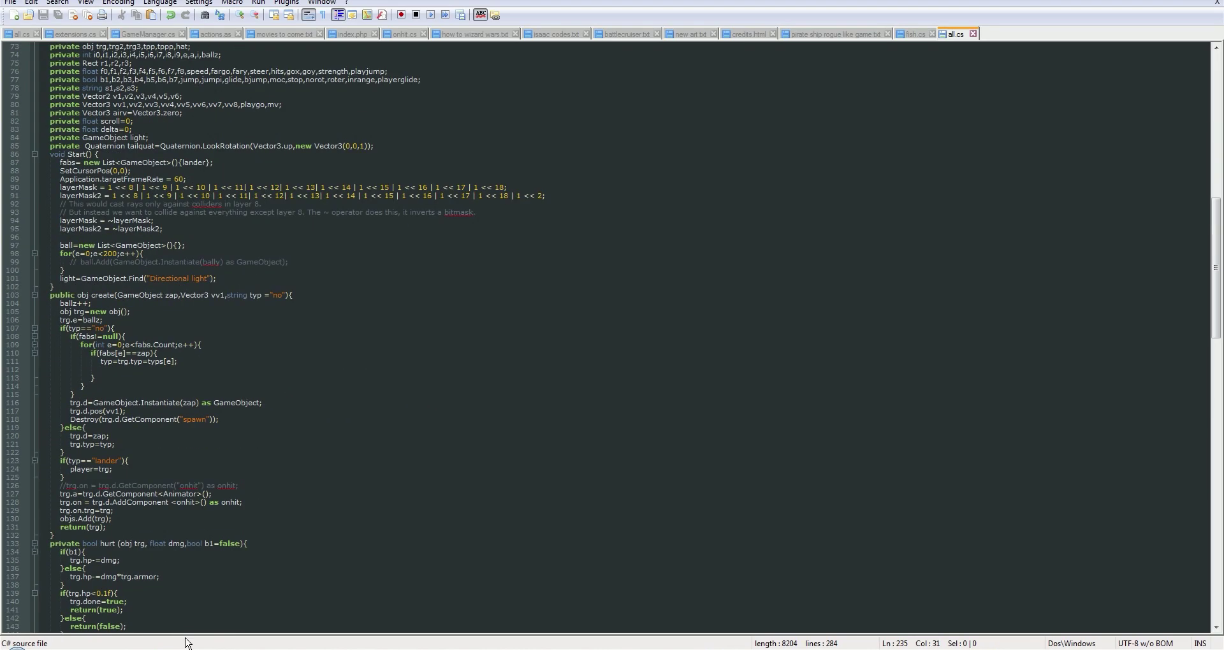
left_click(225, 560)
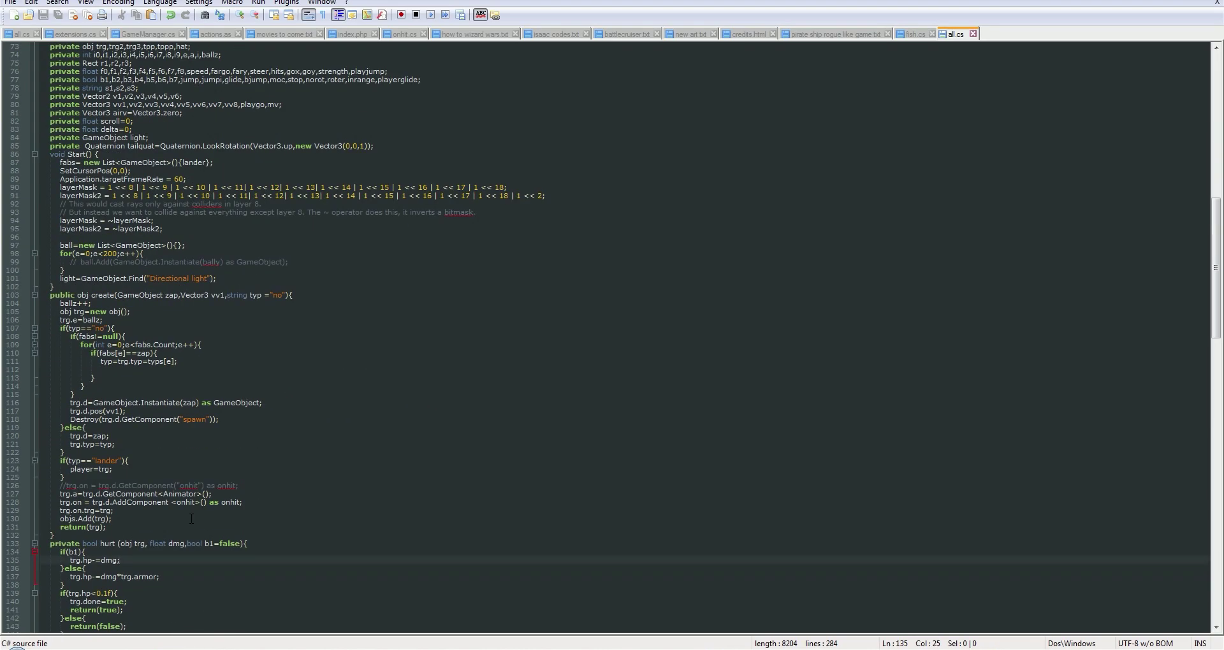
scroll(211, 461, "down", 2)
scroll(211, 461, "down", 12)
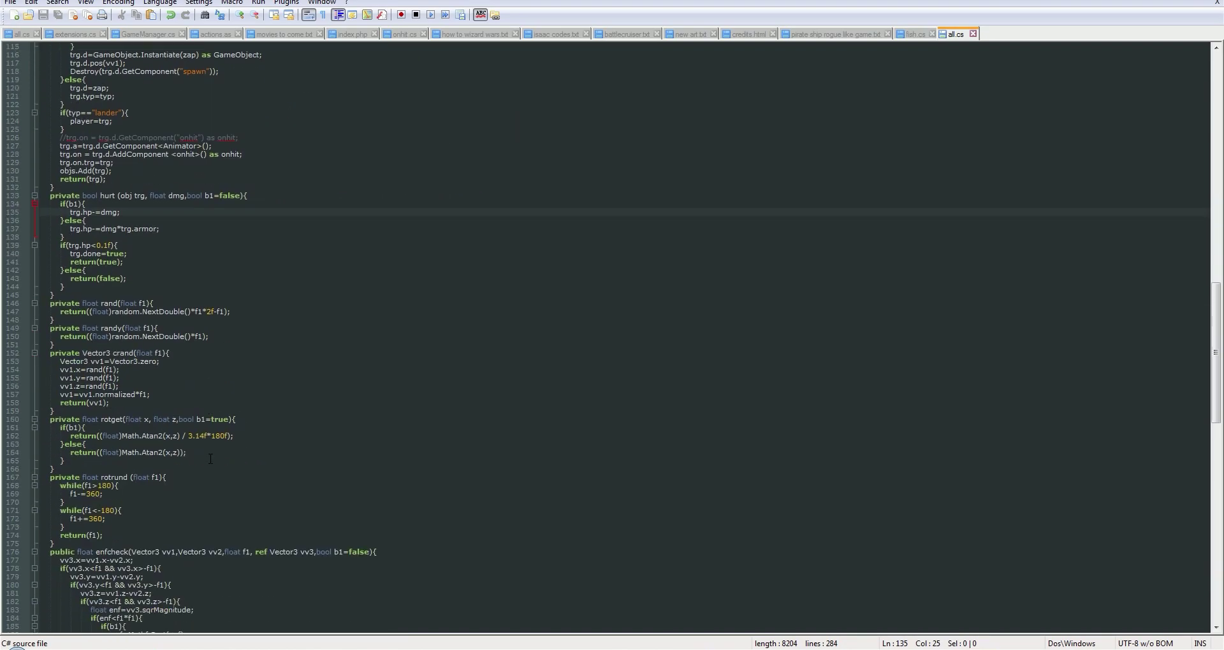
scroll(211, 461, "down", 4)
scroll(209, 461, "down", 2)
scroll(209, 456, "down", 2)
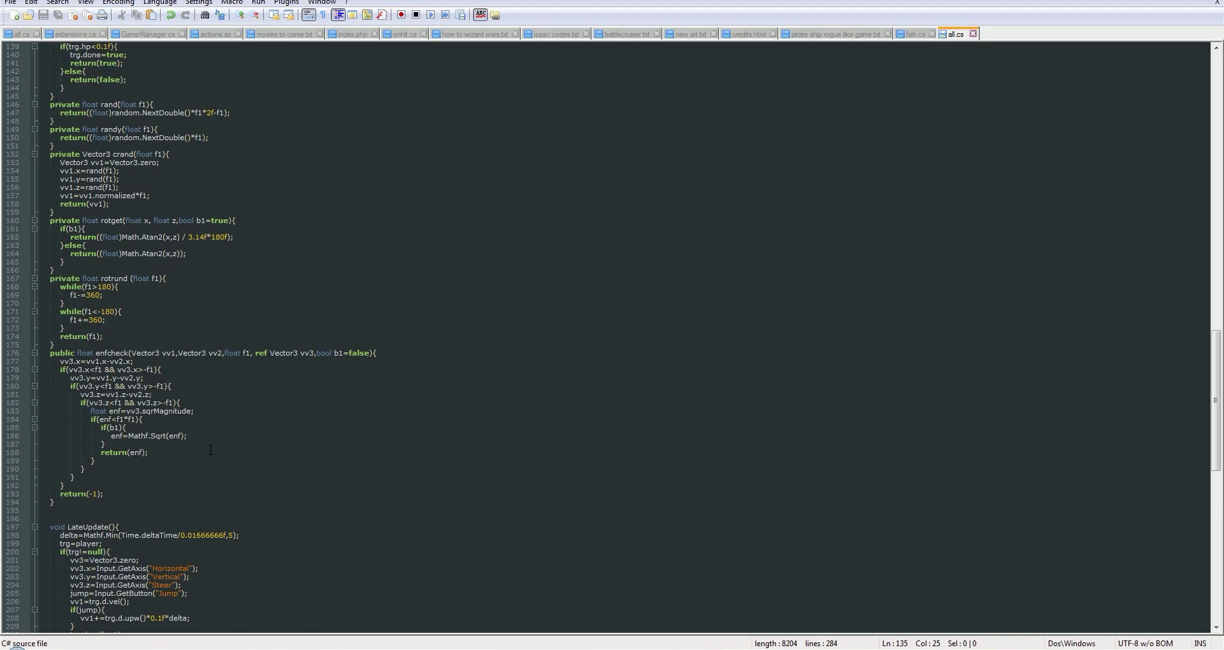
scroll(222, 430, "up", 5)
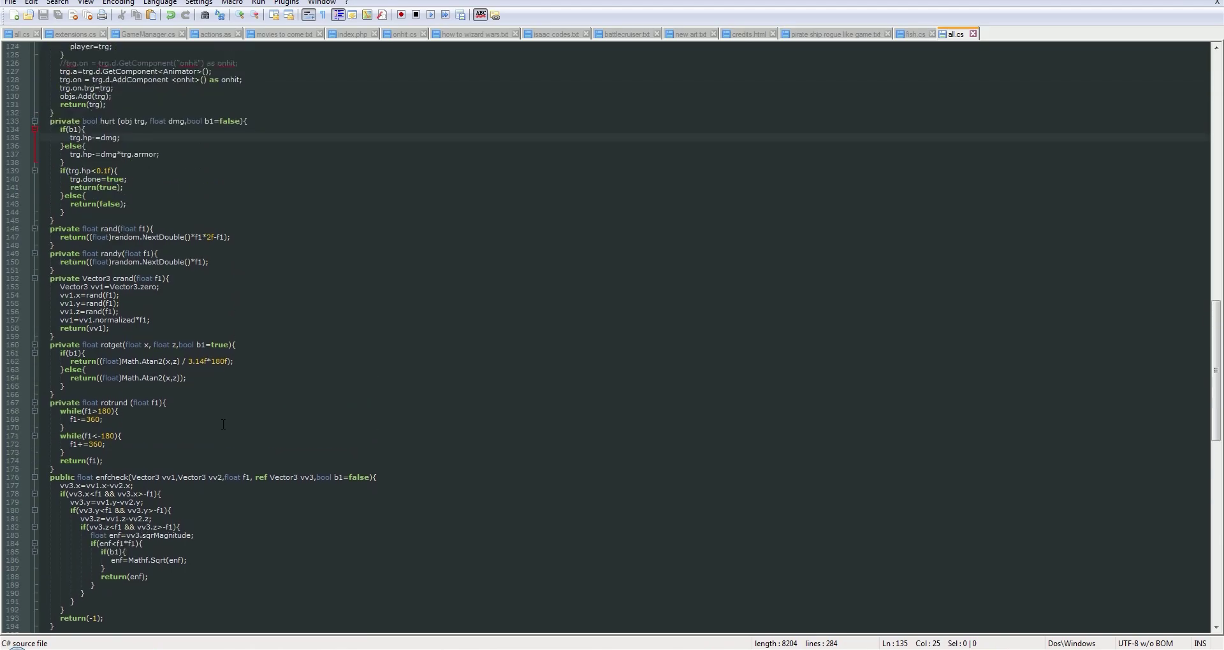
scroll(204, 437, "down", 8)
scroll(191, 447, "down", 8)
scroll(167, 469, "down", 5)
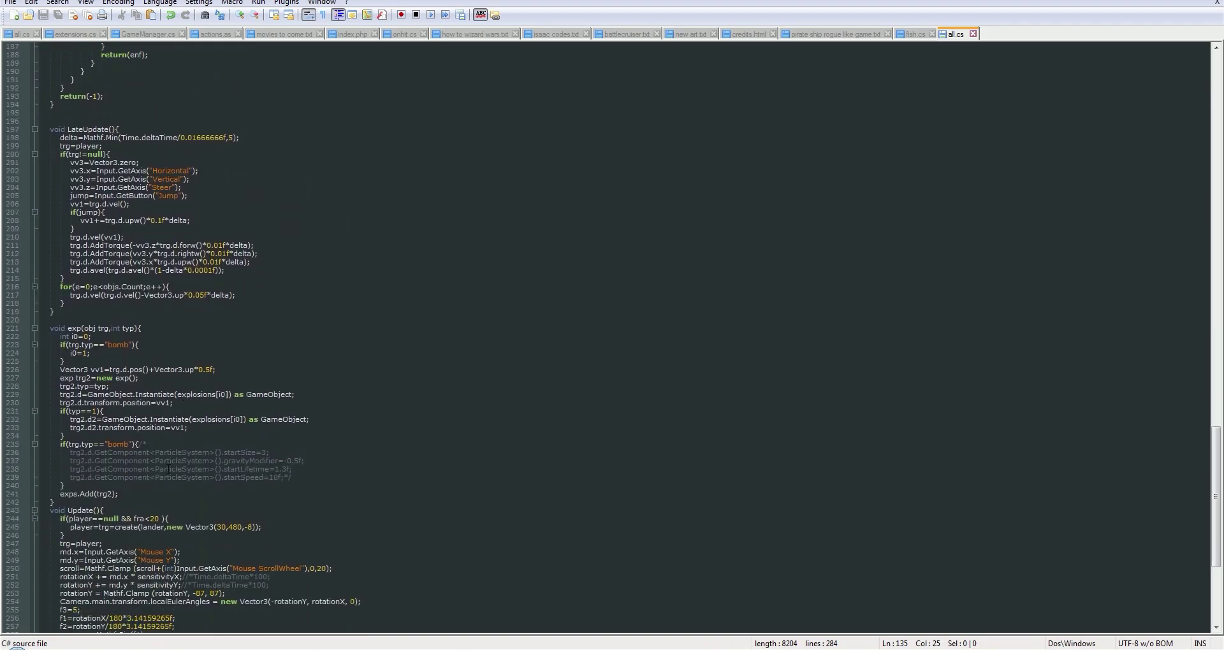
Find the fabs list on line 87 and append ',bally' after lander
key("ctrl+f")
type("f")
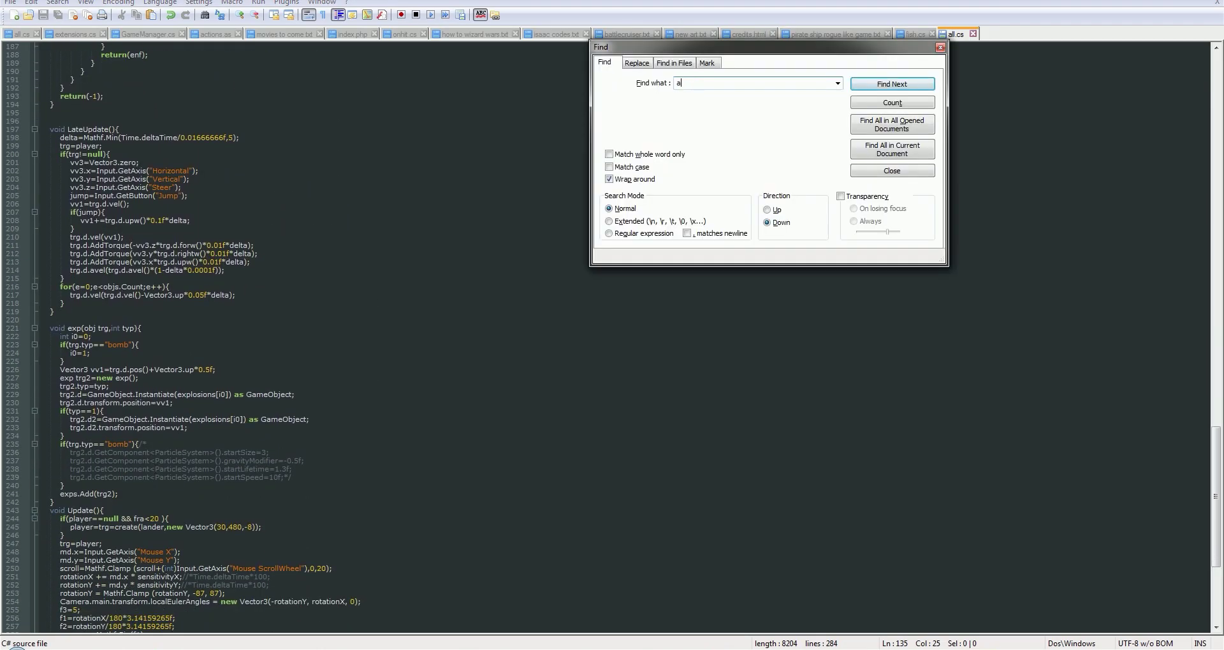
type("abs")
key("Return")
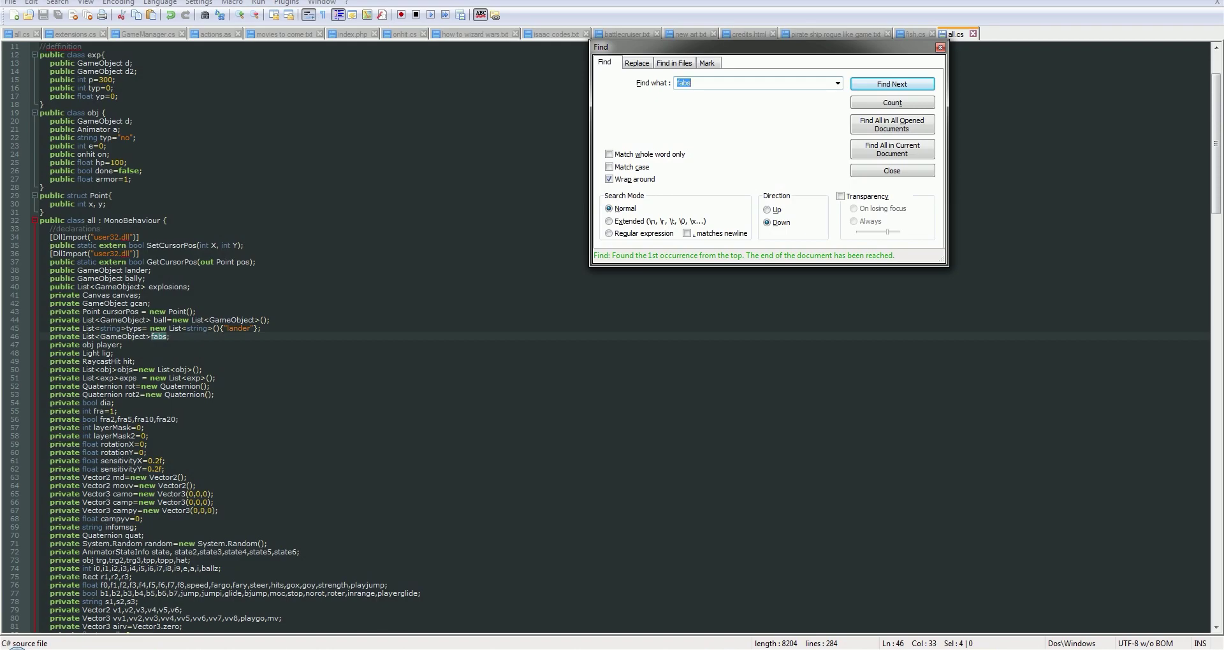
key("Return")
key("Escape")
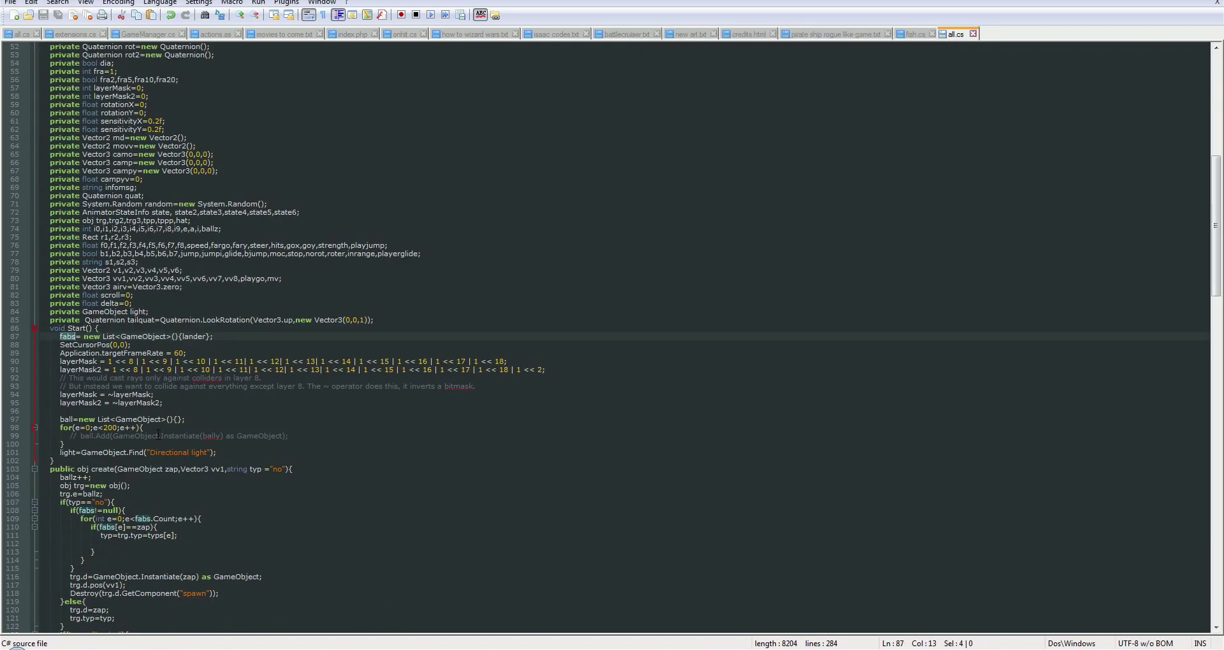
key("End")
key("Left")
key("Left")
type(",bally")
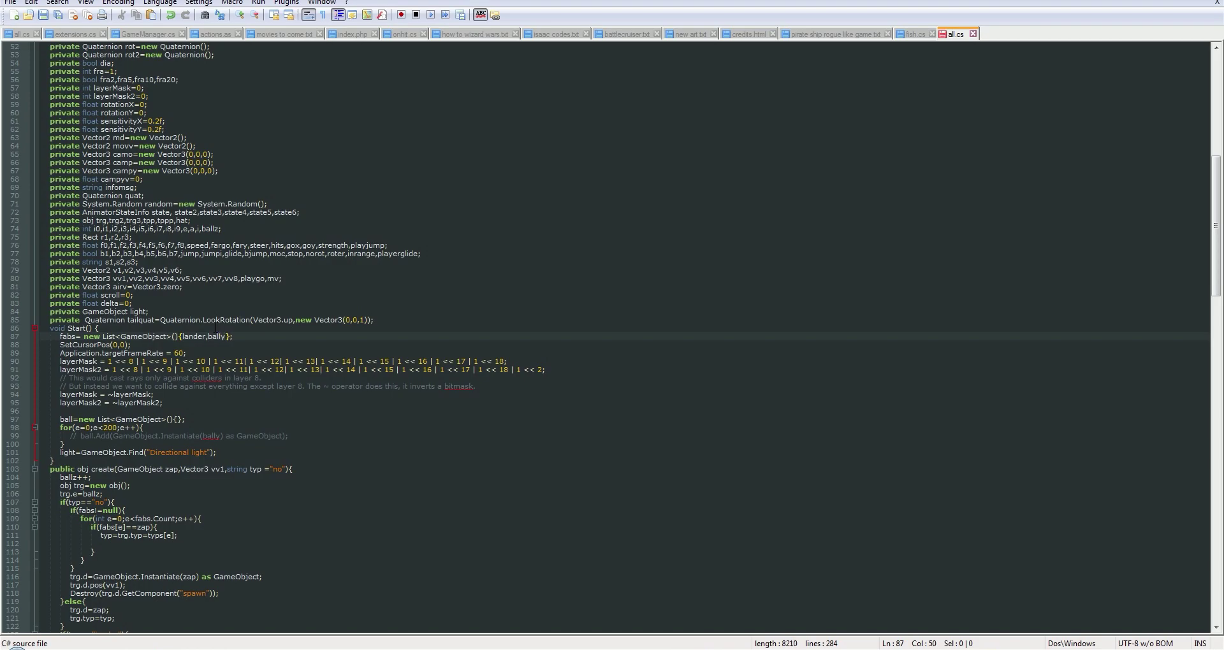
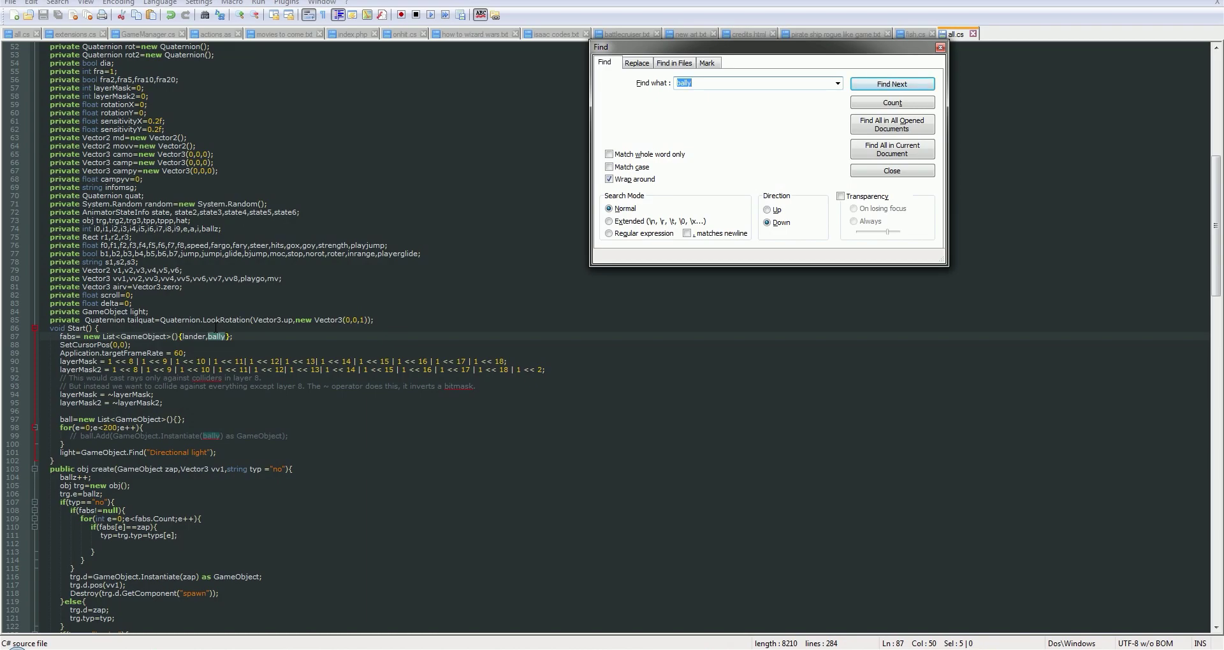
Dismiss the bally search and move through the script to the create method near line 105
key("Escape")
scroll(215, 327, "down", 7)
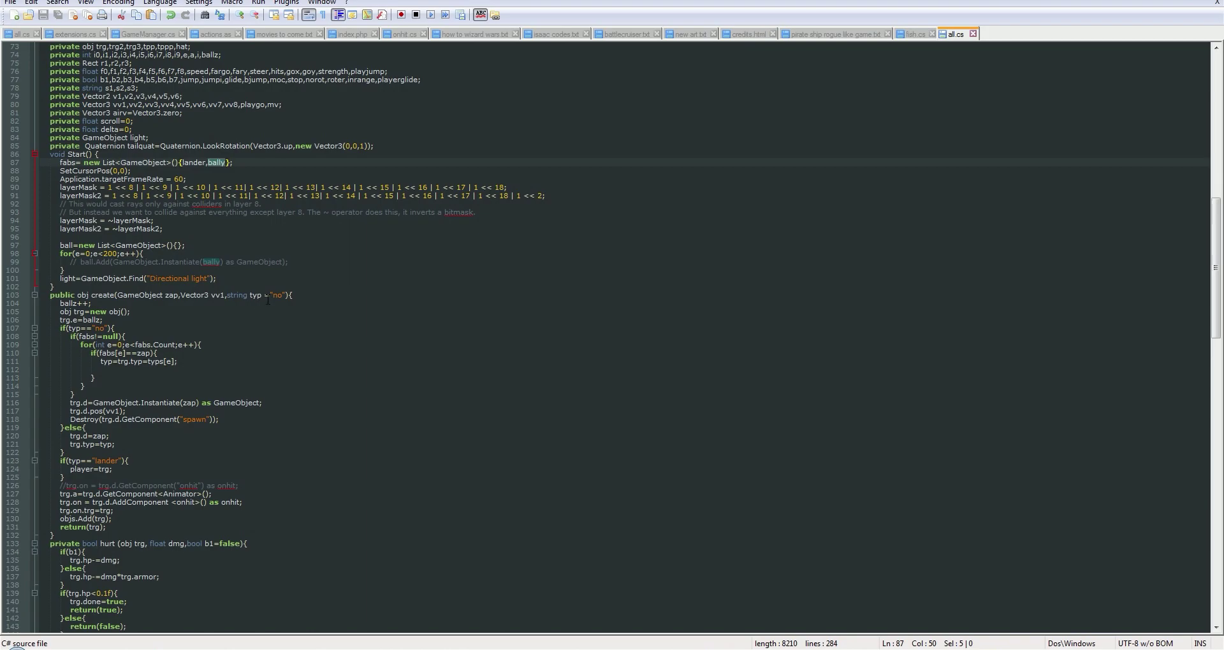
scroll(268, 301, "down", 2)
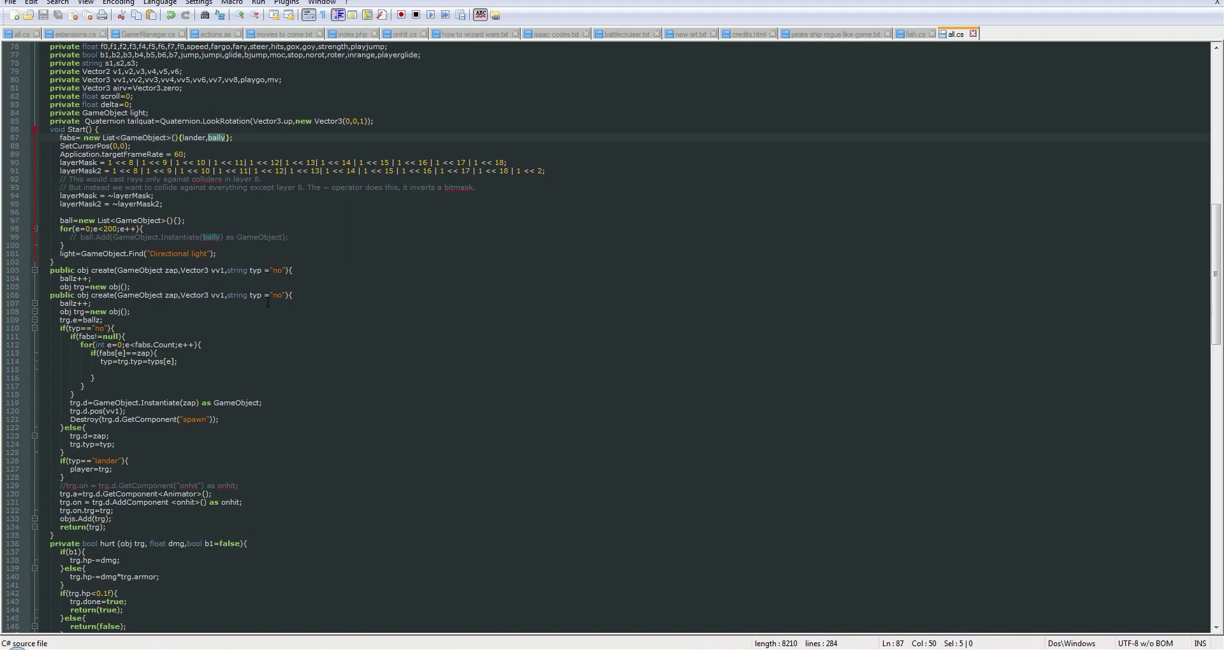
scroll(269, 305, "down", 3)
scroll(269, 304, "up", 6)
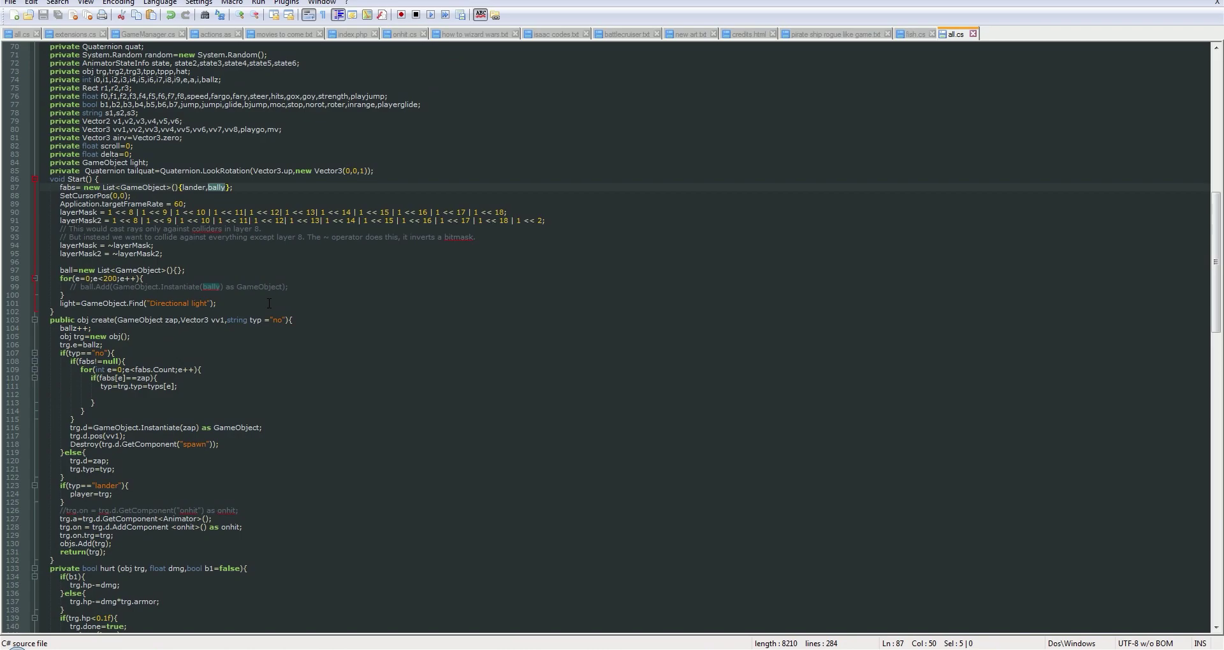
left_click(269, 303)
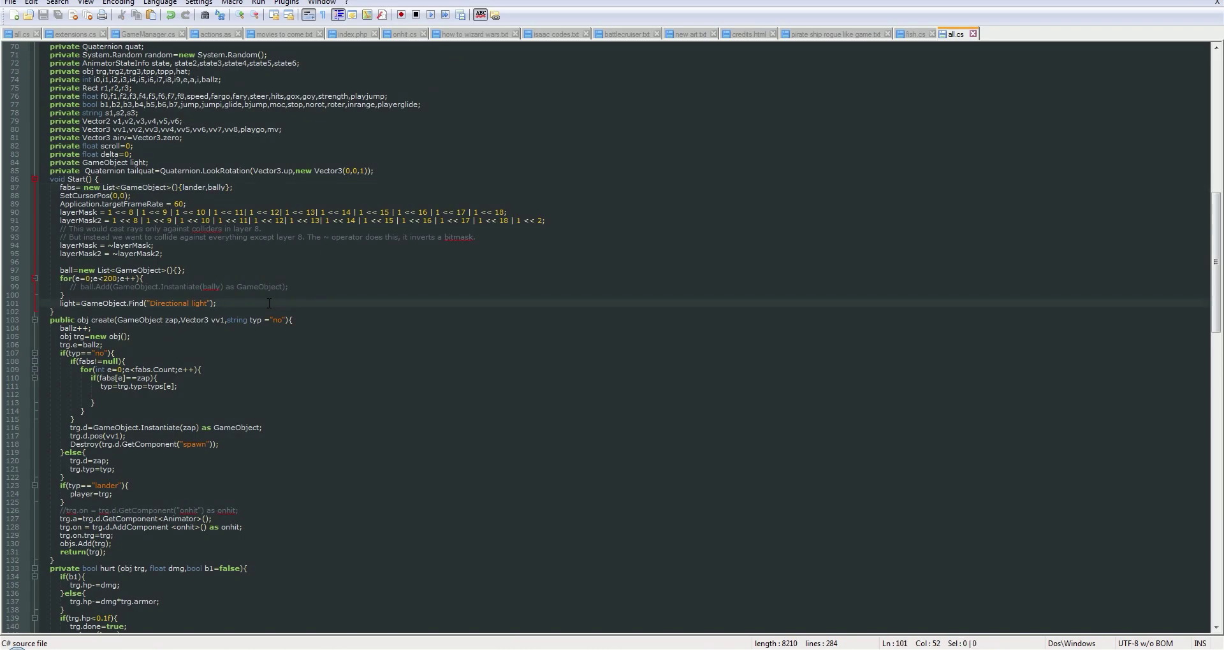
scroll(269, 303, "down", 2)
scroll(269, 304, "down", 1)
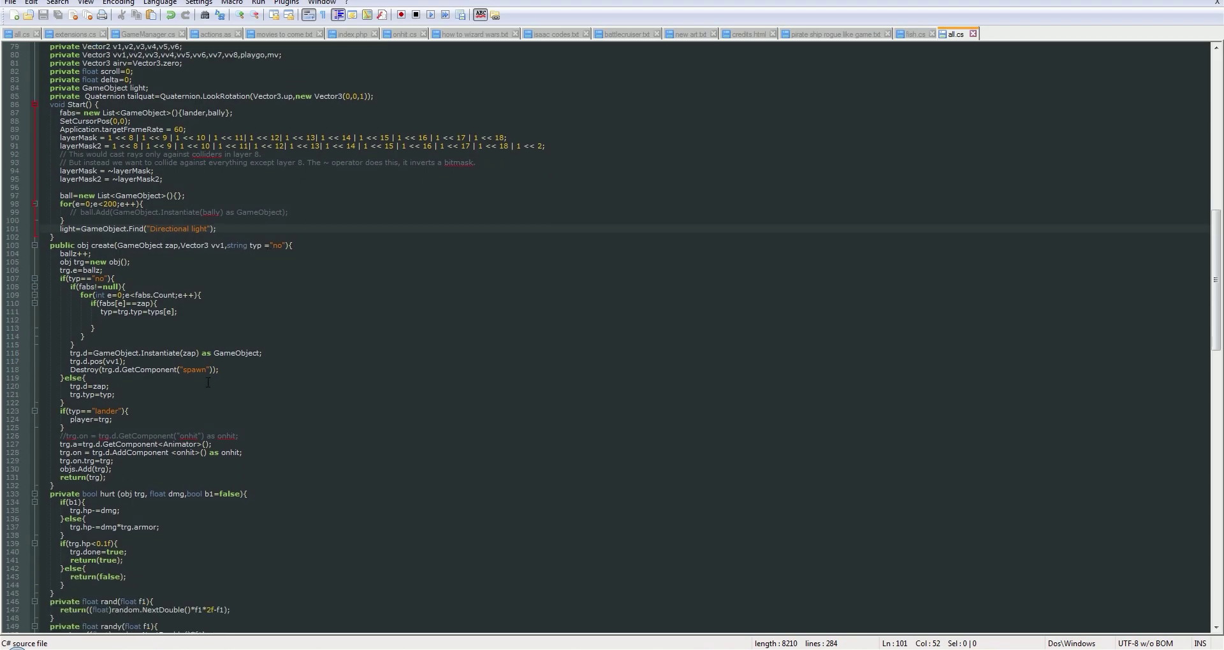
scroll(208, 382, "up", 3)
left_click(229, 338)
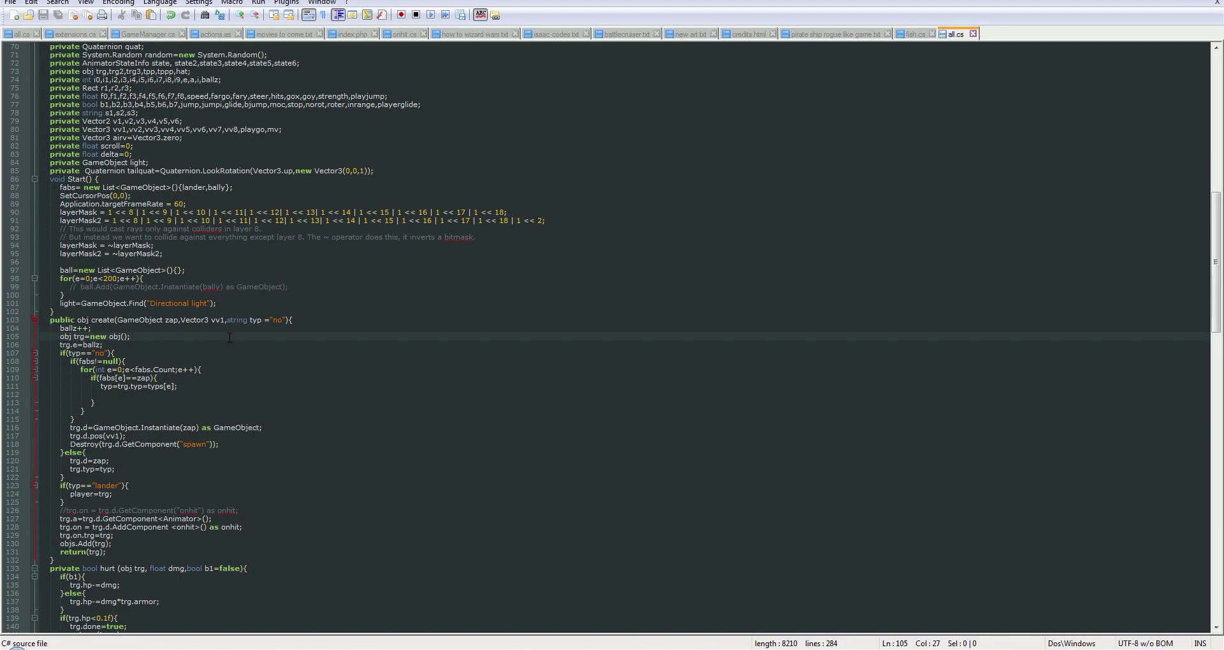
Search for 'fabs' and then 'typs' until the typs declaration on line 45 appears
key("ctrl+f")
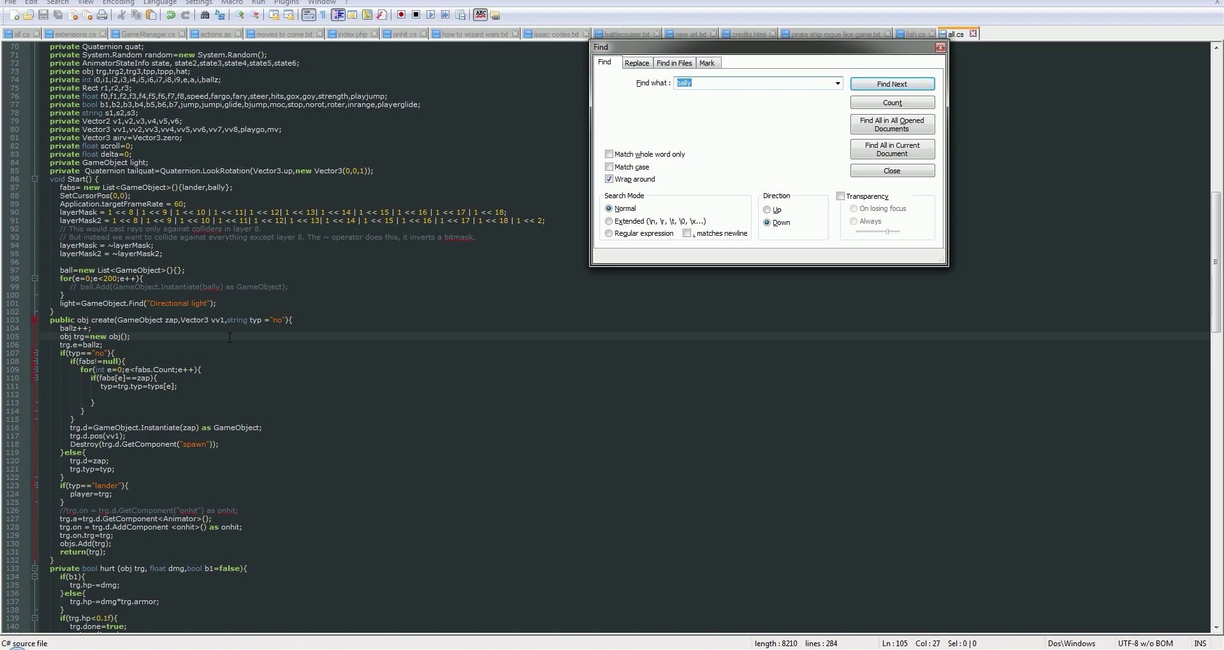
type("gabs")
key("Return")
type("fabs")
key("Return")
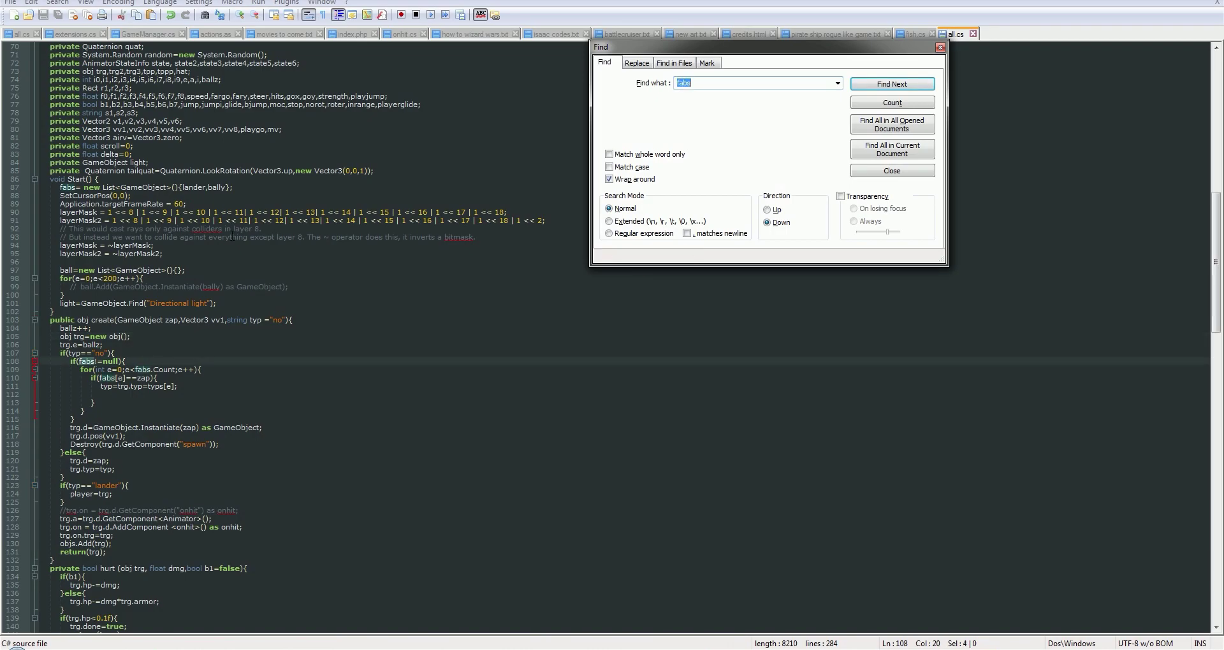
type("typs")
key("Return")
key("Return")
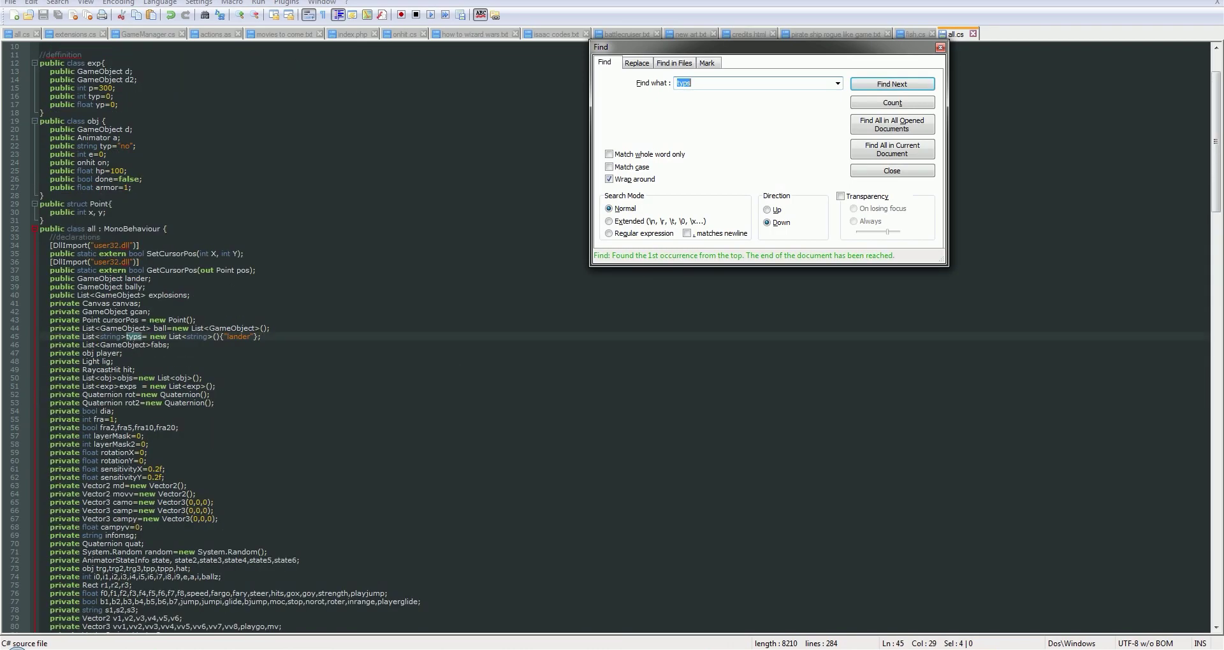
key("Escape")
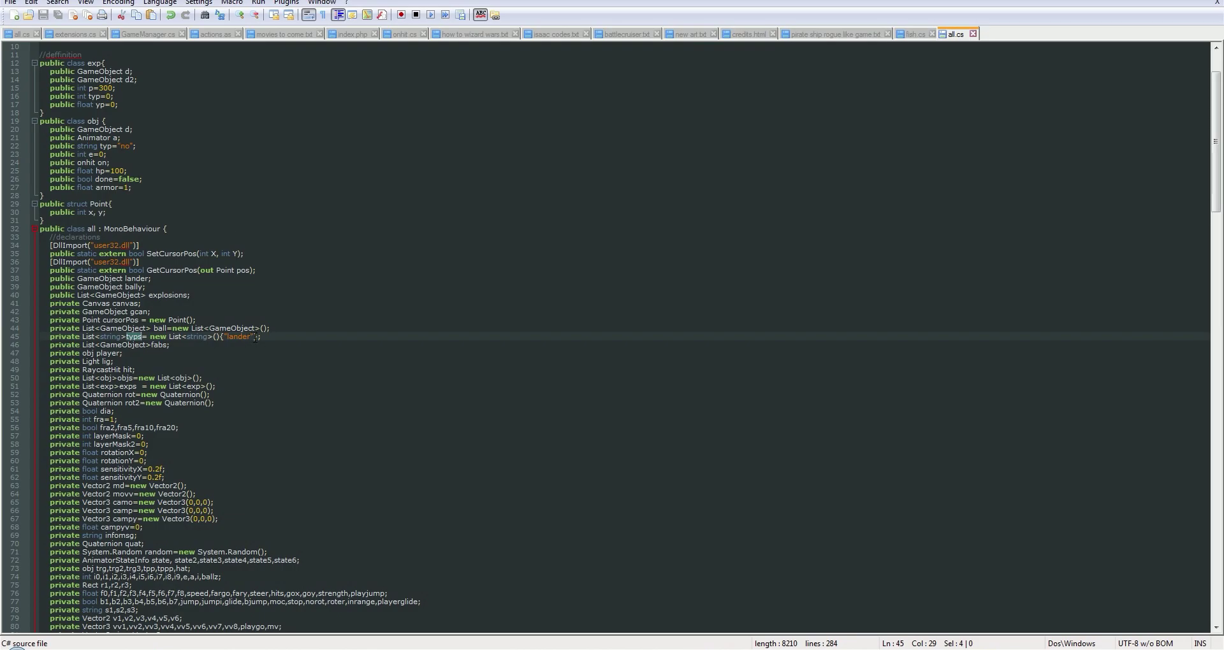
Append "bally" after "lander" in the typs list on line 45
left_click(255, 337)
type(",bally")
type("\"")
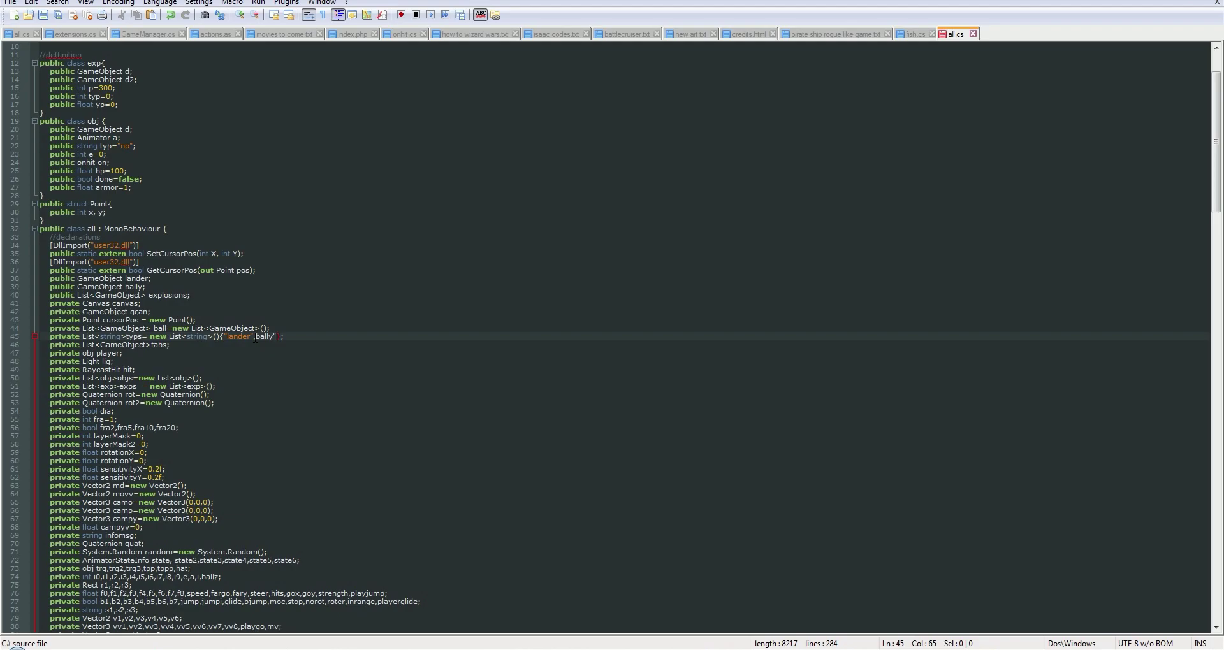
type("\"")
scroll(238, 584, "down", 4)
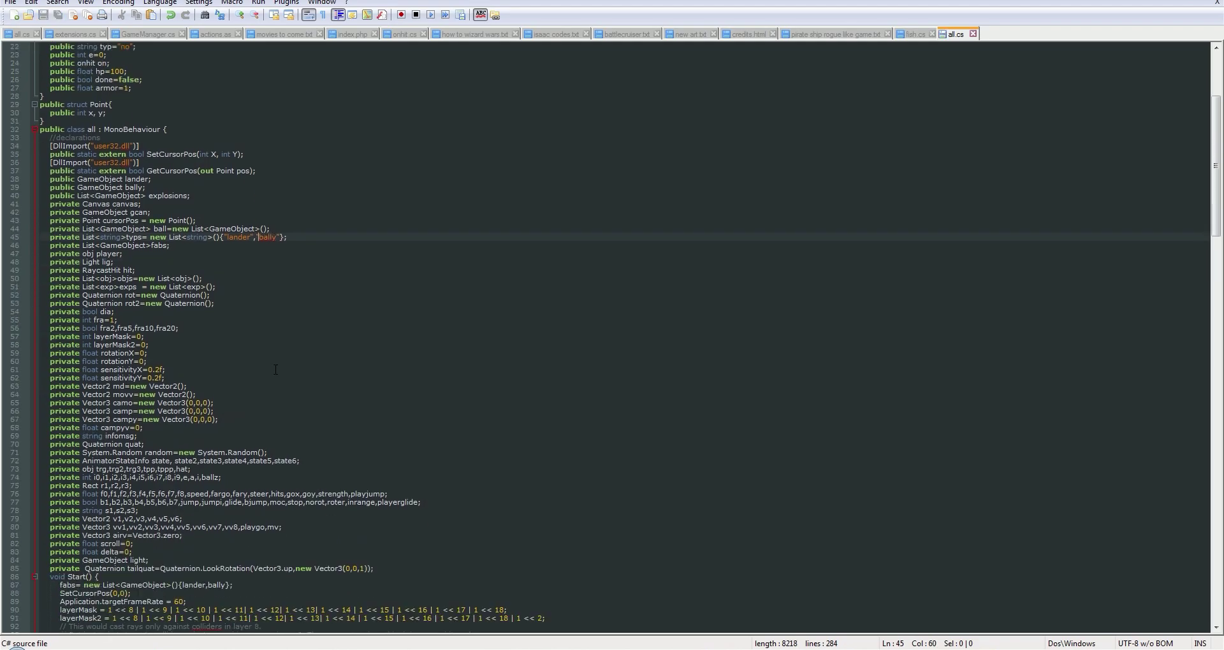
Move down to LateUpdate and place the caret at the end of its player control block, line 214
left_click(314, 459)
scroll(306, 446, "down", 12)
scroll(301, 432, "down", 14)
scroll(300, 432, "down", 2)
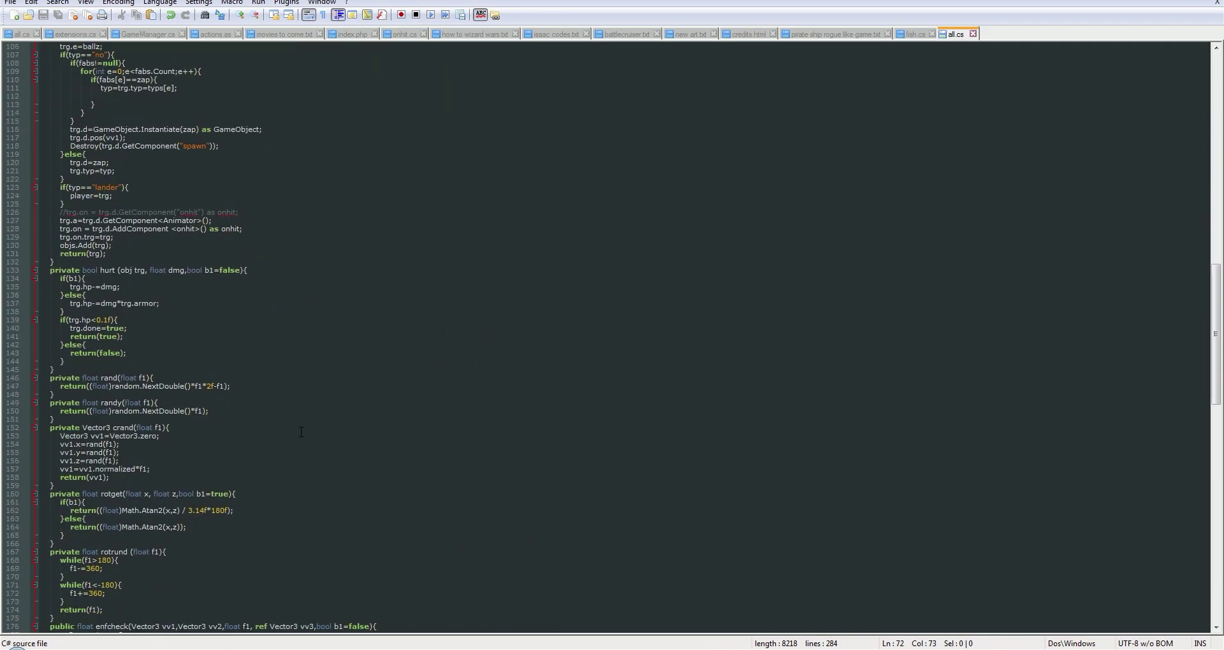
scroll(301, 432, "down", 8)
scroll(301, 433, "down", 8)
scroll(176, 455, "down", 7)
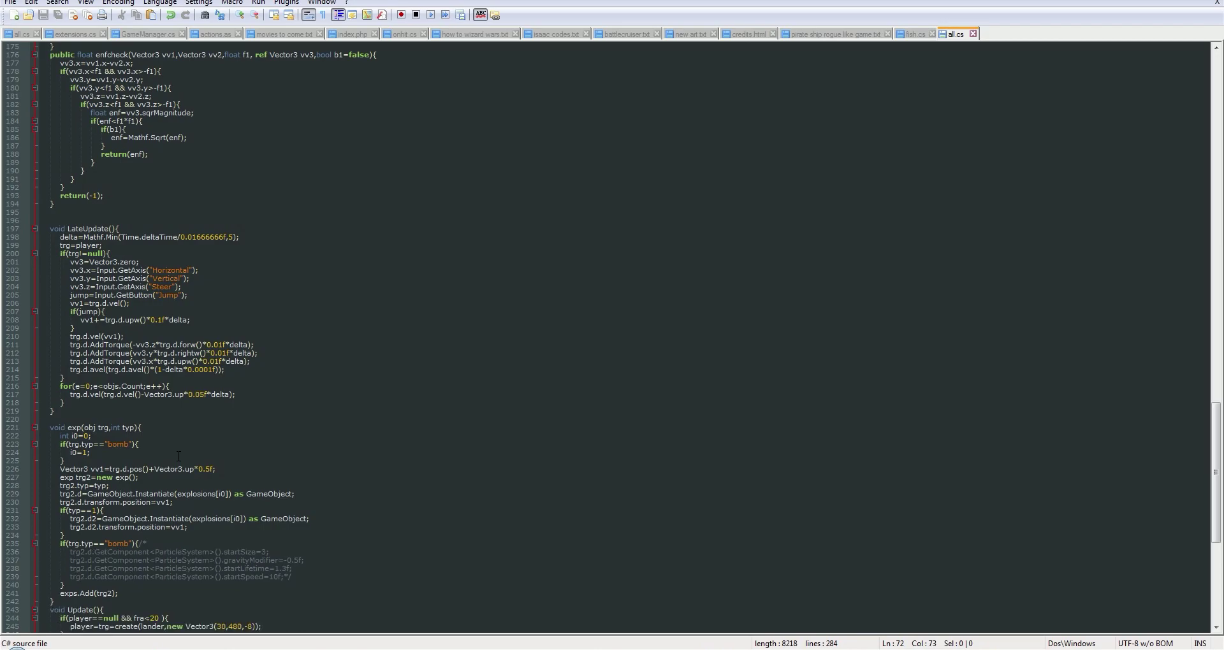
scroll(176, 455, "down", 5)
left_click(272, 236)
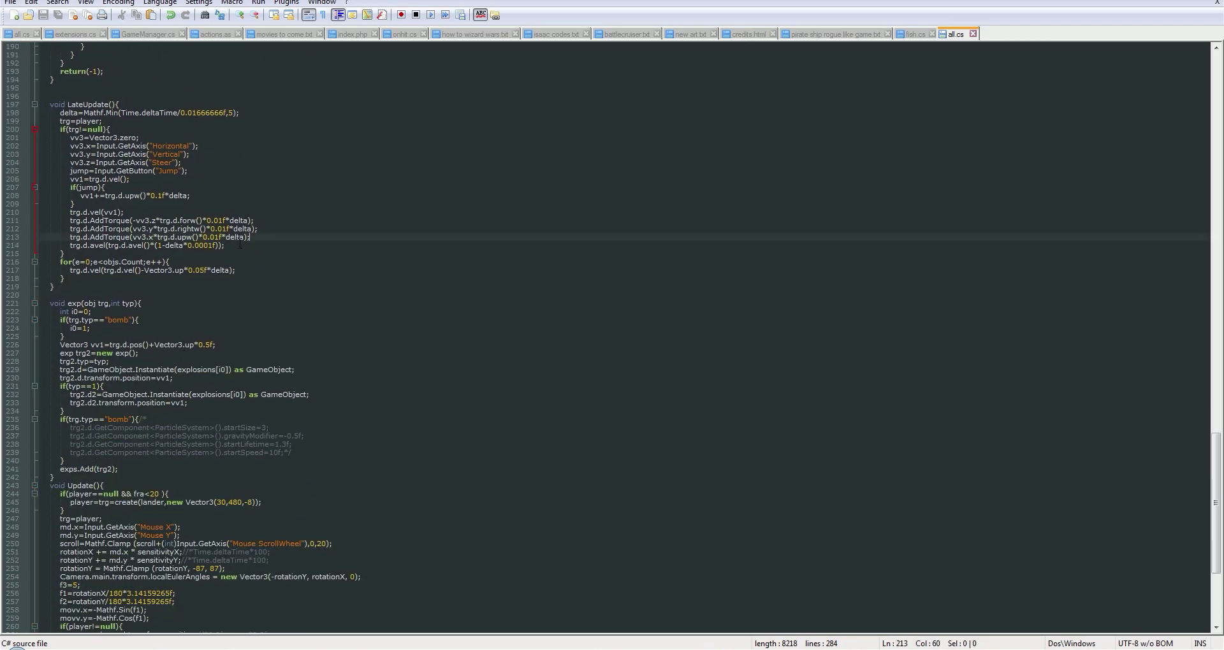
left_click(252, 245)
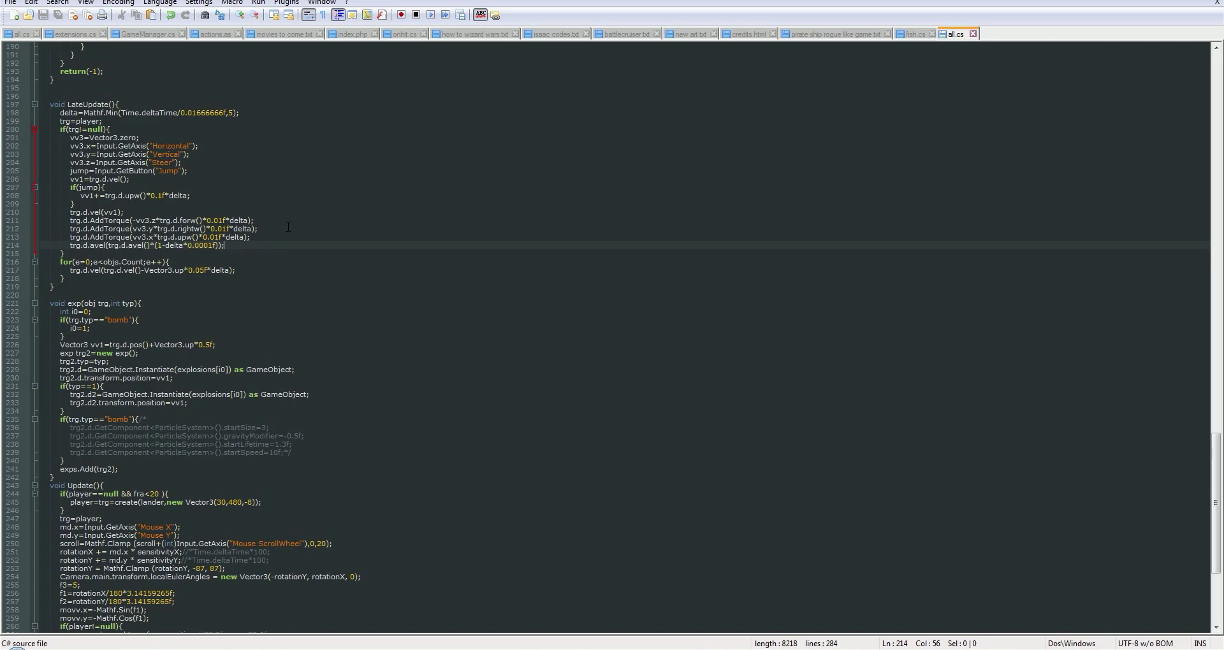
scroll(268, 228, "up", 3)
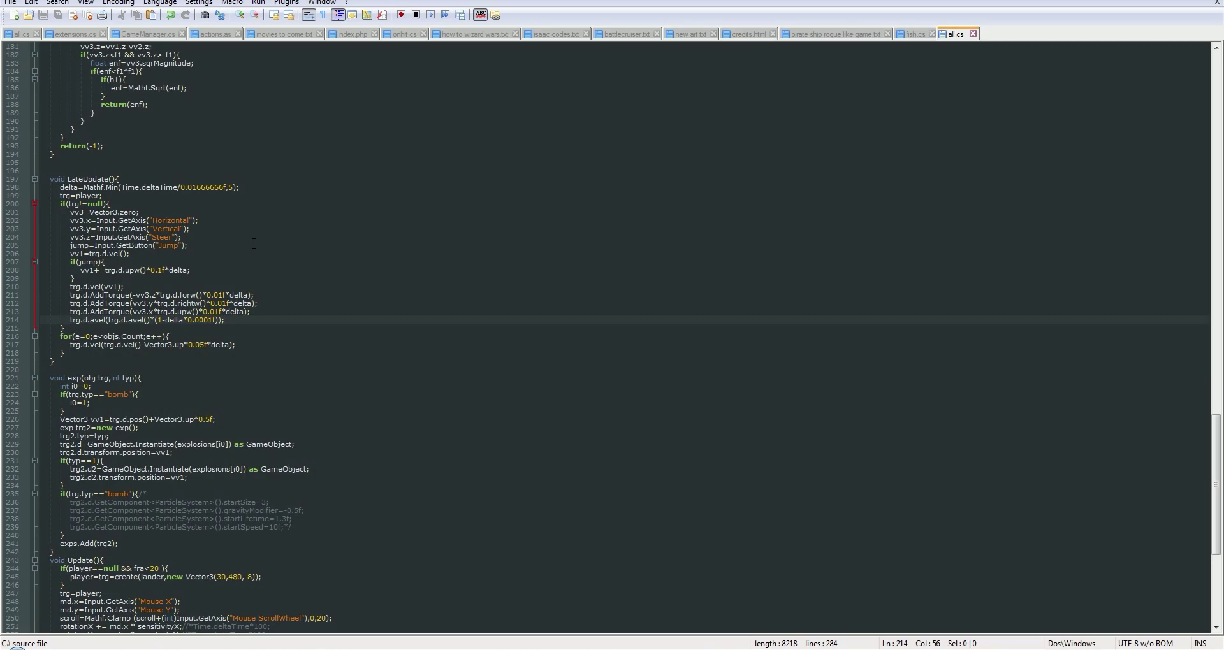
Insert an empty if(){ } block on a new line after line 214
key("Down")
key("Return")
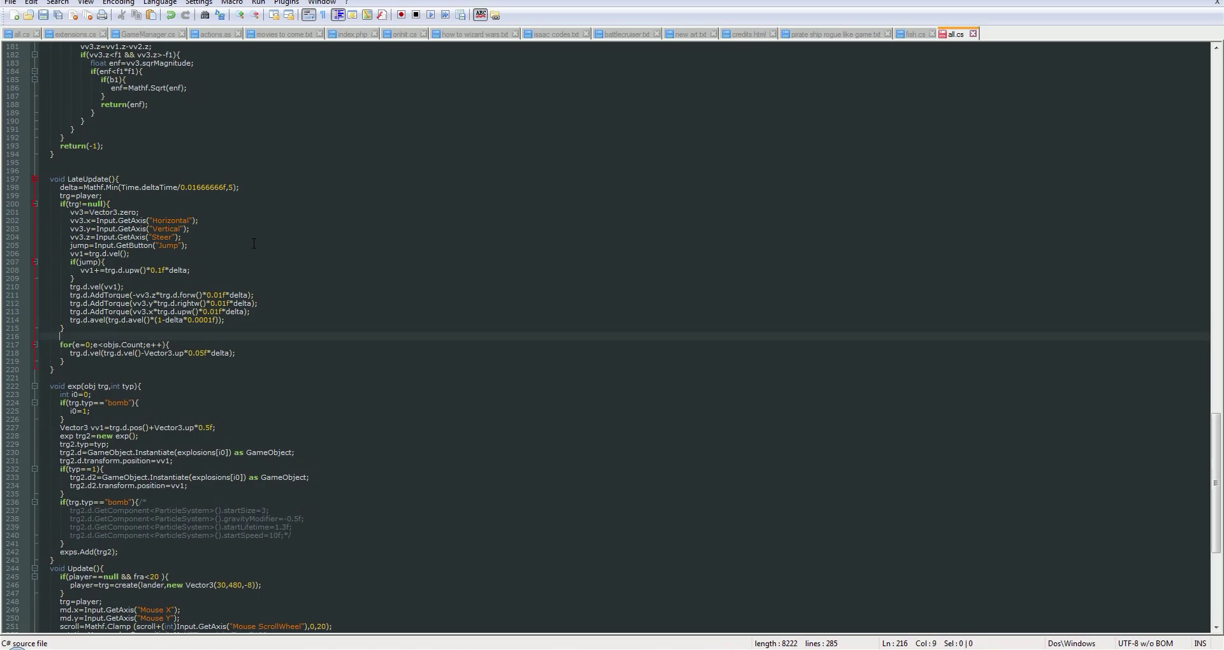
key("ctrl+s")
type("if(){#")
key("Return")
key("BackSpace")
key("BackSpace")
key("BackSpace")
key("Return")
type("}")
key("Up")
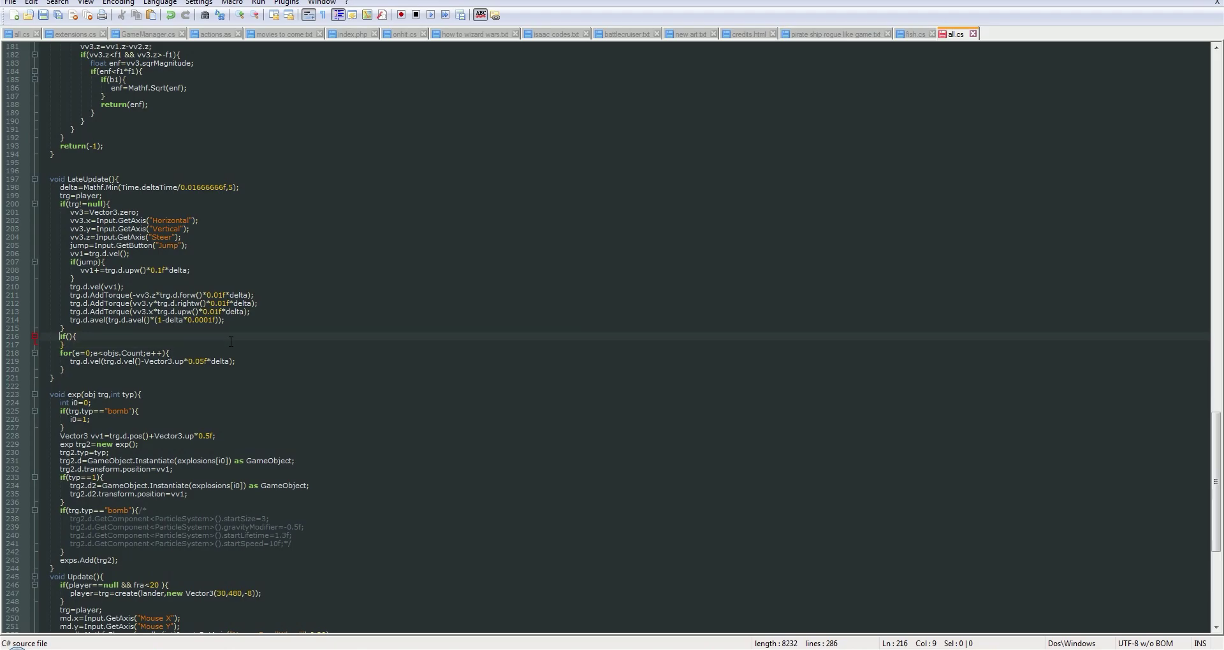
key("Right")
key("Right")
Fill the condition with Input.GetButton("Fire"), copied from the Jump check, and save all.cs
left_click_drag(188, 245, 89, 245)
key("ctrl+c")
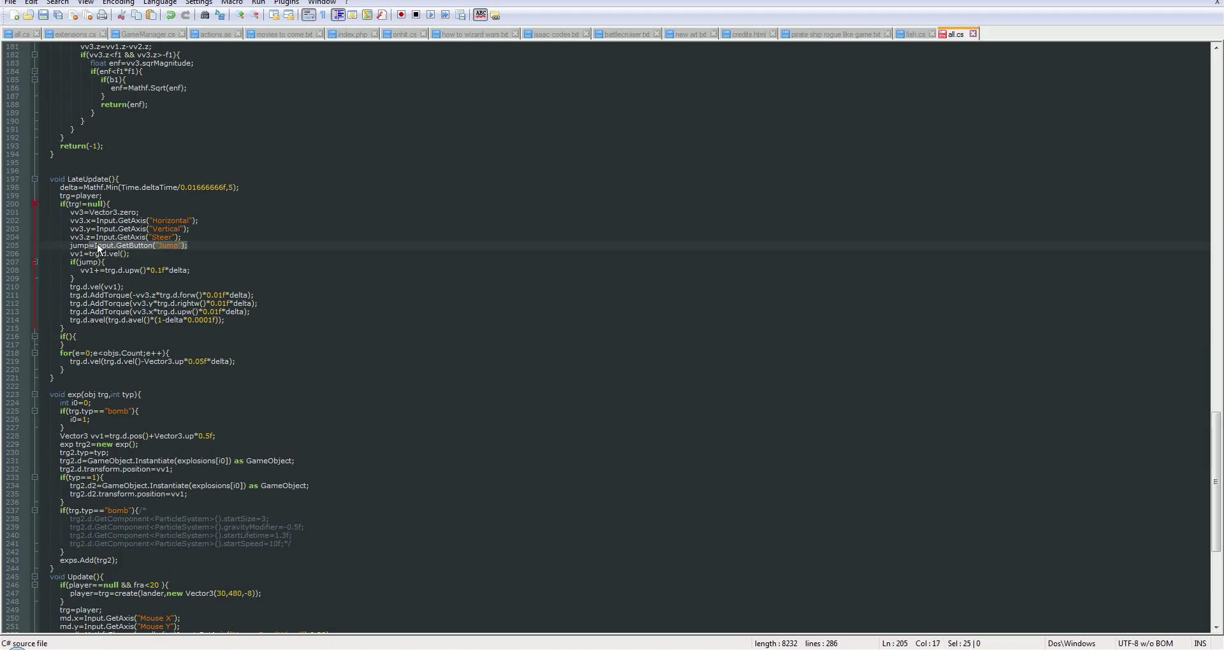
left_click(81, 331)
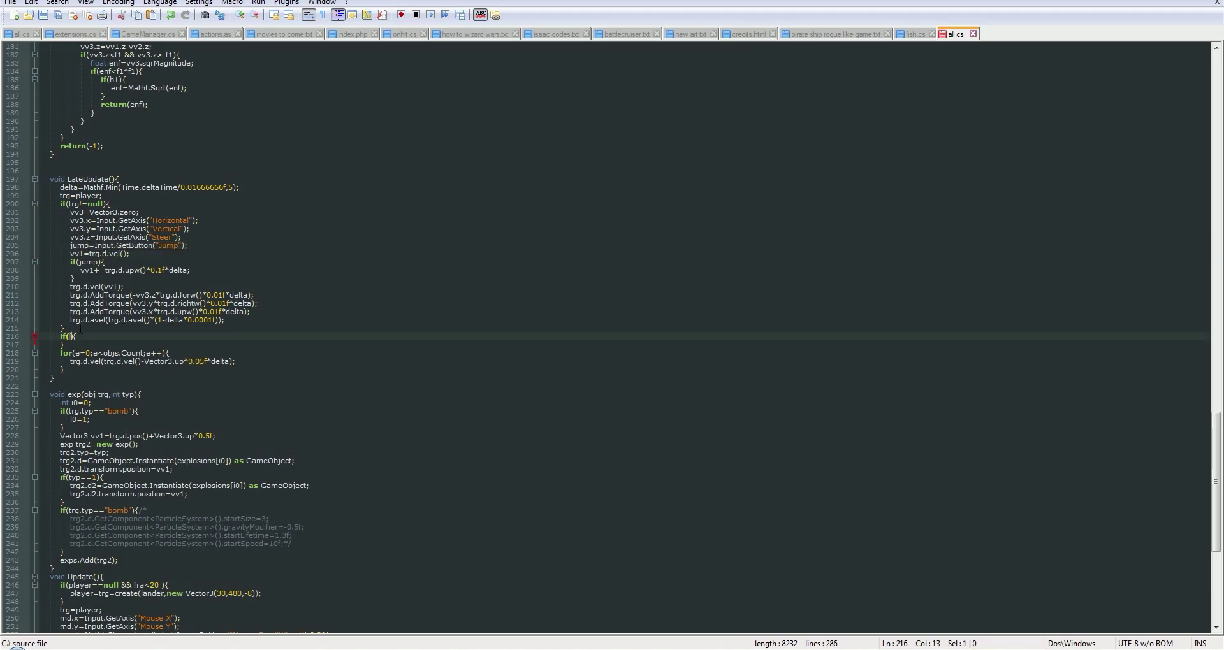
key("ctrl+v")
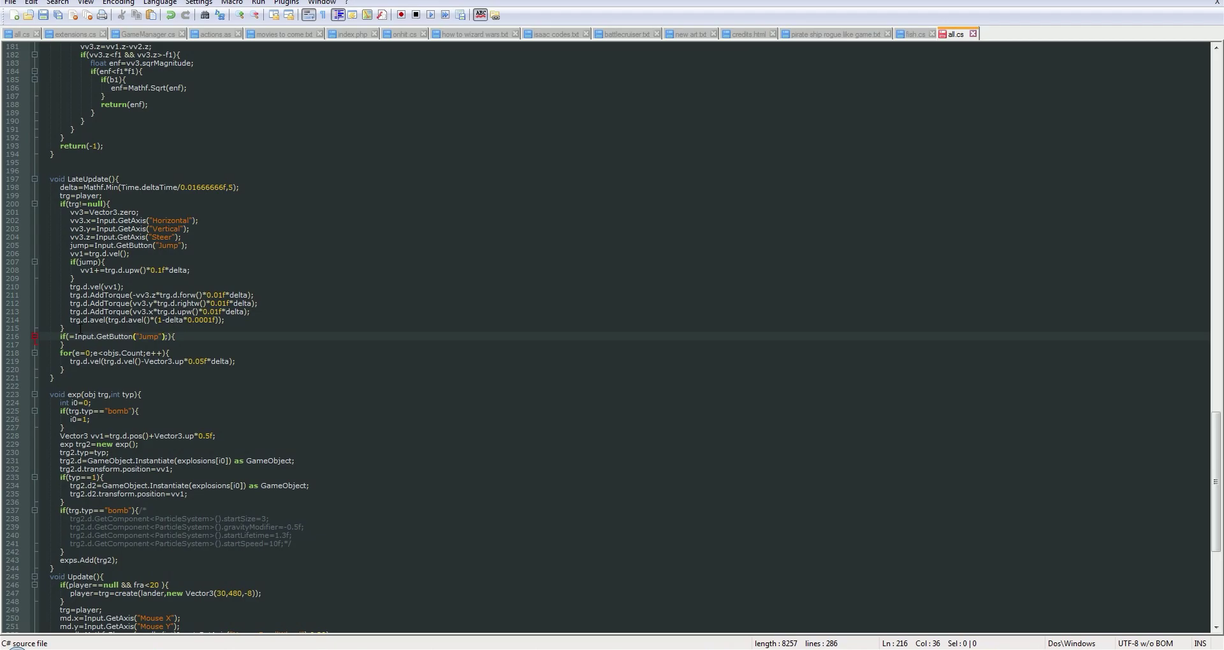
key("BackSpace")
key("BackSpace")
key("Delete")
key("Delete")
type("Fire")
left_click(74, 336)
key("BackSpace")
key("ctrl+s")
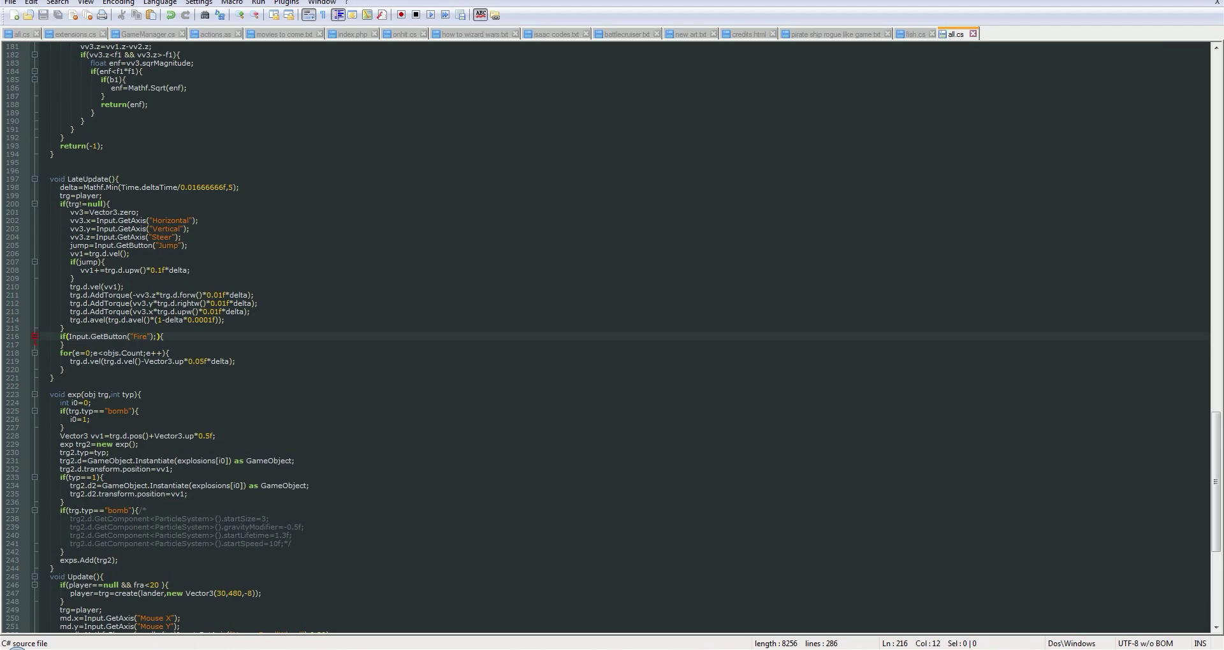
key("alt+Tab")
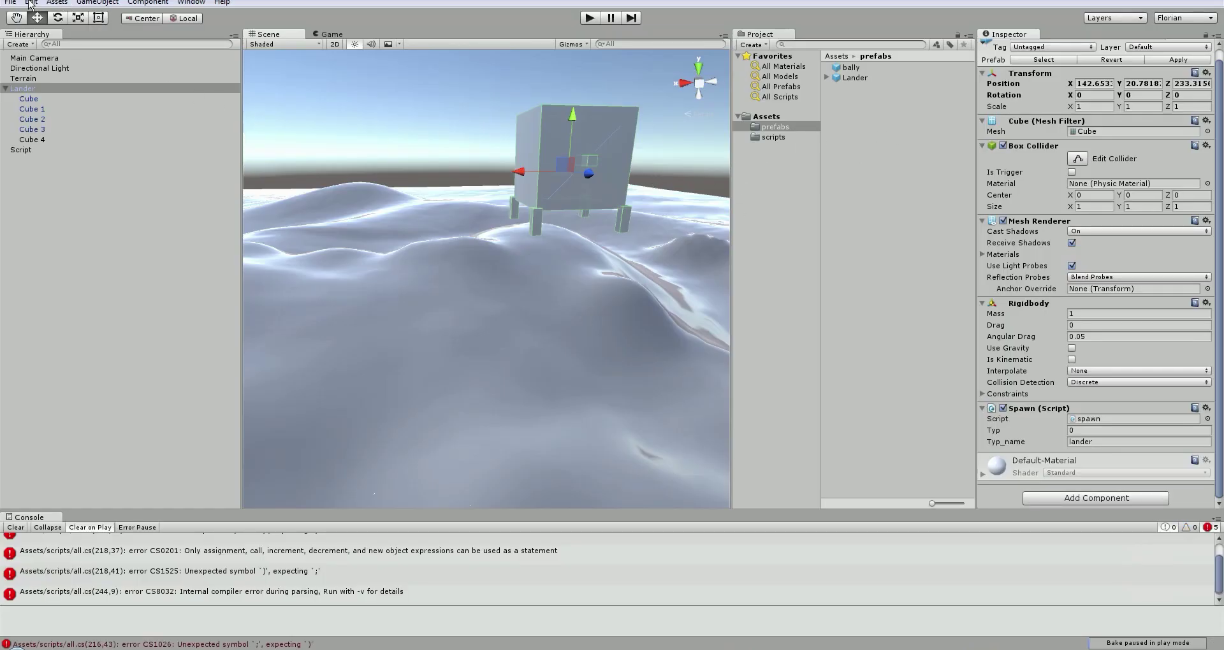
Confirm the Fire1 axis name in Project Settings > Input, then open the erroring line in all.cs
left_click(10, 2)
mouse_move(30, 2)
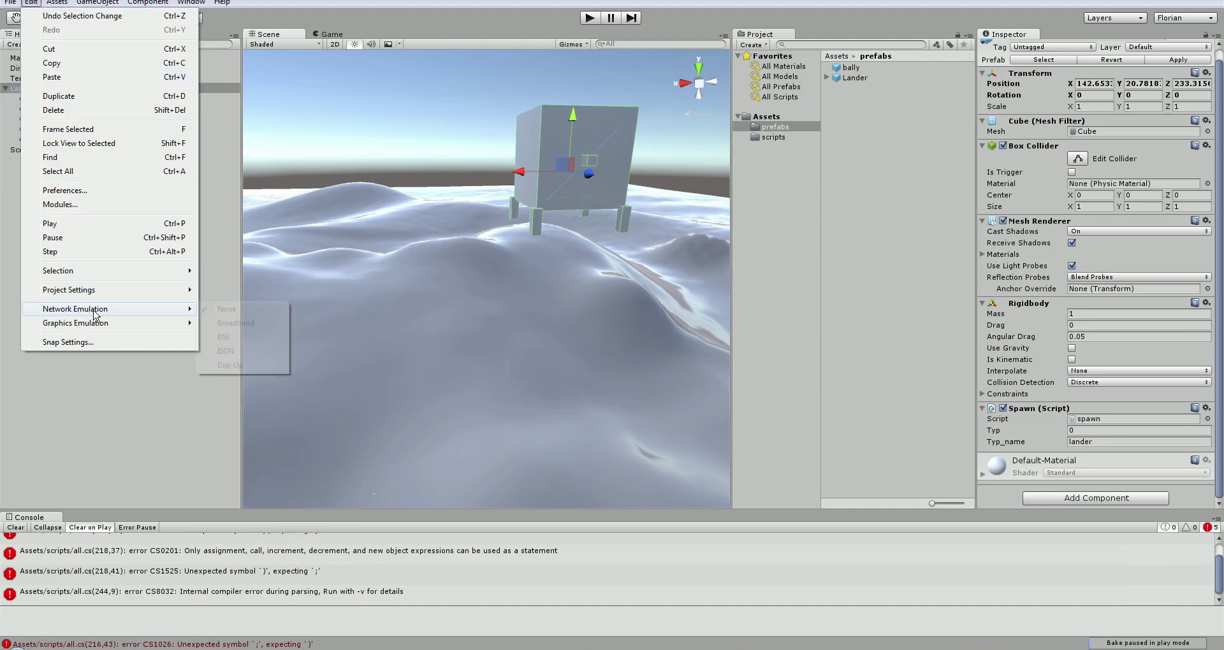
mouse_move(127, 290)
left_click(255, 291)
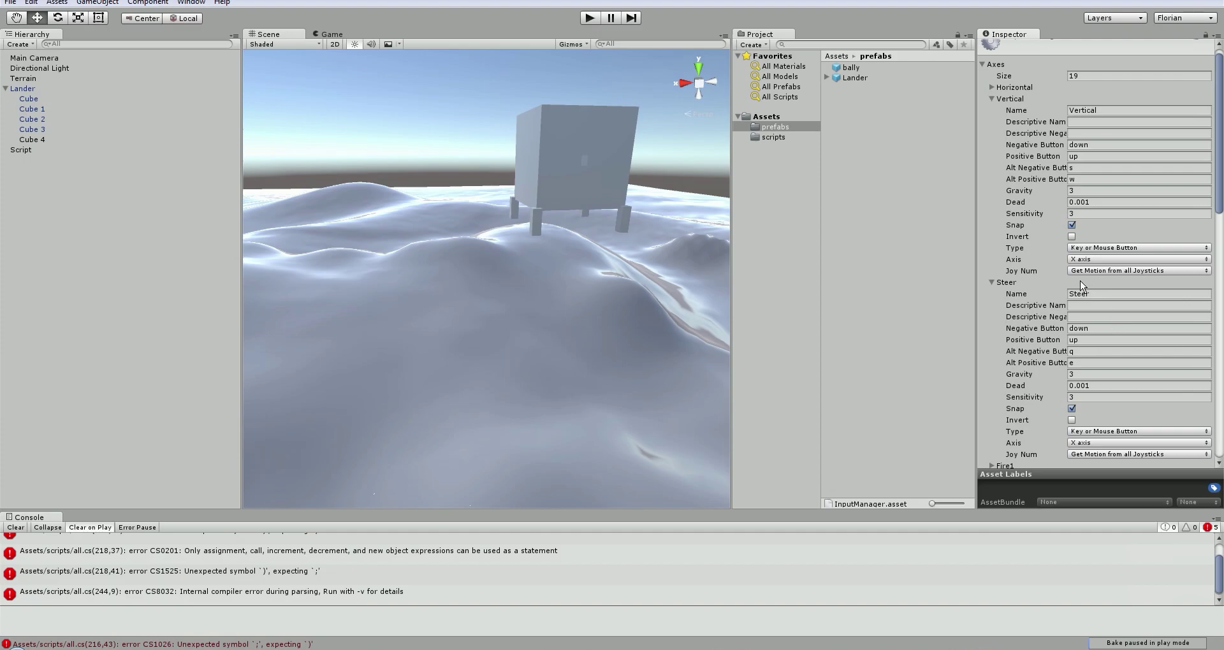
scroll(1105, 285, "down", 3)
scroll(1105, 285, "down", 1)
left_click(1018, 313)
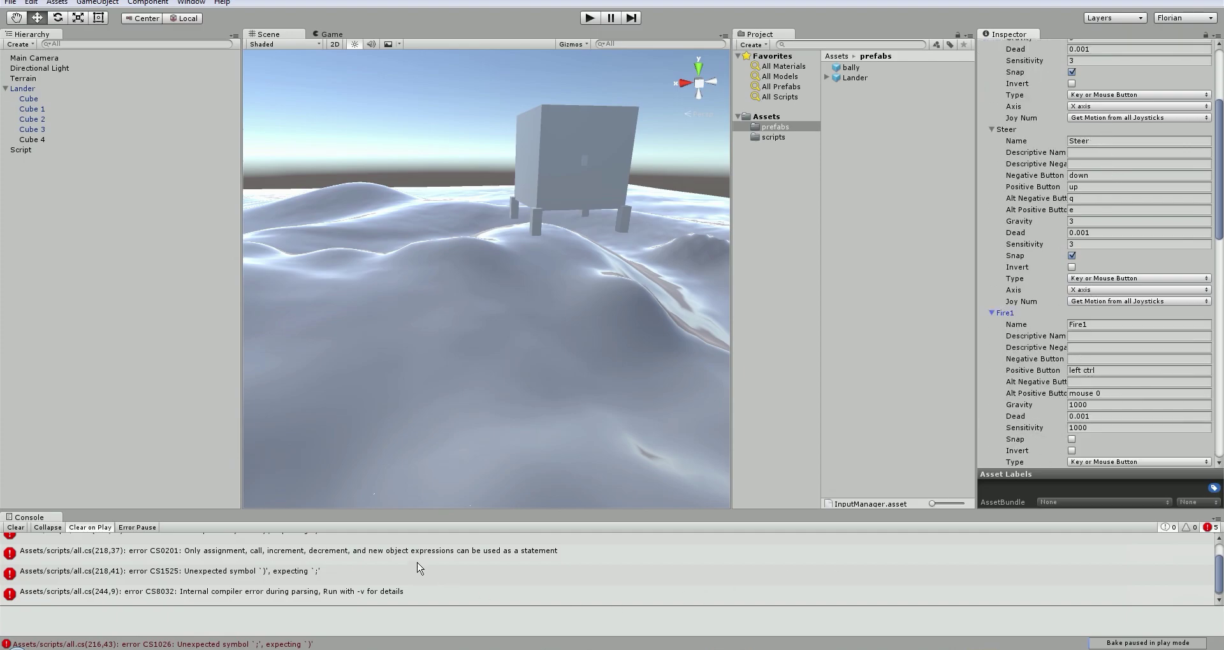
double_click(14, 646)
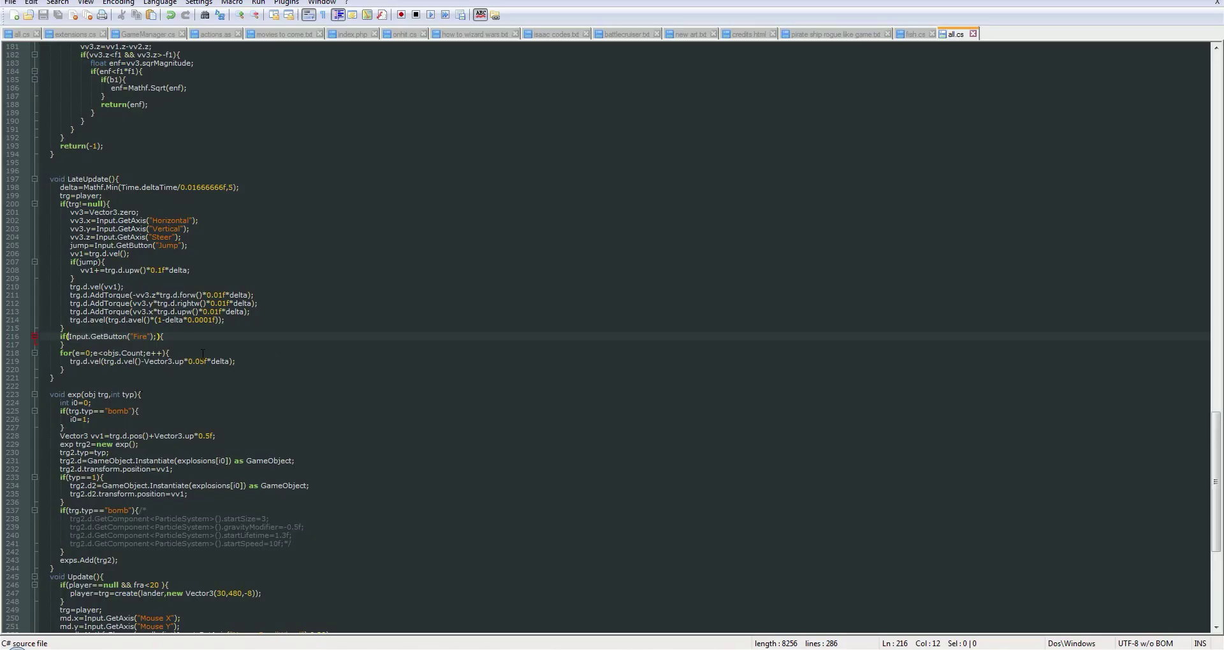
Correct the condition to Input.GetButton("Fire1") and remove its stray semicolon
left_click(147, 336)
type("1")
key("Right")
key("Delete")
Add a create() call on a new indented line inside the Fire1 if block
key("Return")
key("Tab")
type("c")
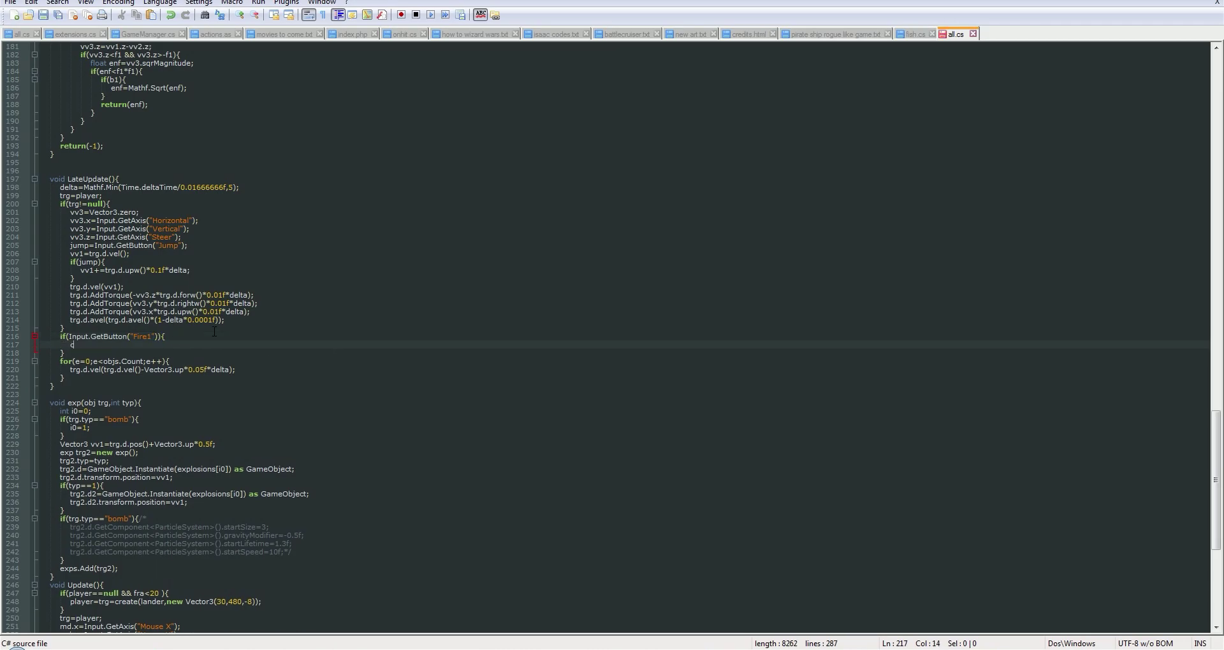
type("reate(){")
key("BackSpace")
scroll(214, 332, "up", 2)
scroll(214, 331, "up", 14)
scroll(214, 331, "up", 13)
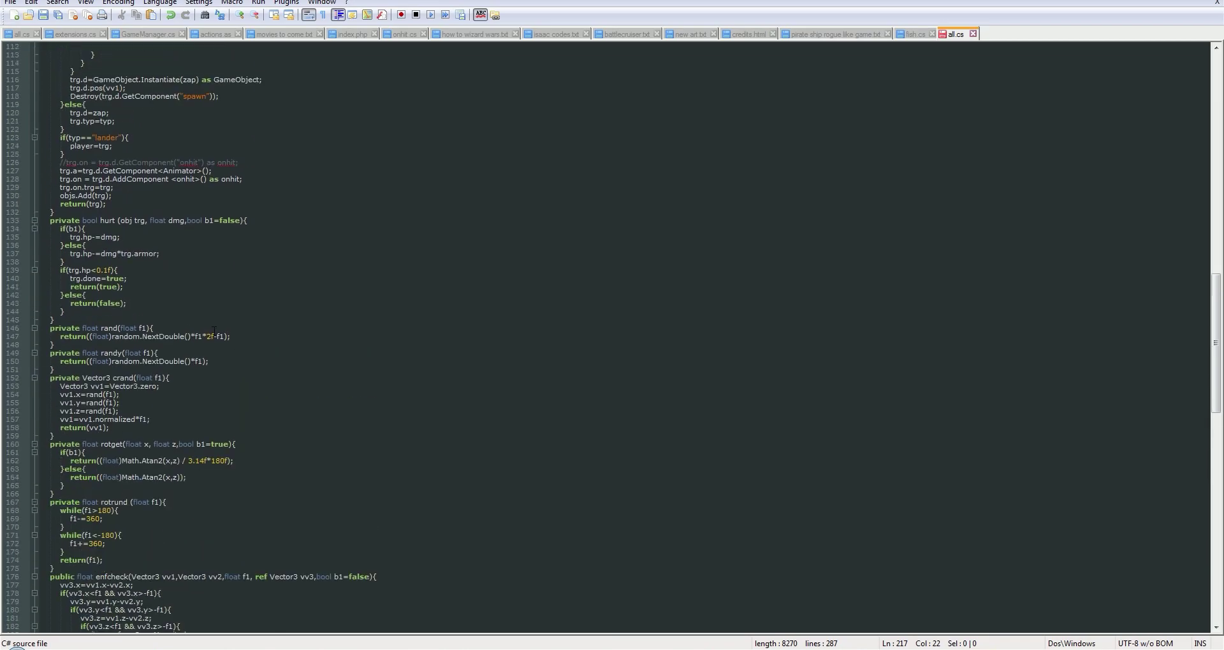
scroll(214, 327, "up", 13)
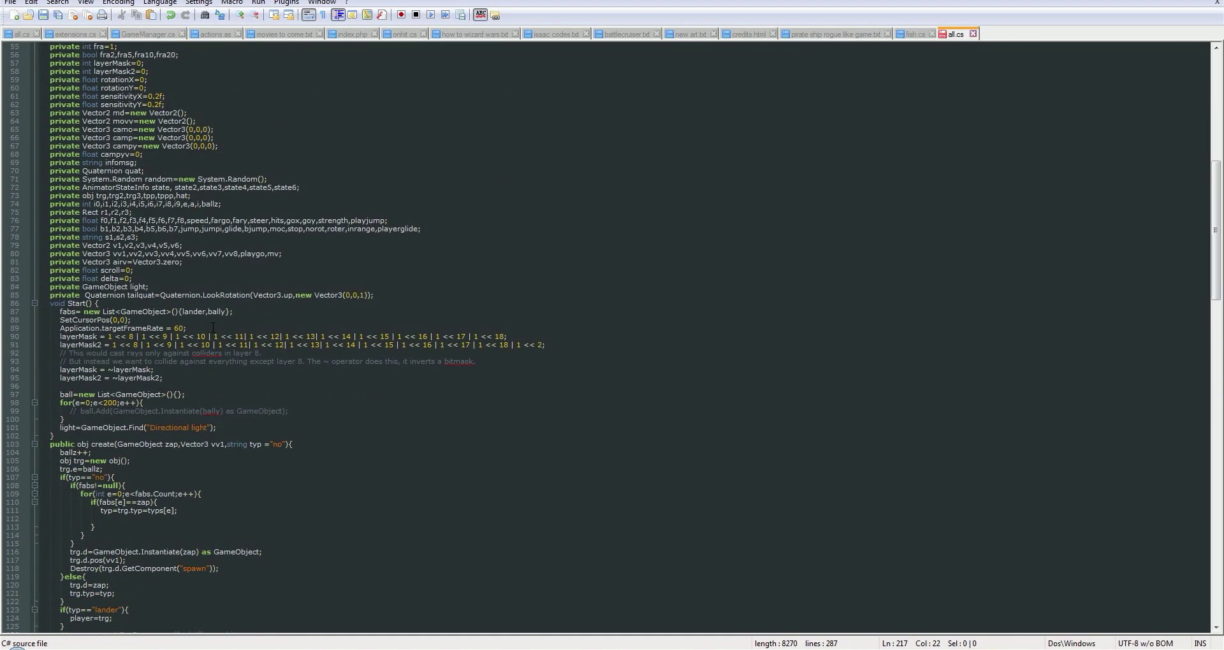
Duplicate the armor field in the obj class and begin editing the copy into a fire field
scroll(213, 327, "down", 5)
scroll(217, 312, "up", 19)
scroll(225, 281, "up", 4)
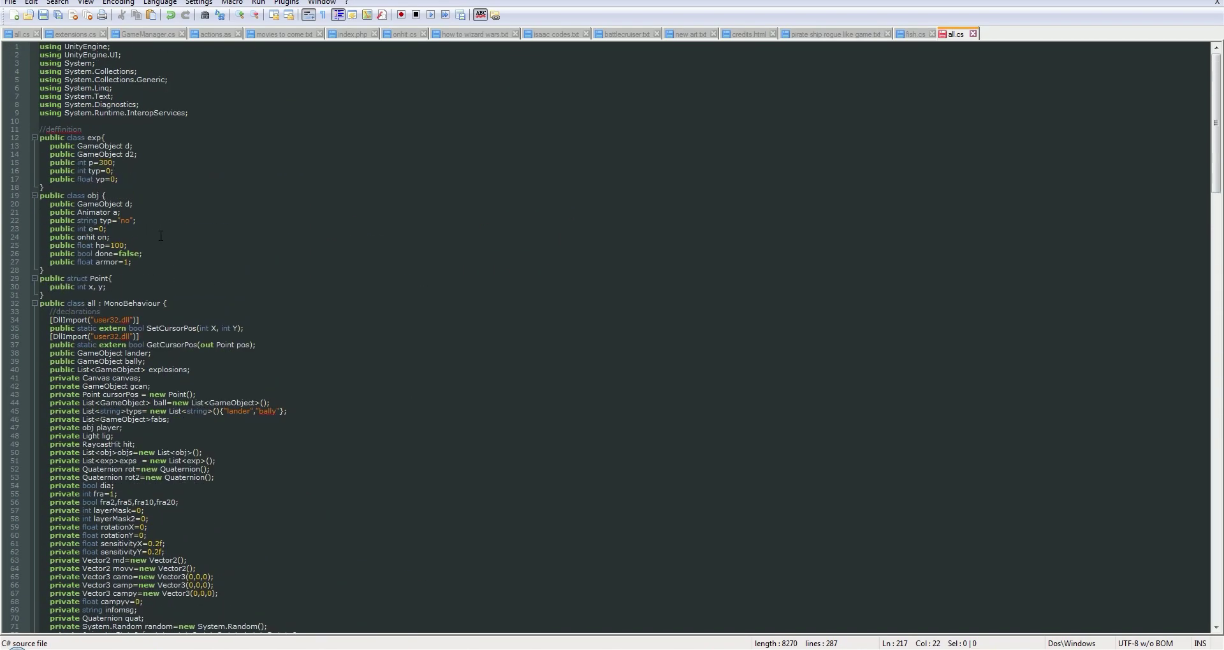
left_click(138, 184)
key("Down")
key("Down")
key("Down")
key("Down")
key("Down")
key("Down")
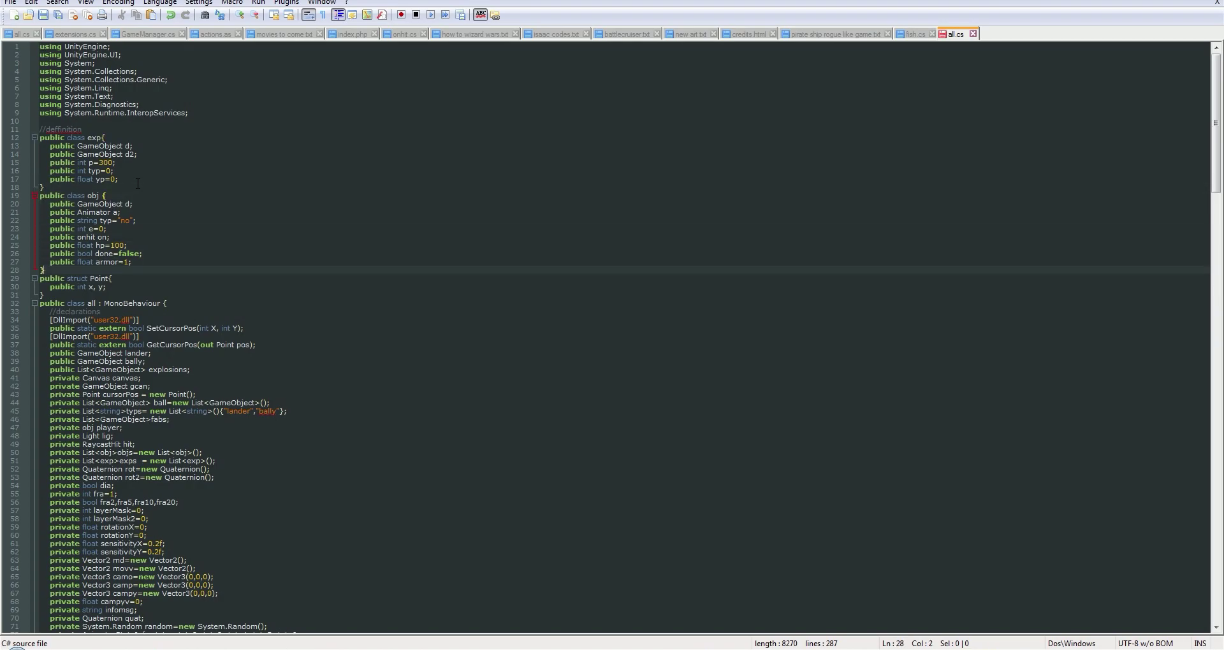
key("Up")
key("ctrl+d")
key("Down")
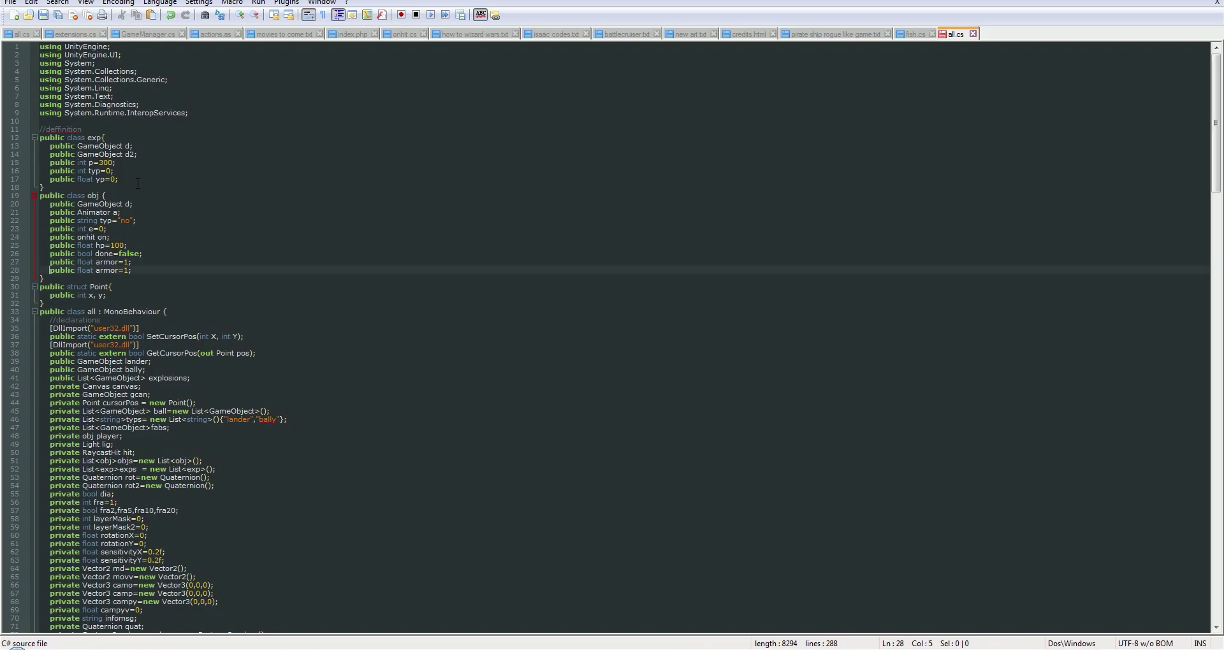
key("Right")
key("Right")
key("Right")
key("Right")
key("Delete")
key("Delete")
Undo the extra semicolon on the fire field line
scroll(278, 305, "down", 8)
key("ctrl+z")
scroll(298, 278, "down", 1, "ctrl")
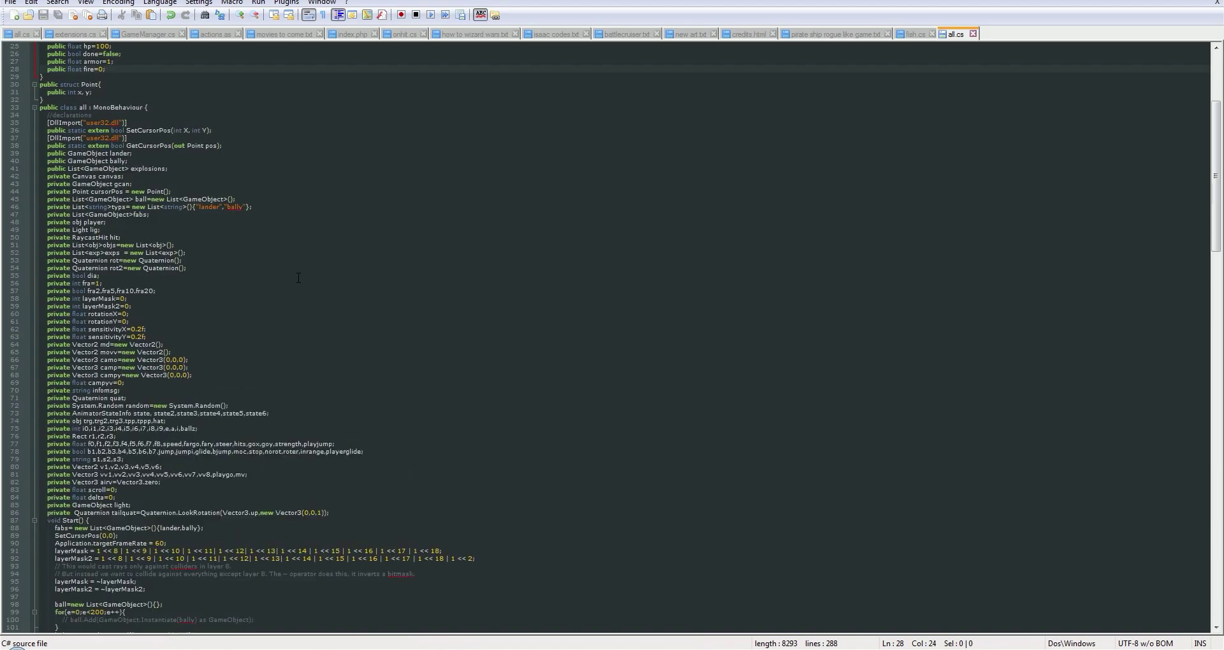
scroll(298, 278, "up", 1, "ctrl")
scroll(312, 284, "down", 8)
scroll(323, 291, "down", 6)
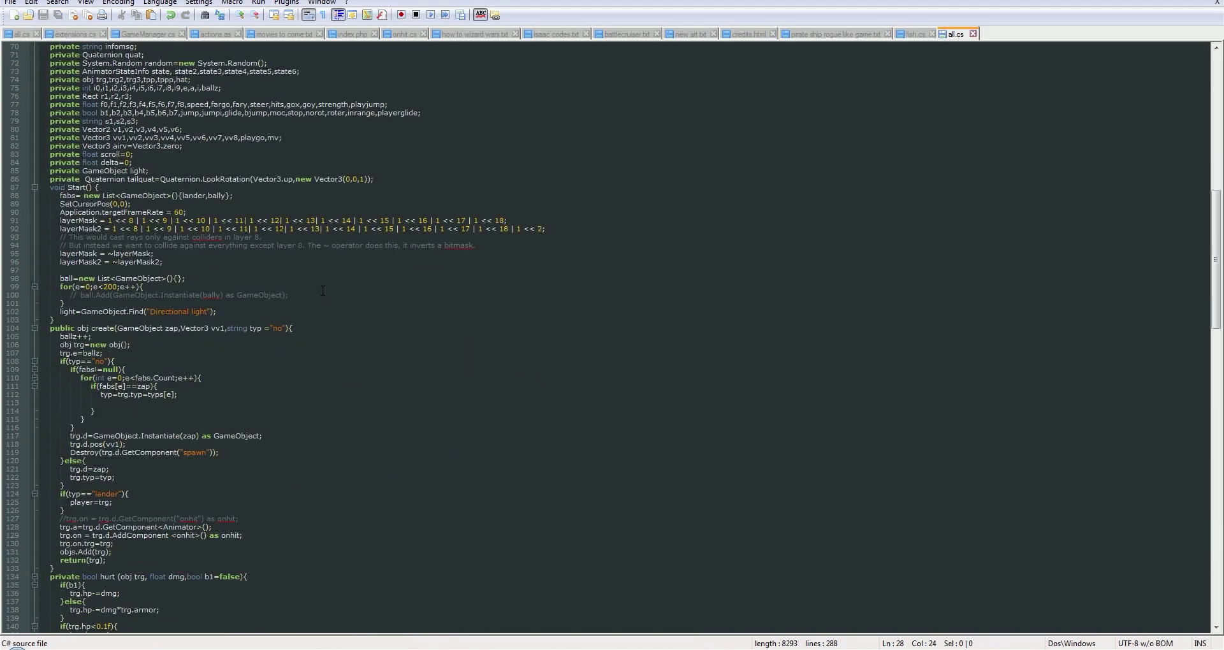
Search for 'create' and step to the lander spawn call in Update
key("ctrl+f")
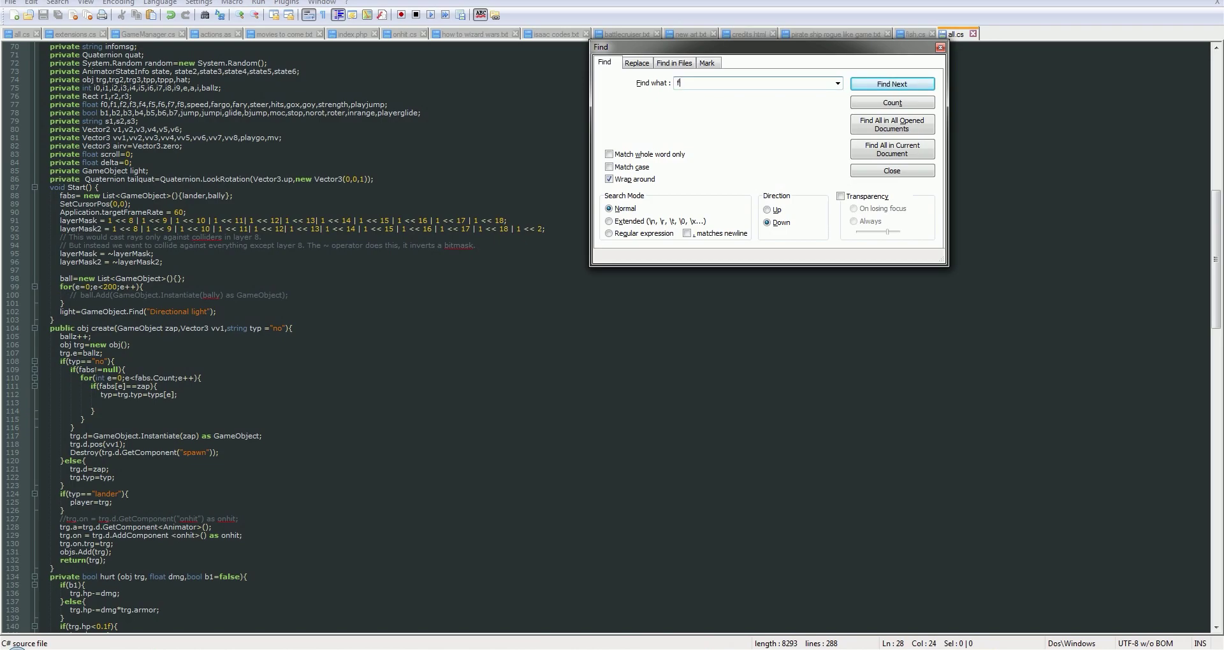
type("reate")
key("Return")
key("Return")
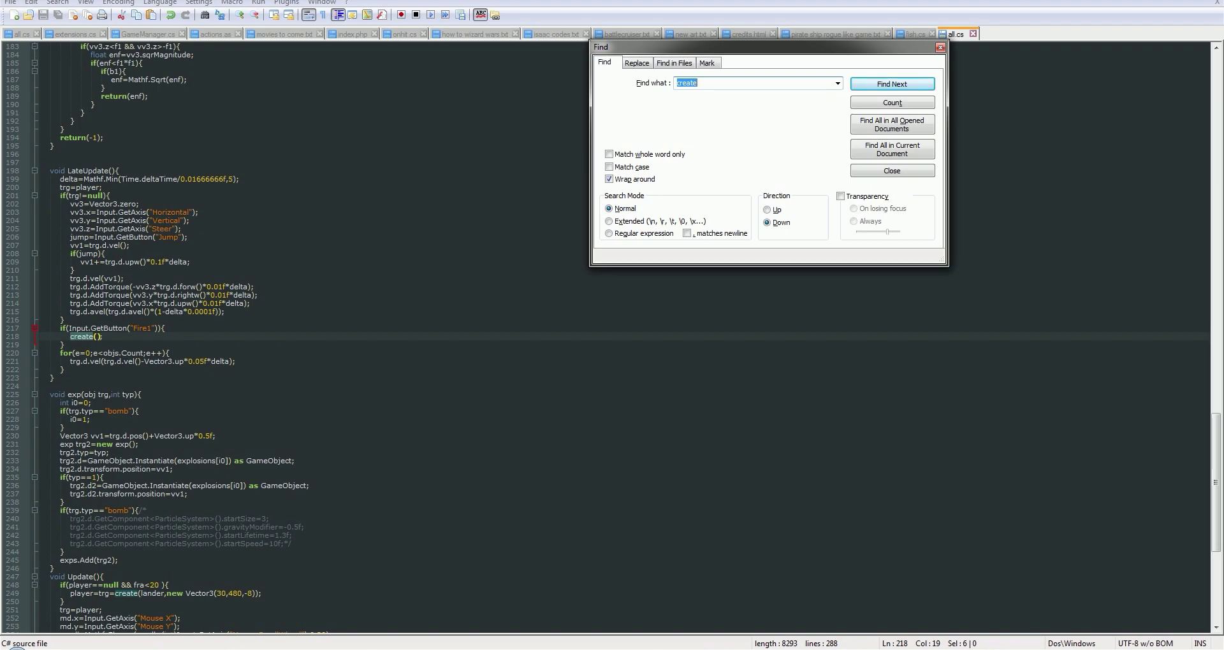
key("Return")
key("Escape")
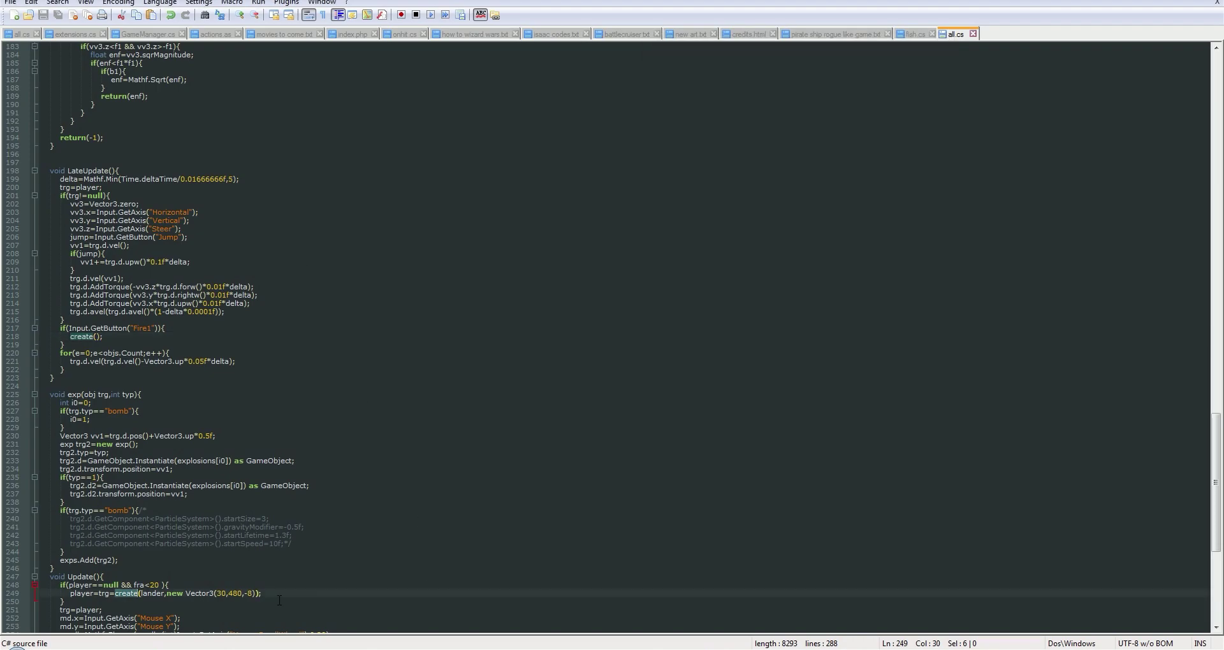
Replace the bare create() in the Fire1 block with the lander spawn statement copied from Update
left_click_drag(262, 593, 58, 594)
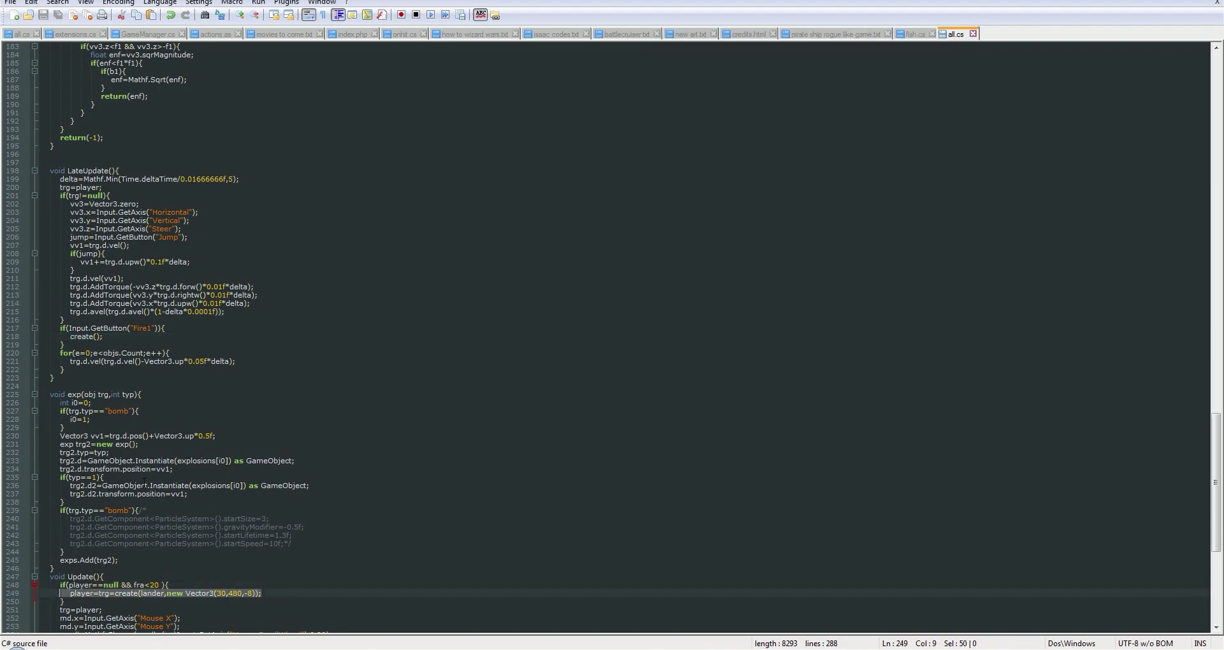
key("ctrl+c")
left_click_drag(126, 340, 70, 337)
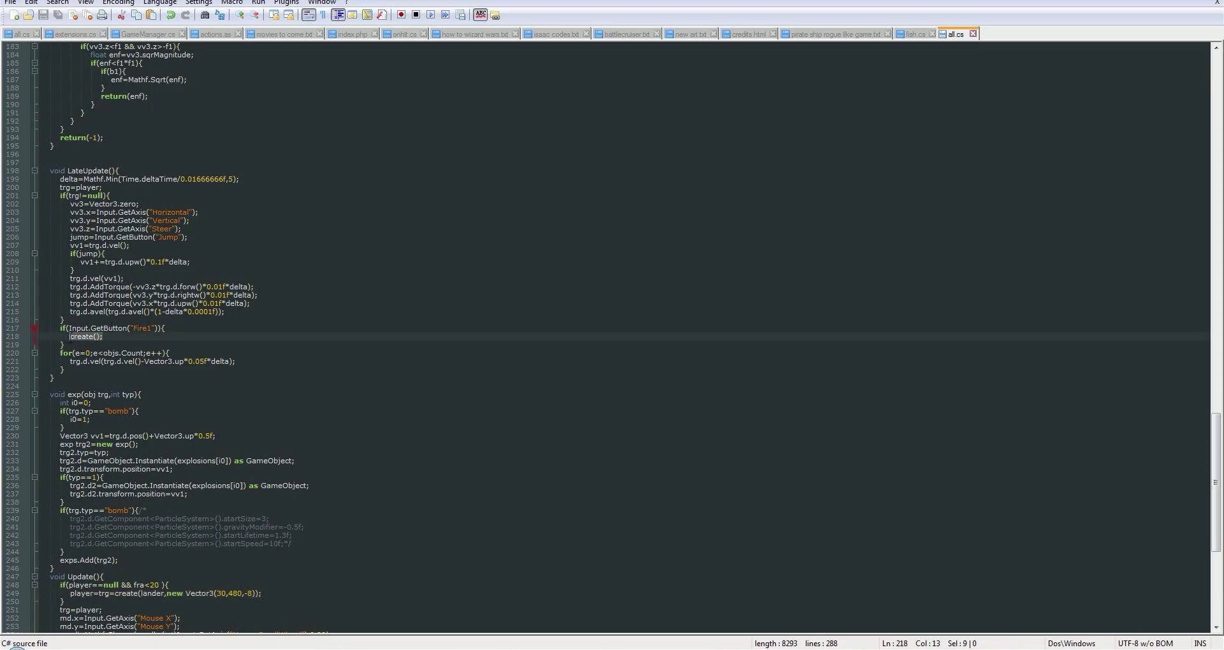
key("ctrl+v")
left_click(76, 340)
key("BackSpace")
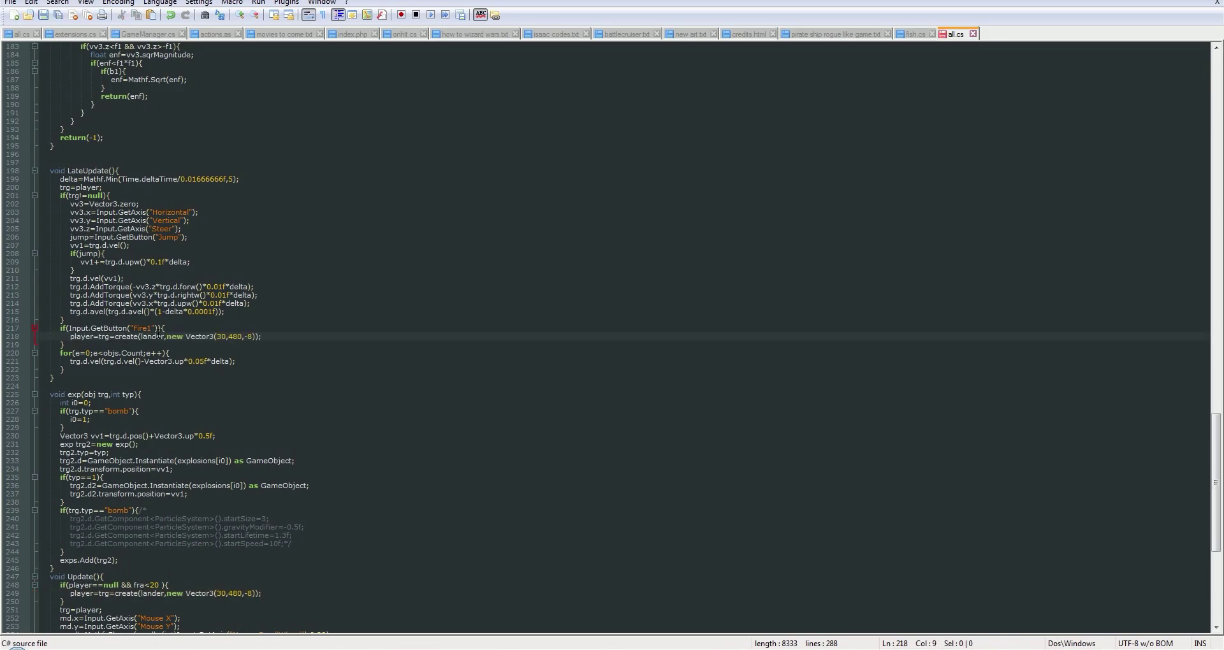
Add an if(trg.fire<0){ check inside the Fire1 block
left_click(183, 330)
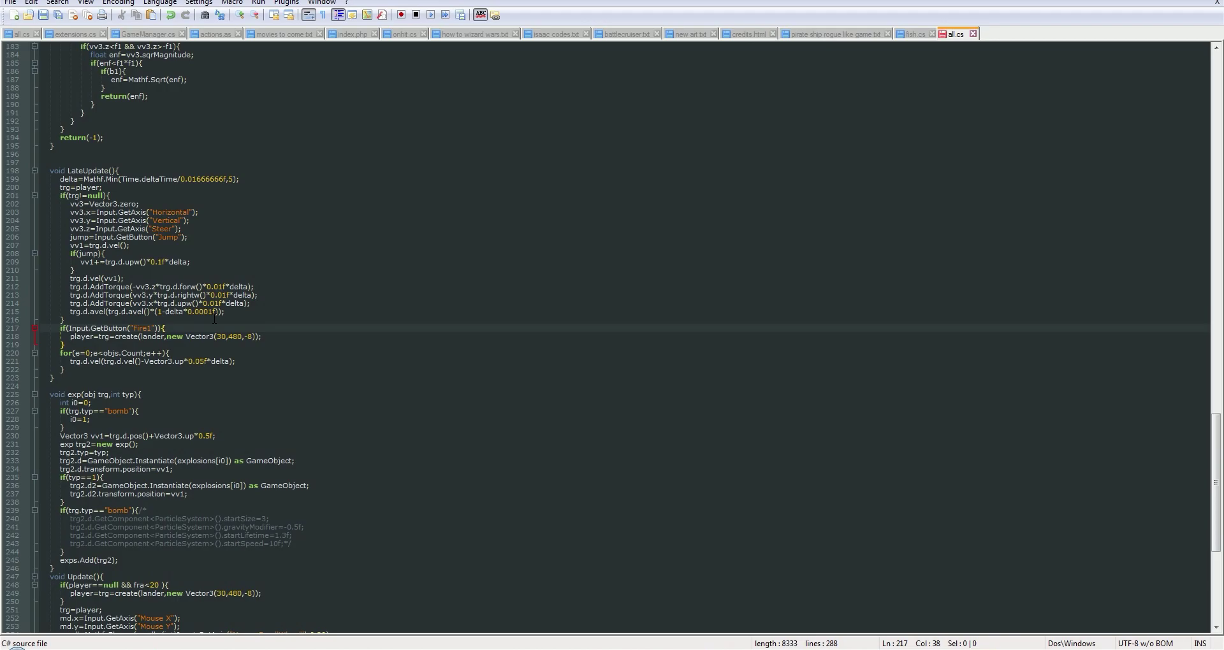
key("Return")
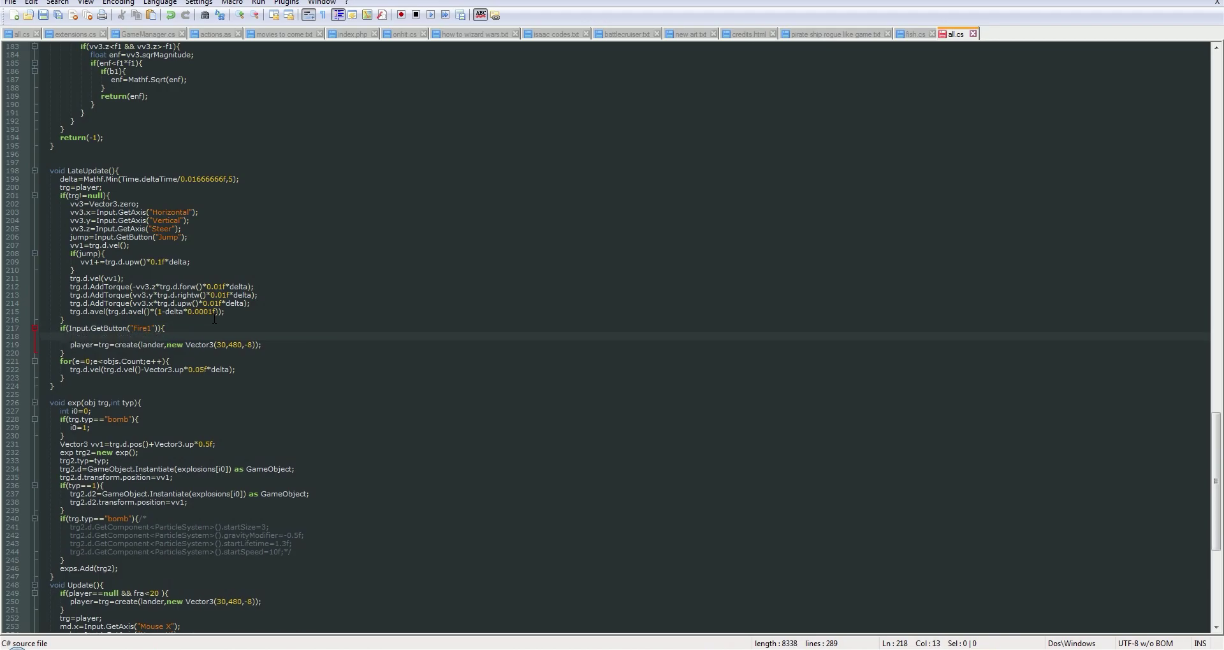
type("if(trg.fire<0")
type("){")
key("Return")
key("Return")
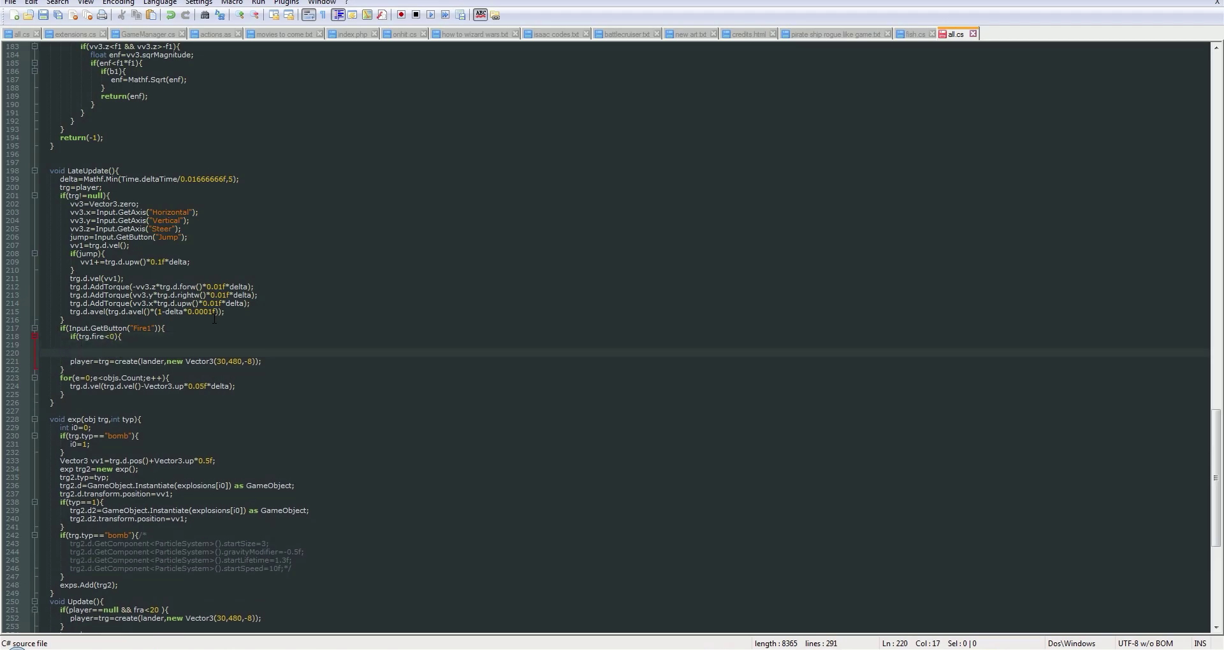
Add trg=obj[e]; and trg.fire-=detla; at the start of the objs for loop
left_click(152, 319)
key("Return")
type("trg")
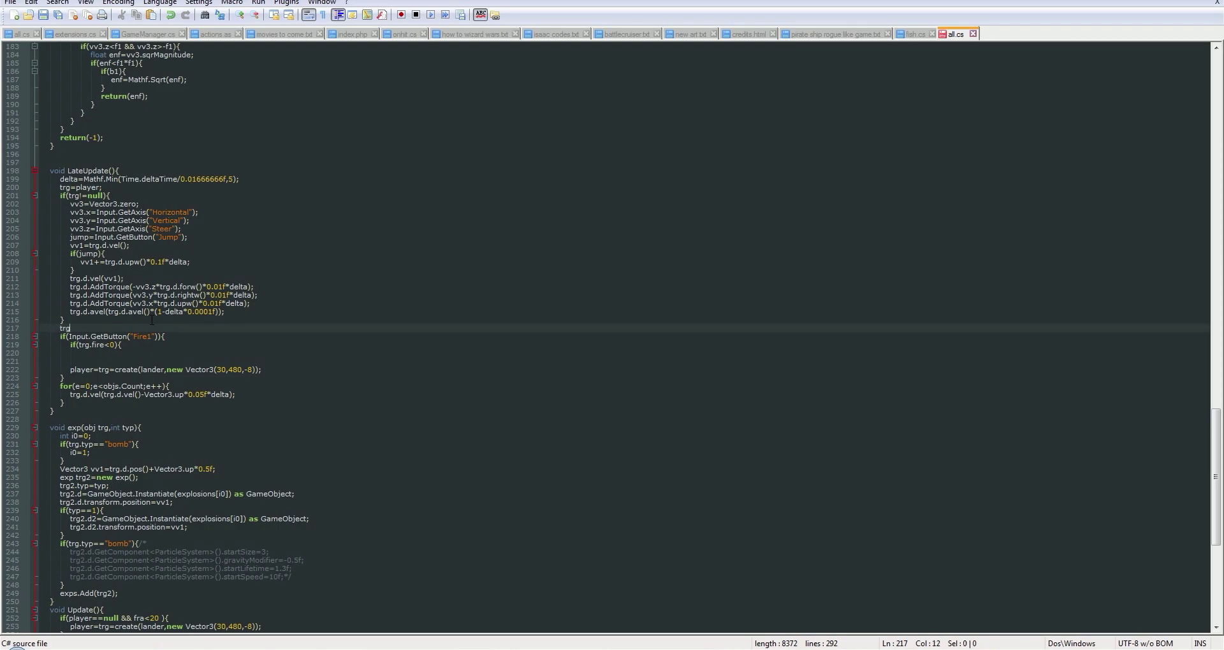
type(".fire-=")
type("detl")
type("a;")
mouse_move(138, 325)
left_mouse_down()
mouse_move(61, 329)
mouse_move(260, 392)
left_mouse_up()
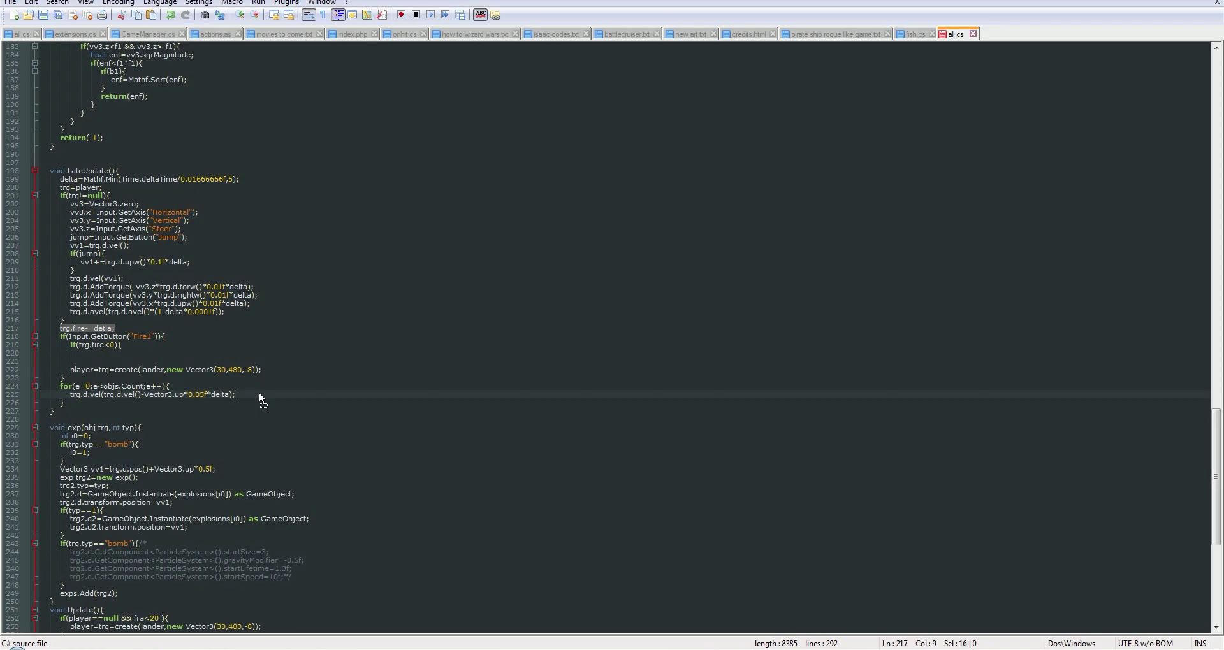
left_click(236, 395)
key("Return")
left_click(171, 386)
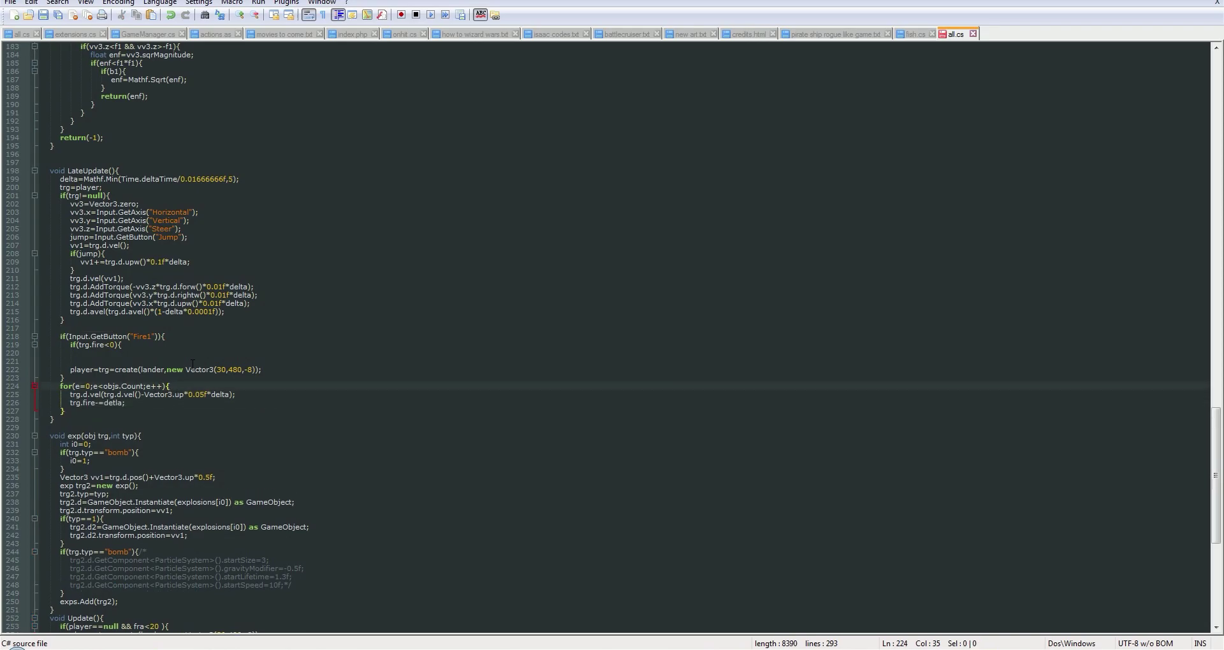
key("Return")
type("trg=ob")
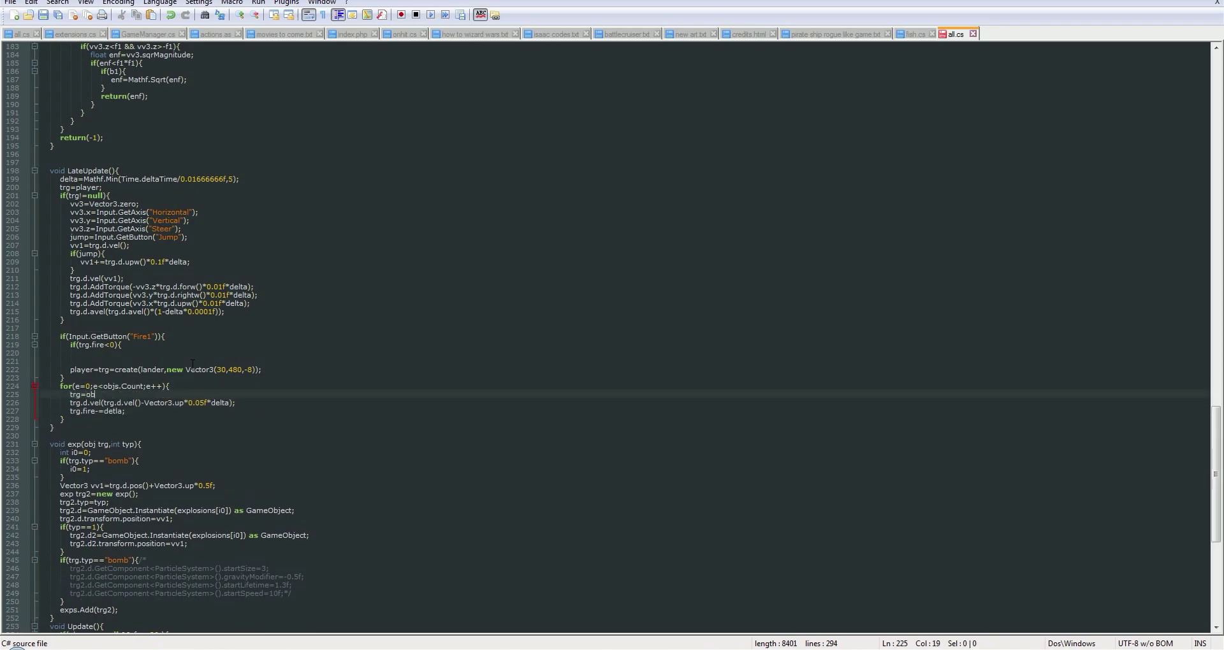
type("j[]")
type("e")
type(";")
Close the fire check with a brace around the indented spawn statement and remove its empty lines
left_click(190, 358)
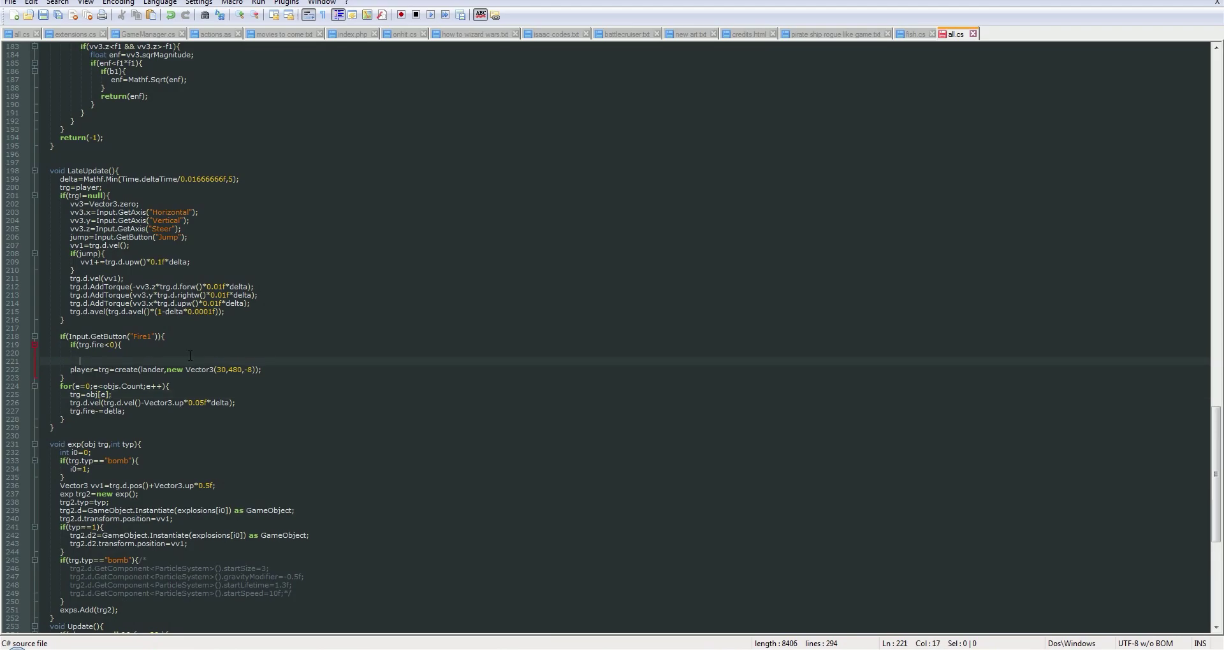
left_click(280, 370)
key("Return")
type("}")
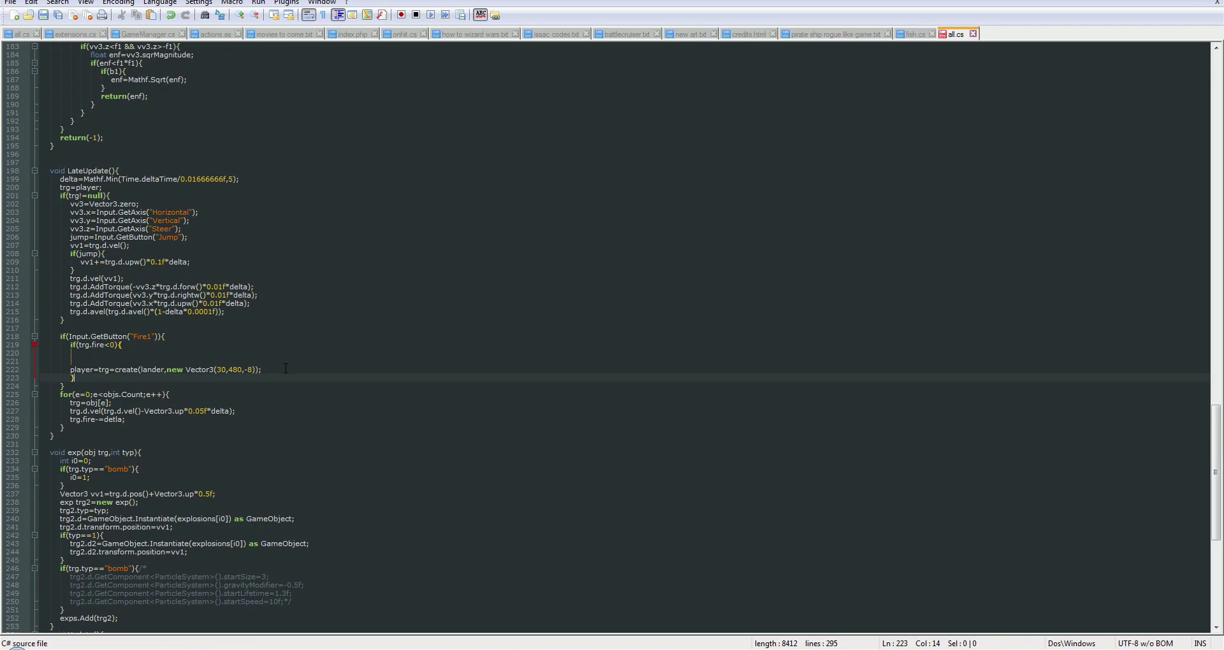
key("Home")
key("Up")
key("Tab")
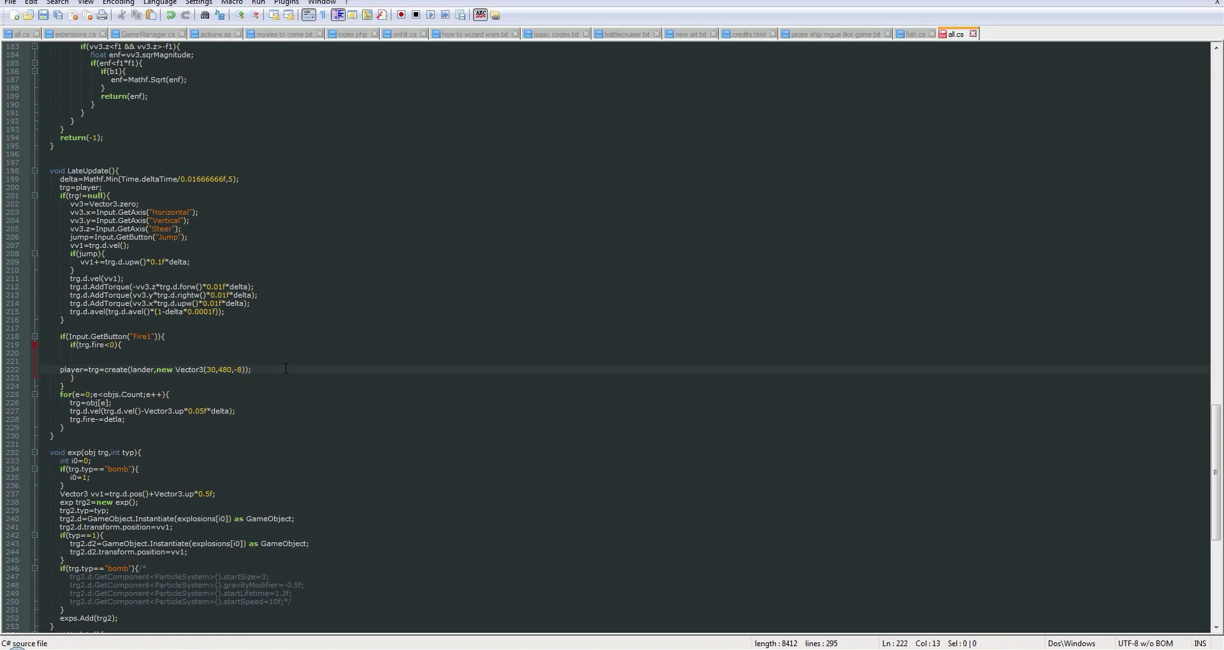
key("Up")
key("BackSpace")
key("BackSpace")
key("BackSpace")
key("BackSpace")
key("BackSpace")
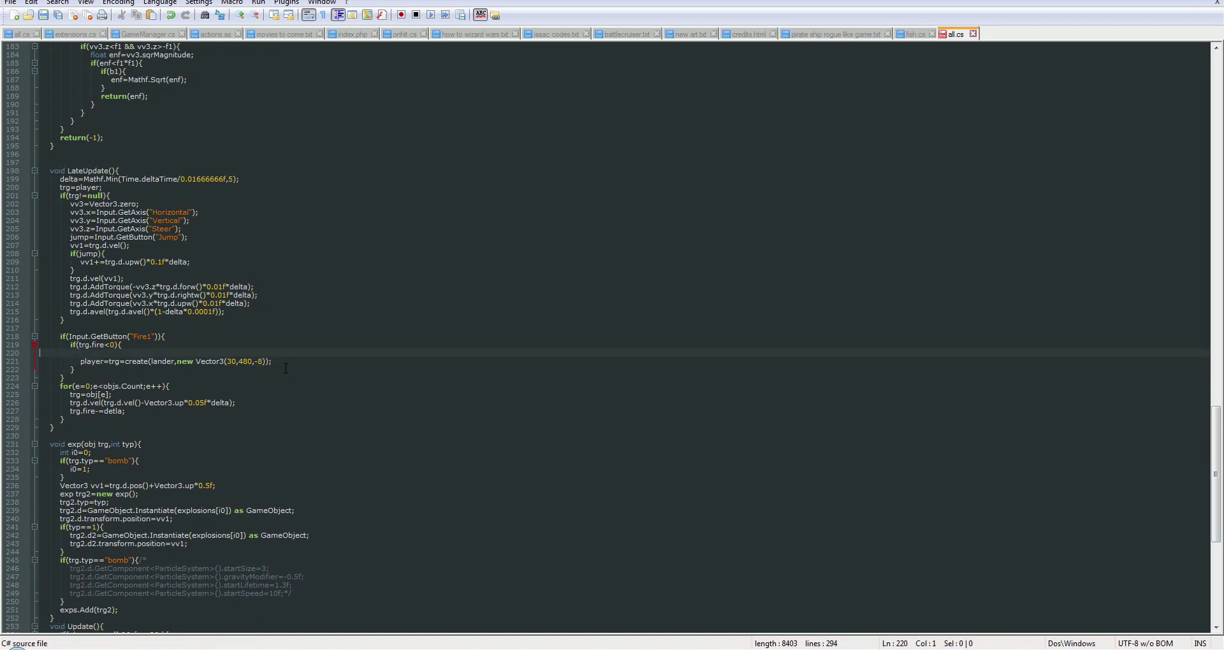
key("BackSpace")
key("BackSpace")
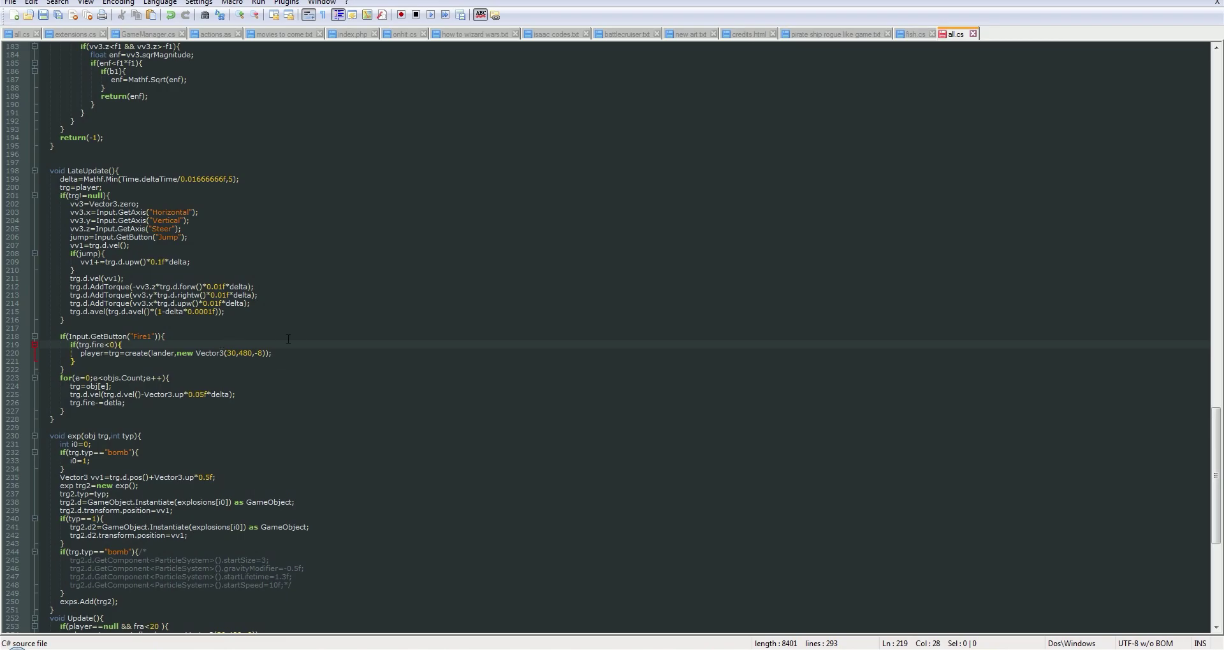
Spawn the new lander at trg.d.pos() and assign it to trg2 instead of player
left_click_drag(259, 354, 177, 354)
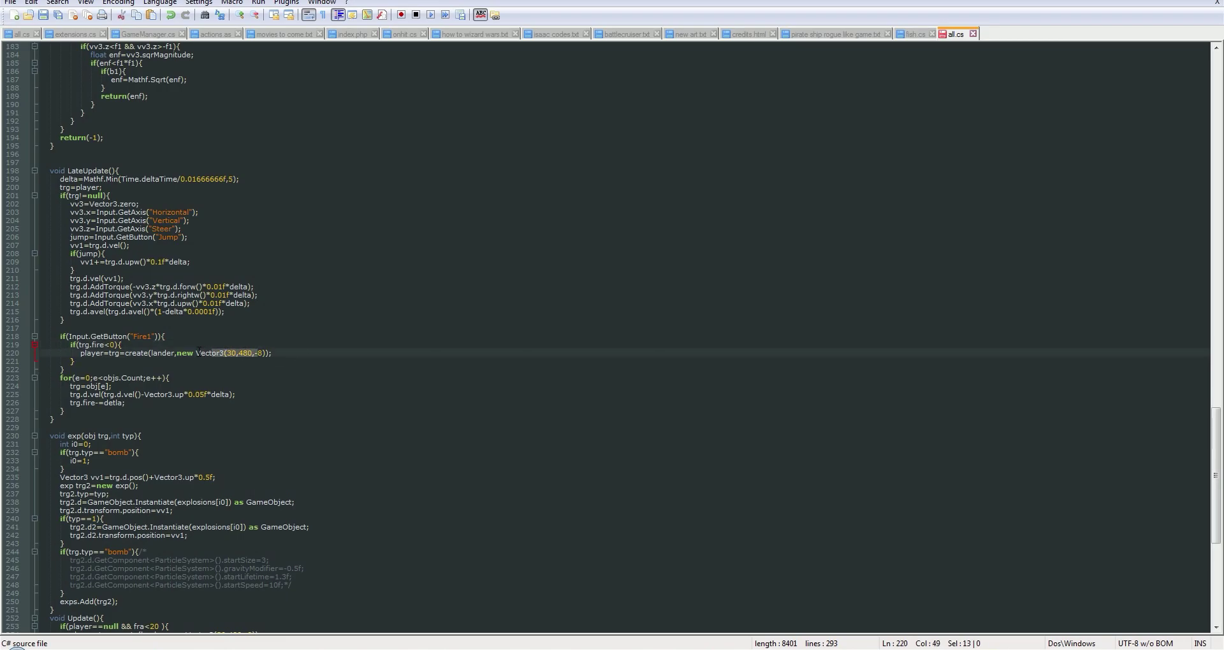
type("trg.d.")
key("Delete")
key("Delete")
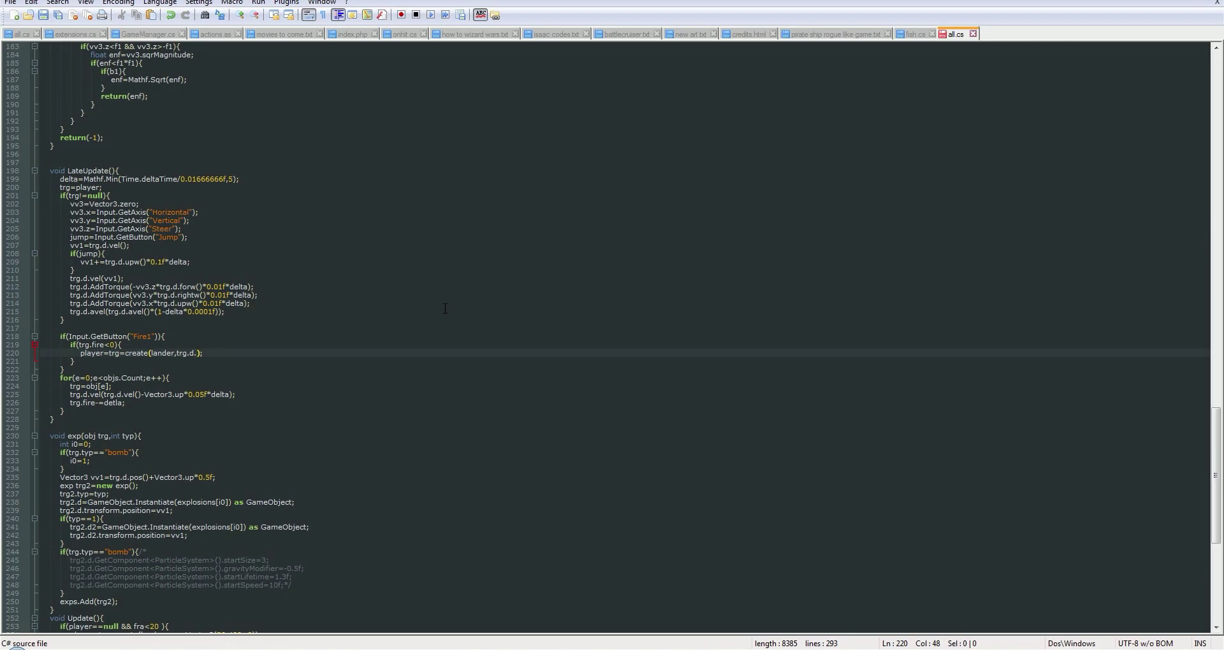
type("pos(")
key("Left")
key("Left")
key("Left")
type("2")
key("BackSpace")
key("BackSpace")
key("BackSpace")
key("BackSpace")
key("BackSpace")
key("BackSpace")
key("BackSpace")
Add trg2.d.vel(trg.d.forw()*2); below the spawn line and save all.cs
key("Down")
key("Left")
key("Left")
key("Left")
key("Left")
key("Return")
type("trg2.")
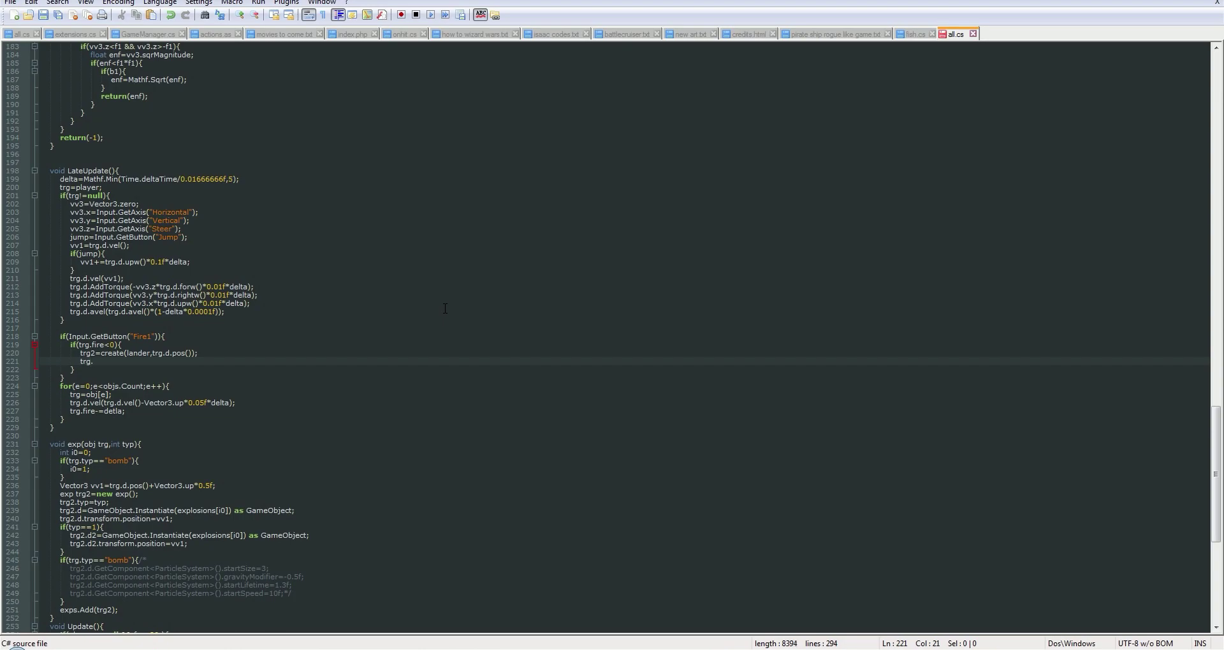
type("d.")
type("vel();")
key("Left")
key("Left")
type("tr")
type("g.d.fo")
type("rw()")
type("*")
key("BackSpace")
type("*")
type("2")
key("ctrl+s")
key("alt+Tab")
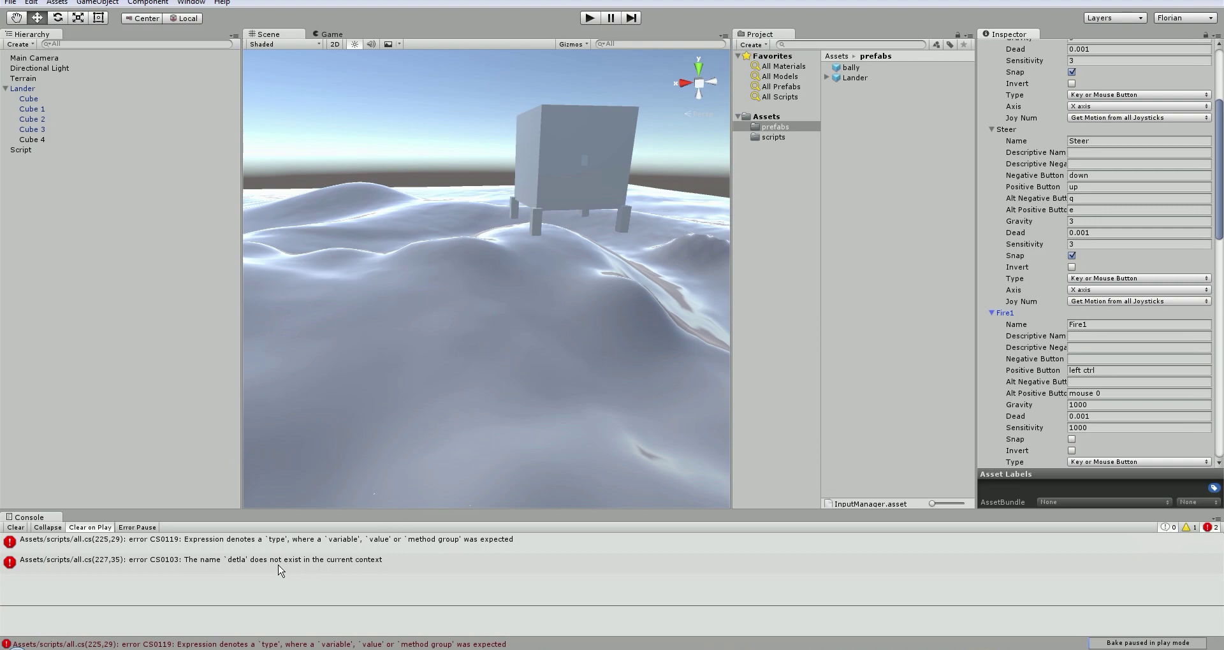
Open the 'detla' compile error from Unity's Console in all.cs and go to the trg=obj[e] line 225
left_click(279, 564)
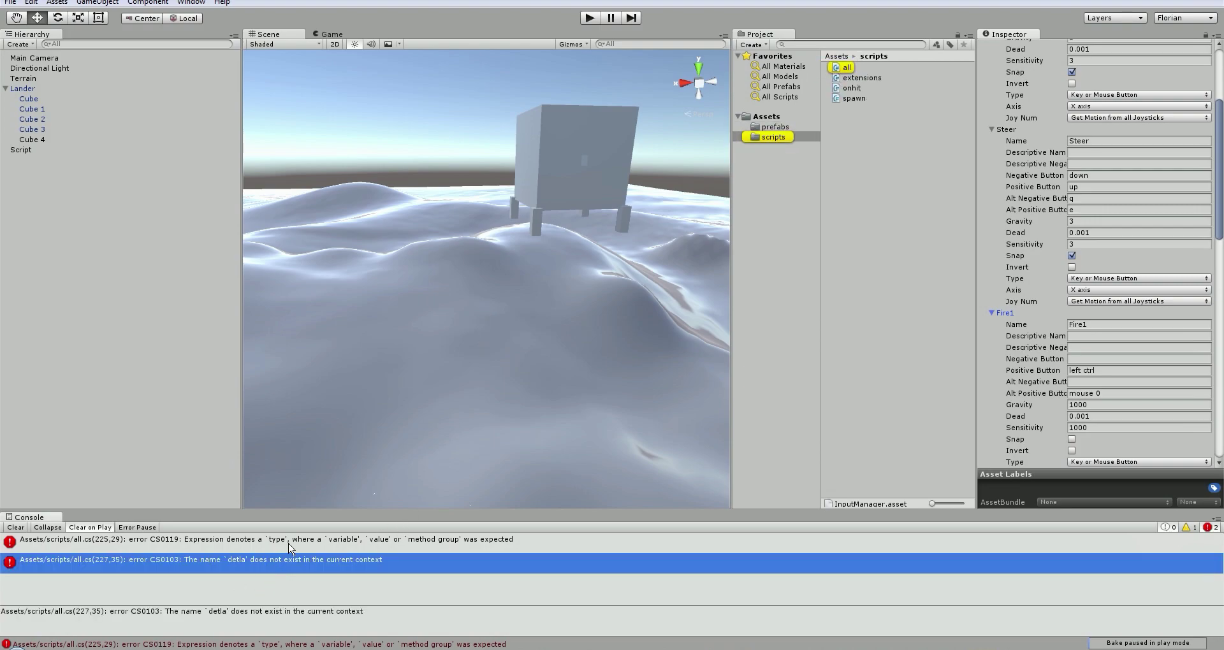
double_click(344, 556)
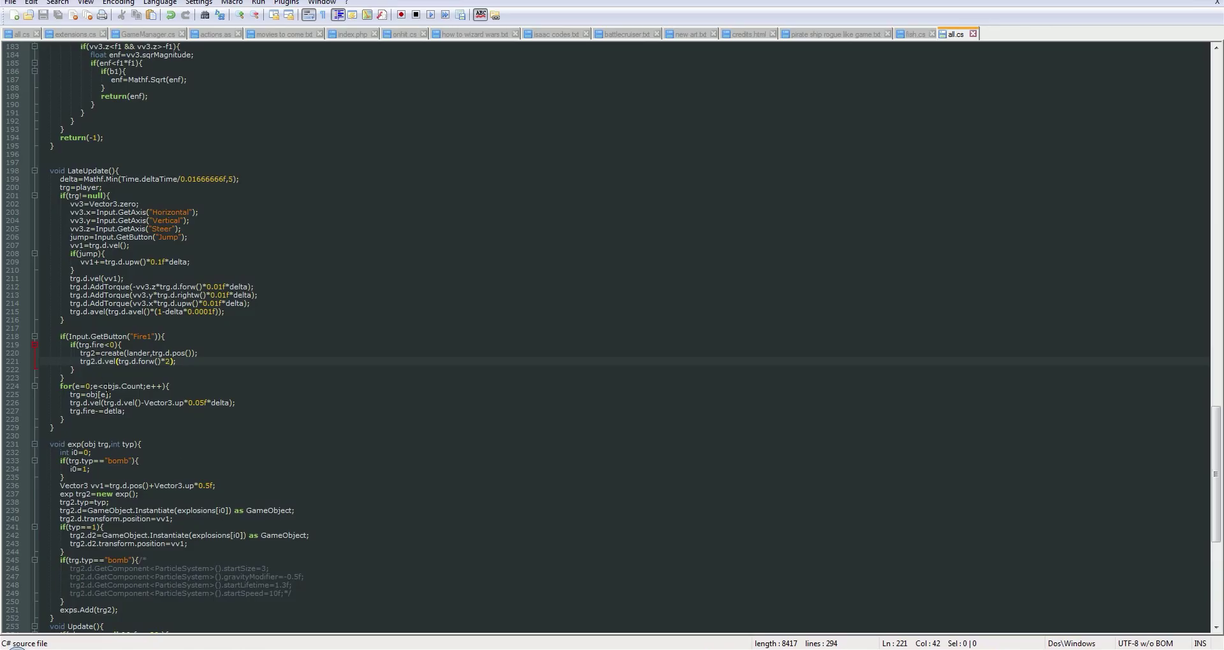
left_click(104, 395)
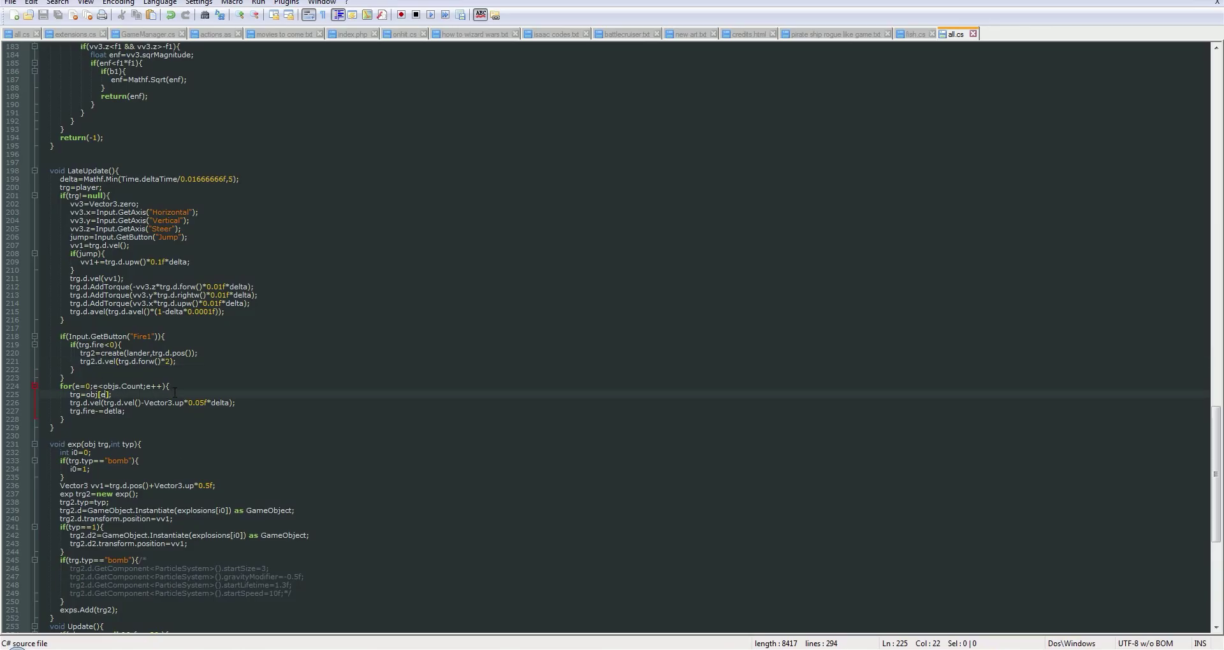
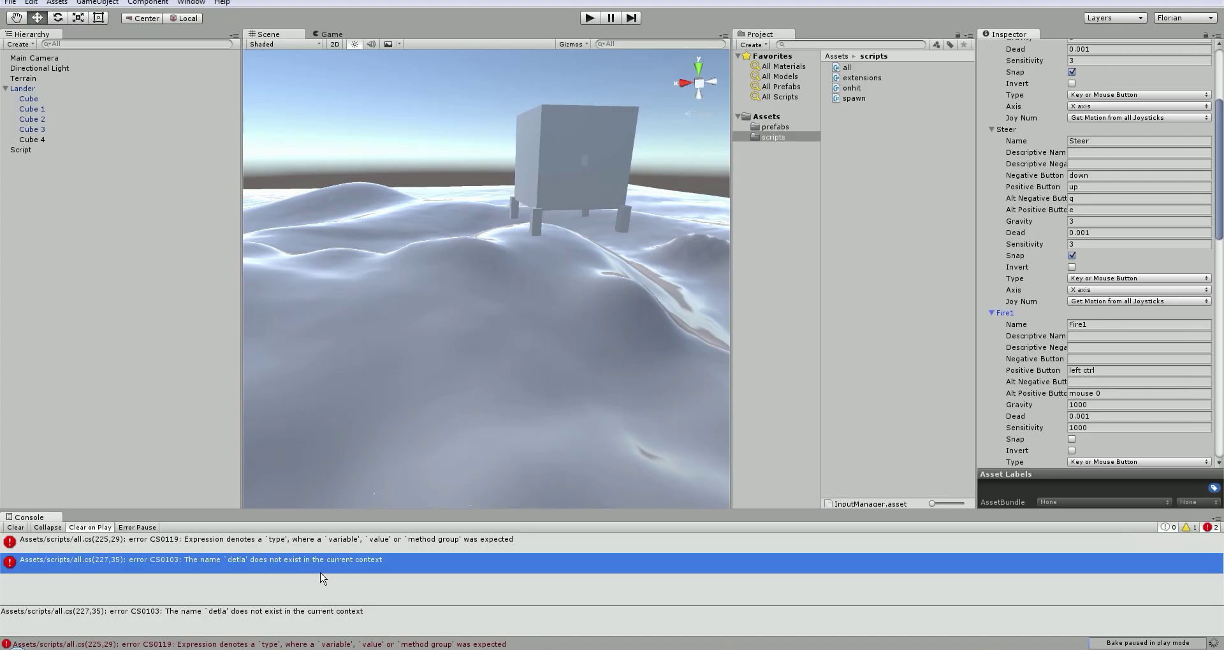
Fix the misspelled 'detla' to 'delta' on line 227 of all.cs, then return to Unity to recompile
left_click(321, 547)
double_click(317, 541)
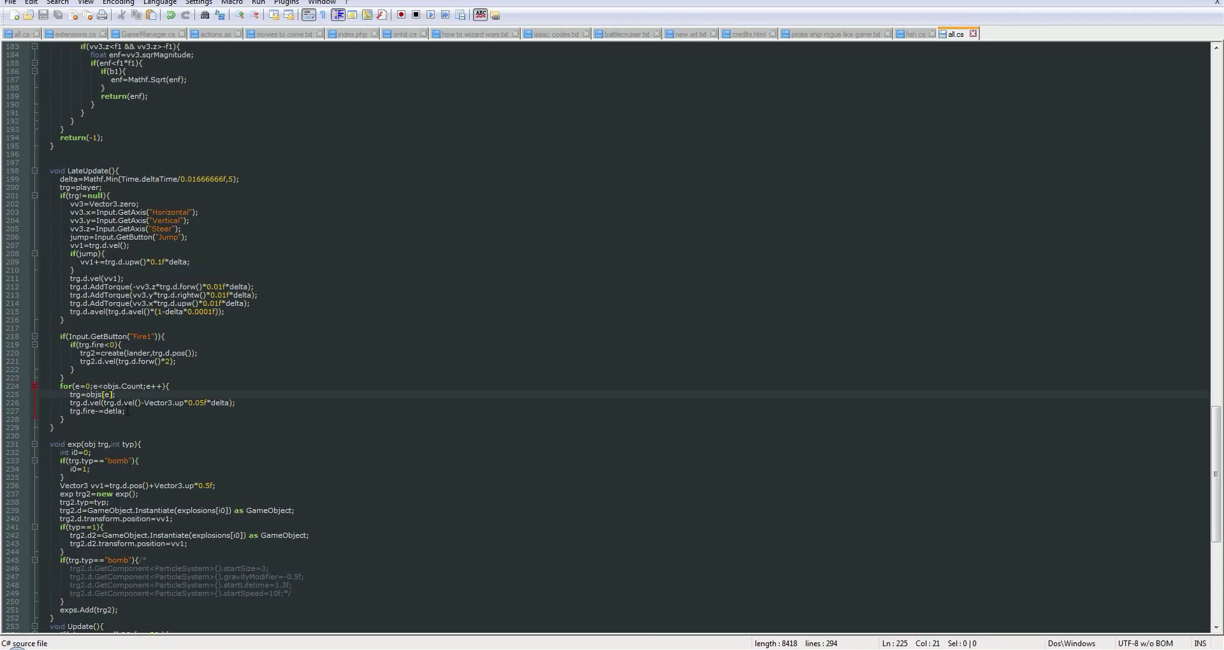
left_click(127, 411)
key("Left")
key("BackSpace")
key("BackSpace")
type("lt")
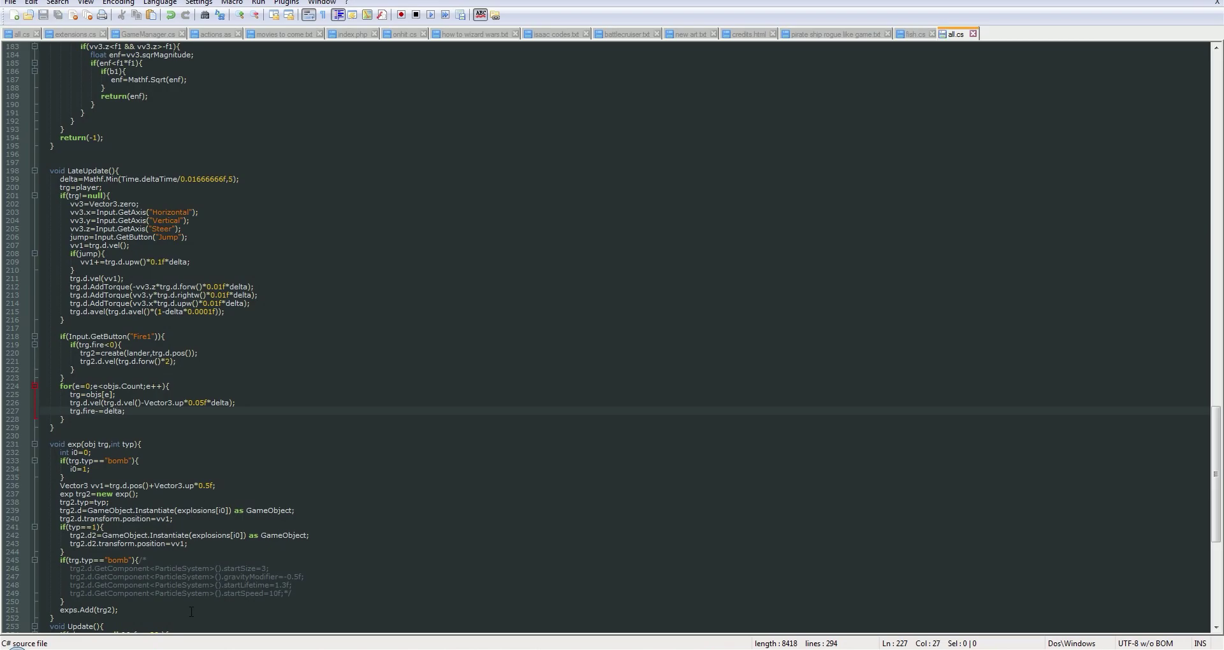
key("alt+Tab")
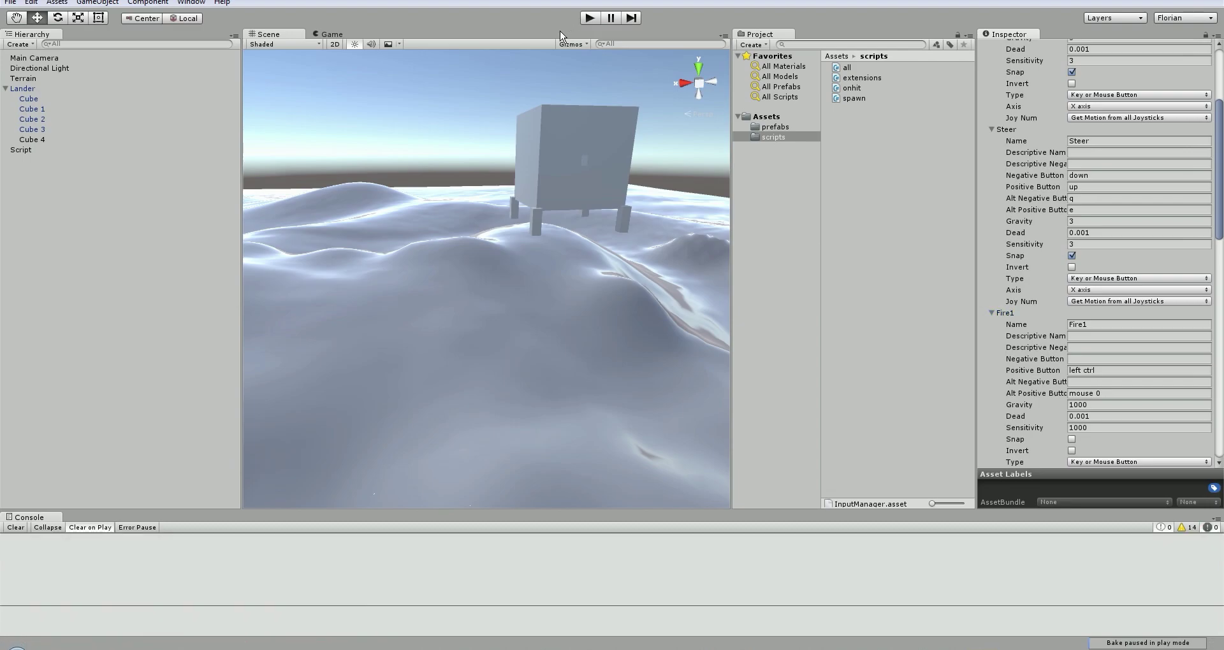
left_click(585, 20)
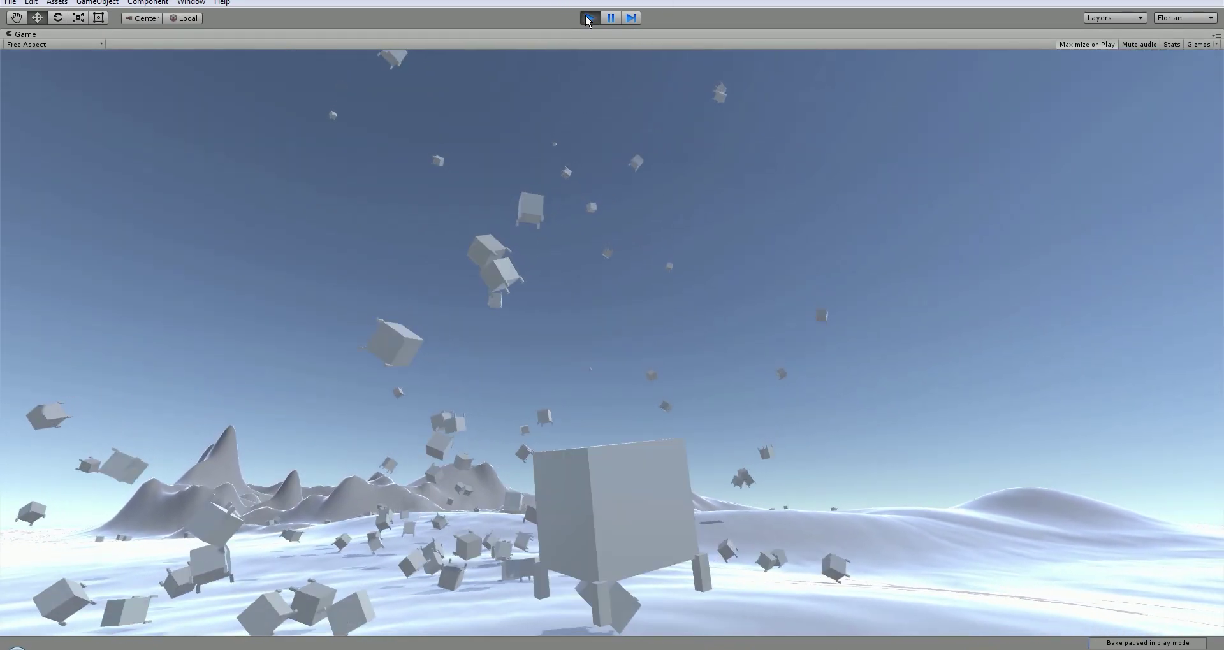
left_click(581, 19)
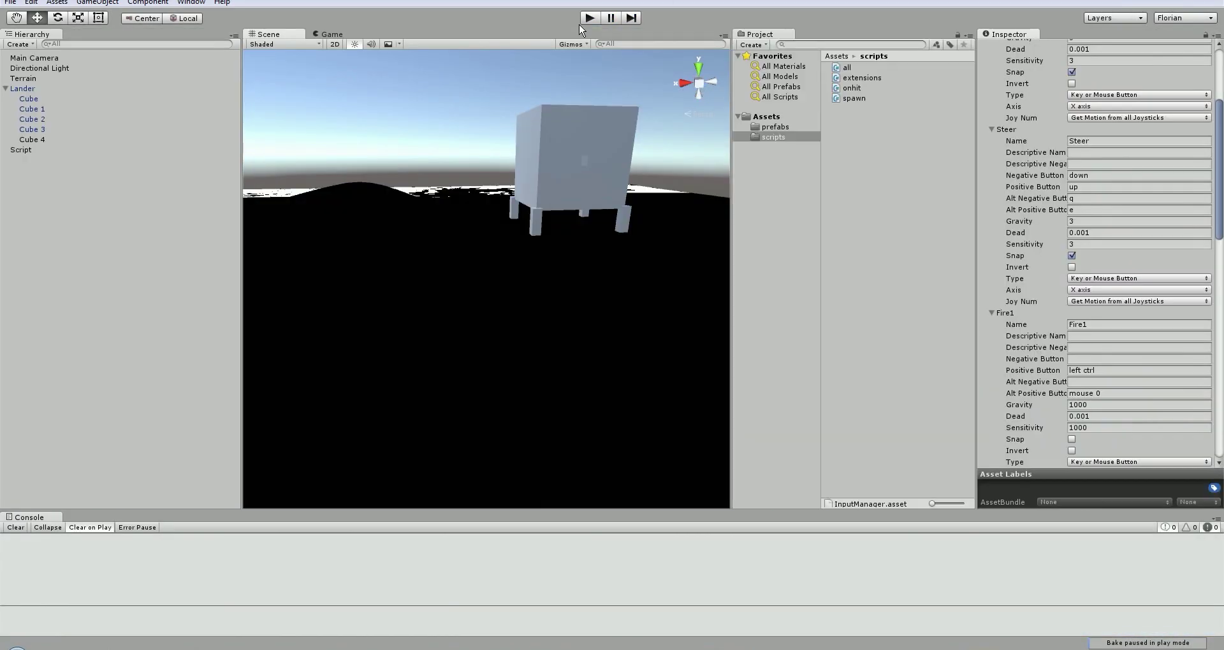
Add 'trg.fire=0' inside the Fire1 cooldown check in all.cs
right_click_drag(576, 159, 616, 177)
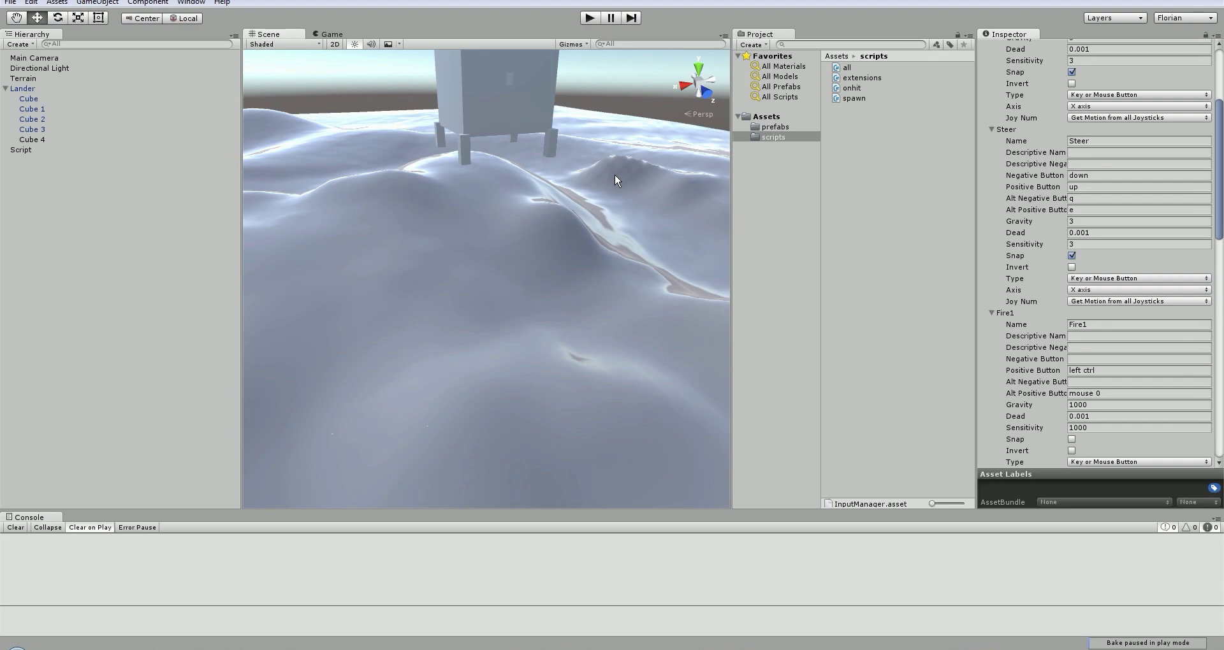
key("alt+Tab")
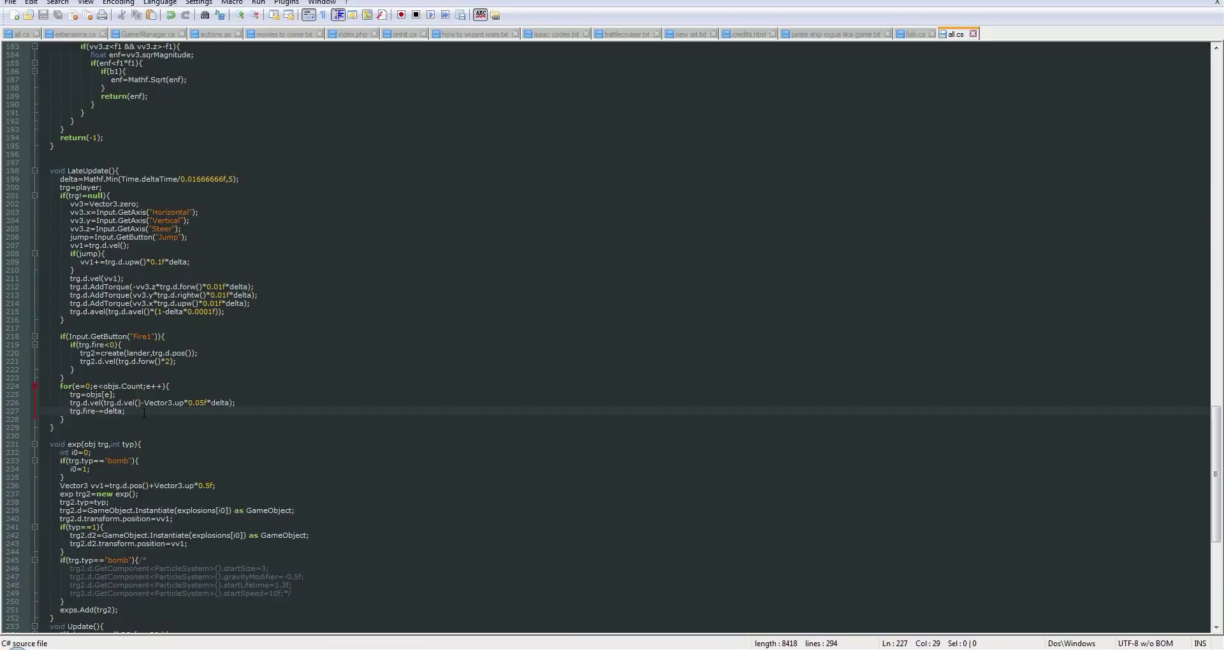
left_click(141, 345)
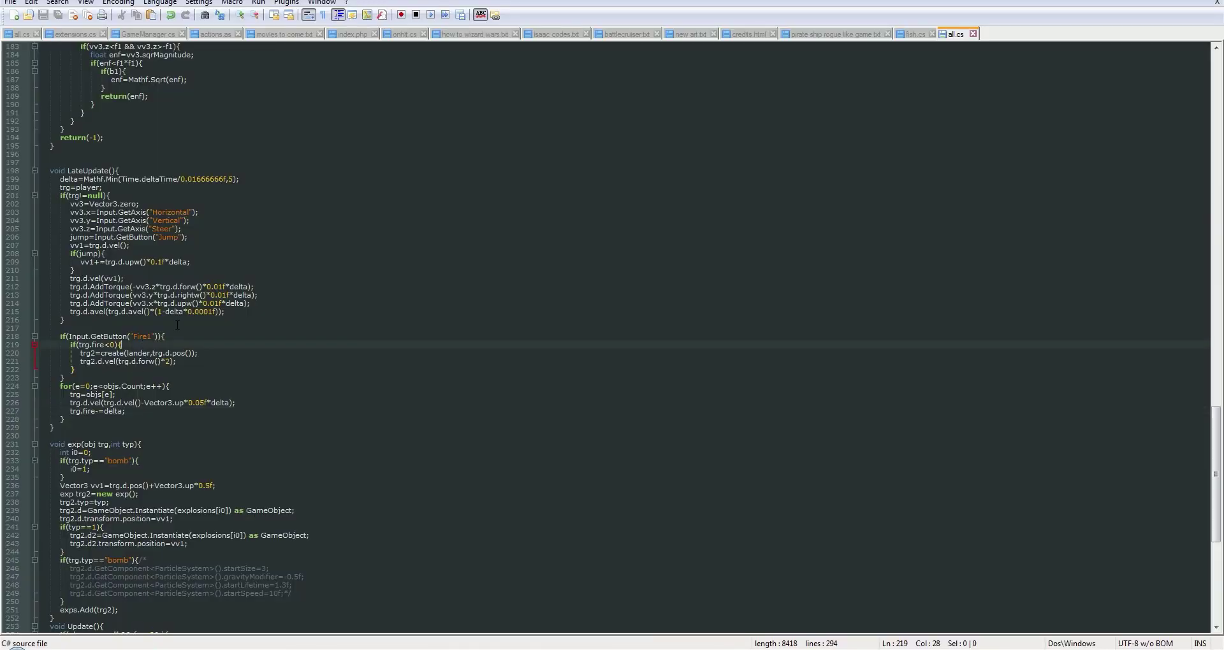
key("Return")
type("trg.fire")
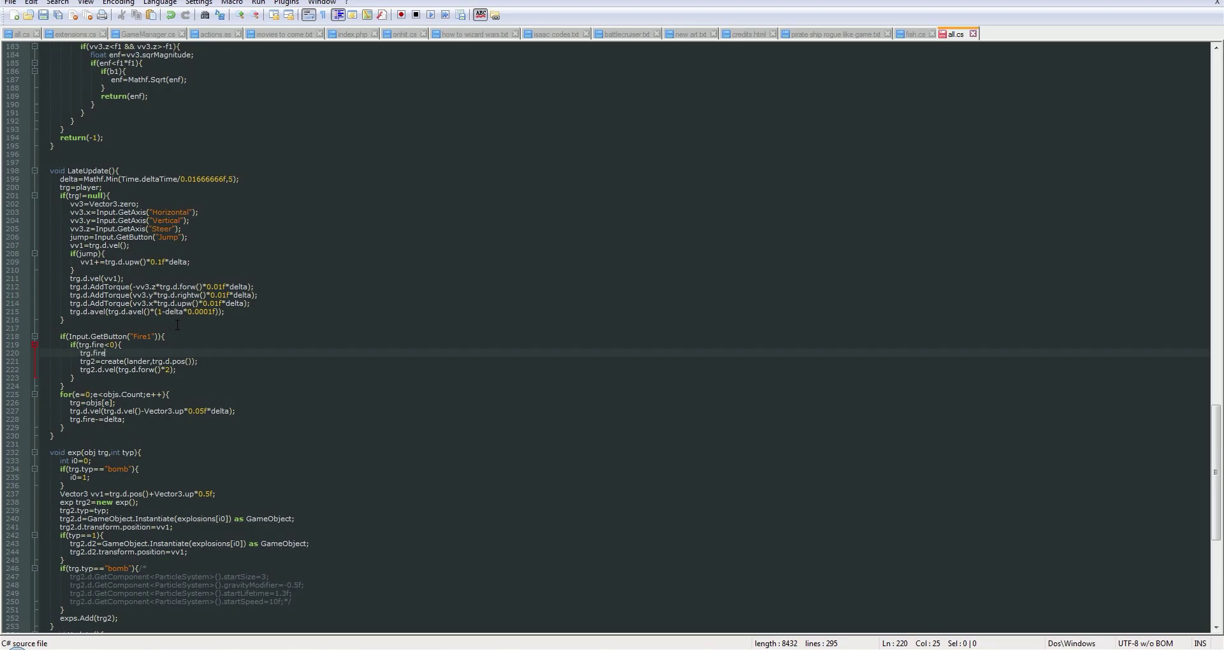
type("=0;")
left_click(145, 369)
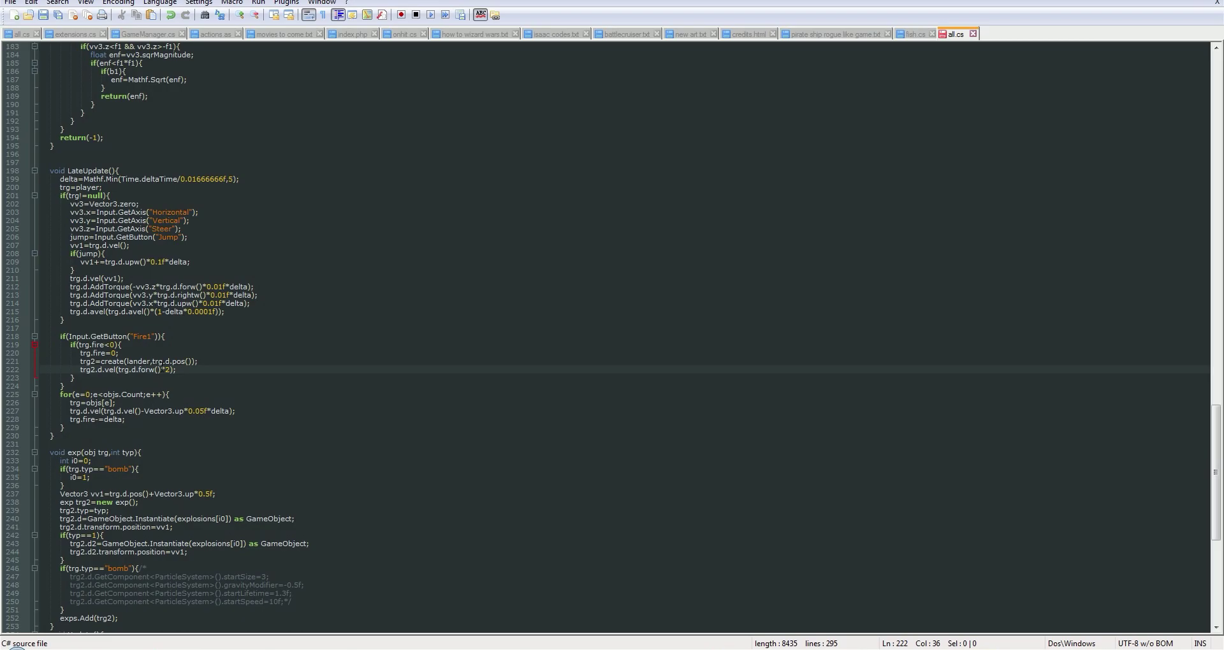
left_click(177, 353)
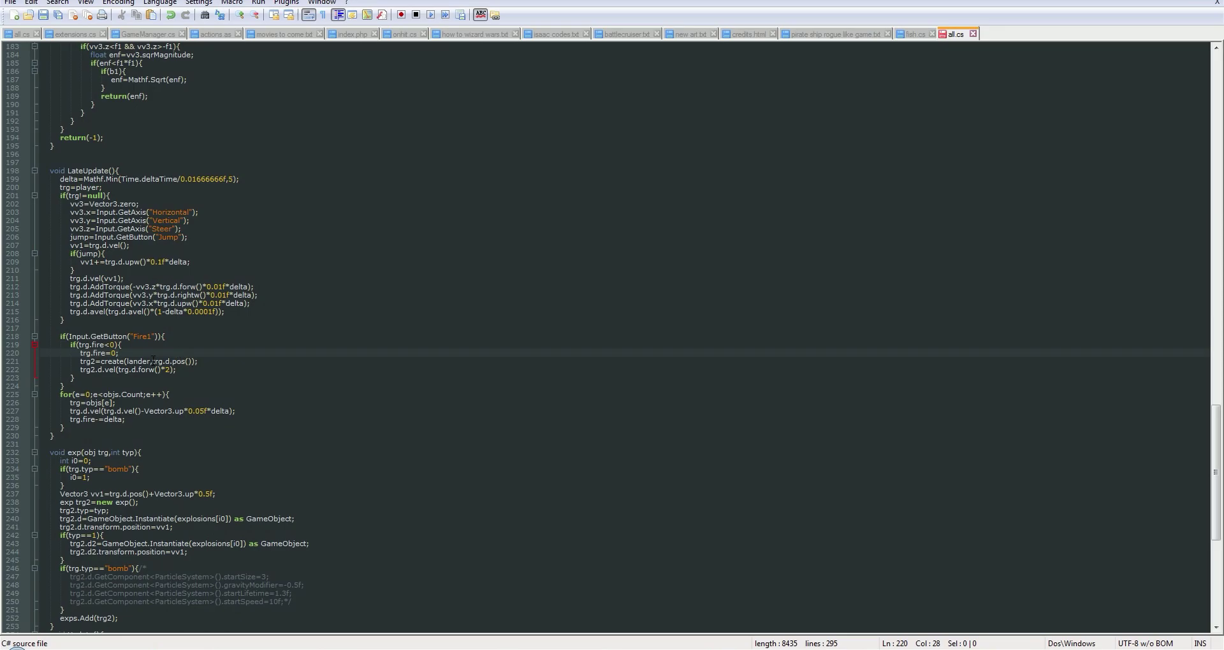
Replace 'lander' with 'bally' in the create call on line 221, then return to Unity
left_click_drag(151, 361, 133, 361)
key("BackSpace")
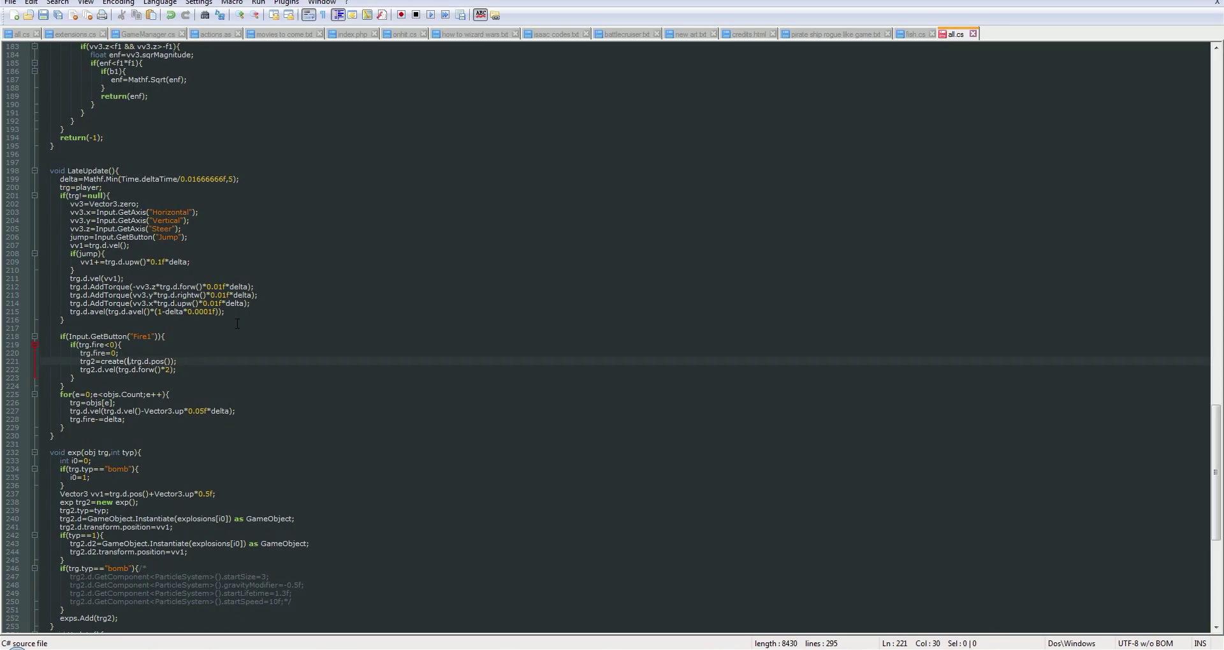
key("BackSpace")
key("BackSpace")
type("bally")
left_click(191, 648)
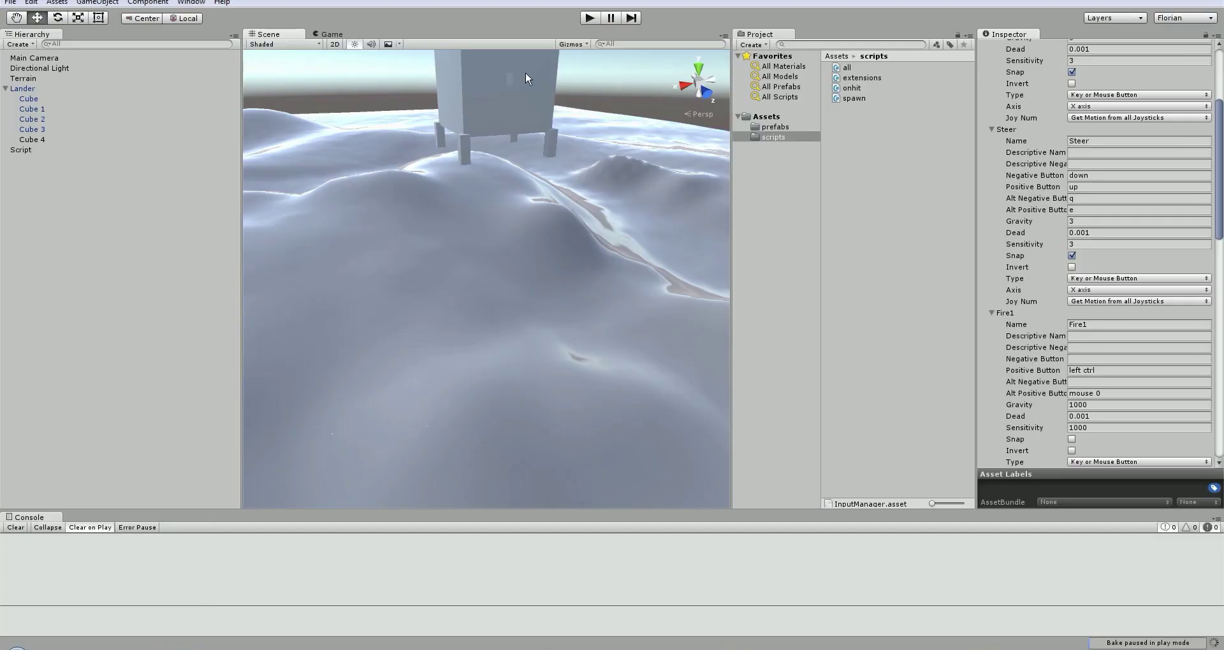
left_click(587, 21)
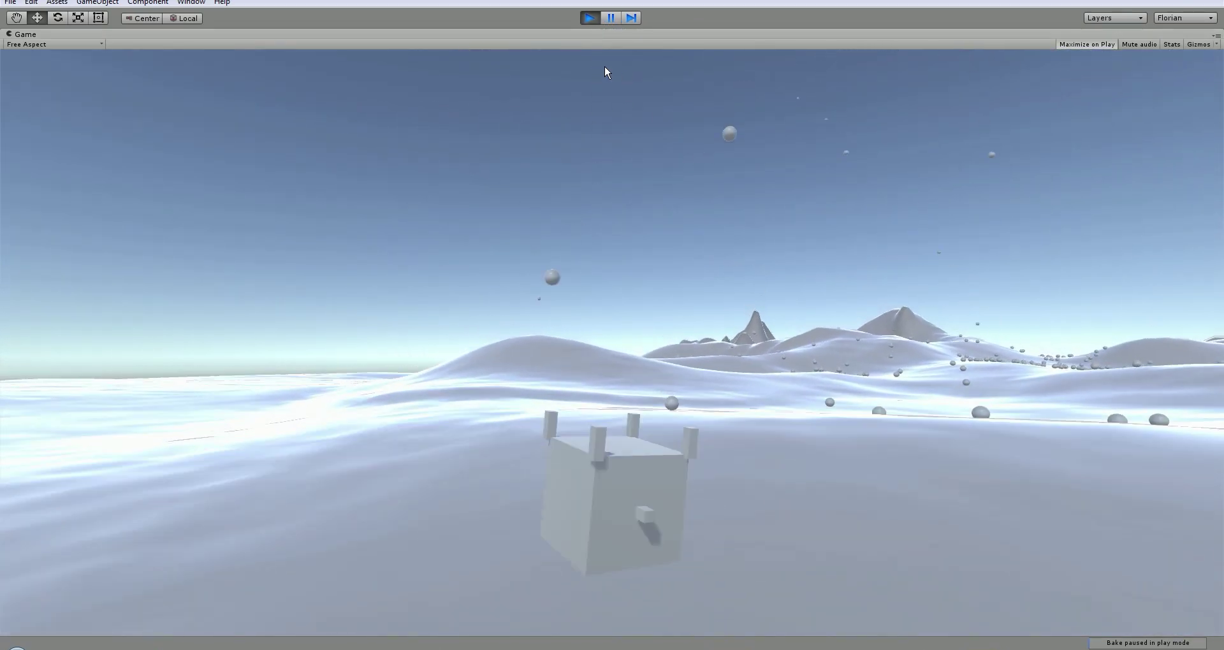
left_click(591, 18)
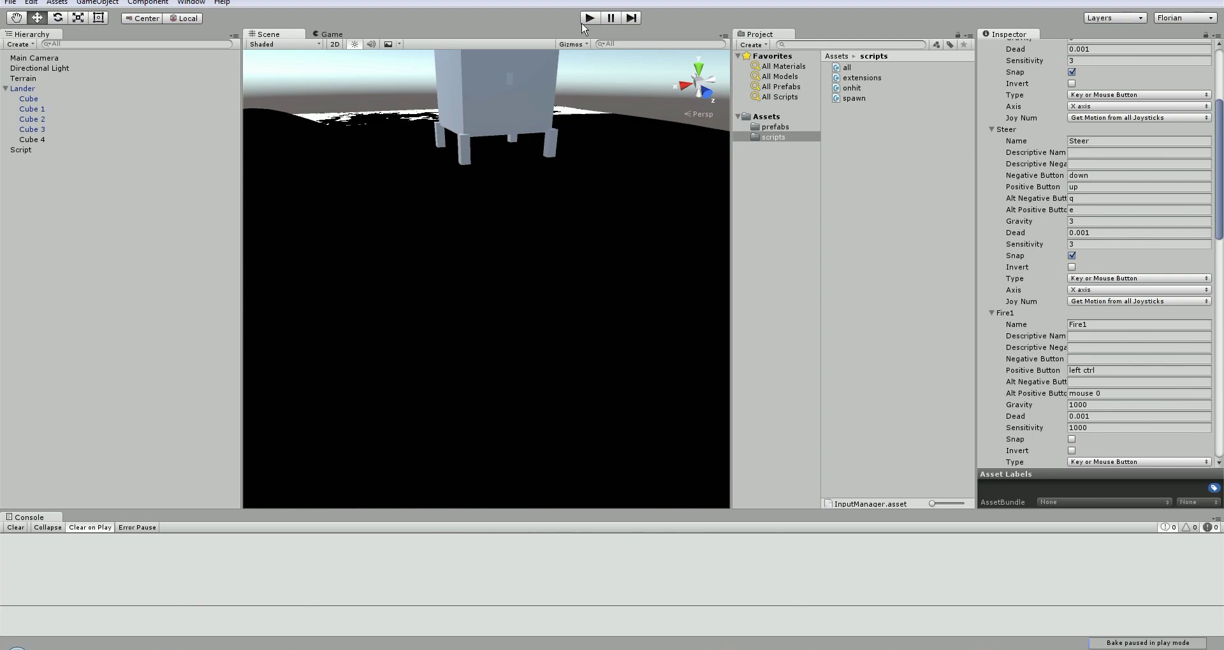
Change the line 221 spawn position to trg.d.pos()+trg.d.forw() and save all.cs
right_click_drag(599, 146, 636, 159)
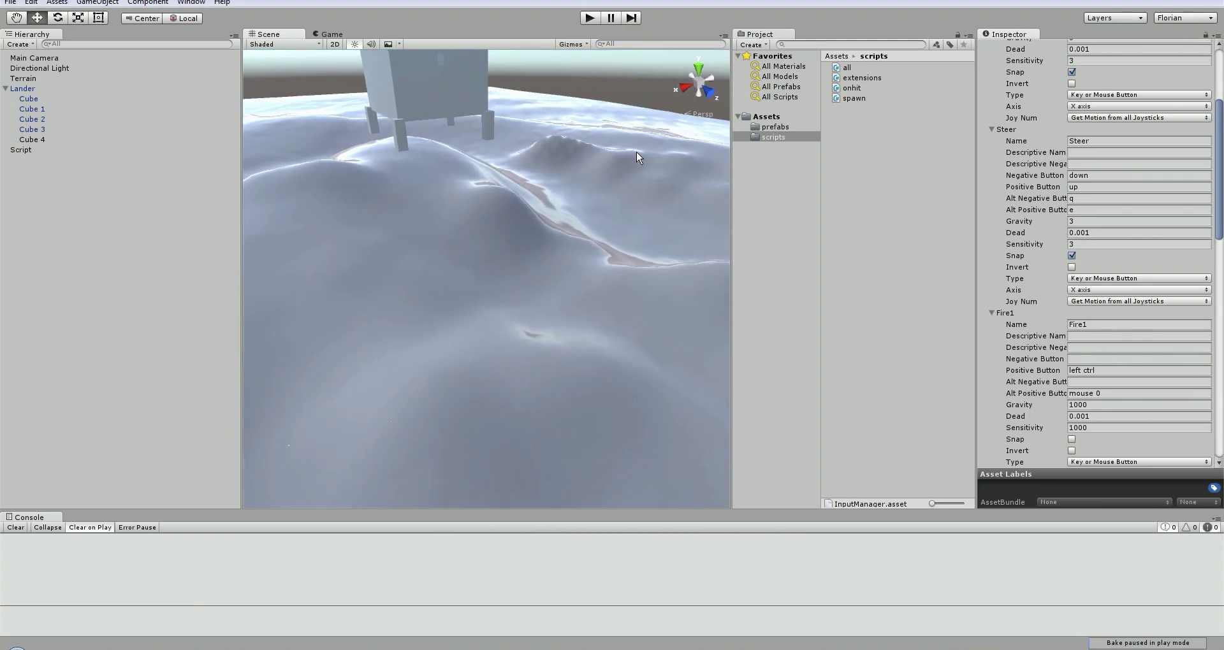
left_click(153, 647)
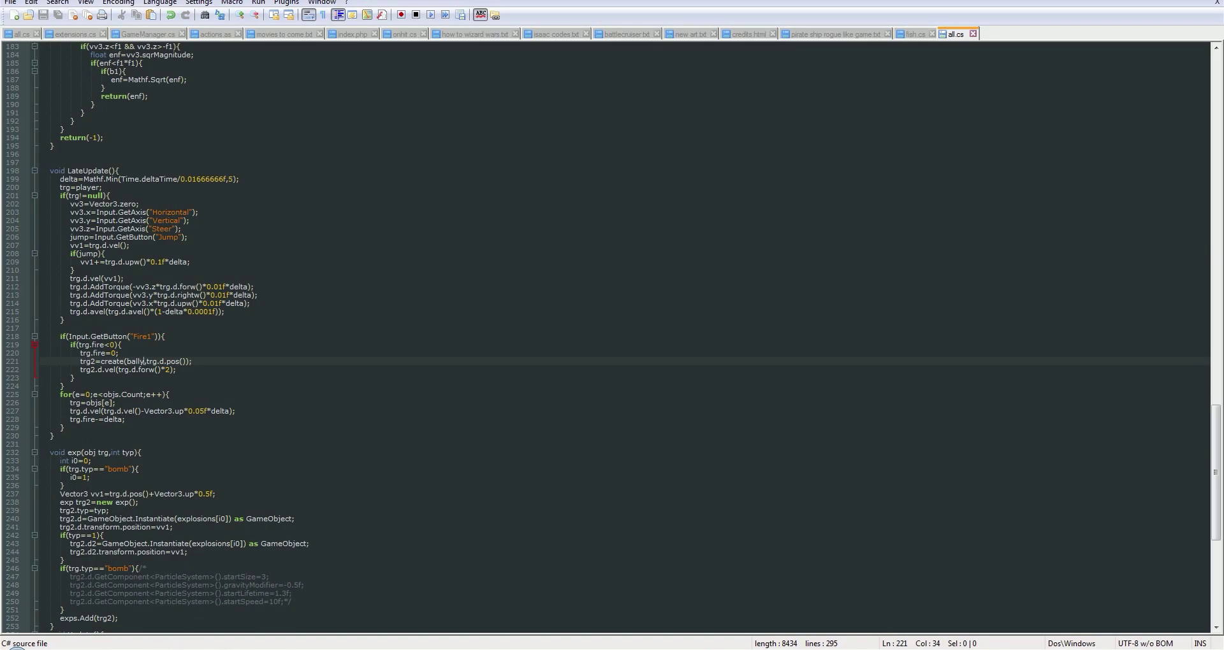
left_click(523, 646)
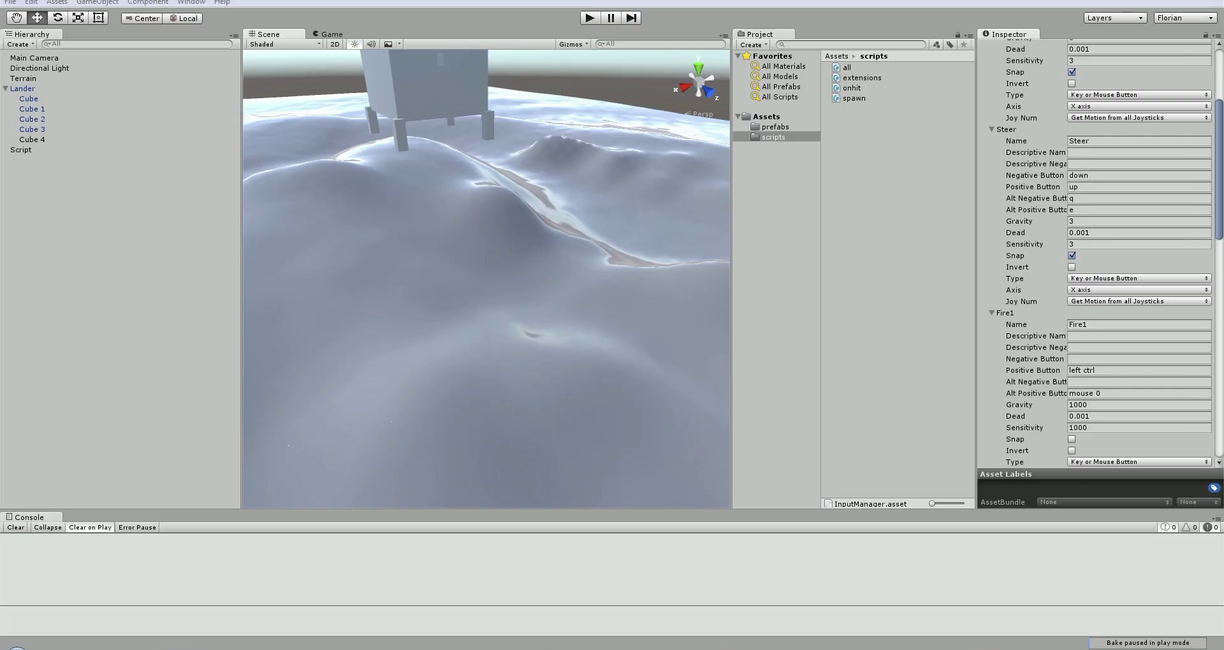
left_click(788, 132)
left_click(154, 647)
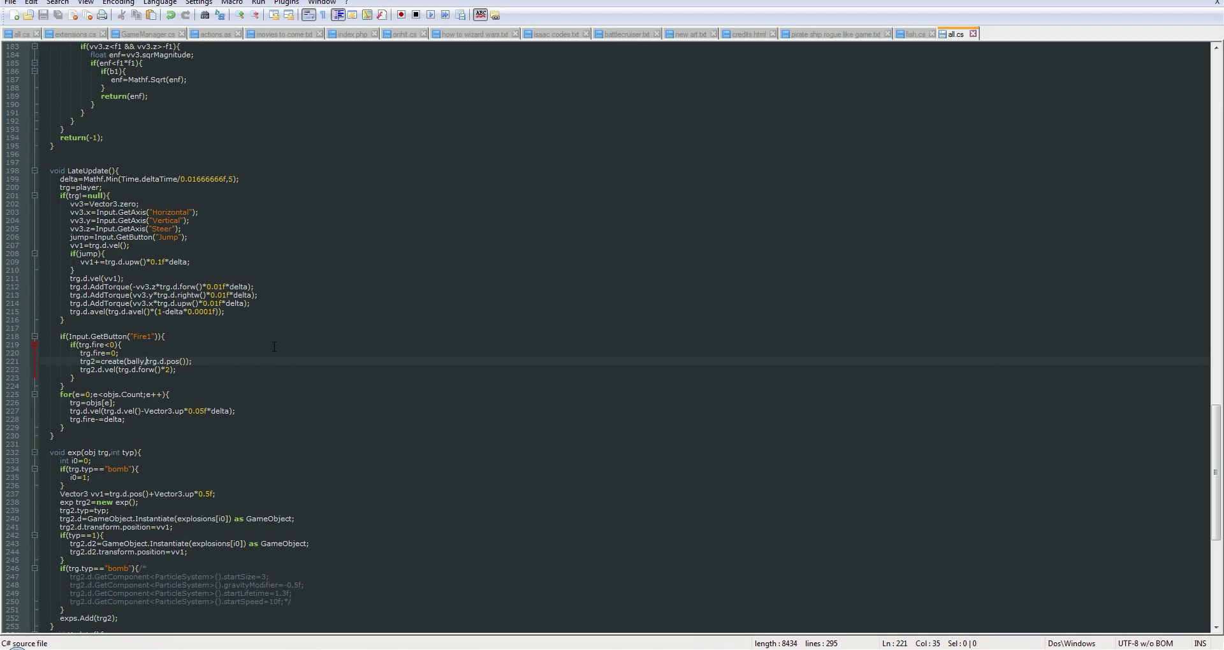
key("Left")
type("+trg.")
type("d.pos")
type("()")
key("BackSpace")
key("BackSpace")
key("BackSpace")
type("forw")
key("ctrl+s")
key("alt+Tab")
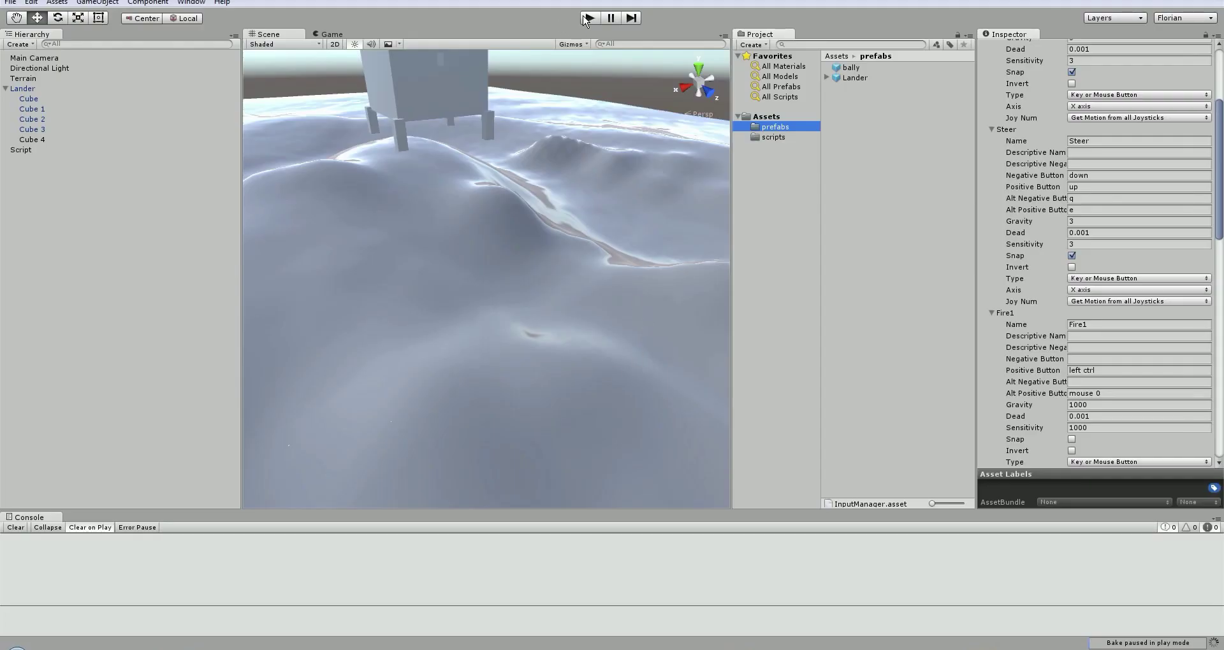
left_click(585, 19)
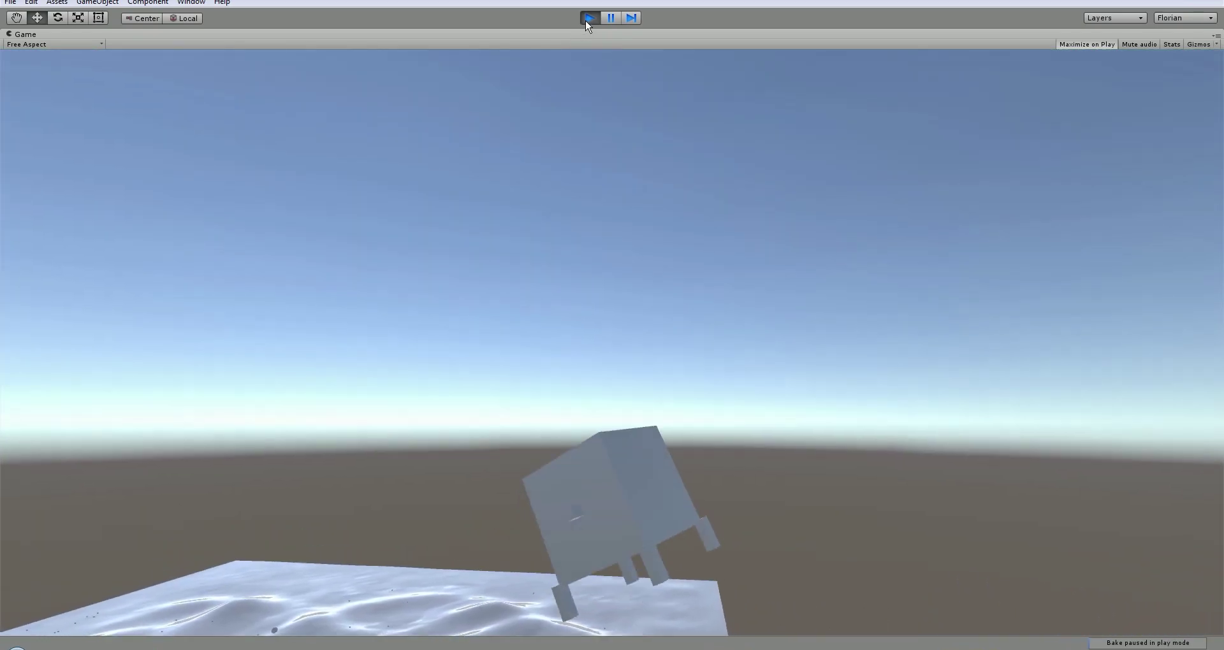
left_click(587, 18)
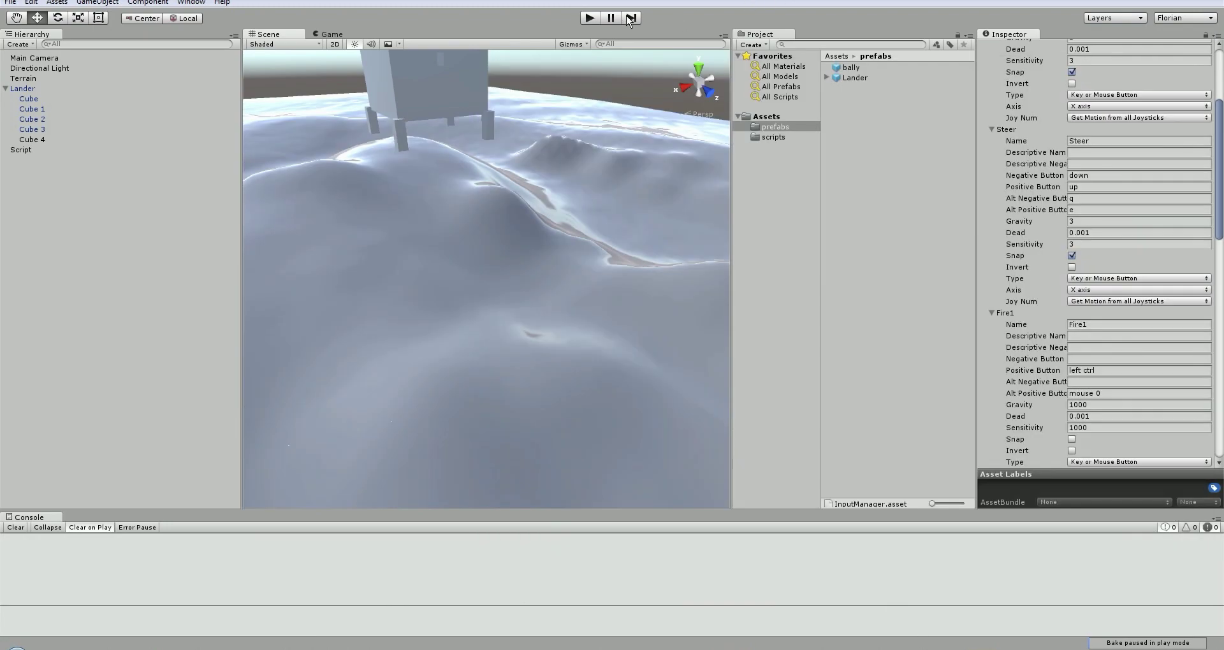
Play-test the lander game to watch the fired balls, stop it, and return to all.cs
left_click(587, 20)
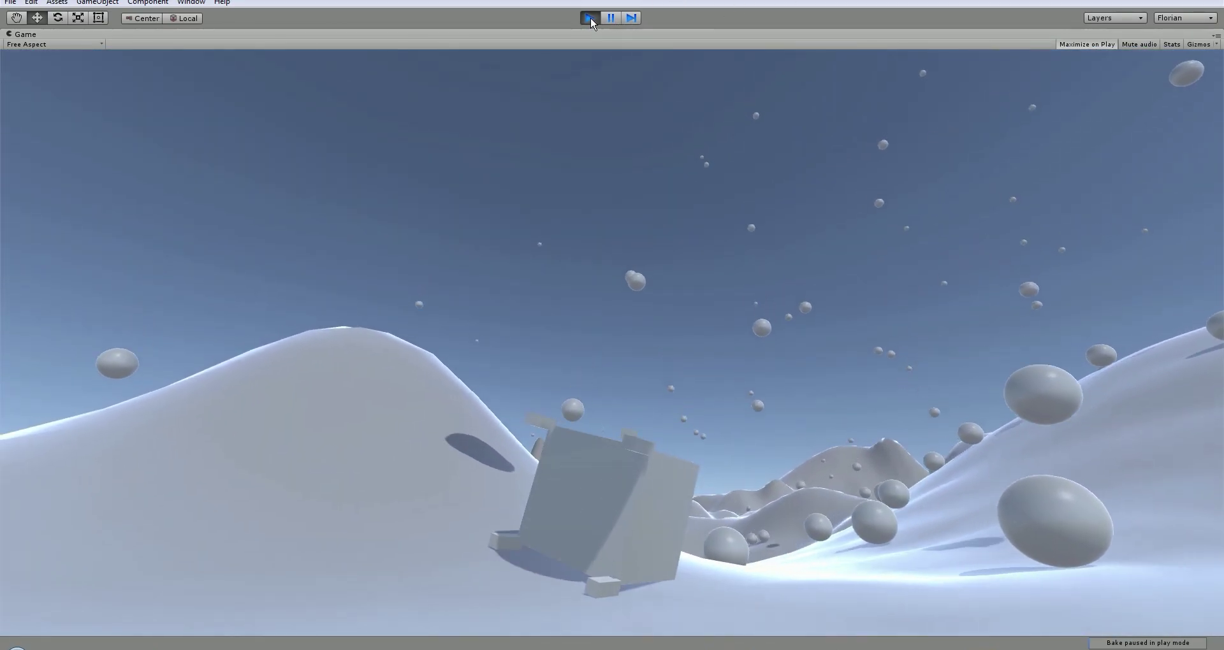
left_click(590, 17)
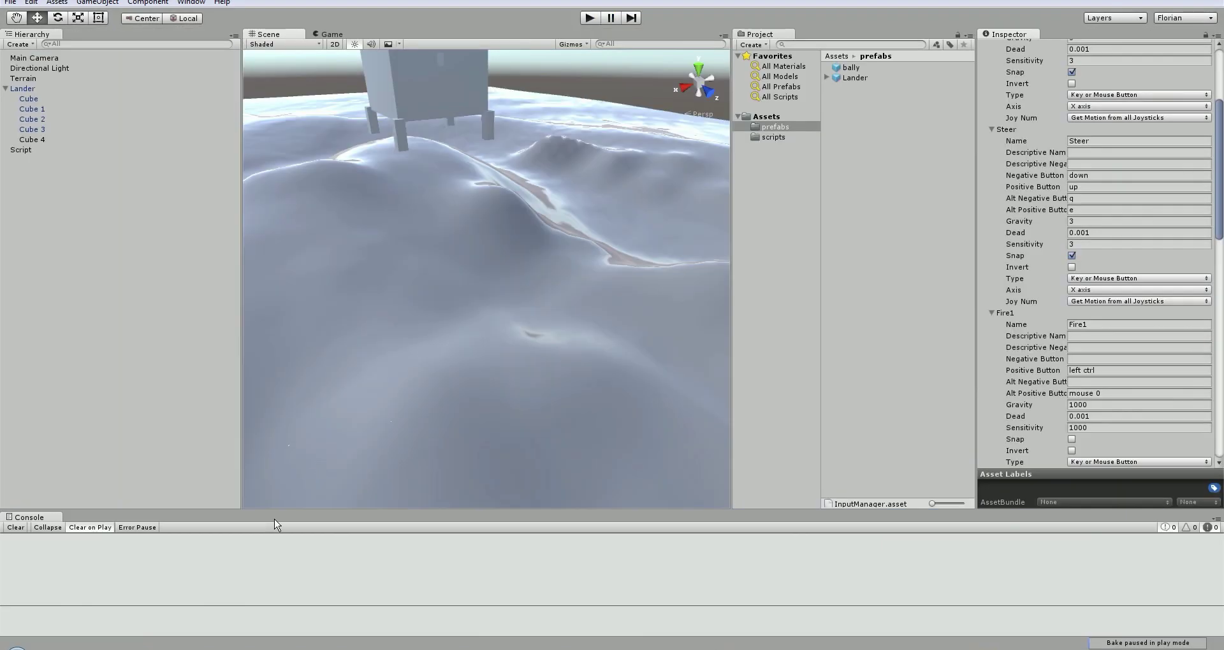
key("alt+Tab")
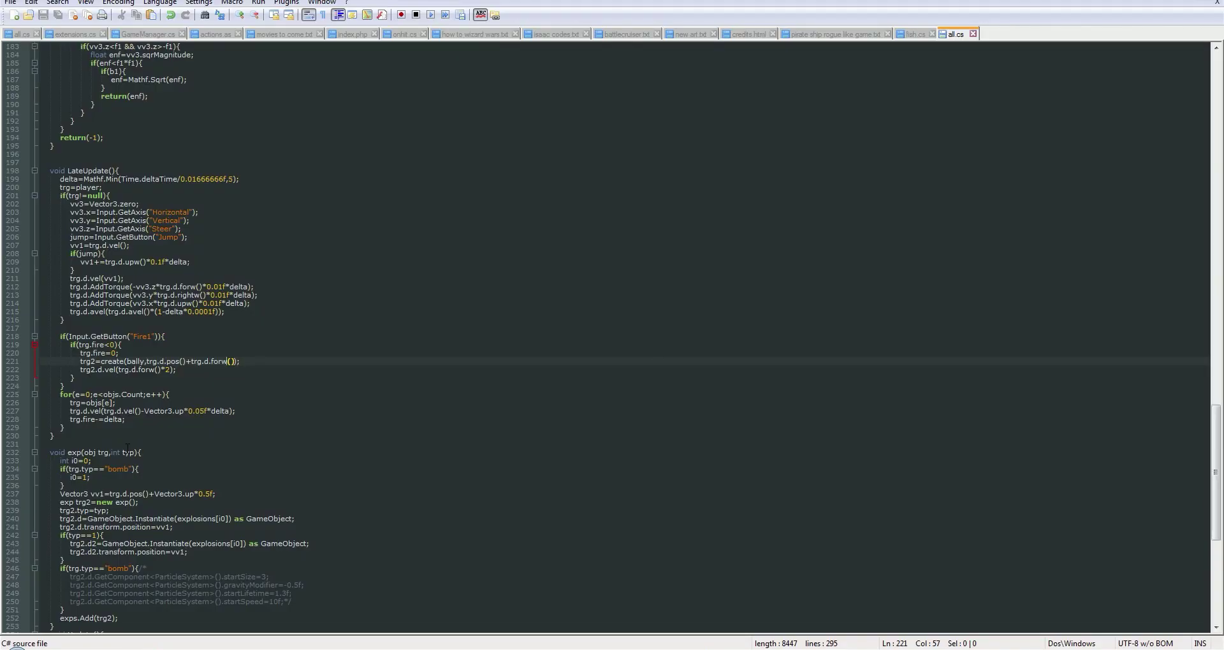
Delete the empty line 217 before the Fire1 check
left_click(228, 371)
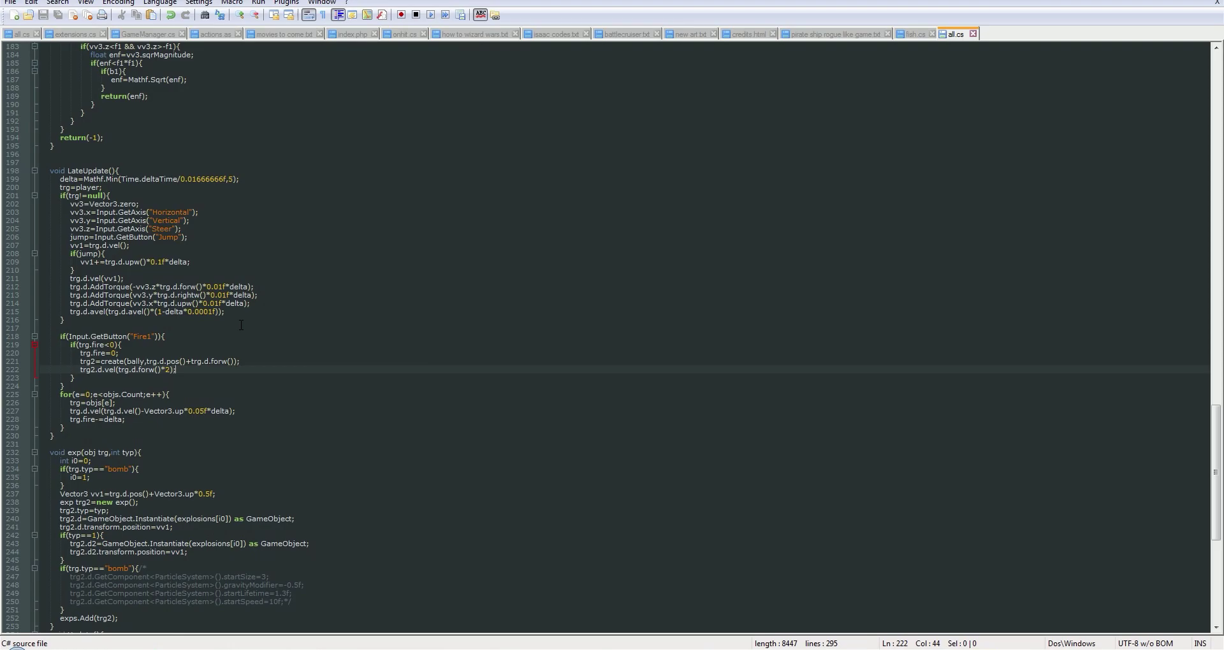
left_click(111, 326)
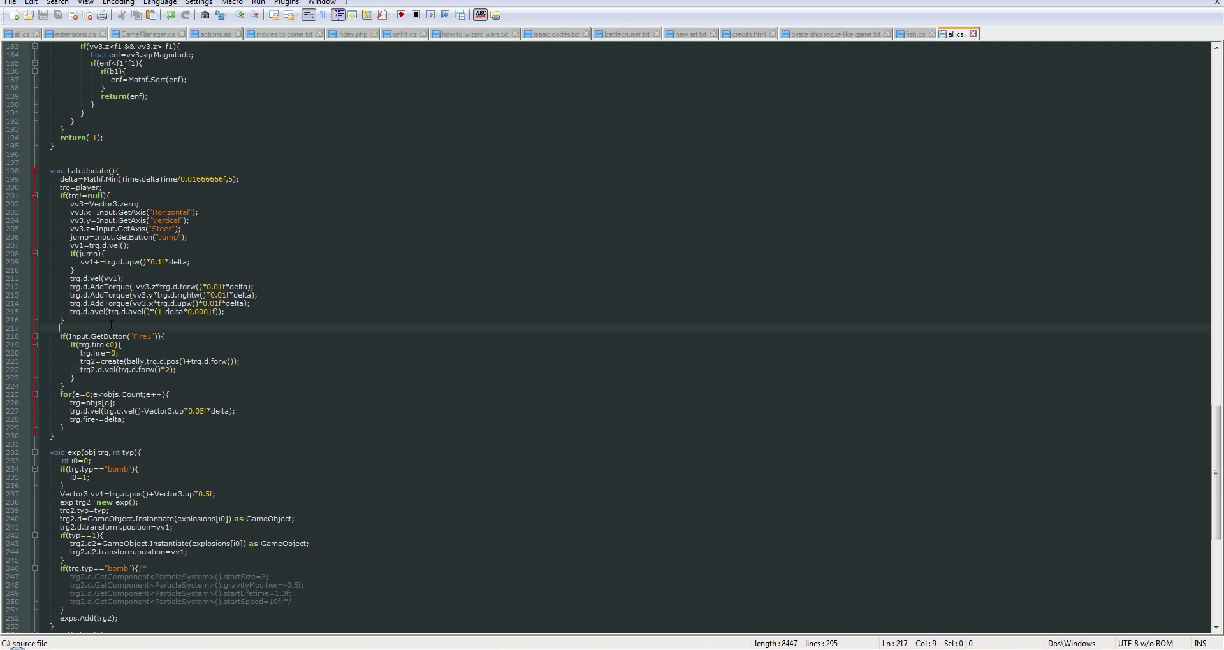
key("BackSpace")
key("BackSpace")
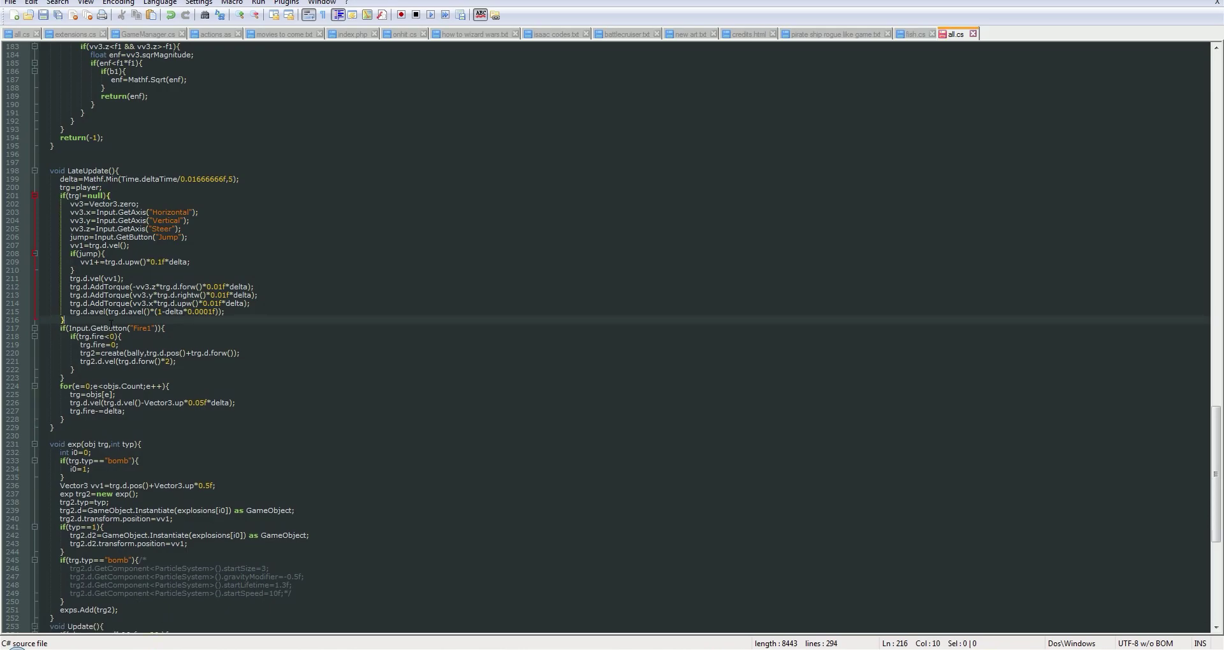
Change the cooldown reset to trg.fire=10; and save all.cs
left_click(245, 359)
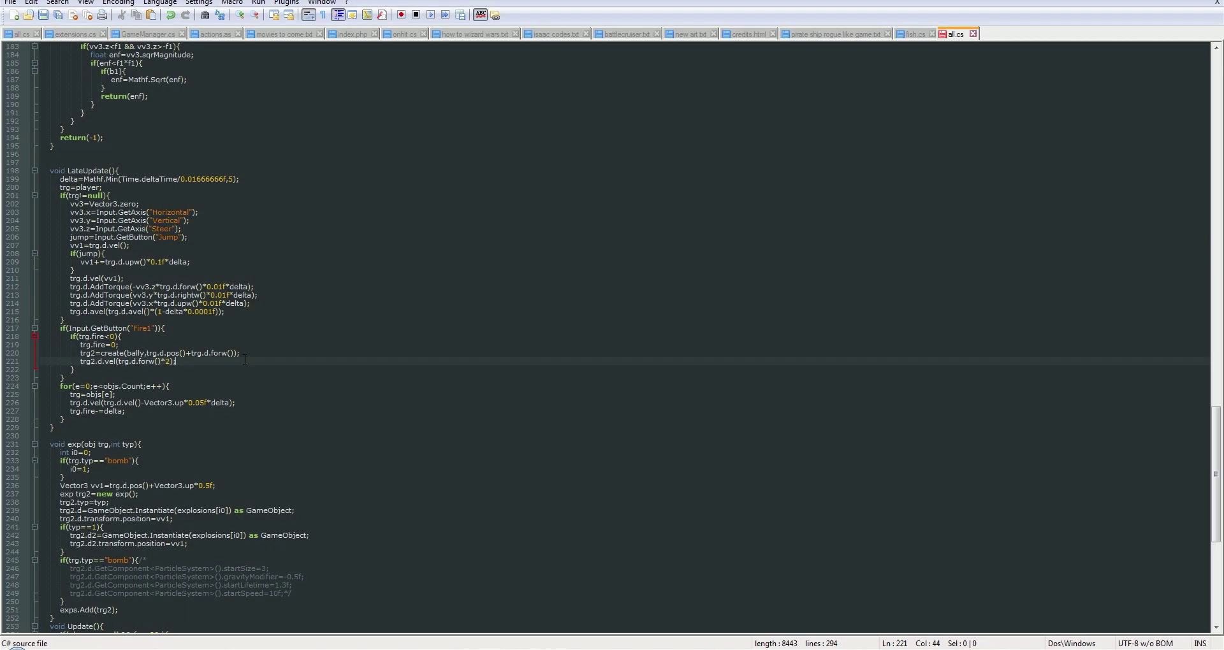
left_click(136, 339)
type("1")
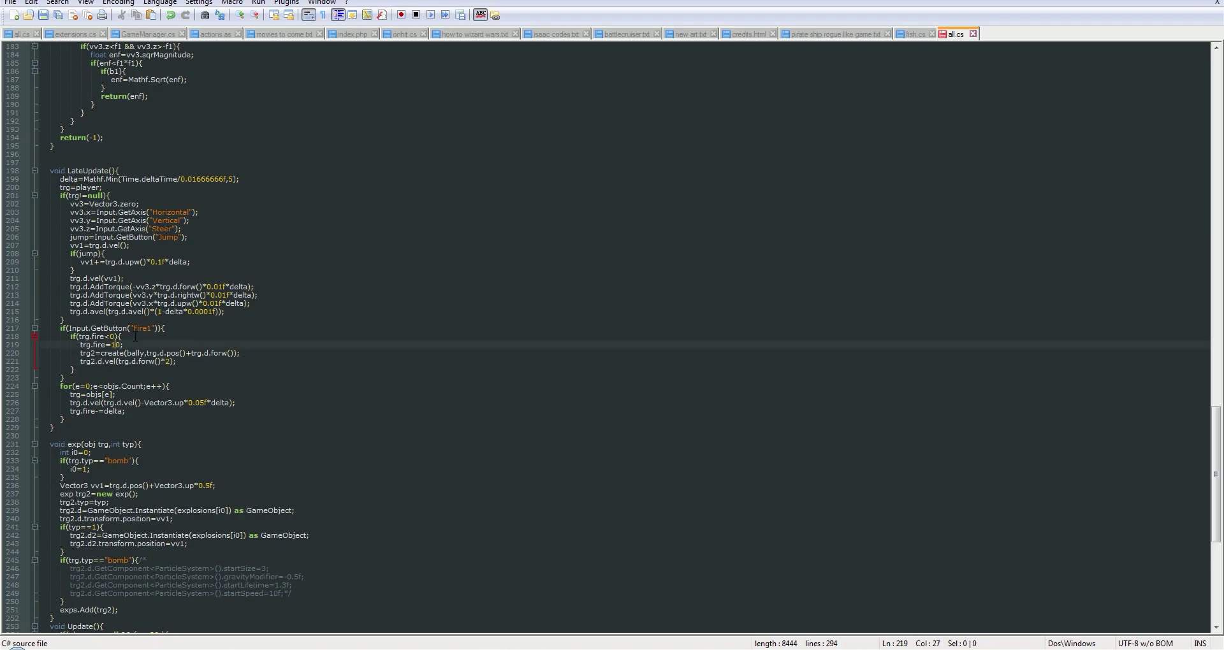
key("ctrl+s")
left_click(257, 359)
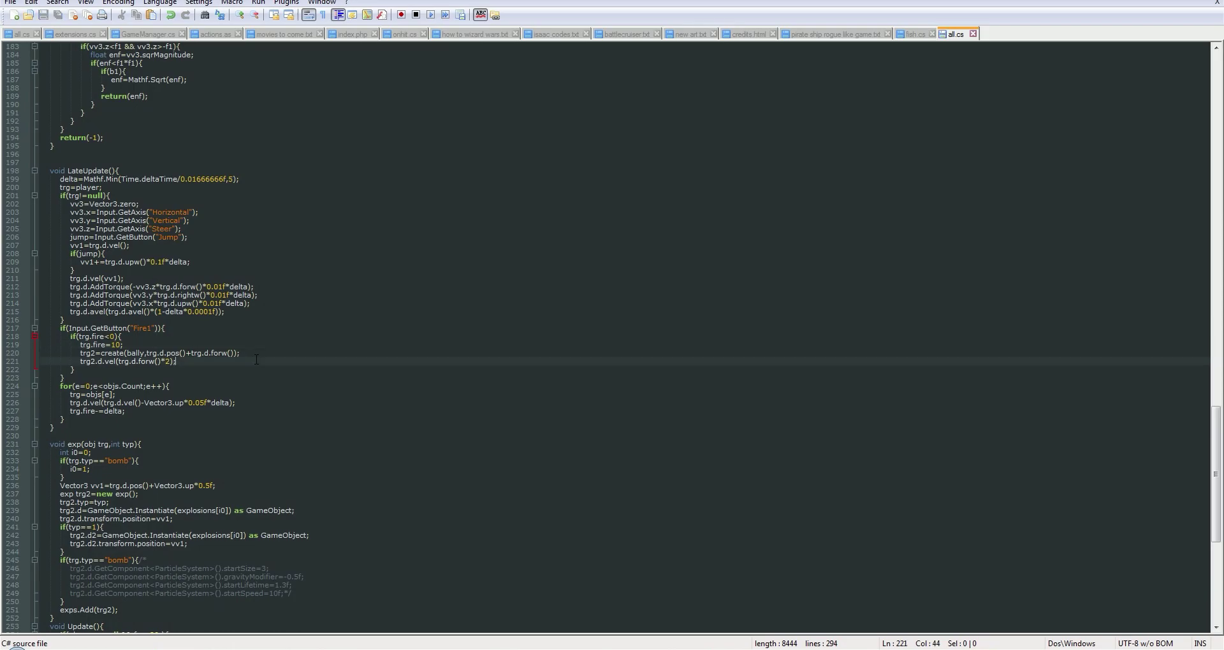
left_click(230, 354)
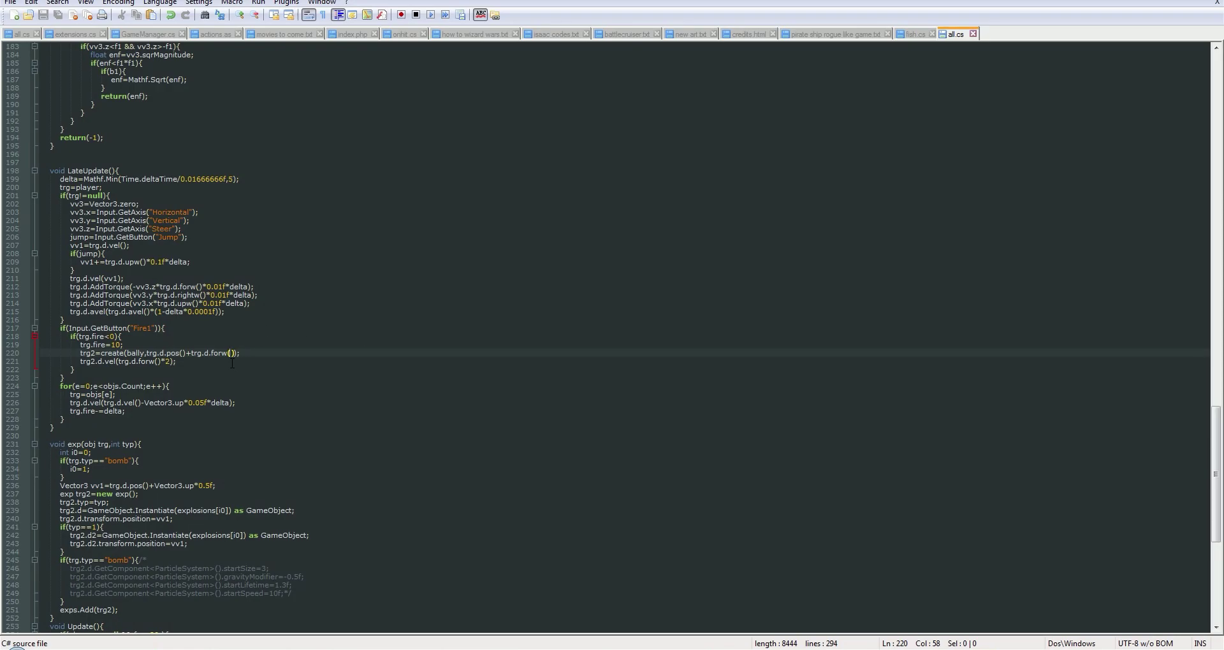
key("Down")
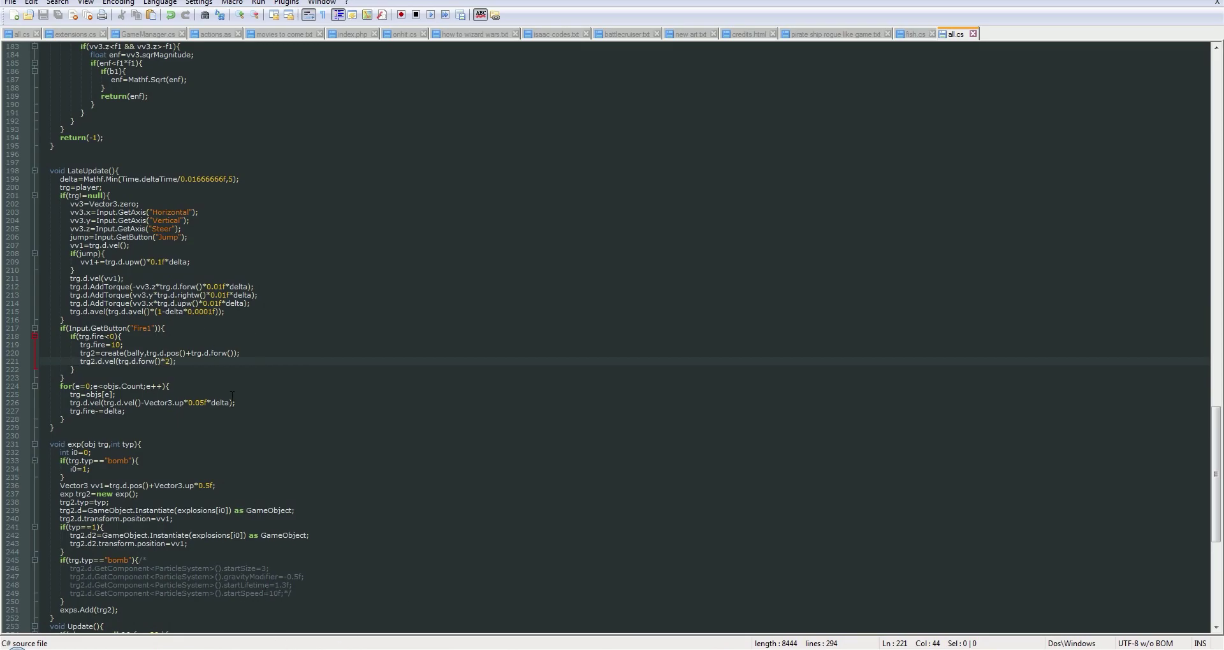
scroll(232, 396, "up", 5)
Paste a foreach over GetComponentsInChildren transforms with a Head_ name check below LateUpdate
scroll(105, 306, "up", 1)
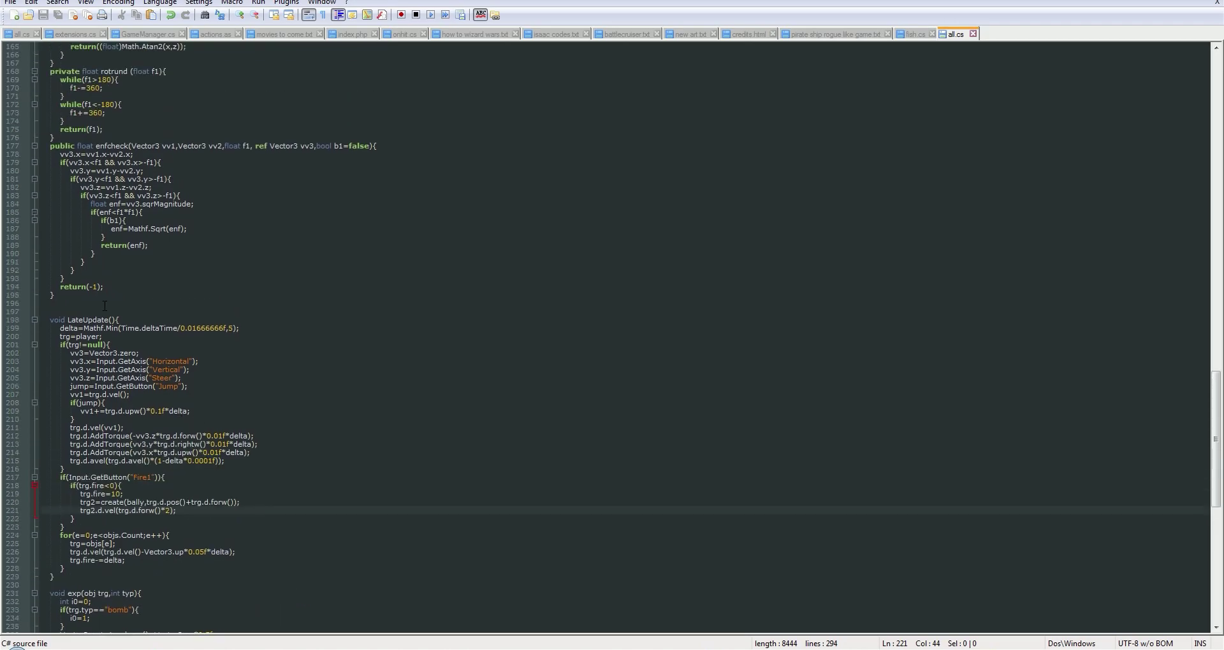
left_click(106, 577)
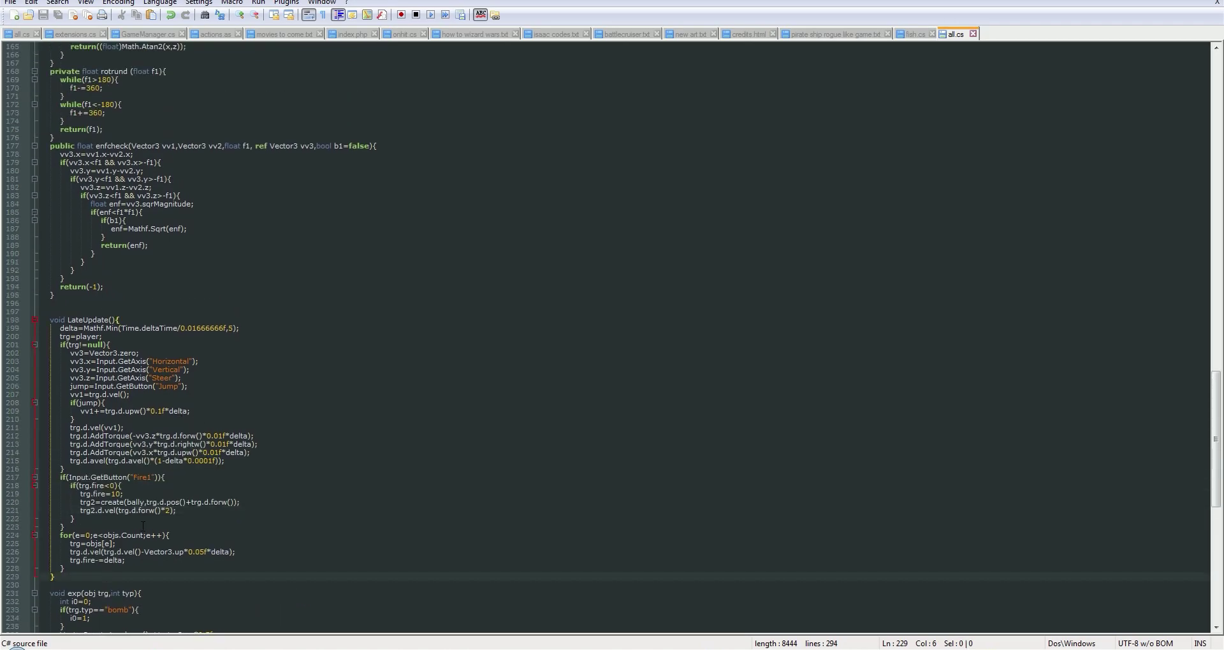
key("Return")
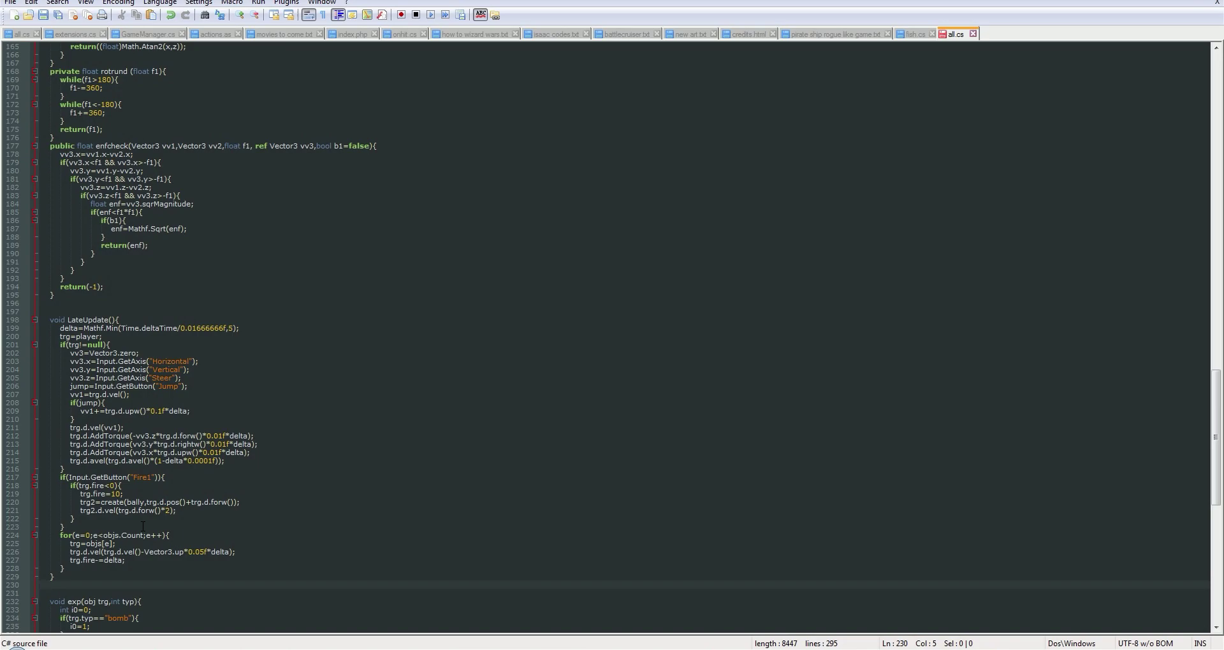
type("foreach(Transform child in trg.d.GetComponentsInChildren<Transform>()) { \t\t\t\tif(child.name.Contains(\"Head_\")){")
left_click(116, 576)
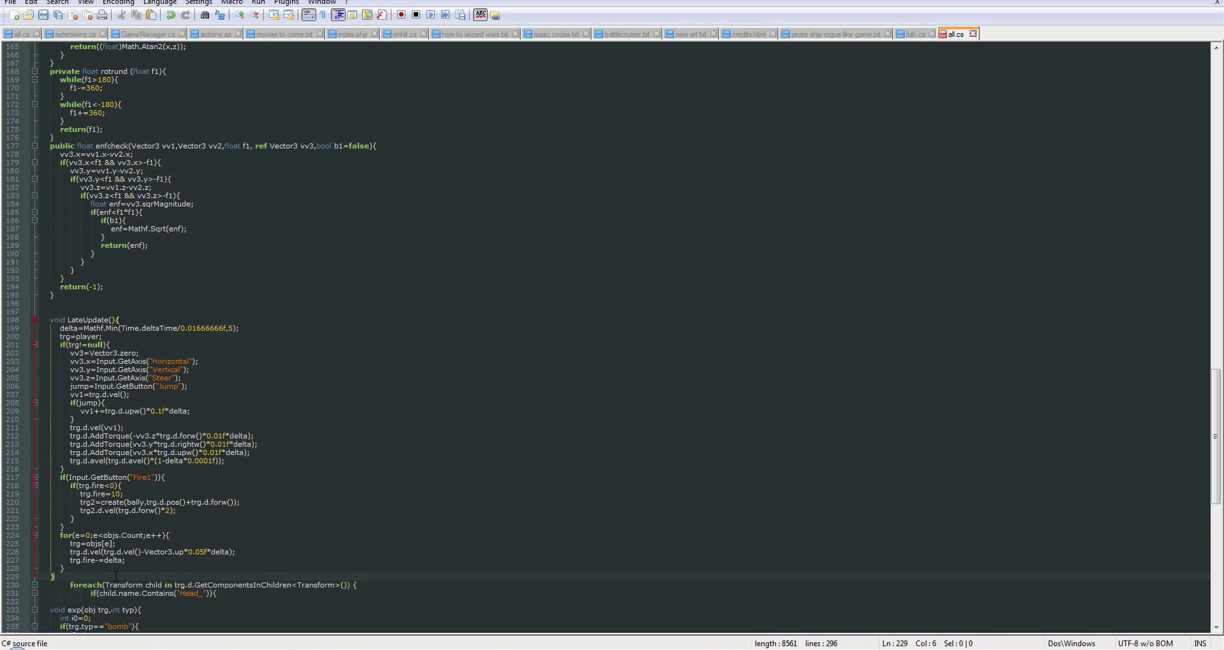
key("Return")
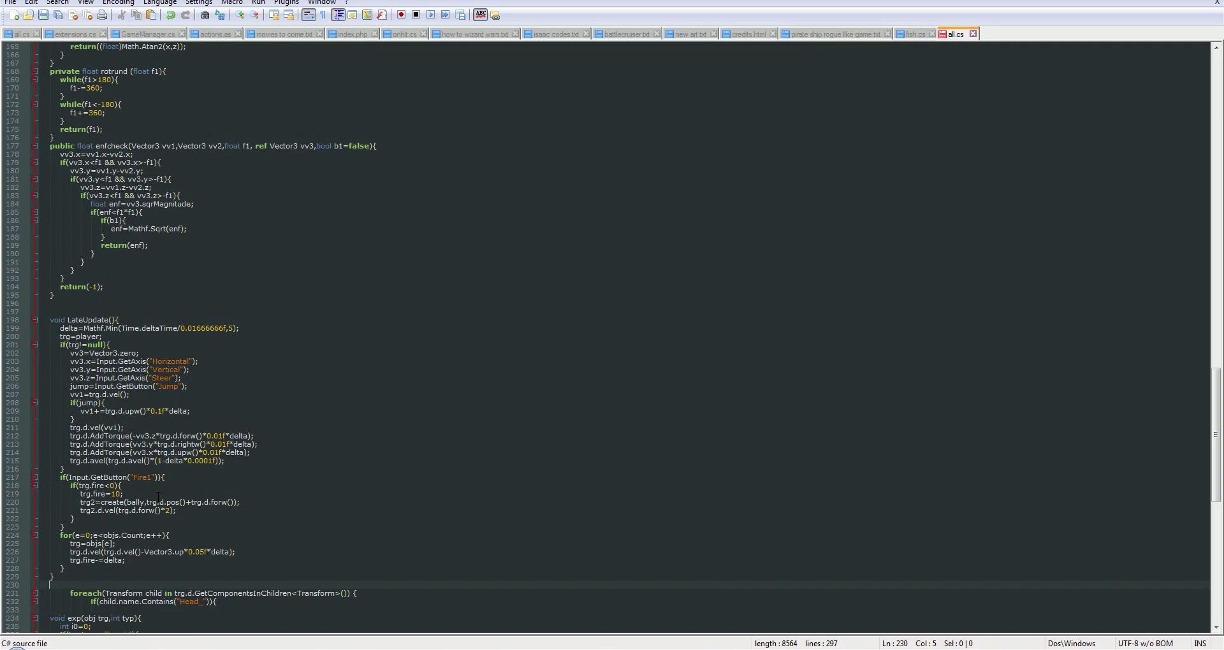
Declare the new method header as ignore(obj trg,obj trg2)
scroll(158, 497, "down", 4)
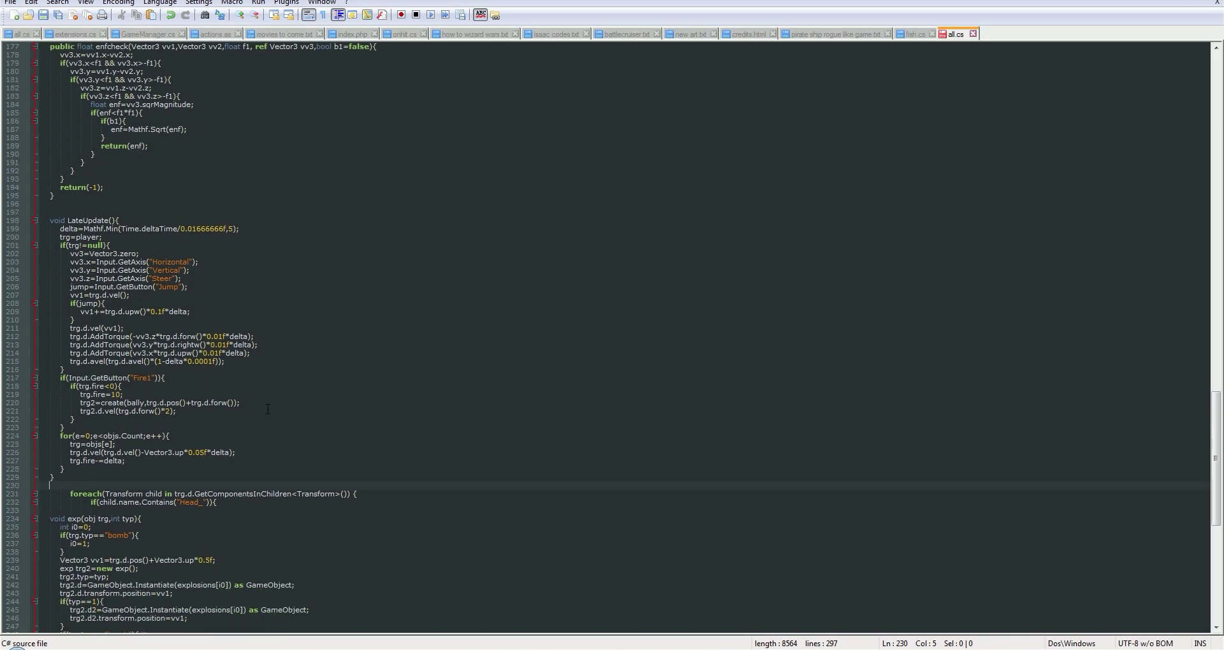
type("vod")
type(" outway")
key("BackSpace")
key("BackSpace")
key("BackSpace")
key("BackSpace")
key("BackSpace")
key("BackSpace")
type("ignore()")
key("Left")
key("Left")
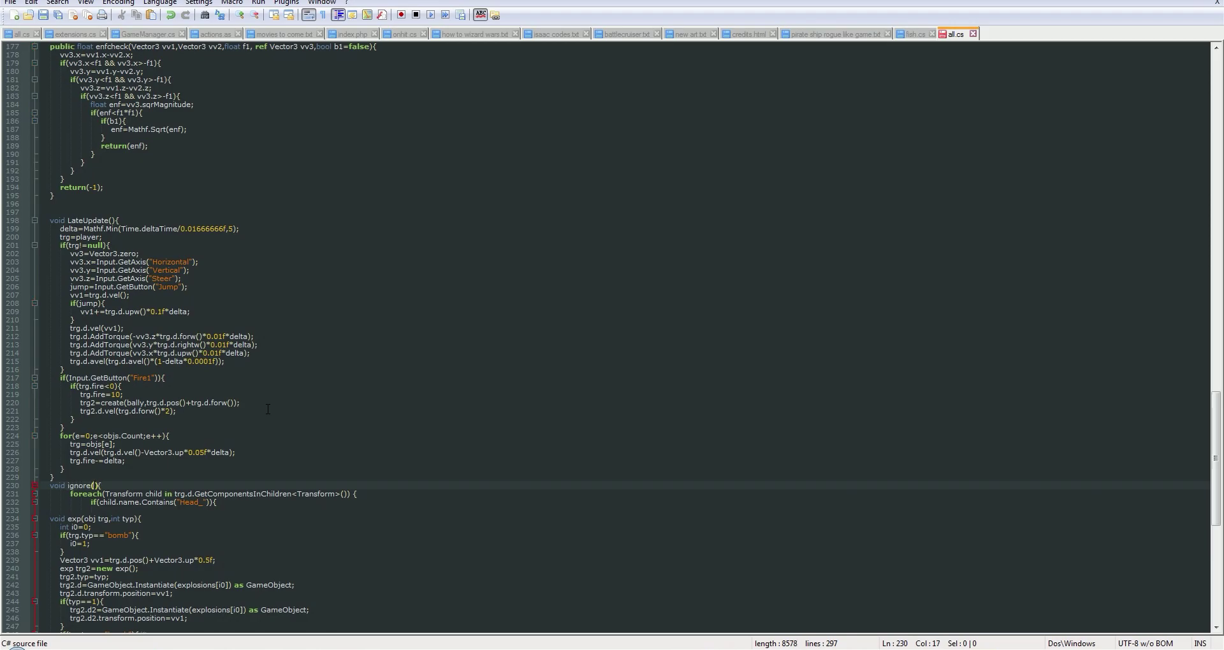
type("obj trg")
type(",obj tr")
type("g2")
Add the closing braces for the loop and method and fix the foreach indentation
left_click(248, 502)
key("Return")
key("Return")
type("}")
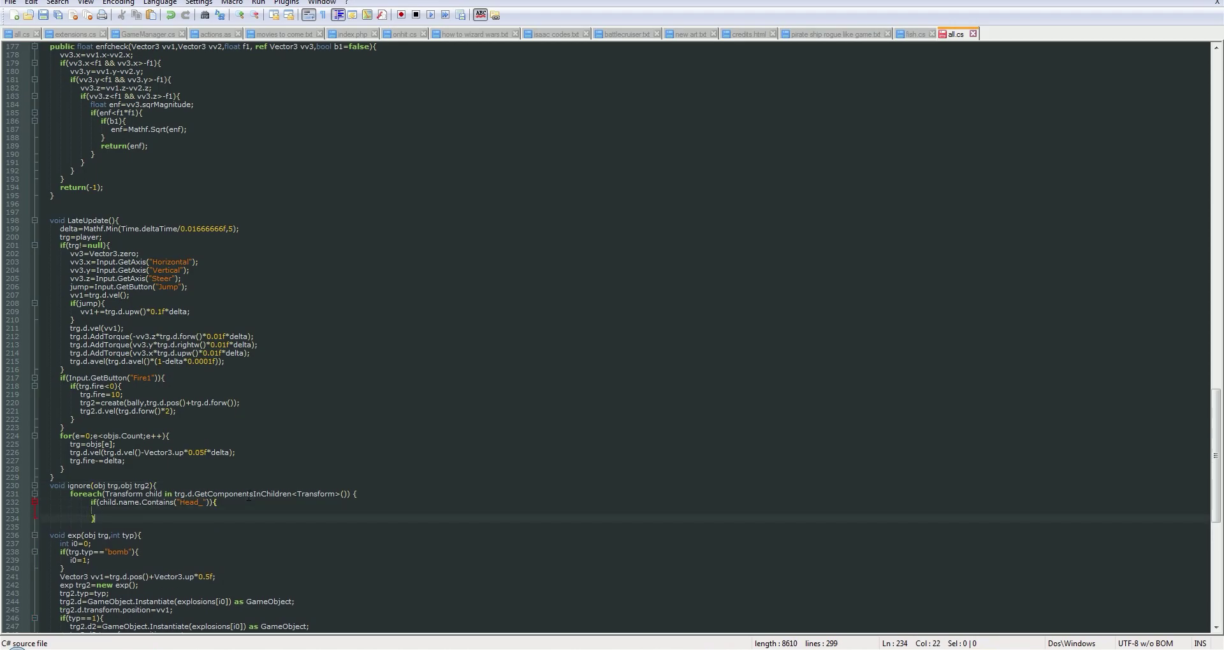
key("Left")
key("BackSpace")
key("BackSpace")
key("BackSpace")
key("Down")
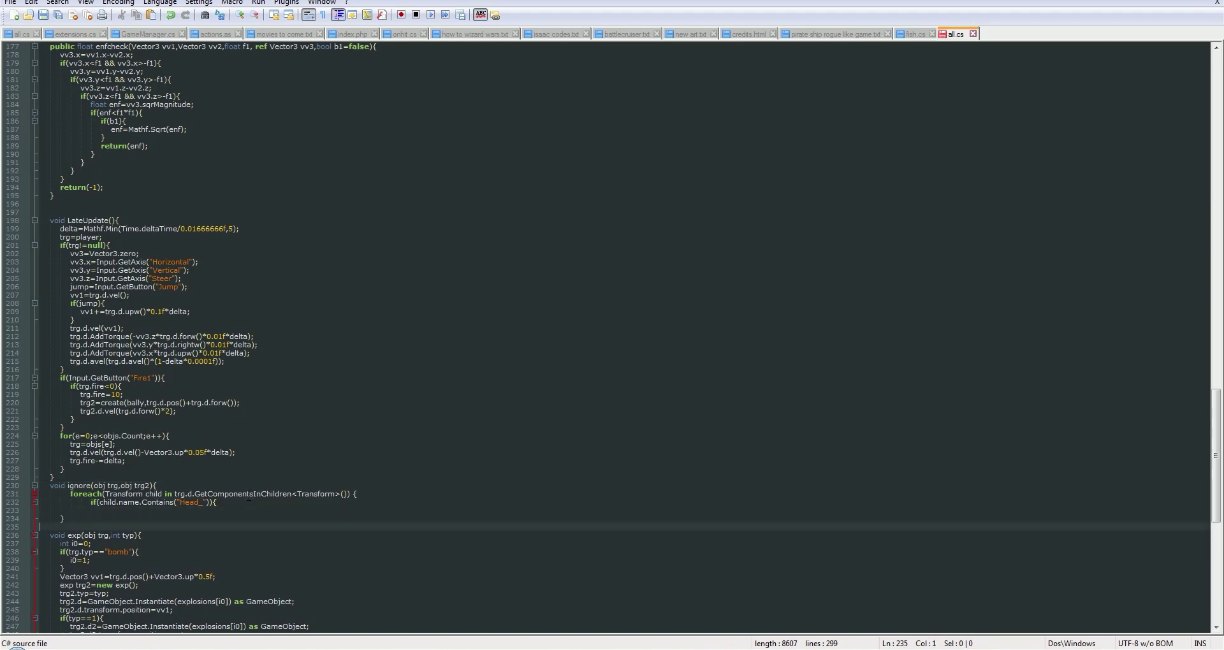
key("Tab")
key("Tab")
key("Tab")
type("}")
key("BackSpace")
key("BackSpace")
left_click(70, 494)
key("BackSpace")
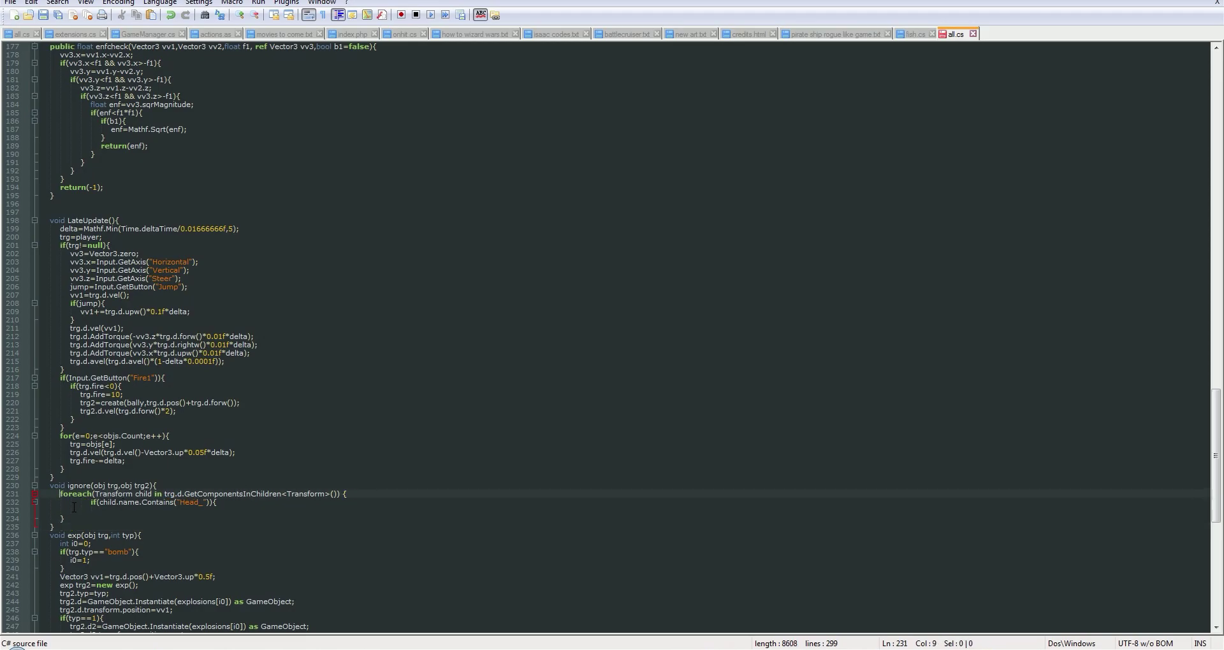
left_click(201, 486)
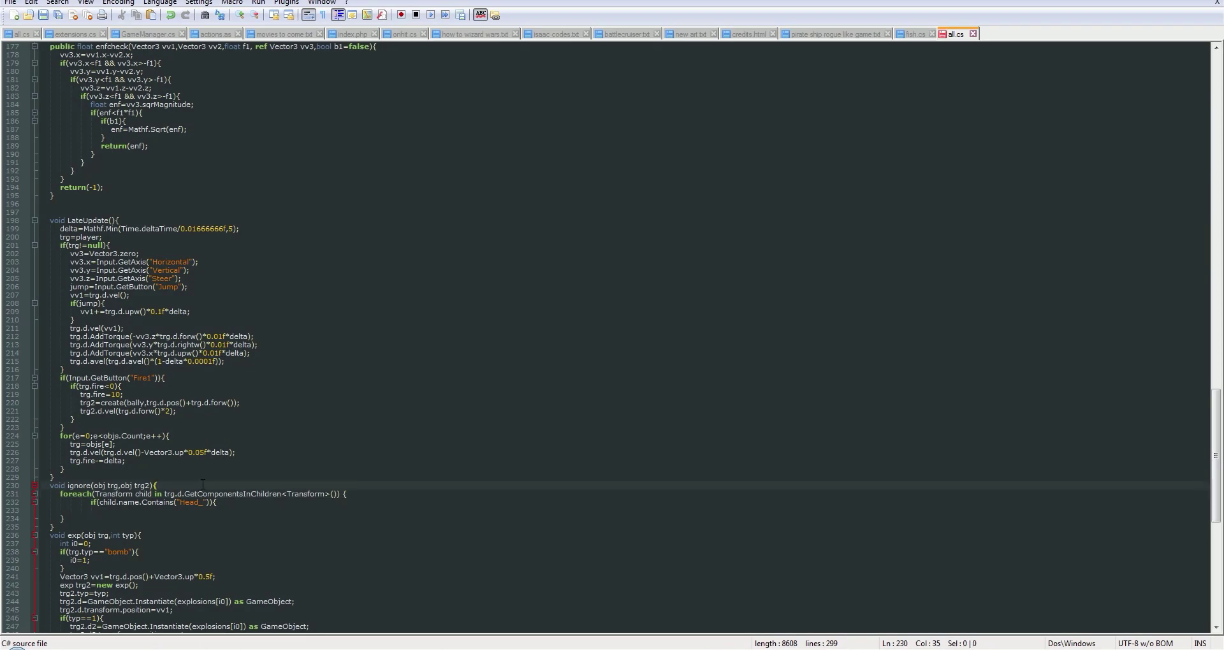
Change the loop's GetComponentsInChildren type from Transform to Collider
left_click(175, 494)
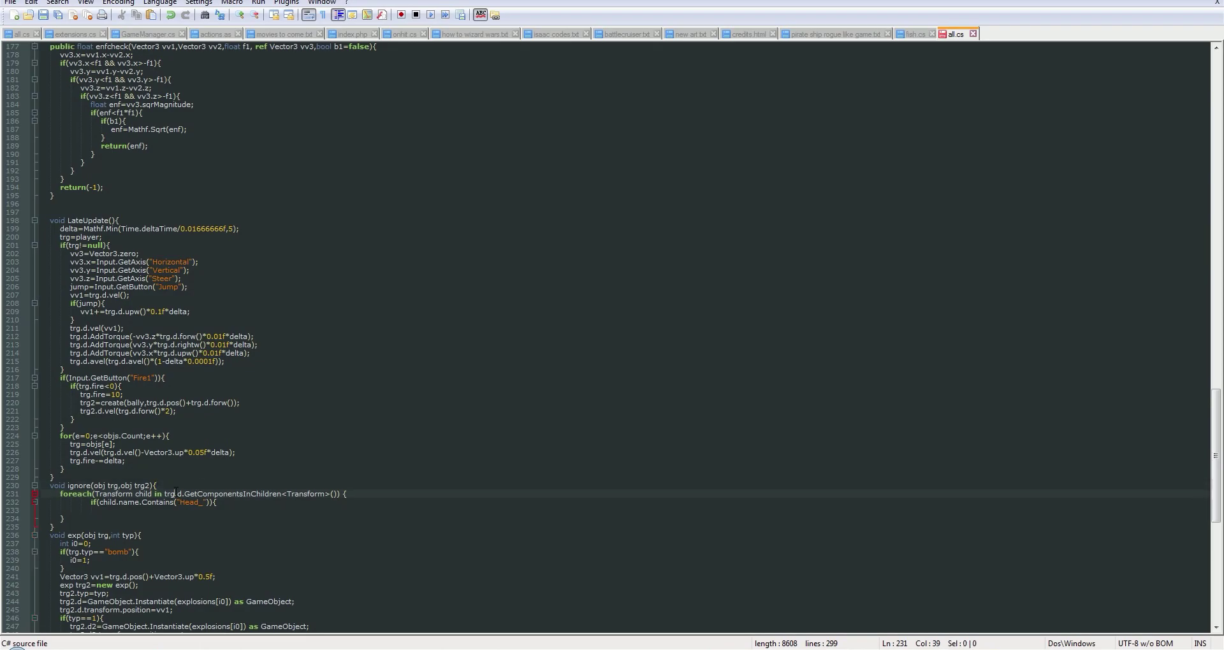
left_click(244, 501)
left_click(318, 508)
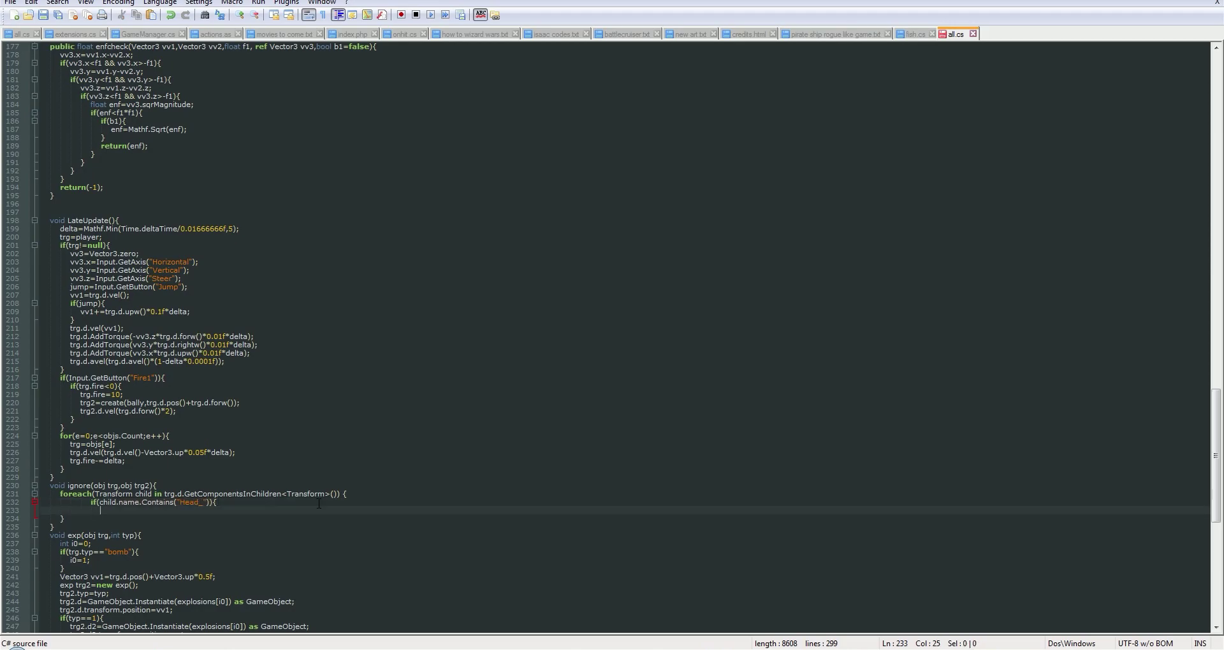
left_click_drag(325, 494, 290, 494)
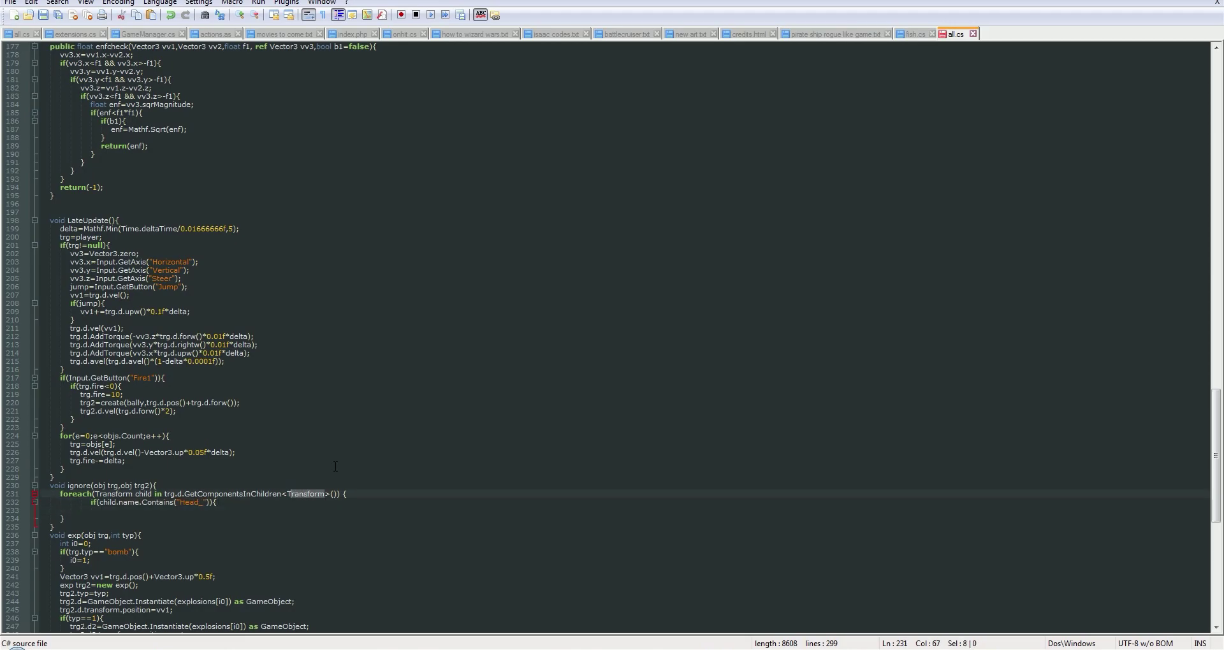
key("BackSpace")
key("BackSpace")
type("Collider")
Delete the if(child.name.Contains("Head_")) line from the loop
left_click(228, 501)
left_click_drag(231, 501, 90, 502)
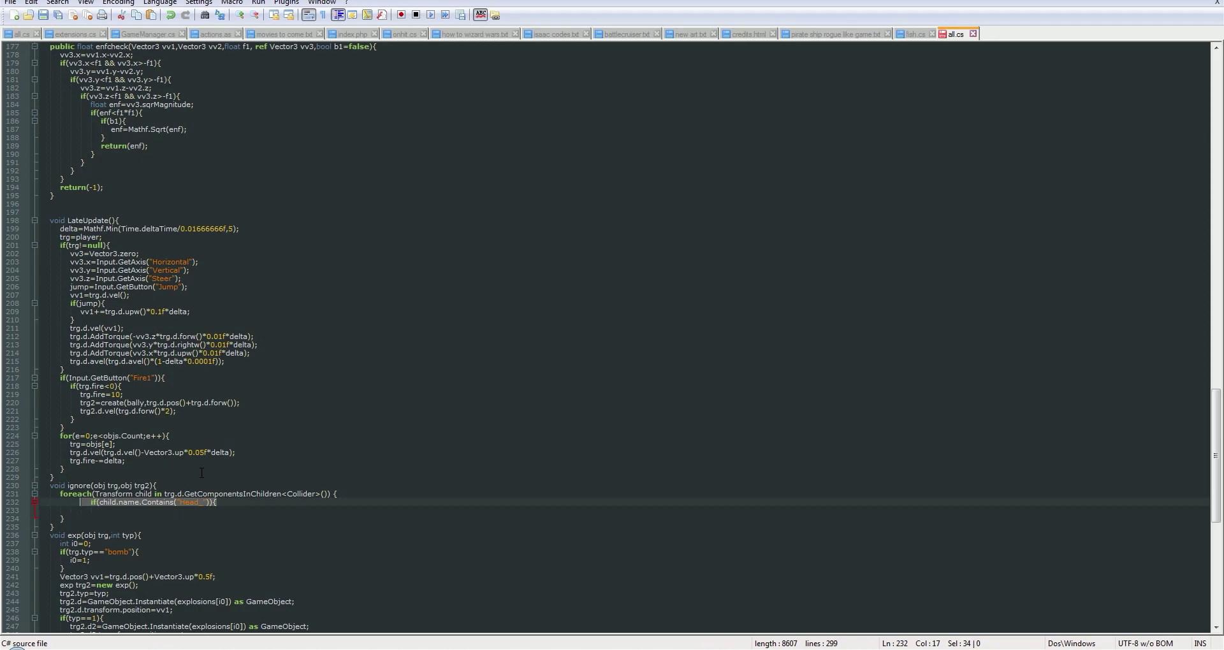
key("Home")
key("Down")
key("Down")
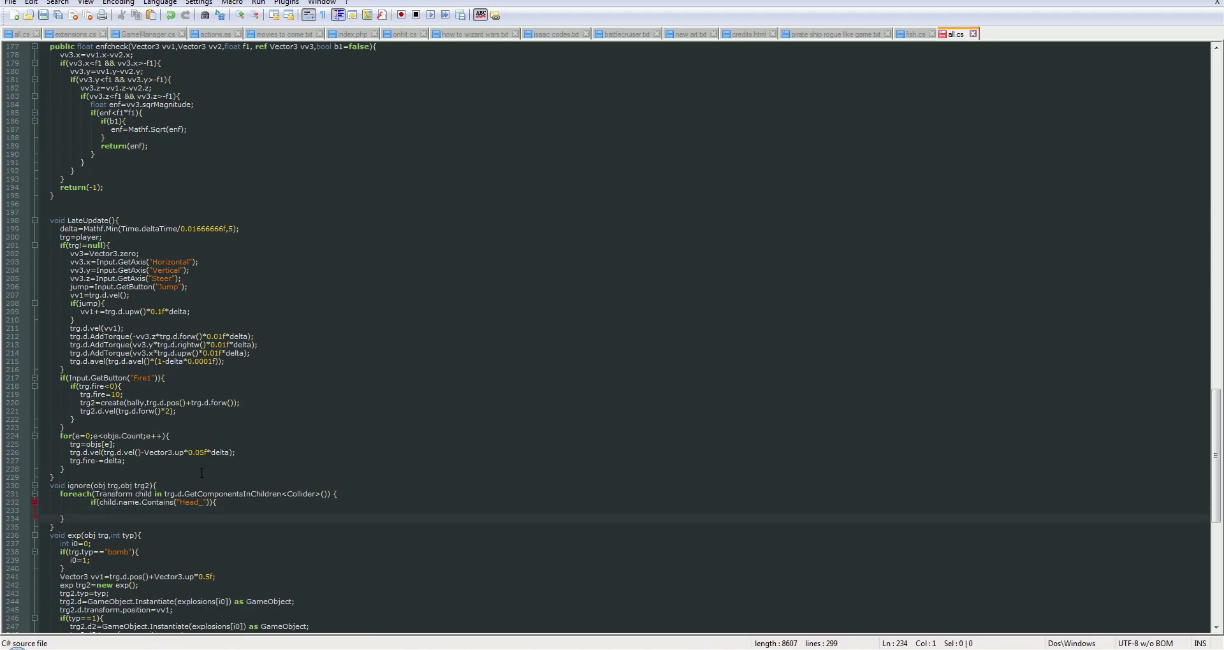
left_click(206, 502)
key("BackSpace")
key("BackSpace")
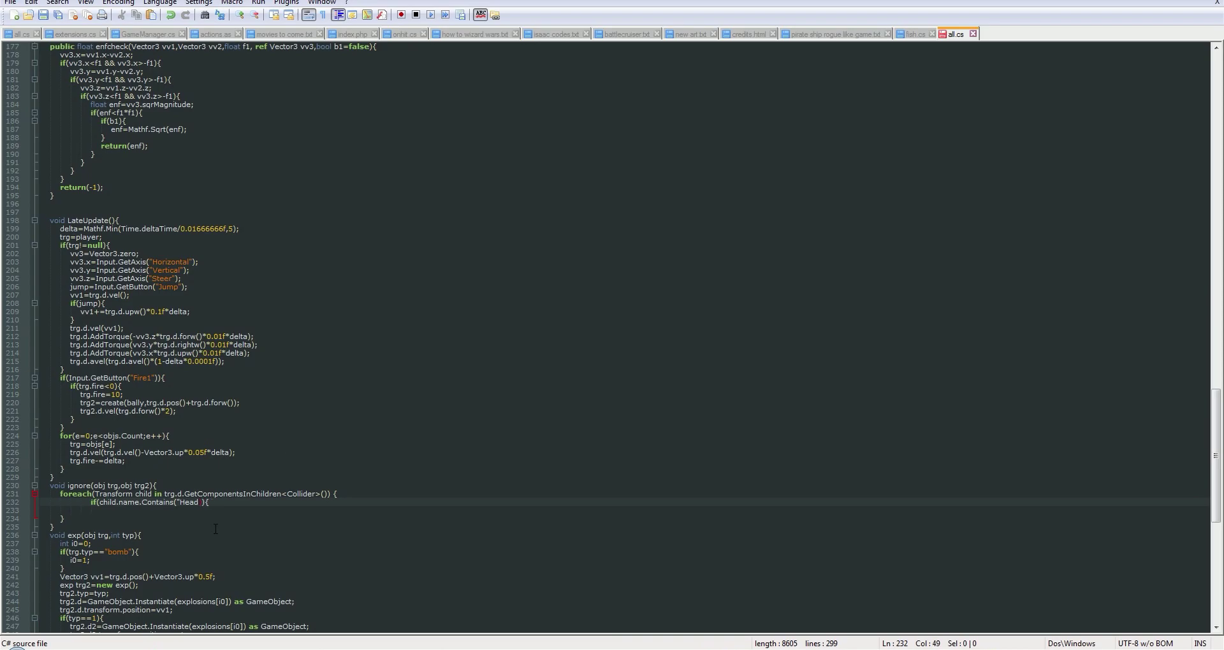
key("ctrl+shift+Left")
key("ctrl+shift+Left")
key("ctrl+shift+Left")
key("ctrl+shift+Left")
key("ctrl+shift+Left")
key("ctrl+shift+Left")
key("ctrl+shift+Left")
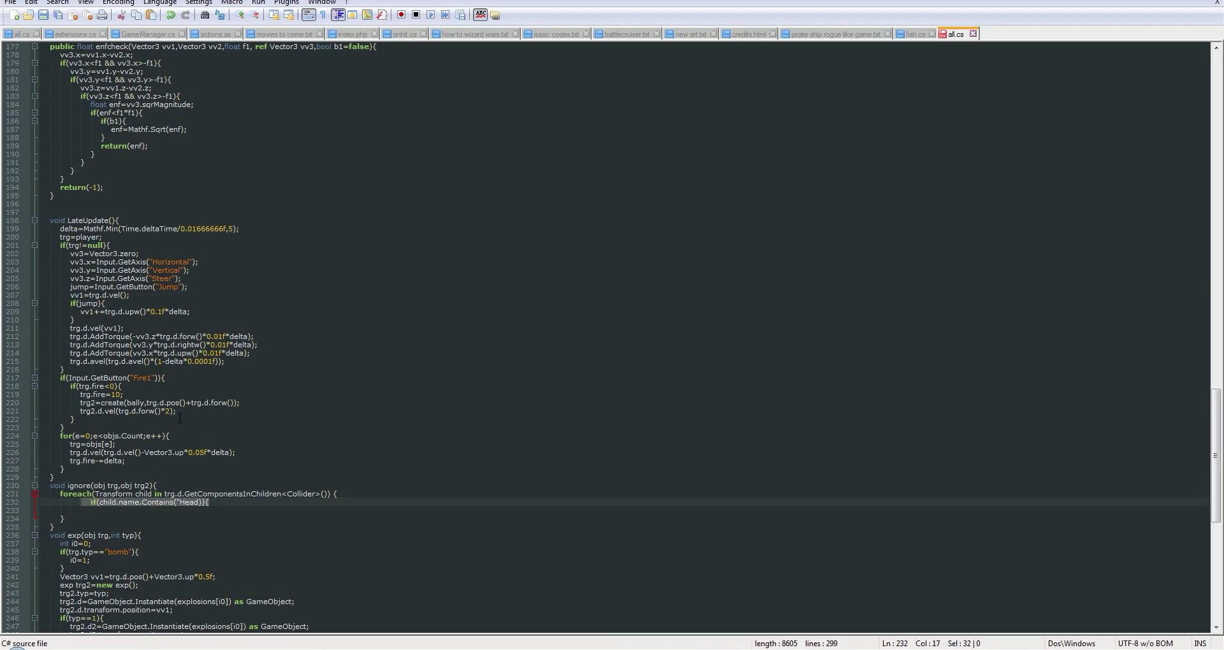
key("BackSpace")
key("BackSpace")
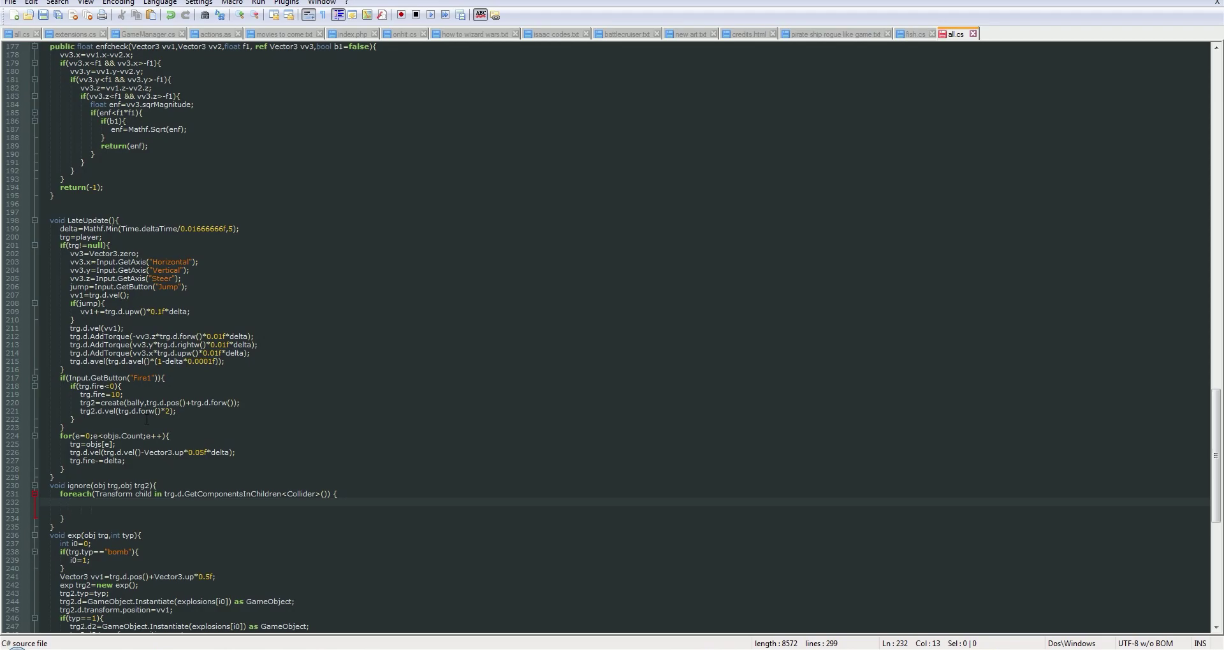
Duplicate the foreach Collider loop with Ctrl+D and add a matching closing brace
left_click_drag(92, 517, 41, 495)
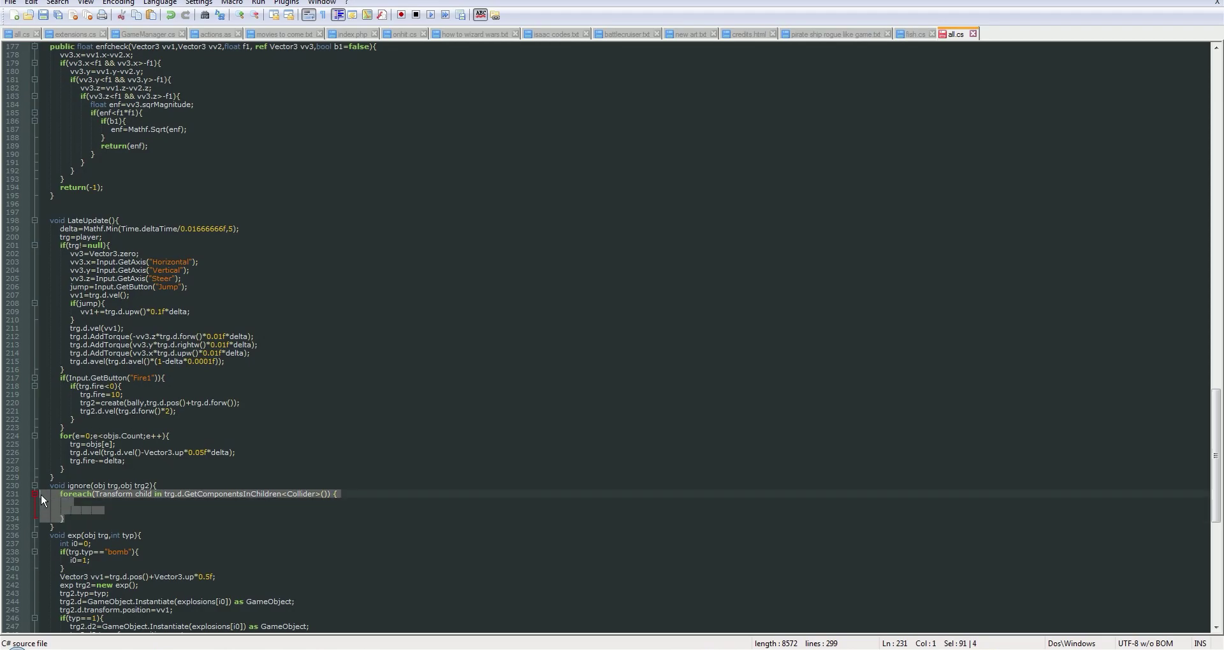
key("ctrl+d")
key("Right")
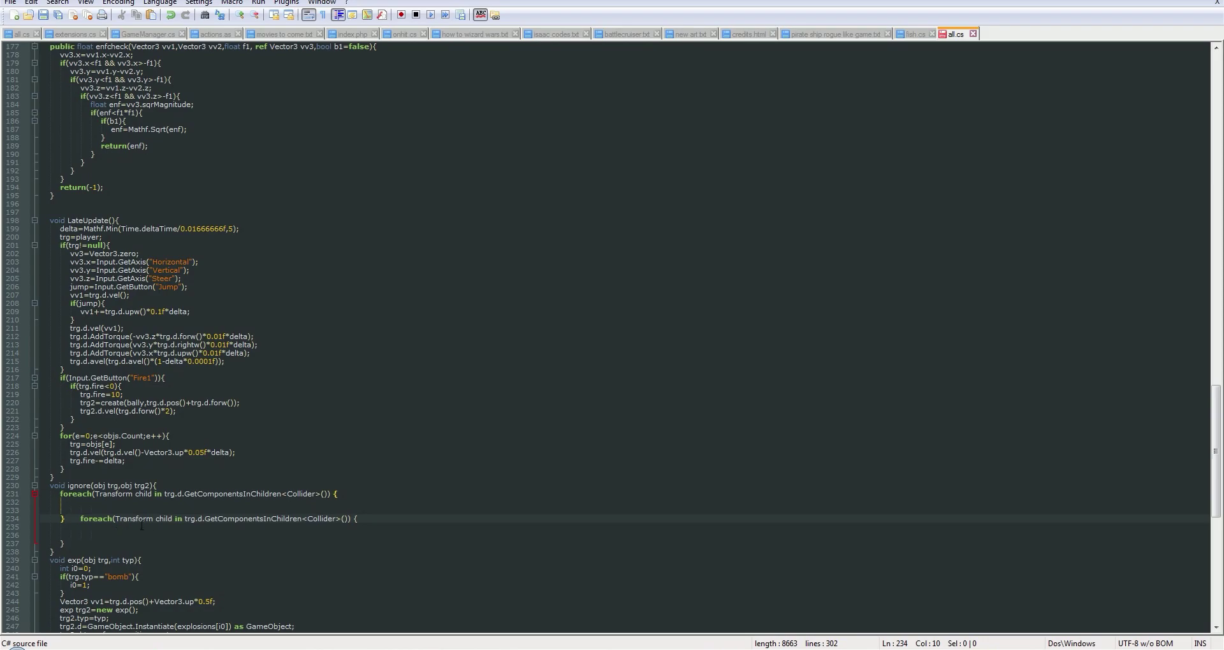
key("BackSpace")
left_click(106, 540)
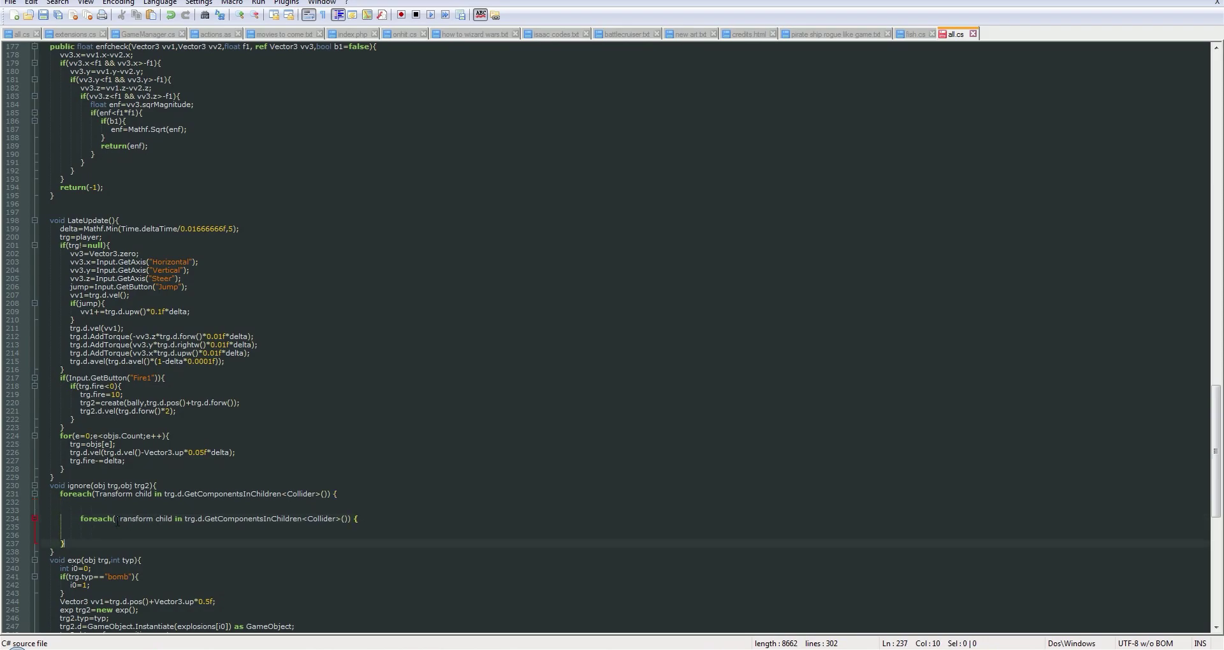
key("Return")
type("}")
Indent the copied loop inside the outer loop and remove the extra blank lines
key("Up")
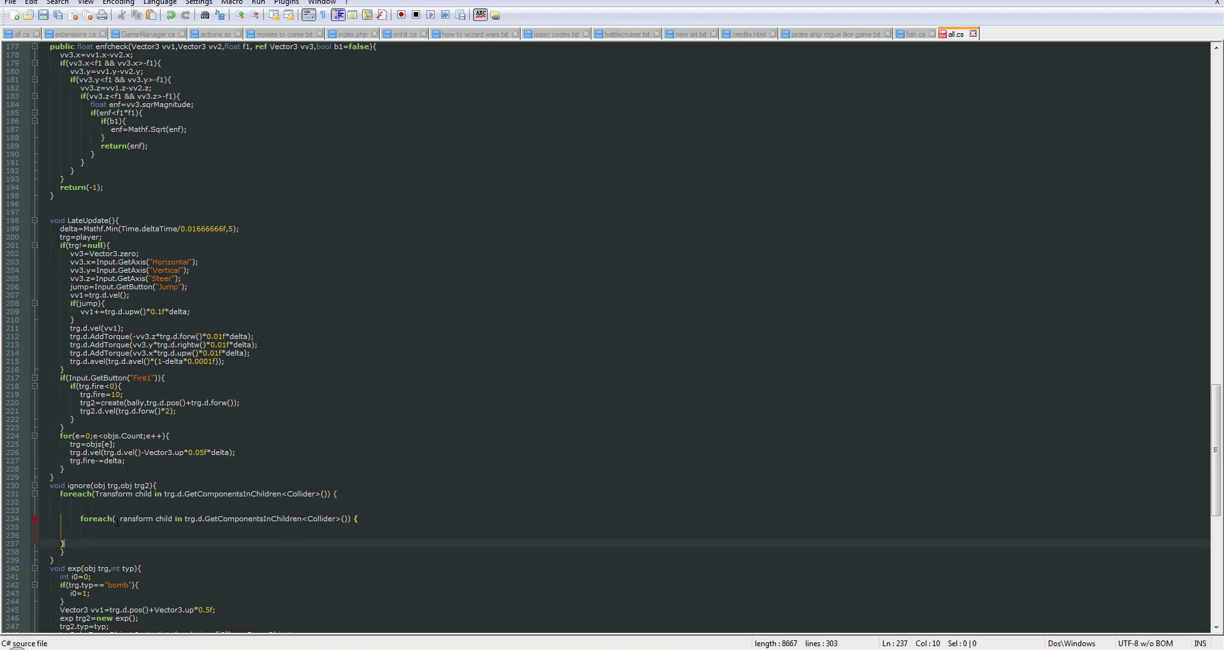
key("shift+Up")
key("shift+Up")
key("shift+Up")
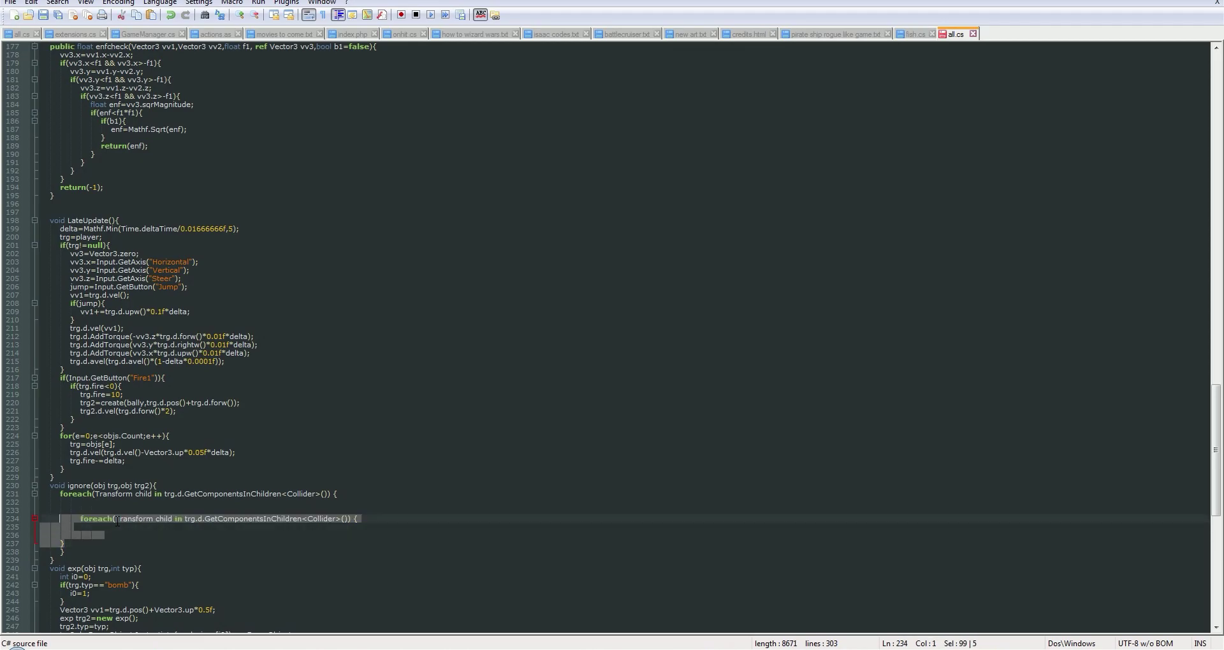
key("Tab")
key("Up")
key("Up")
key("BackSpace")
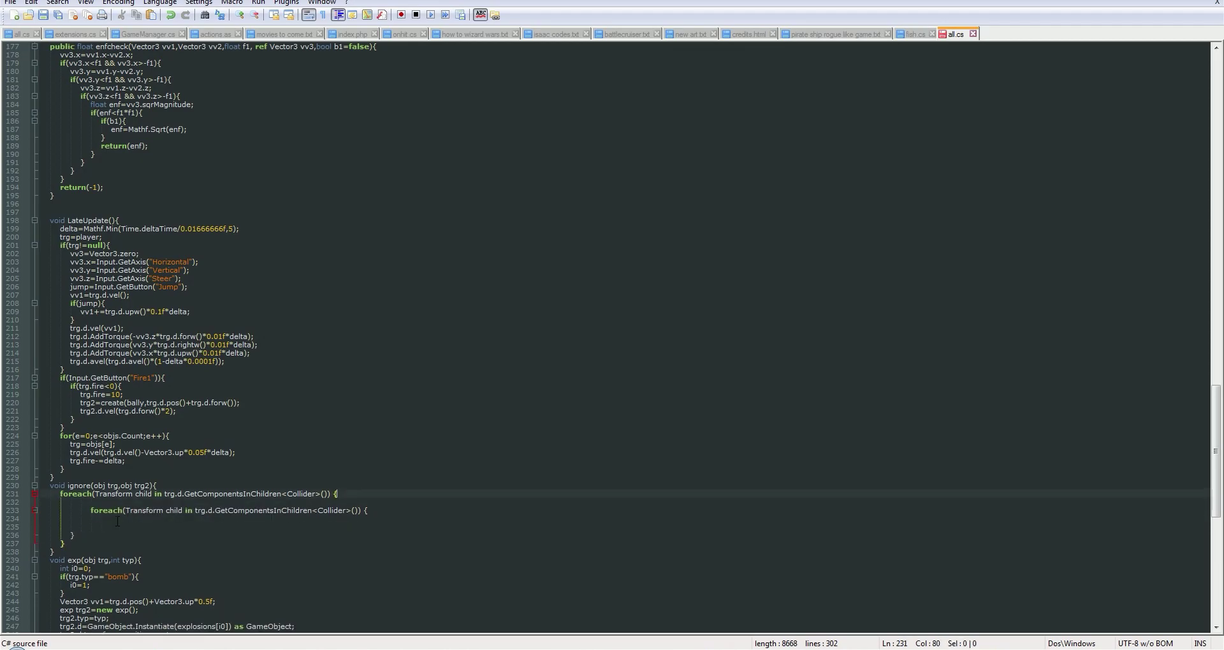
key("Down")
key("BackSpace")
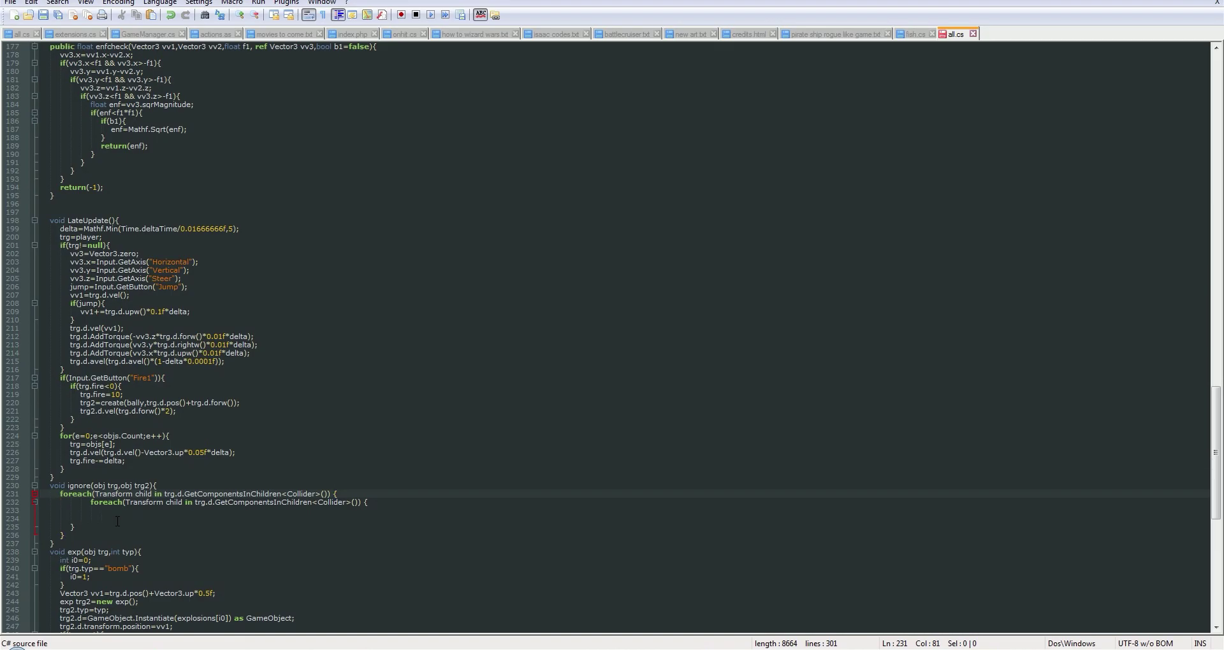
key("Down")
key("End")
key("Down")
key("Delete")
key("Delete")
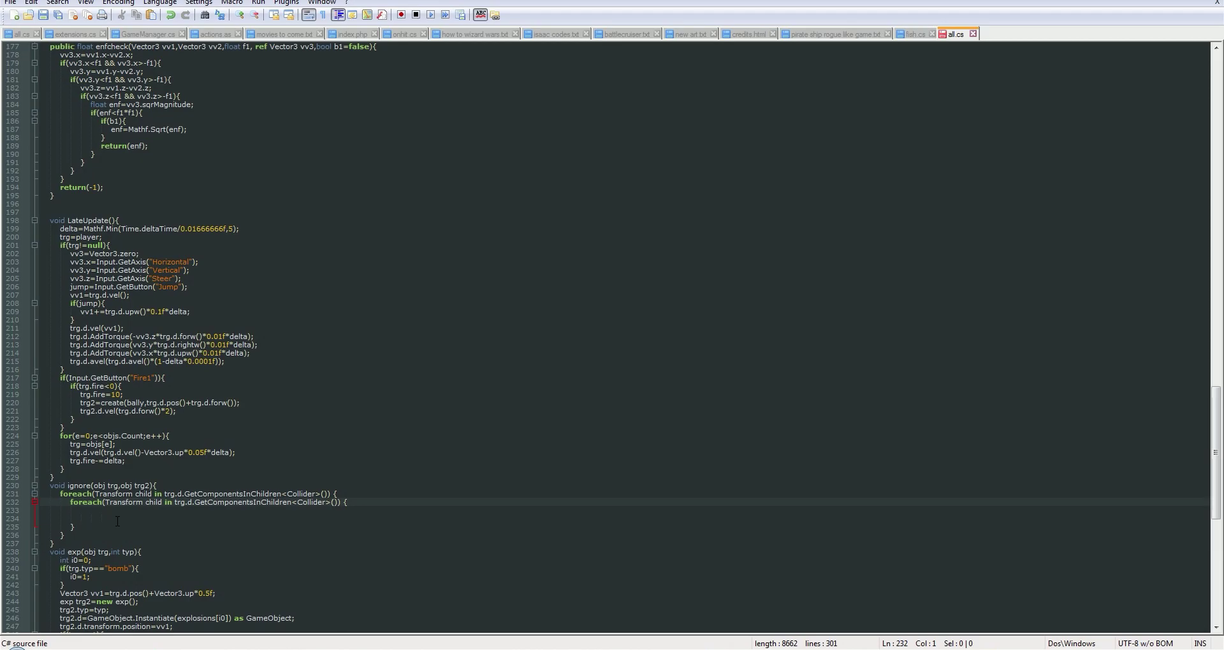
left_click(139, 515)
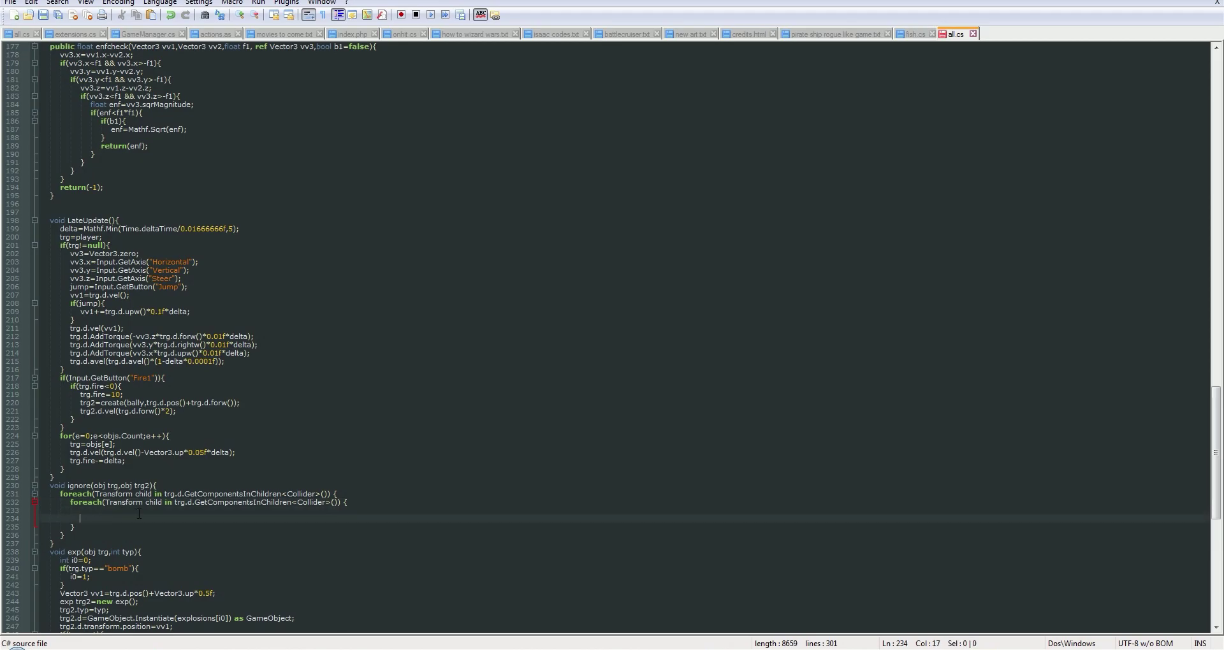
key("BackSpace")
key("BackSpace")
key("BackSpace")
key("BackSpace")
key("BackSpace")
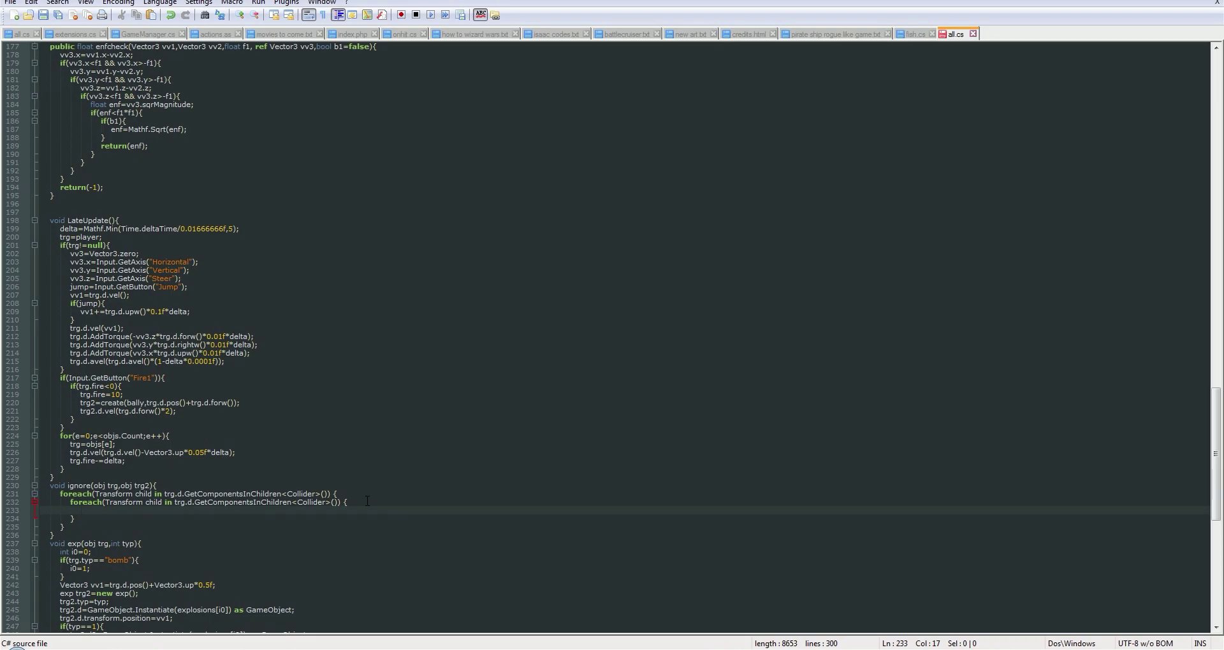
Make the inner loop iterate trg2's Collider components as child2
key("Up")
key("Right")
key("Right")
key("Right")
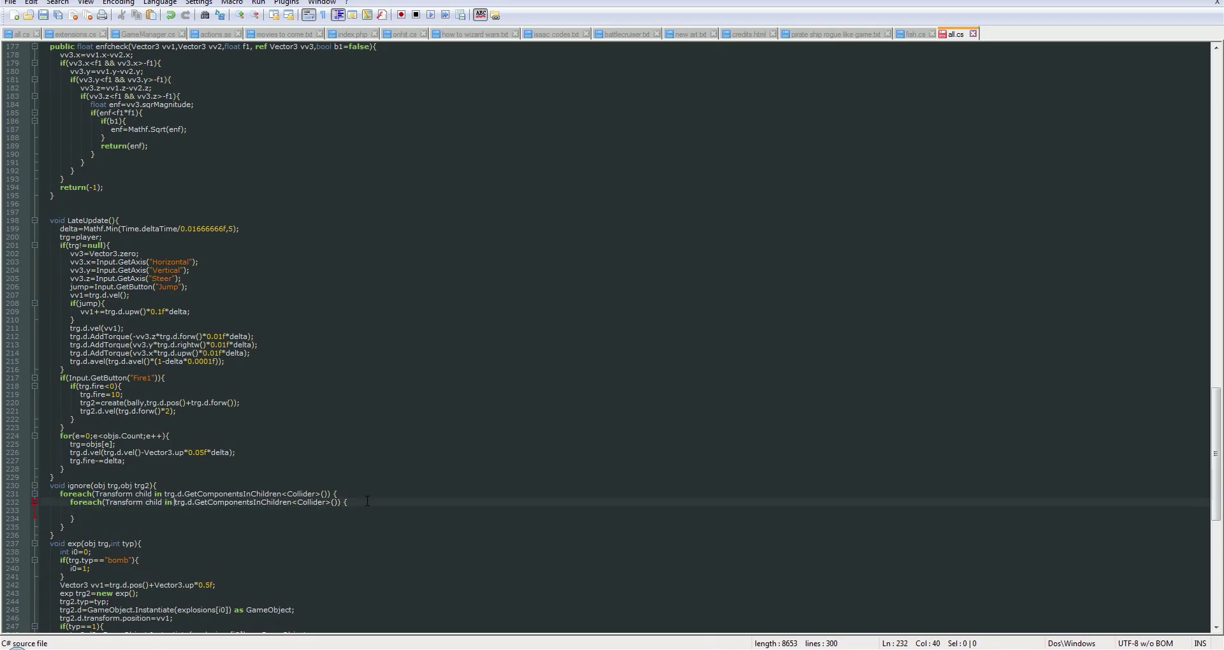
key("Right")
key("Right")
key("Right")
type("2")
key("Left")
key("Left")
key("Left")
type("2")
key("BackSpace")
key("BackSpace")
key("BackSpace")
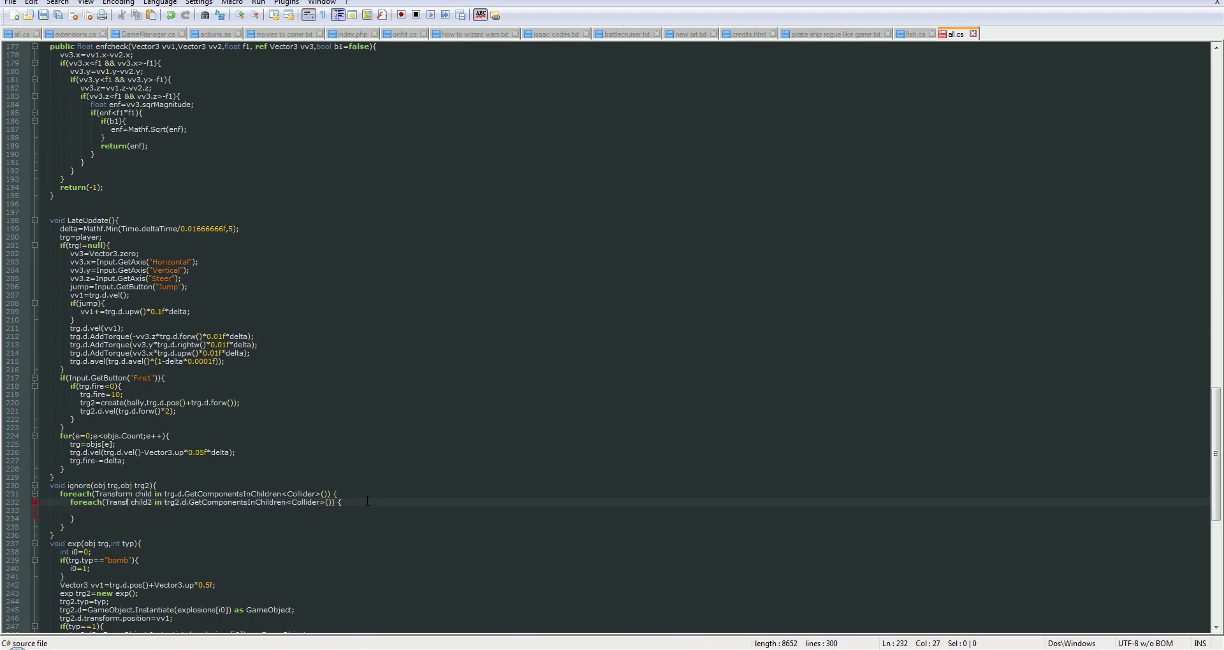
type("Col")
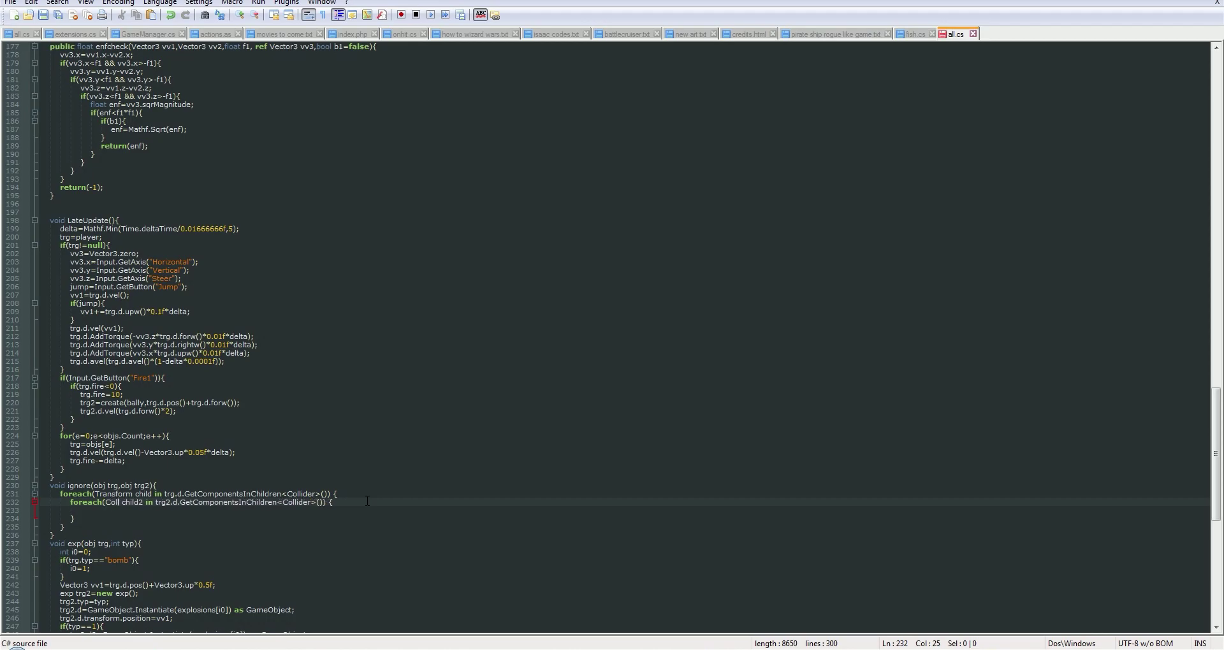
type("lider")
Change the outer loop's type from Transform to Collider
key("Up")
key("BackSpace")
key("BackSpace")
key("BackSpace")
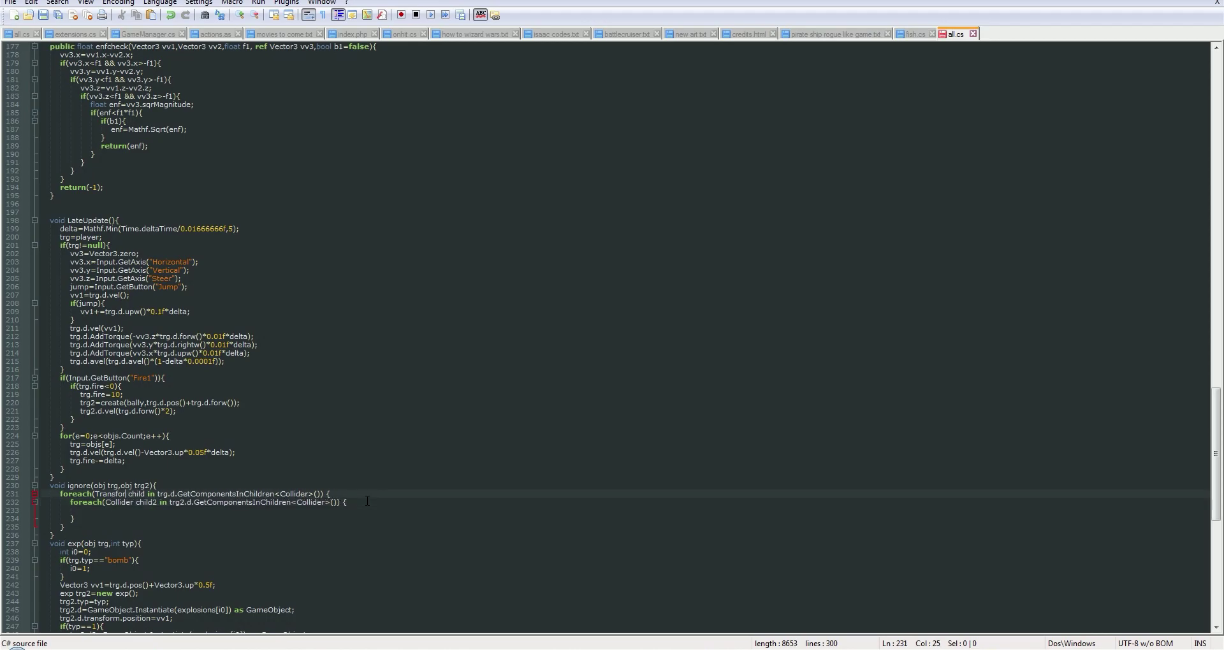
key("BackSpace")
key("BackSpace")
key("BackSpace")
key("BackSpace")
key("BackSpace")
key("BackSpace")
type("Col")
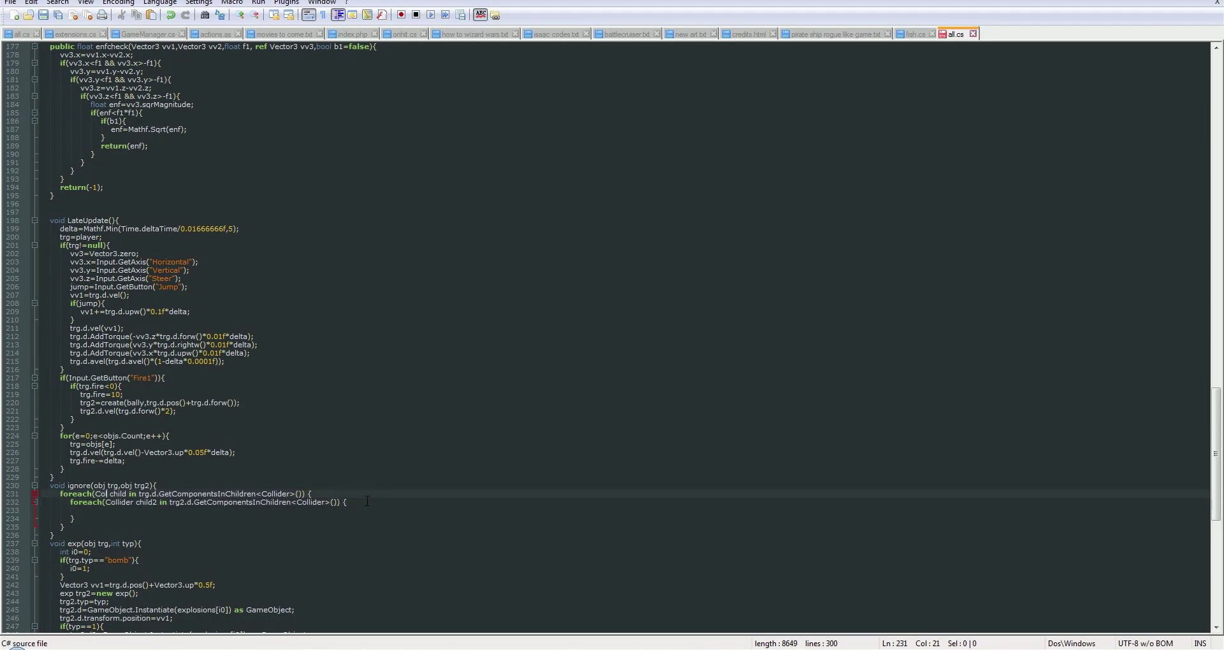
type("lider")
key("Down")
key("Down")
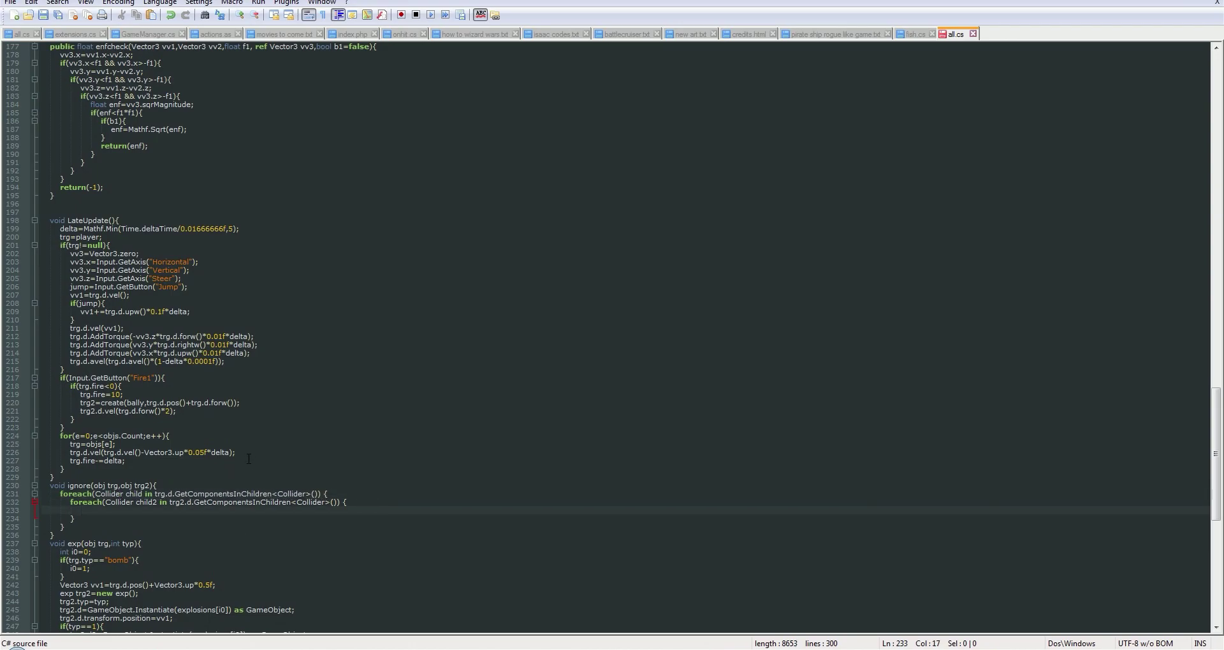
Save the script and bring up a search in the larger all.cs file
key("ctrl+s")
key("ctrl+Tab")
key("ctrl+f")
Find 'ignore' in the larger all.cs and select its Physics.IgnoreCollision call
type("i")
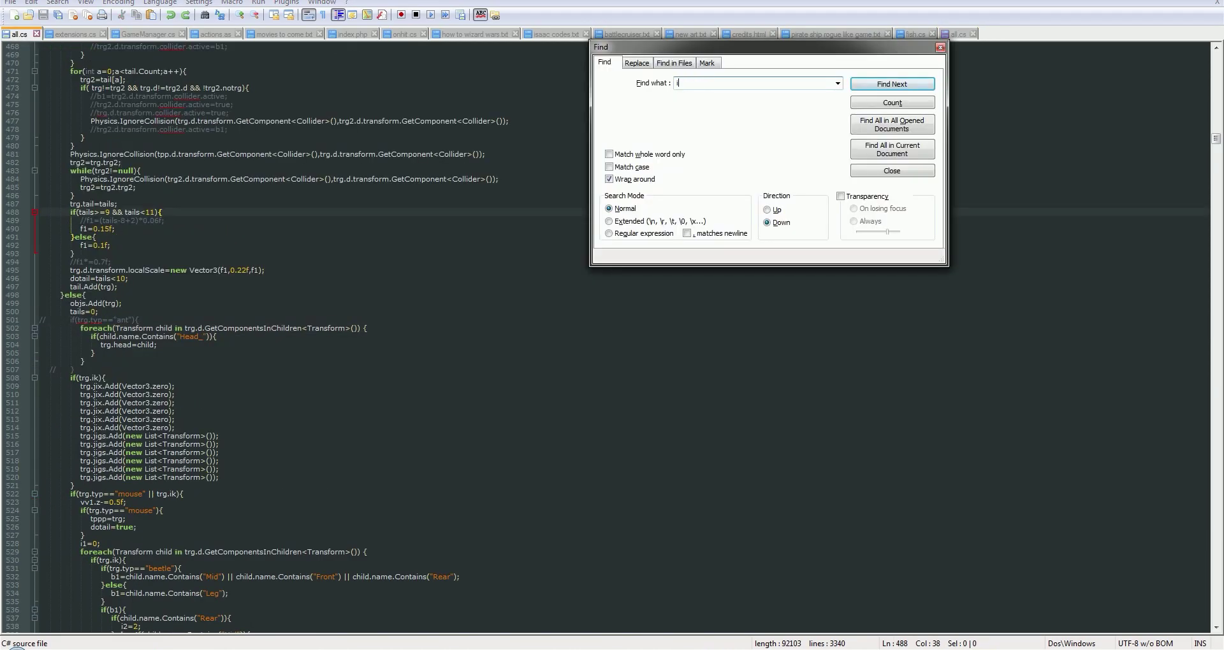
type("gnore")
key("Return")
key("Escape")
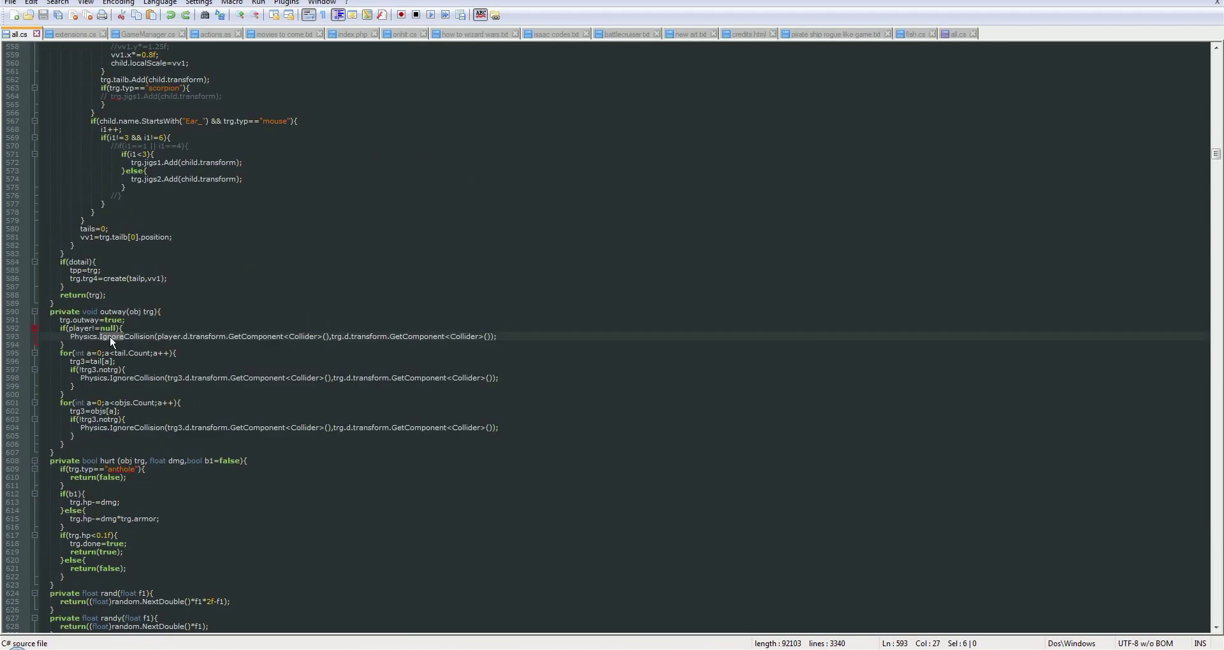
left_click(99, 336)
left_click(529, 337, "shift")
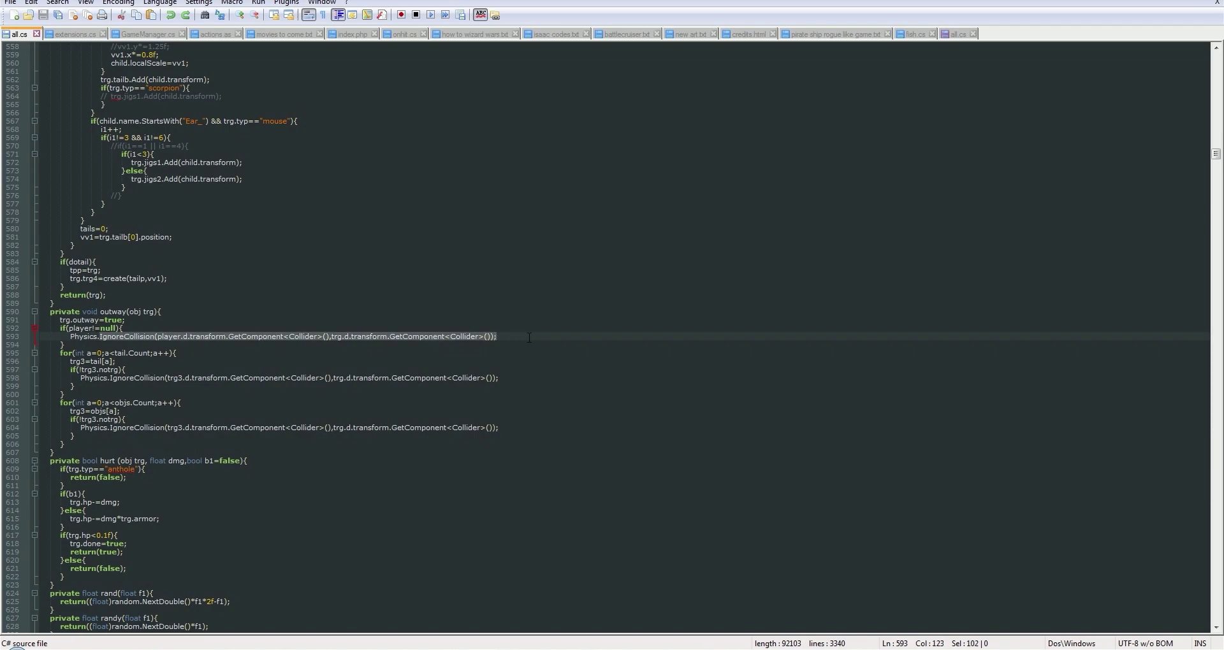
left_click_drag(70, 336, 541, 338)
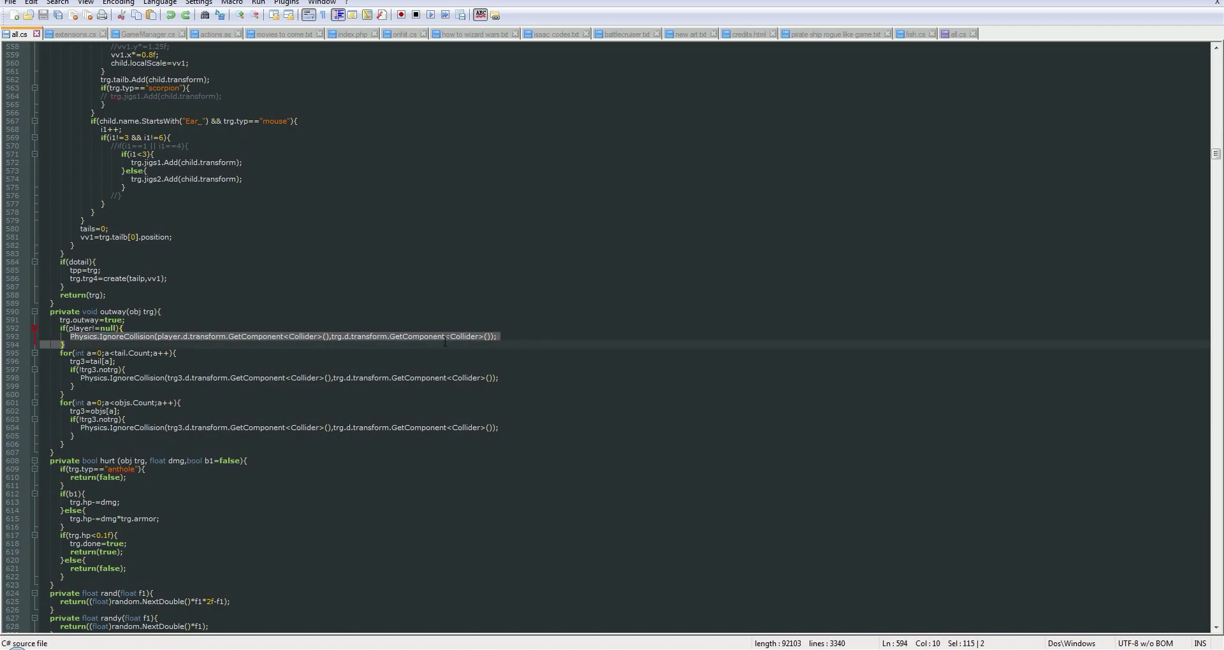
Paste the IgnoreCollision call into the inner loop with child,child2 arguments and save
left_click(957, 34)
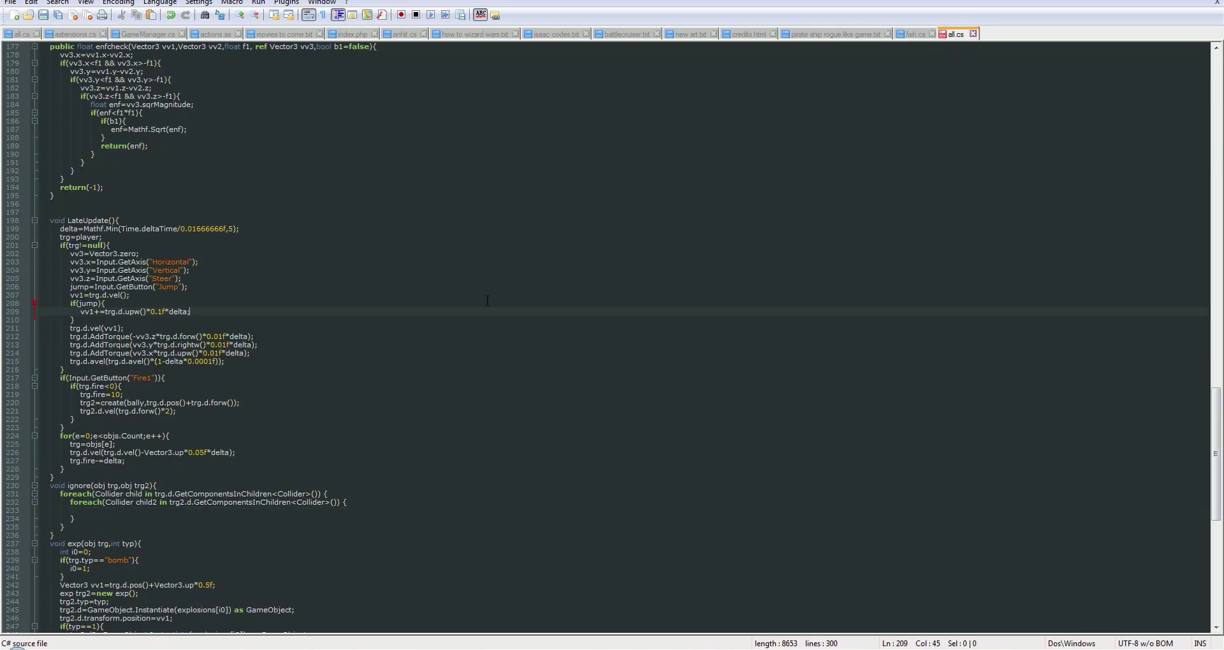
left_click(141, 510)
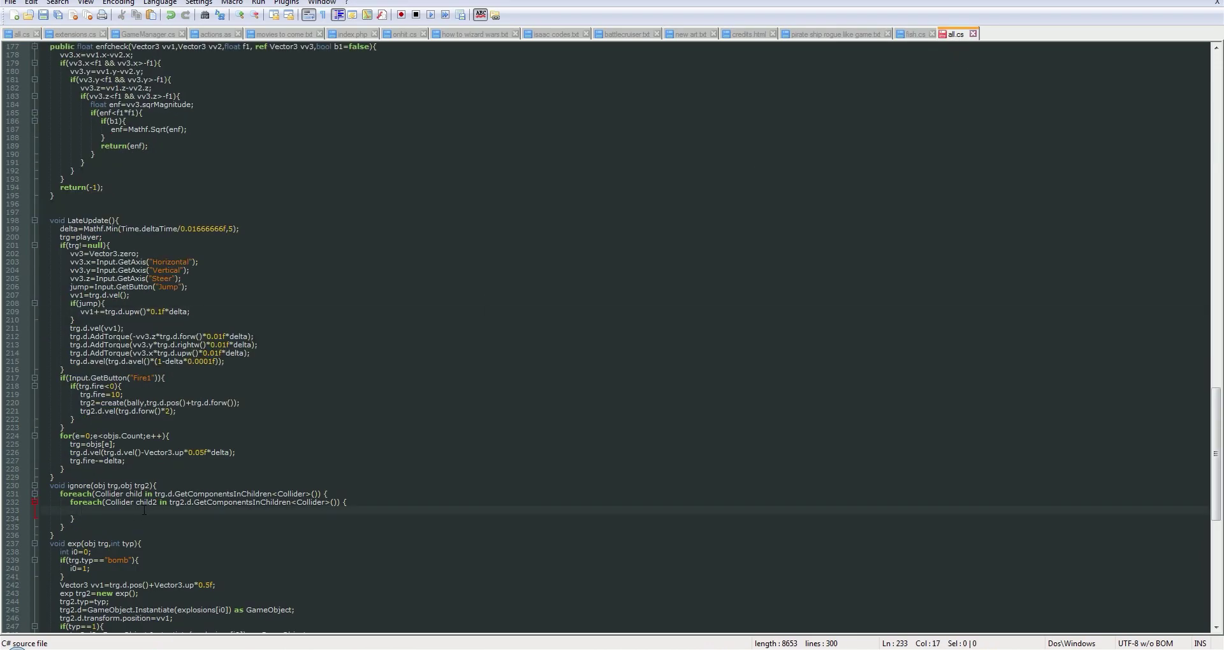
type("Physics.IgnoreCollision(player.d.transform.GetComponent<Collider>(),trg.d.transform.GetComponent<Collider>());")
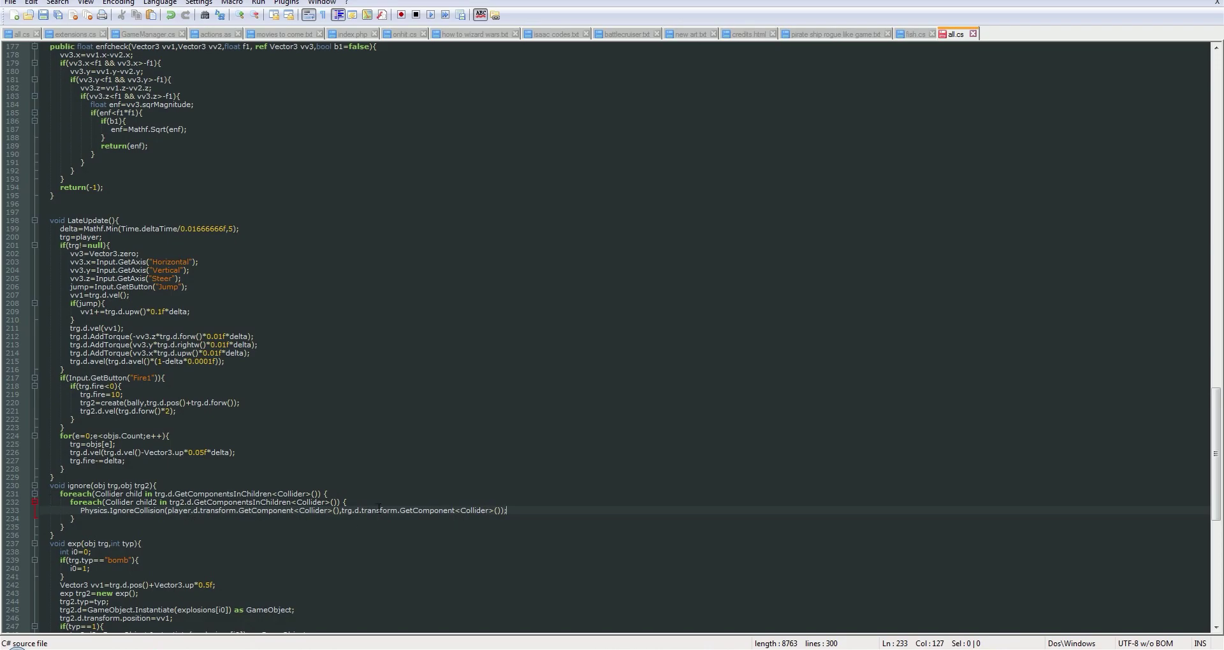
left_click_drag(502, 510, 167, 511)
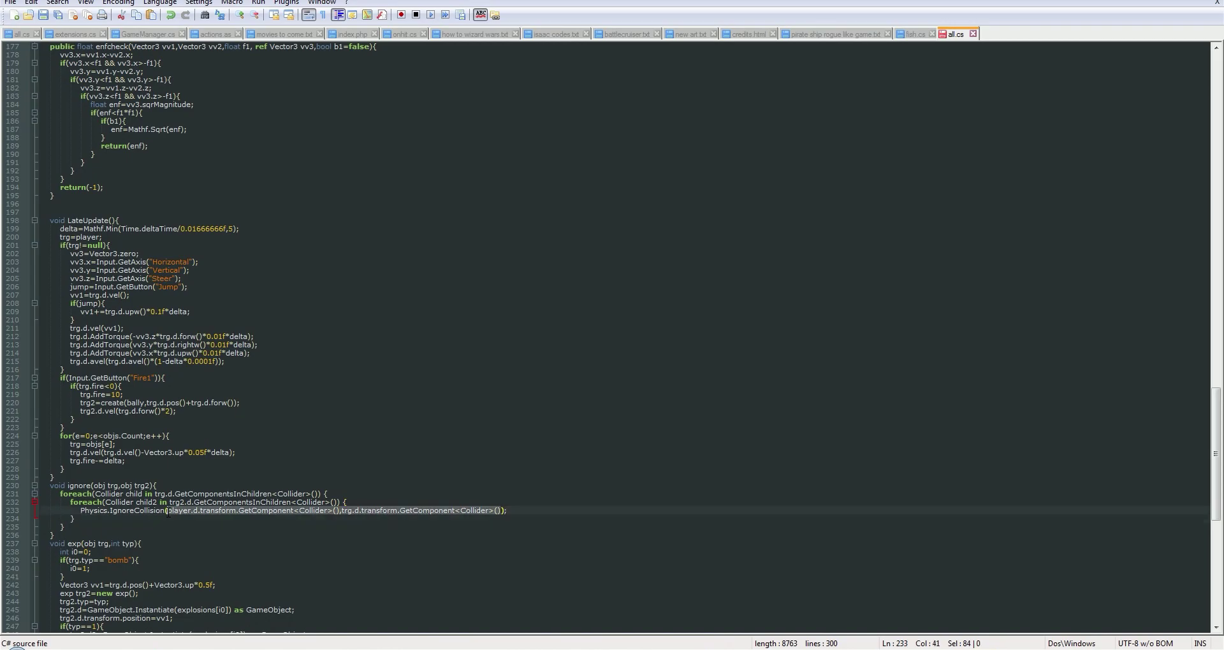
type("d")
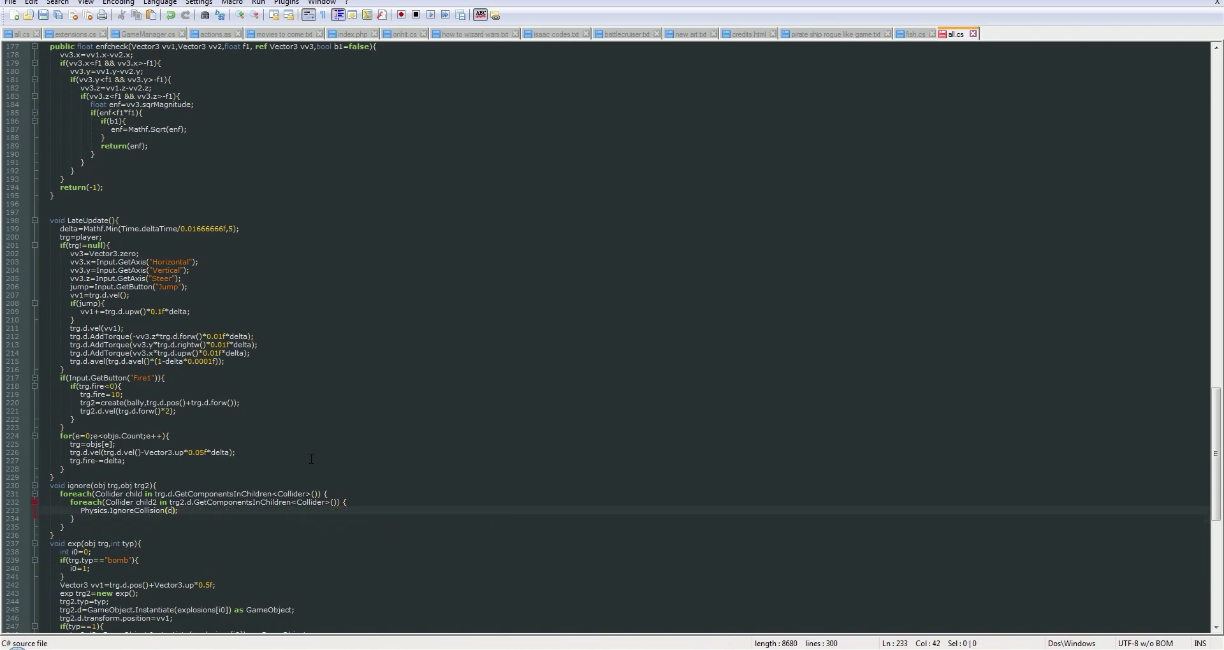
type("hild")
type(",chi")
type("ld2")
key("ctrl+s")
Add ignore(trg,trg2); after the ball's launch line in the firing block and save
scroll(183, 522, "up", 4)
scroll(182, 524, "up", 1)
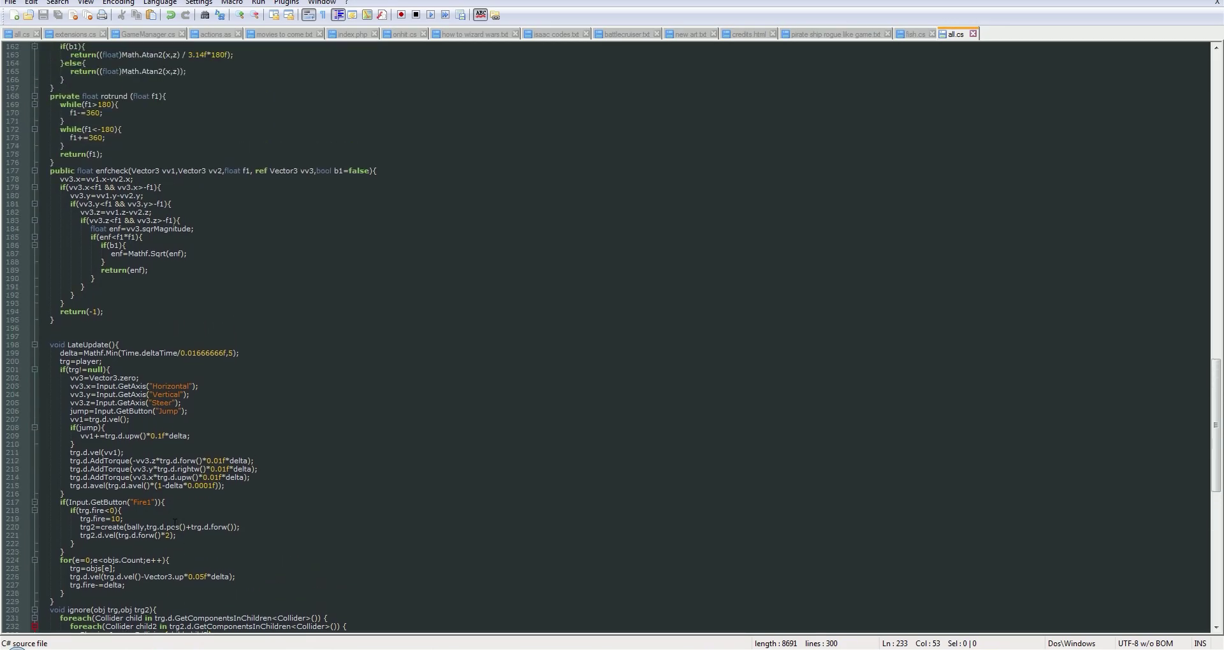
left_click(146, 585)
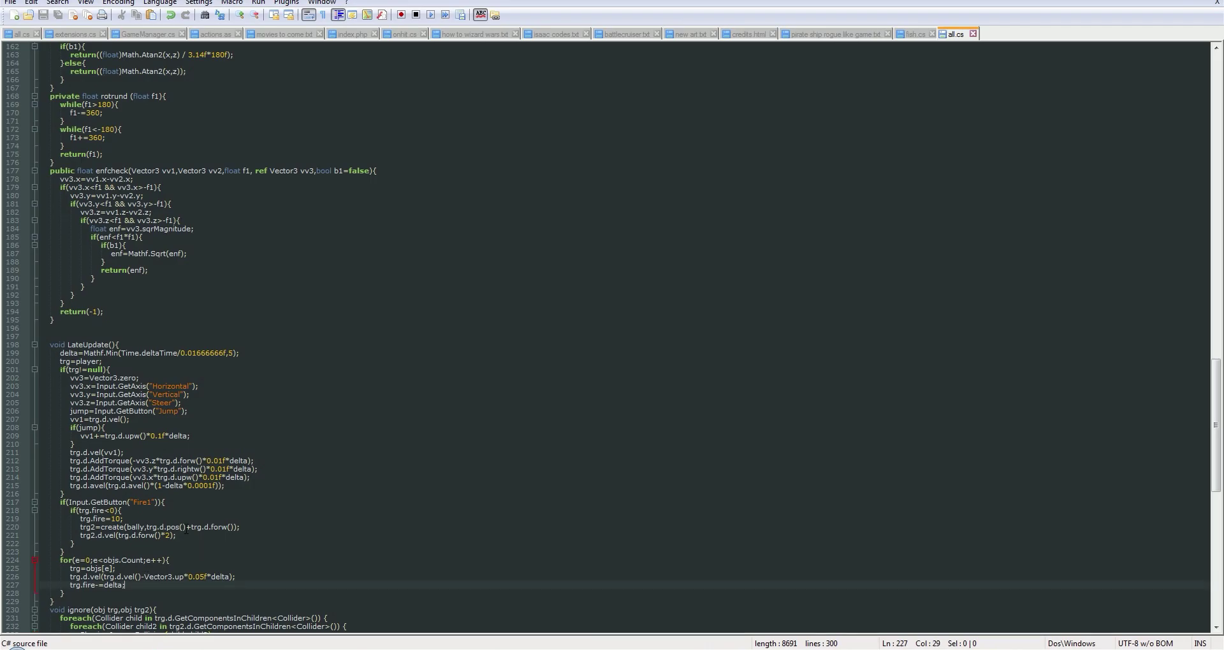
left_click(188, 535)
key("Return")
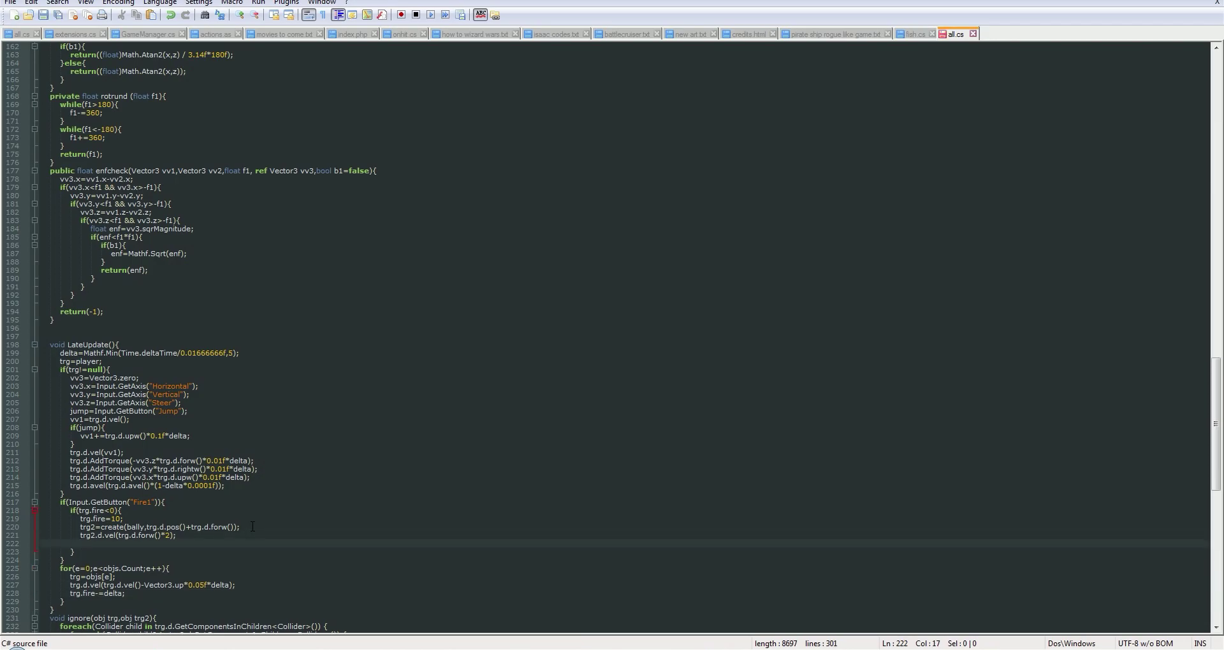
type("ignore(t")
type("rg,trg2)")
type(";")
key("ctrl+s")
Play-test the lander firing balls, then select the bally prefab to view its components
key("alt+Tab")
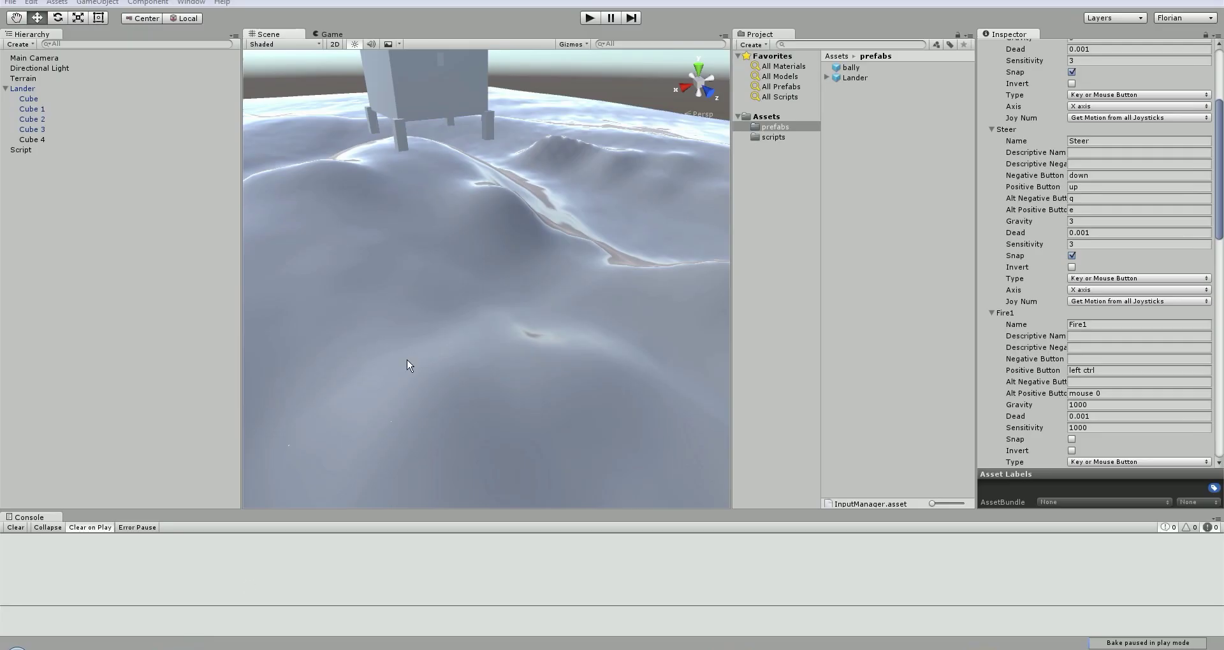
left_click(588, 18)
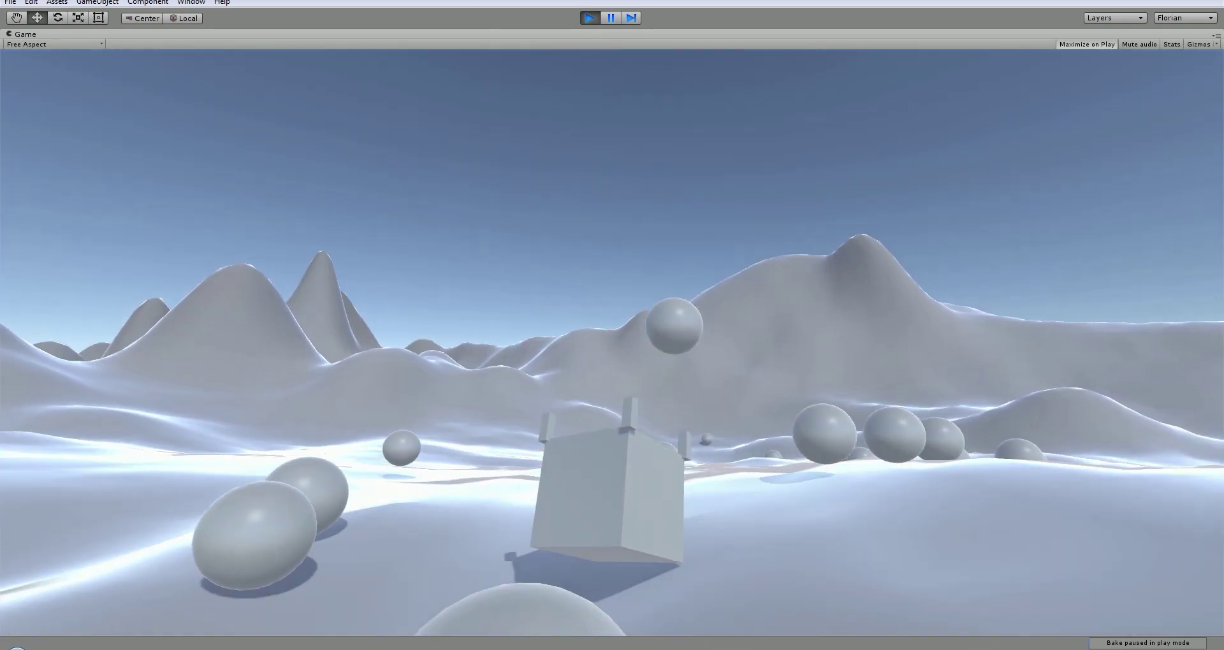
left_click(591, 18)
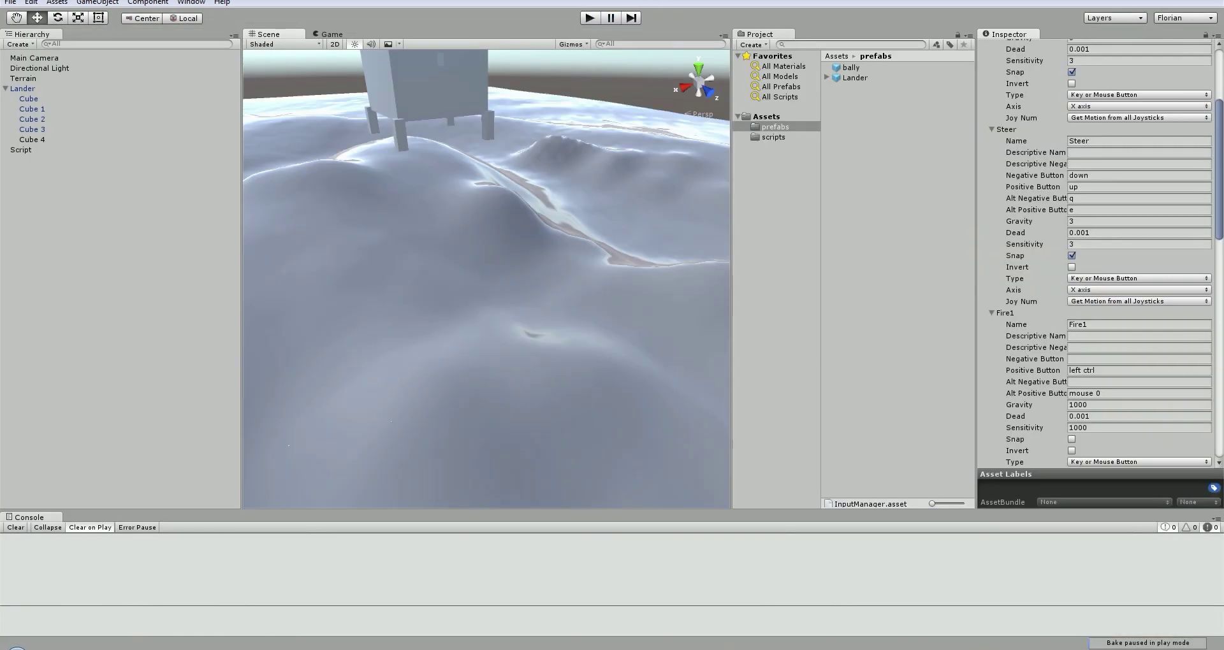
left_click(850, 68)
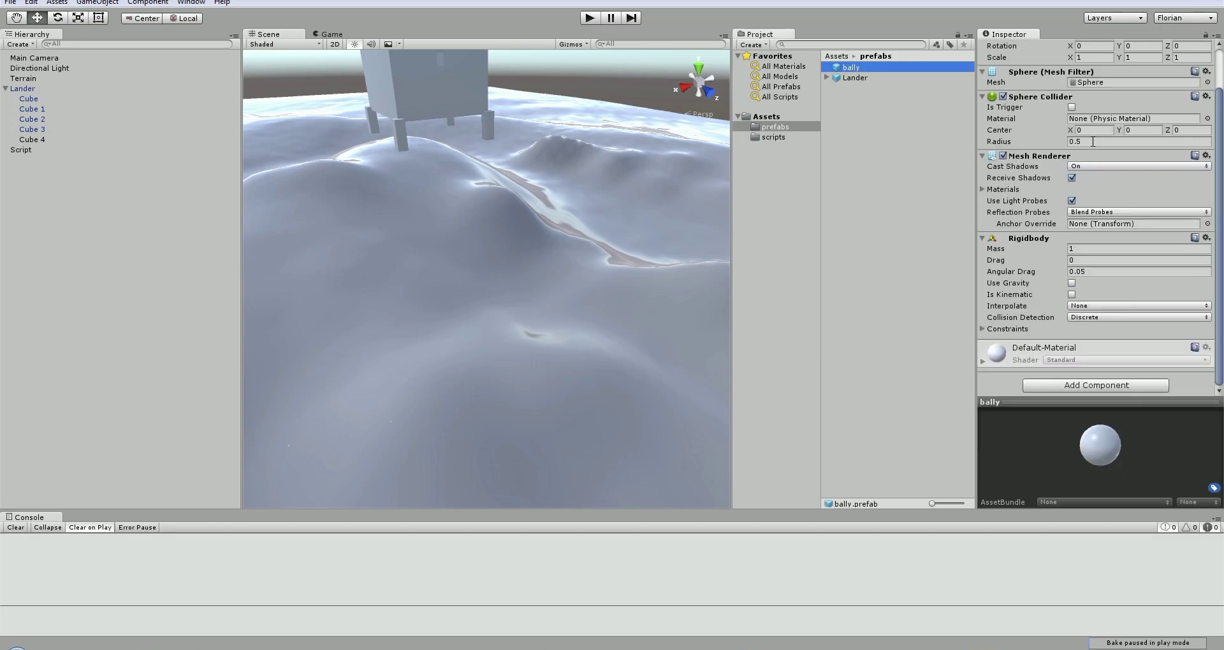
scroll(1102, 108, "up", 3)
Set bally's Transform Scale to 0.1 and run a play test with the smaller balls
left_click(1095, 104)
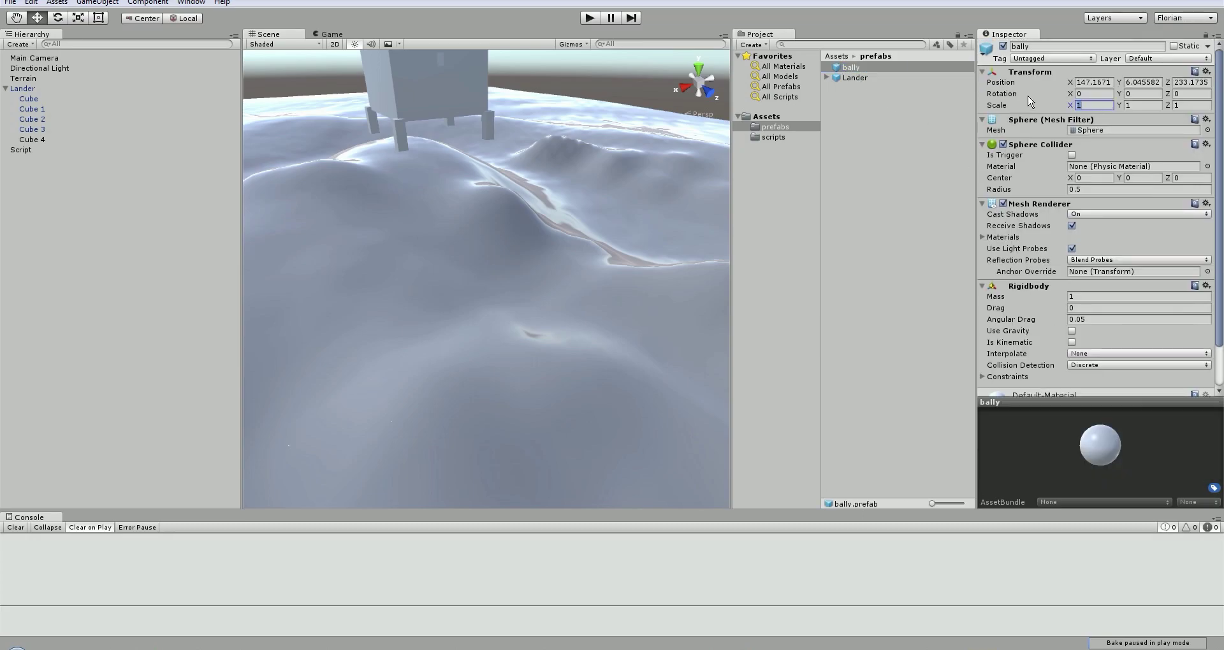
type("0.")
type("1")
key("Tab")
type("0.")
type("1")
key("Tab")
type("0.1")
left_click(587, 19)
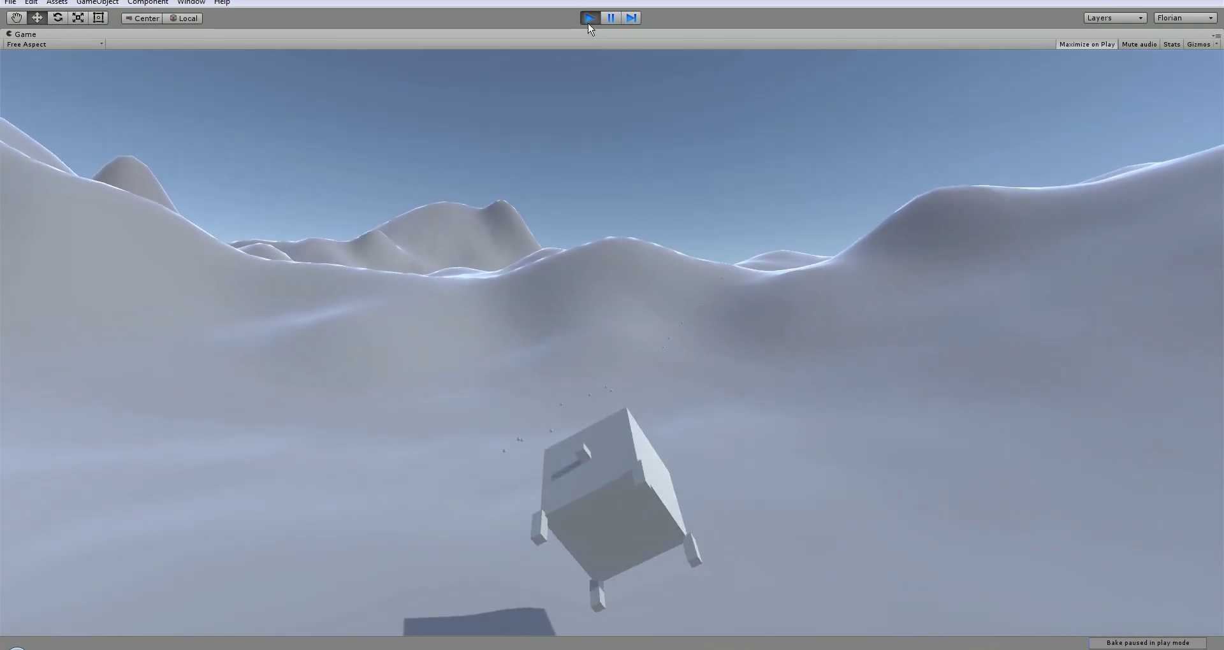
left_click(589, 18)
Spawn balls at trg.d.forw()*0.5f with speed forw()*6, and scale bally to 0.15
left_click_drag(462, 345, 439, 390, "alt")
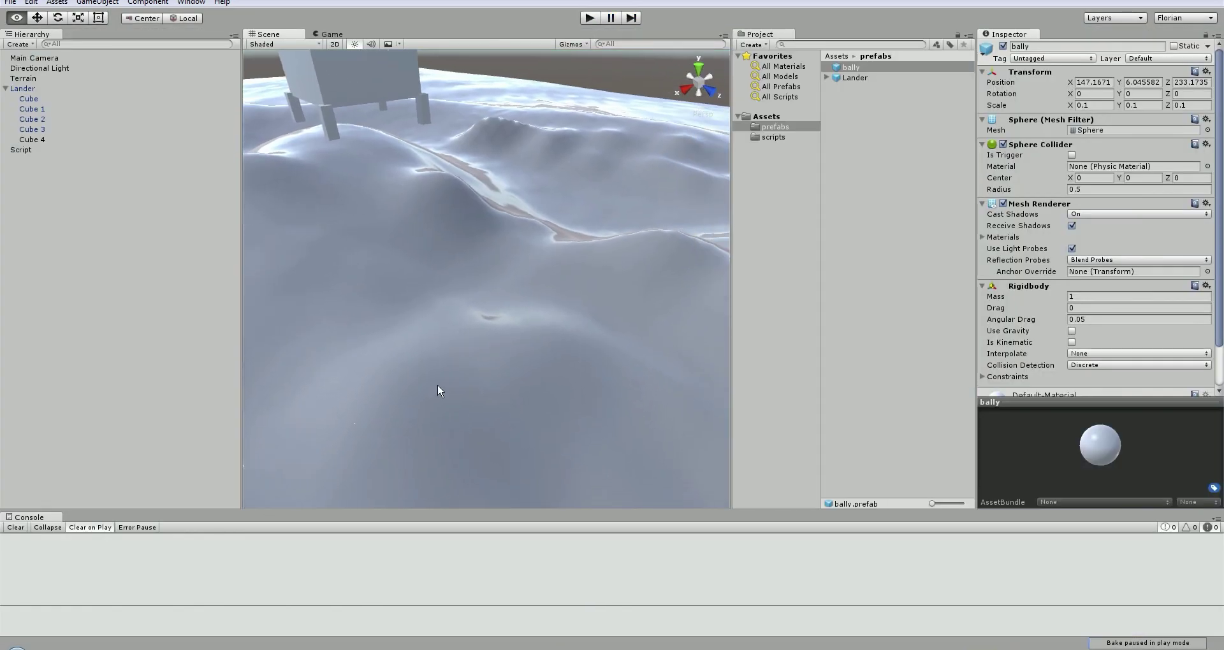
key("alt+Tab")
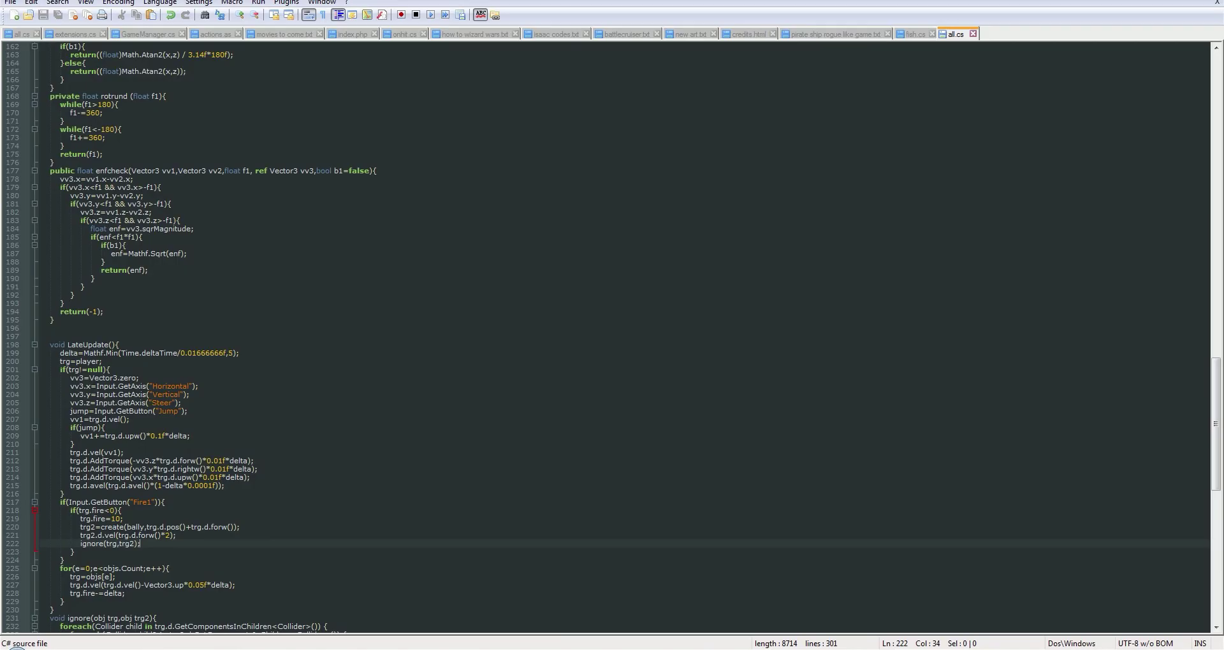
key("alt+Tab")
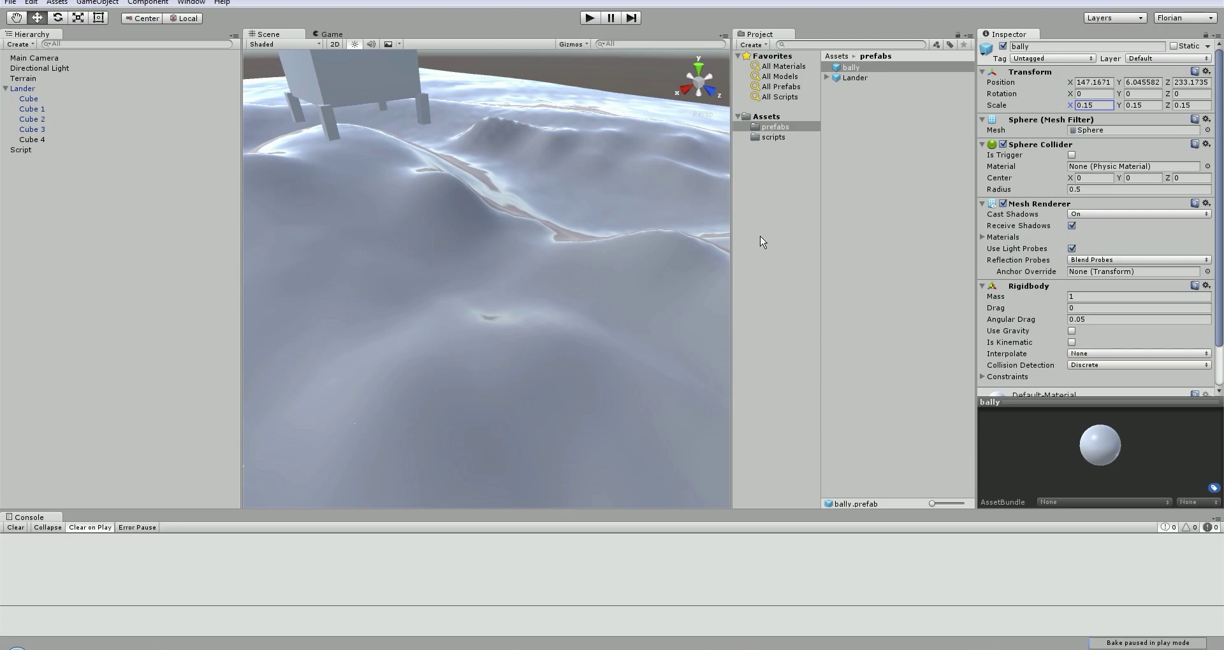
key("alt+Tab")
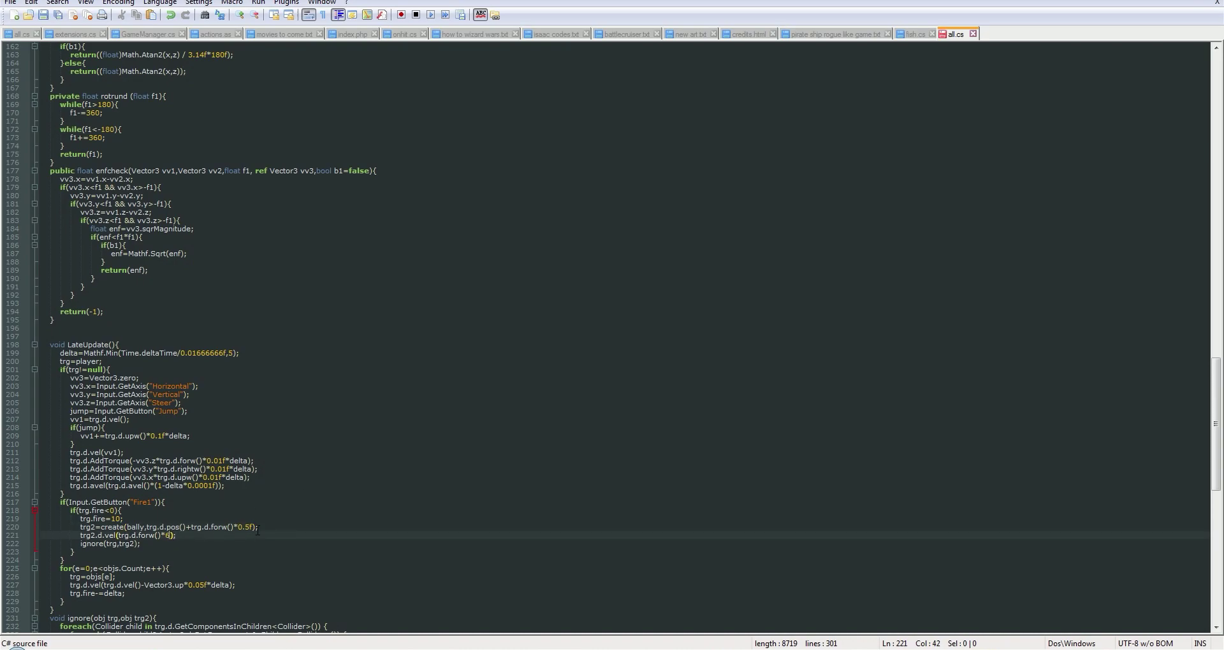
key("alt+Tab")
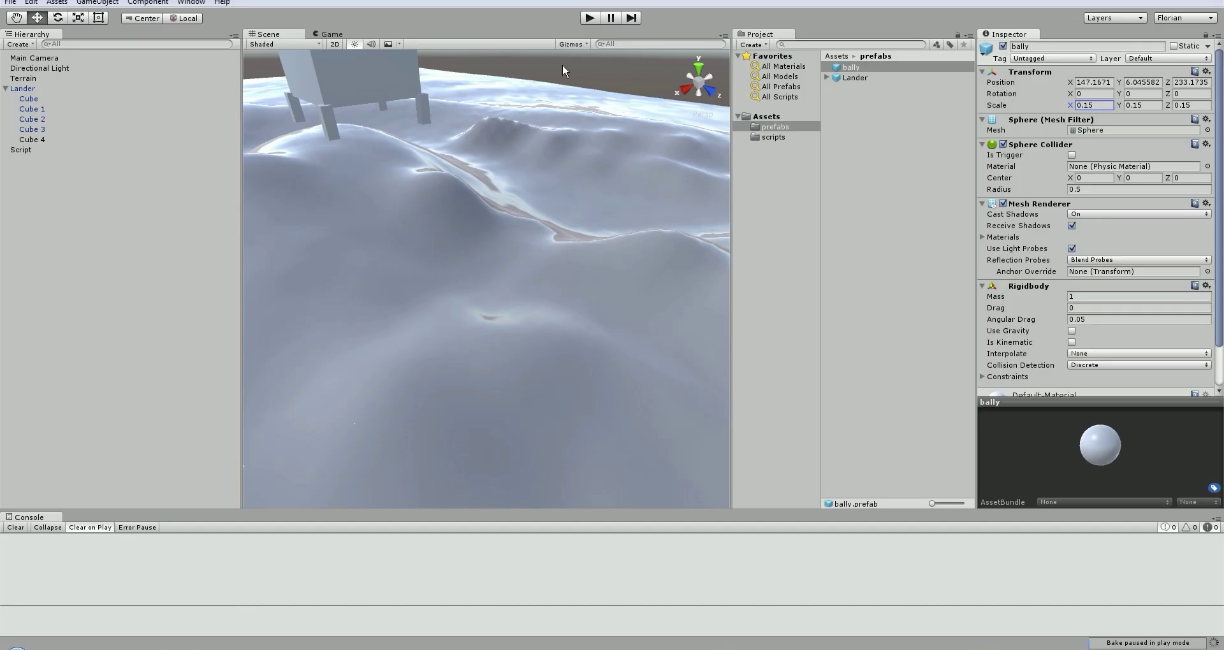
Run several play tests with the smaller, faster balls, then place the caret at line 212 of all.cs
left_click(586, 19)
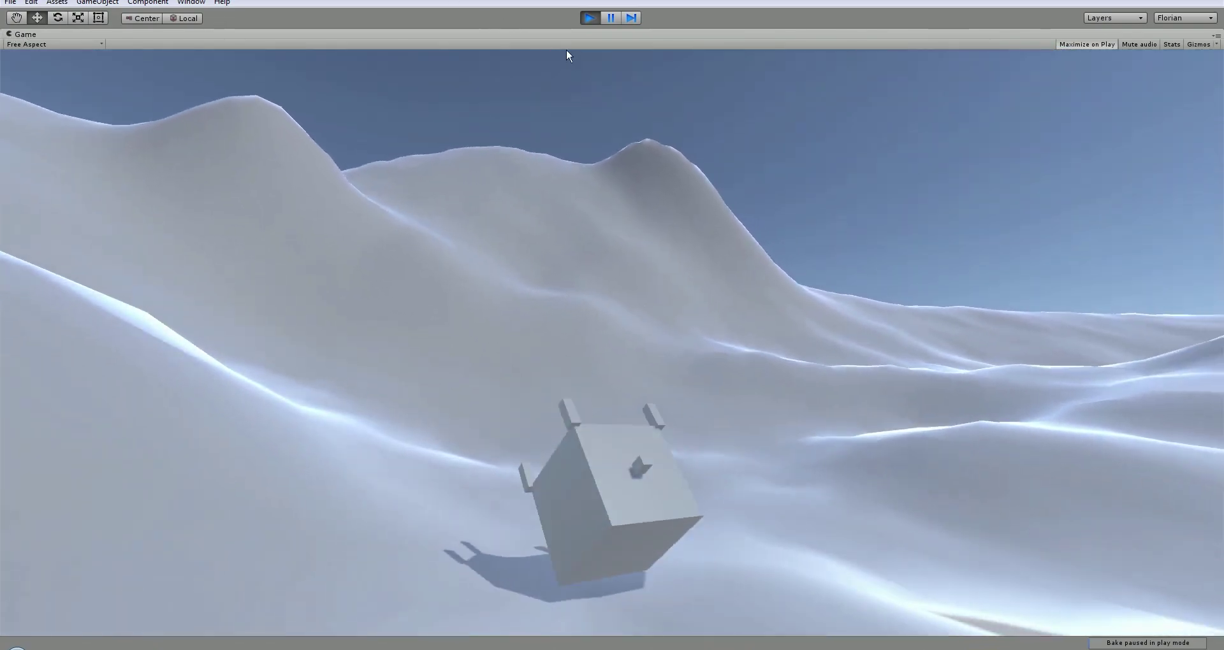
left_click(588, 17)
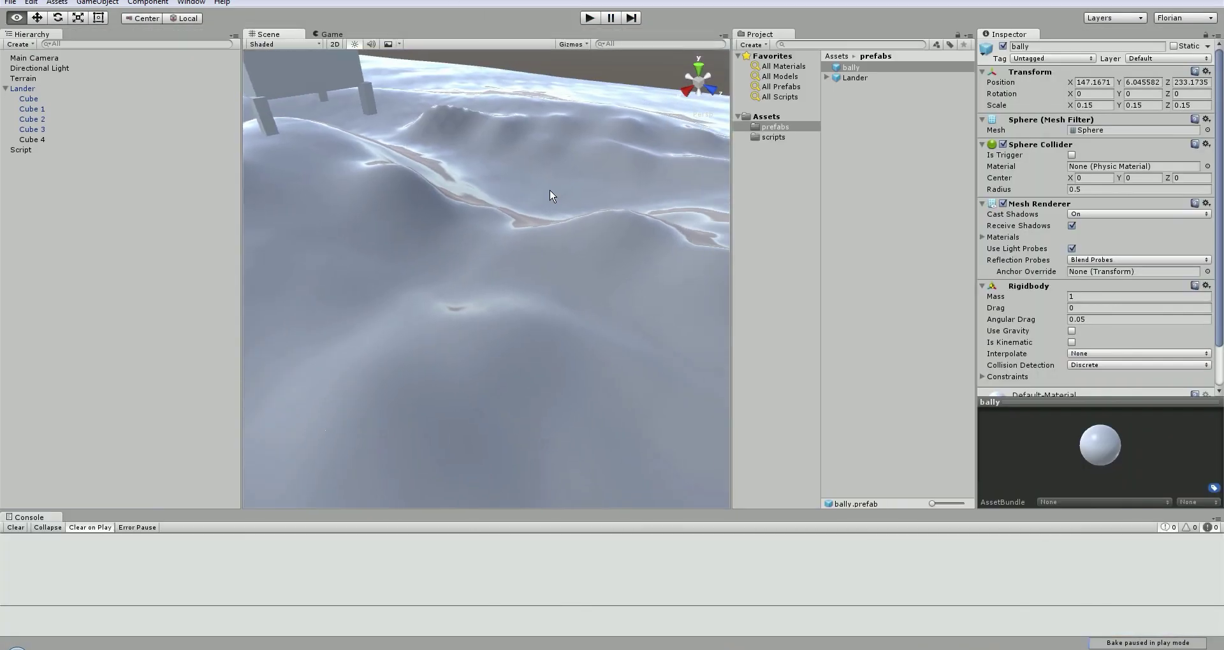
left_click(584, 19)
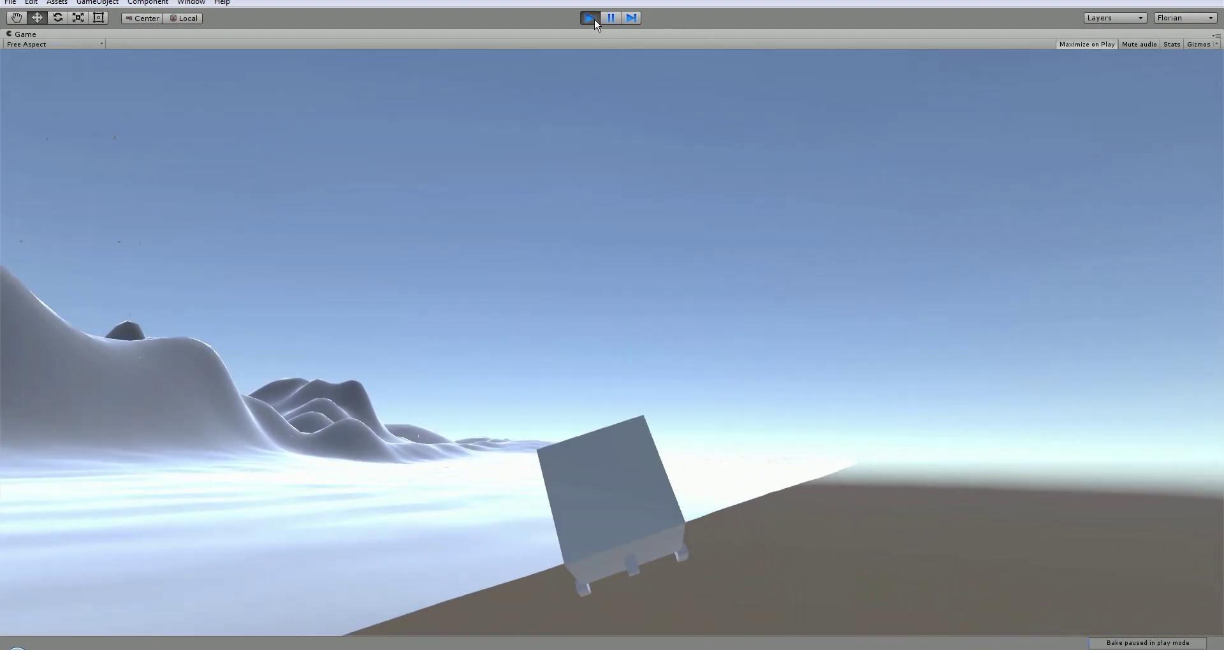
left_click(590, 18)
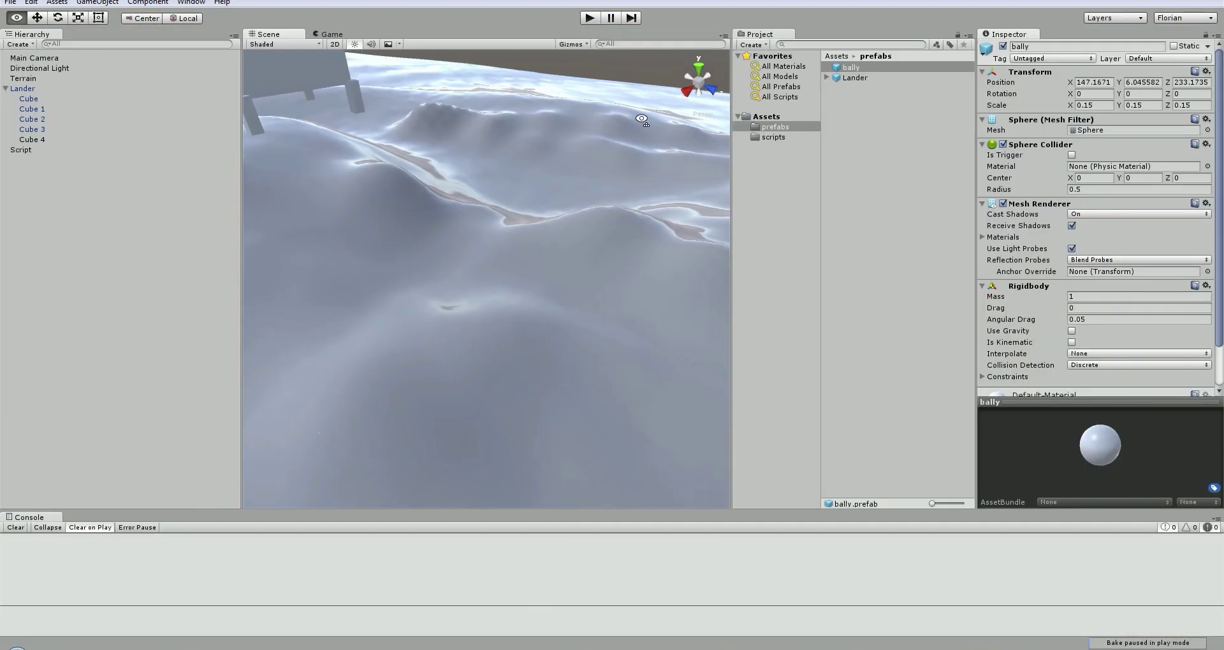
left_click(590, 18)
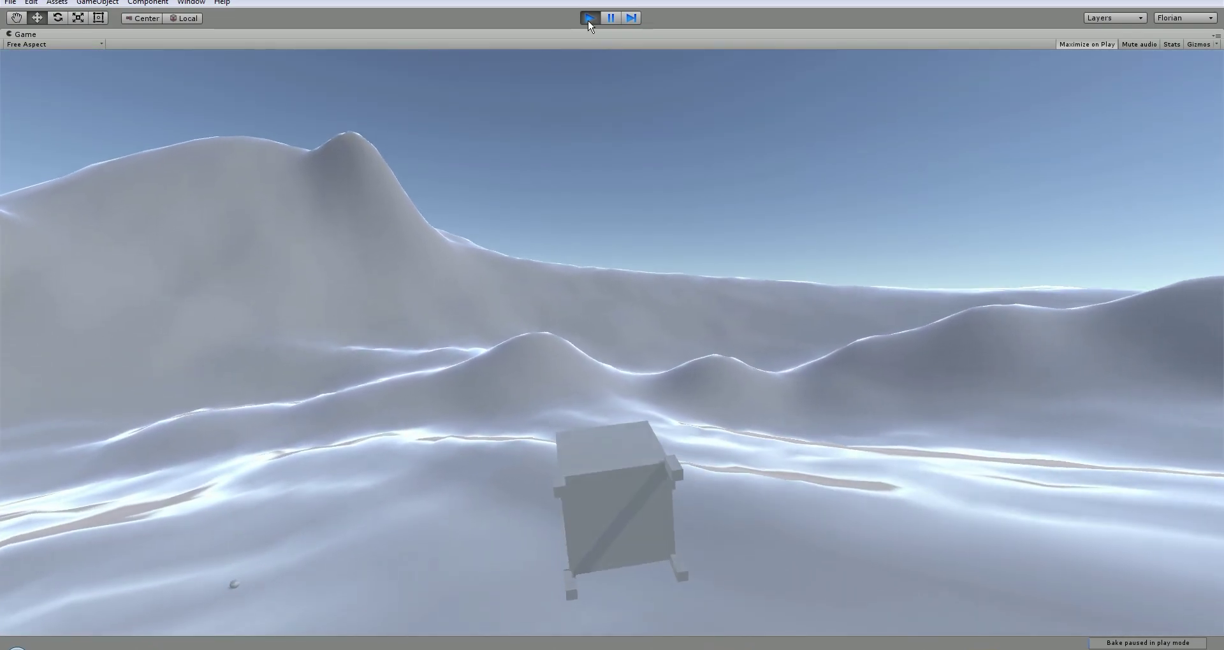
left_click(588, 18)
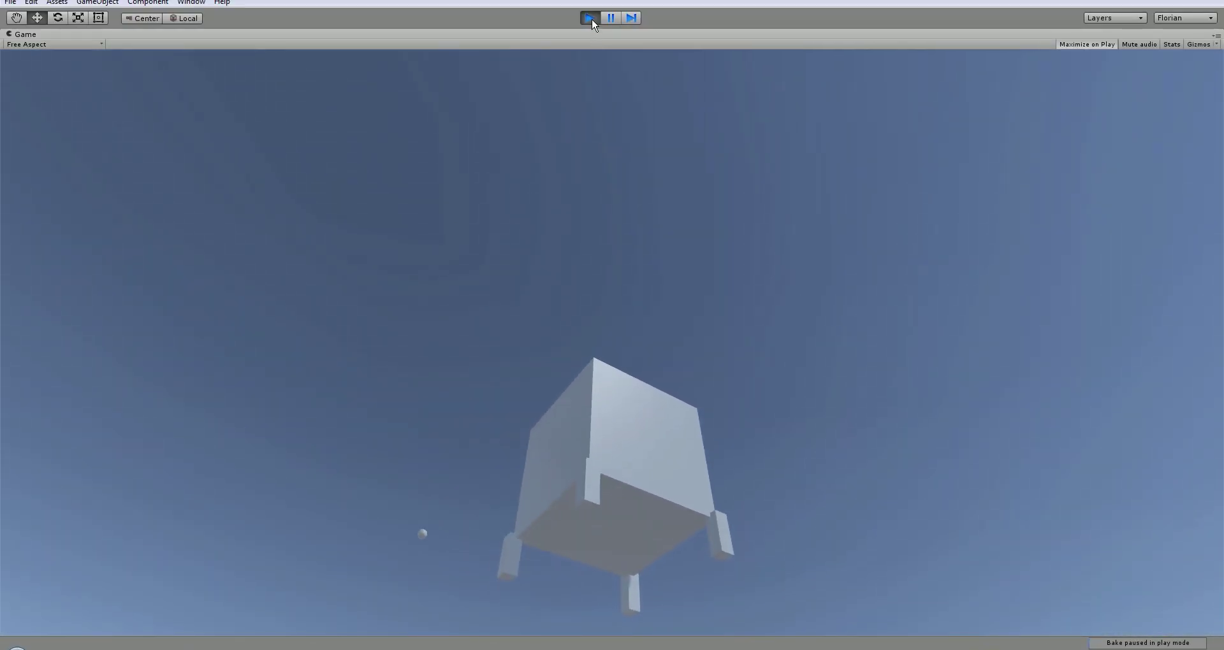
left_click(591, 18)
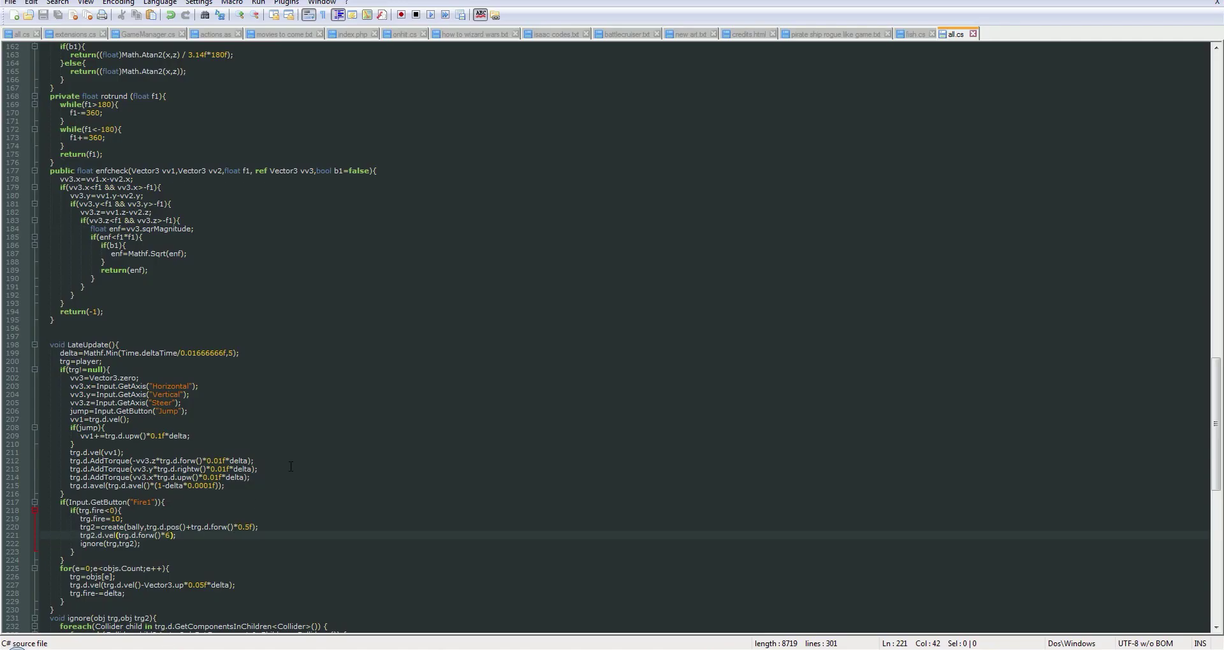
left_click(284, 461)
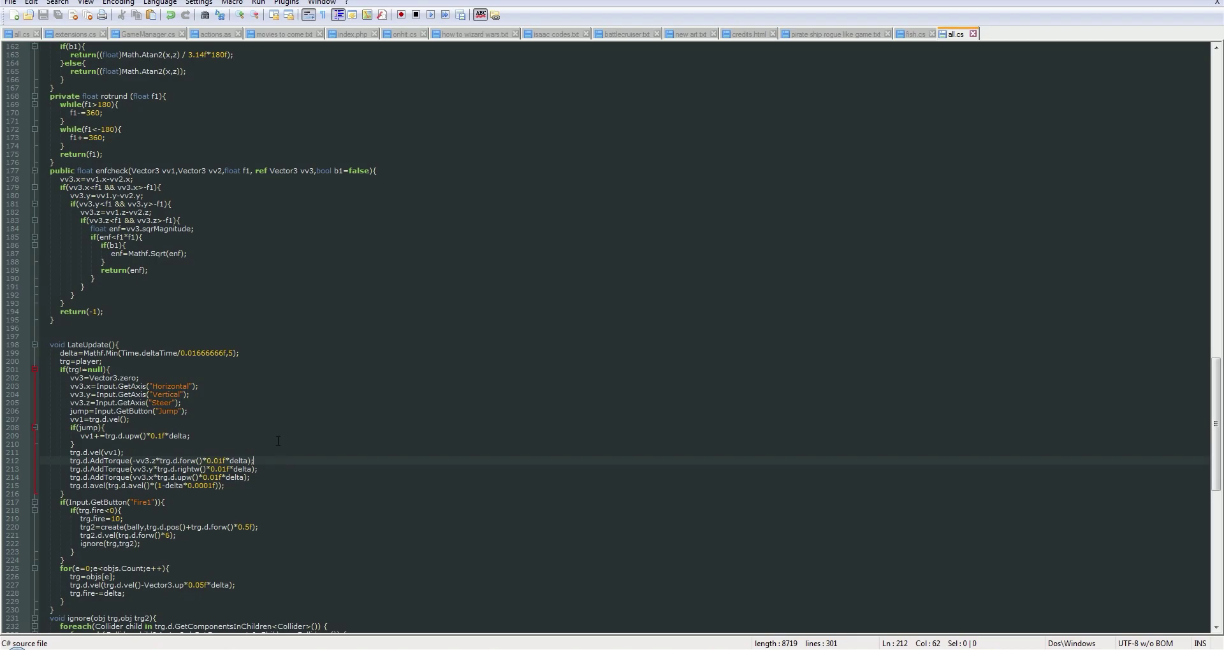
Look up the lockCursor usage in the larger all.cs file
left_click(16, 37)
left_click(178, 171)
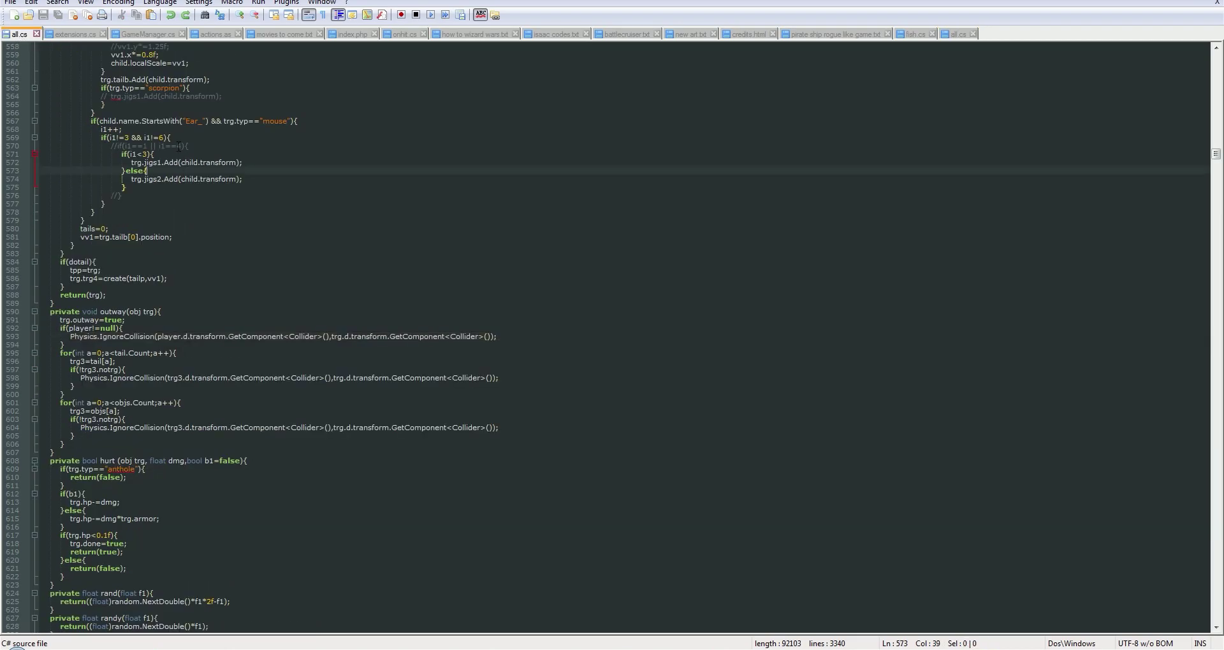
key("ctrl+f")
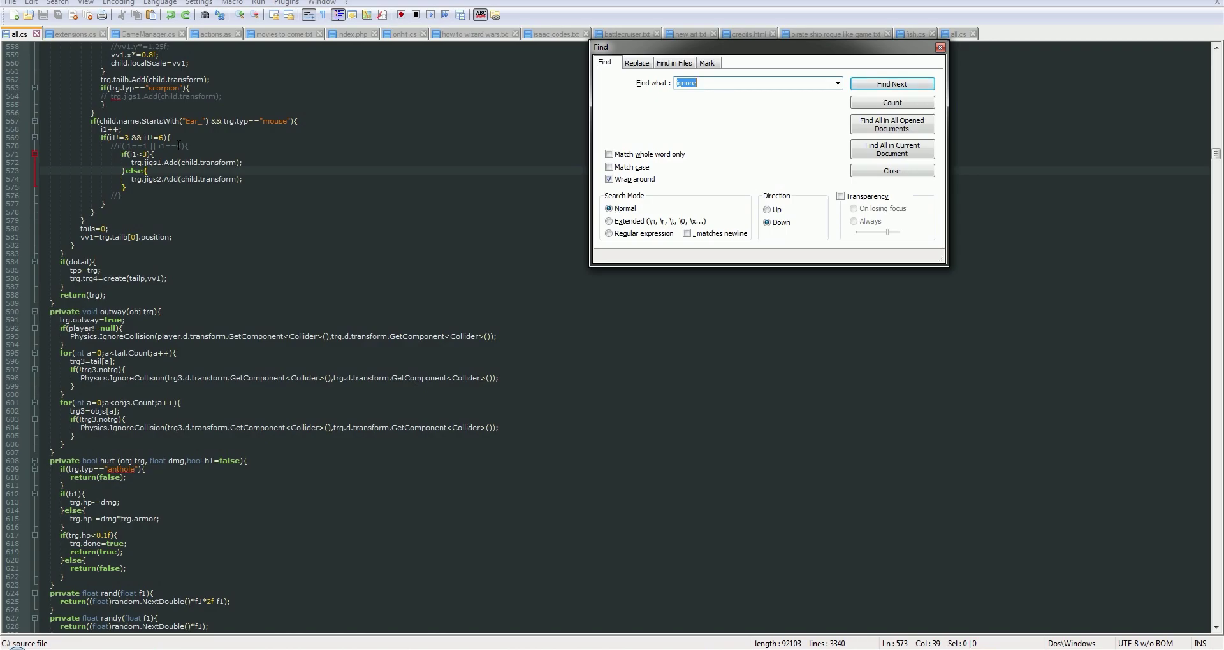
type("lock")
key("Return")
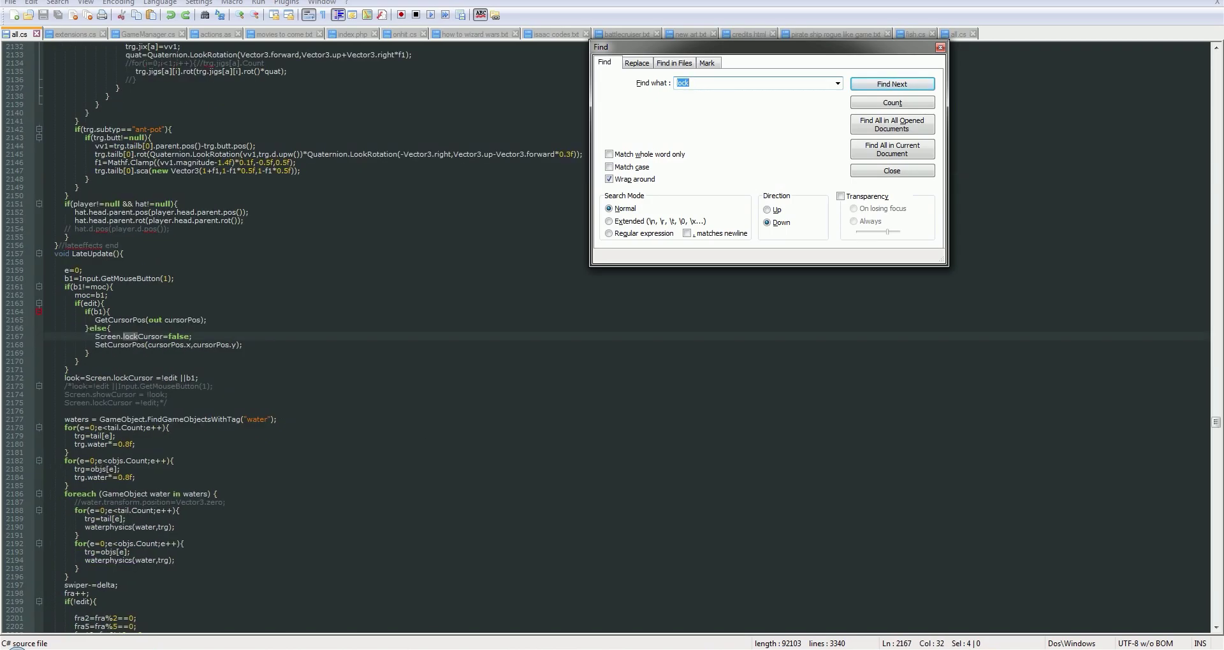
key("Escape")
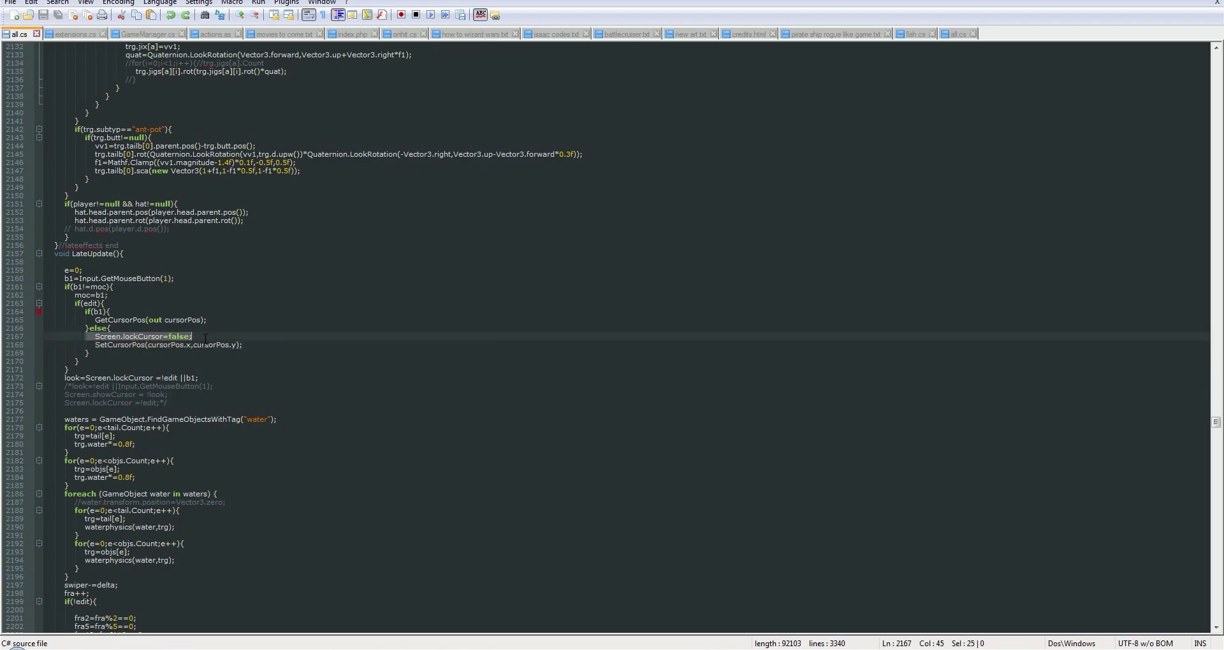
Add Screen.lockCursor=true; at the top of LateUpdate and start a Unity play test
left_click(955, 36)
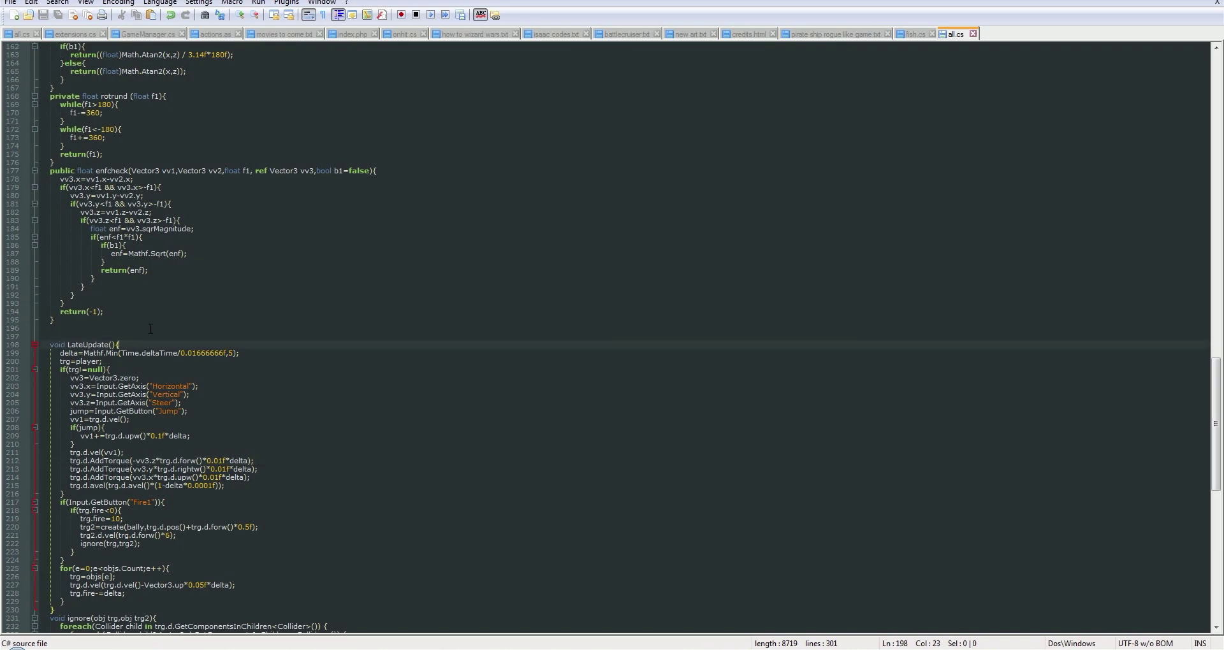
key("Return")
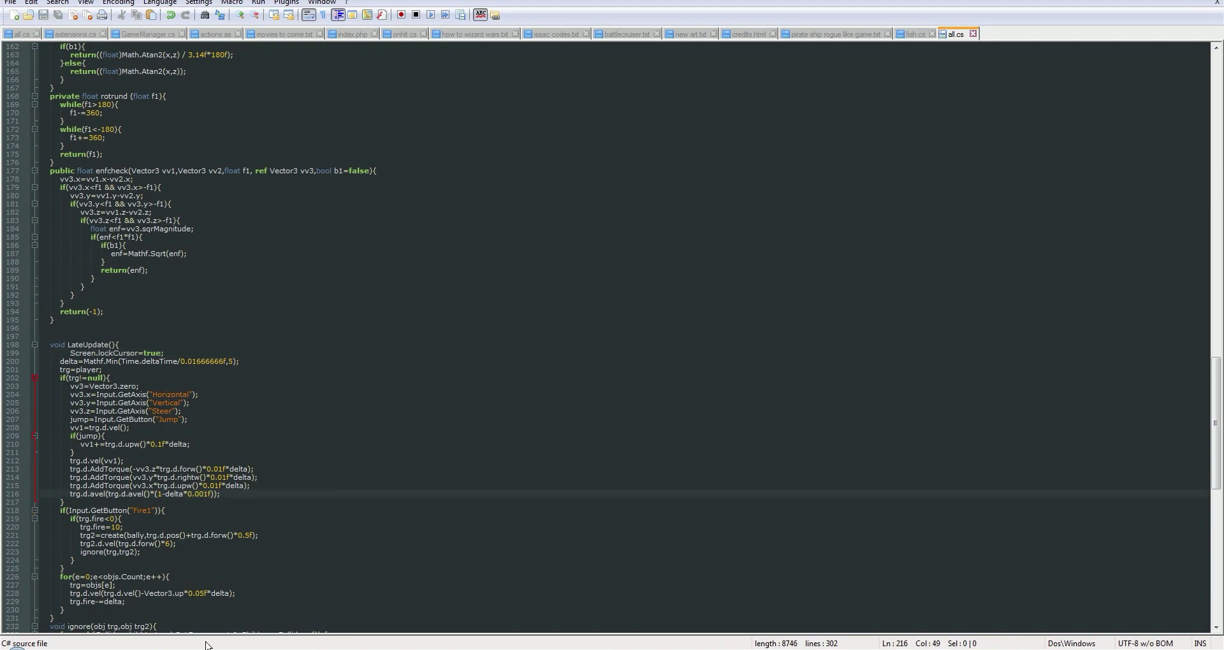
key("alt+Tab")
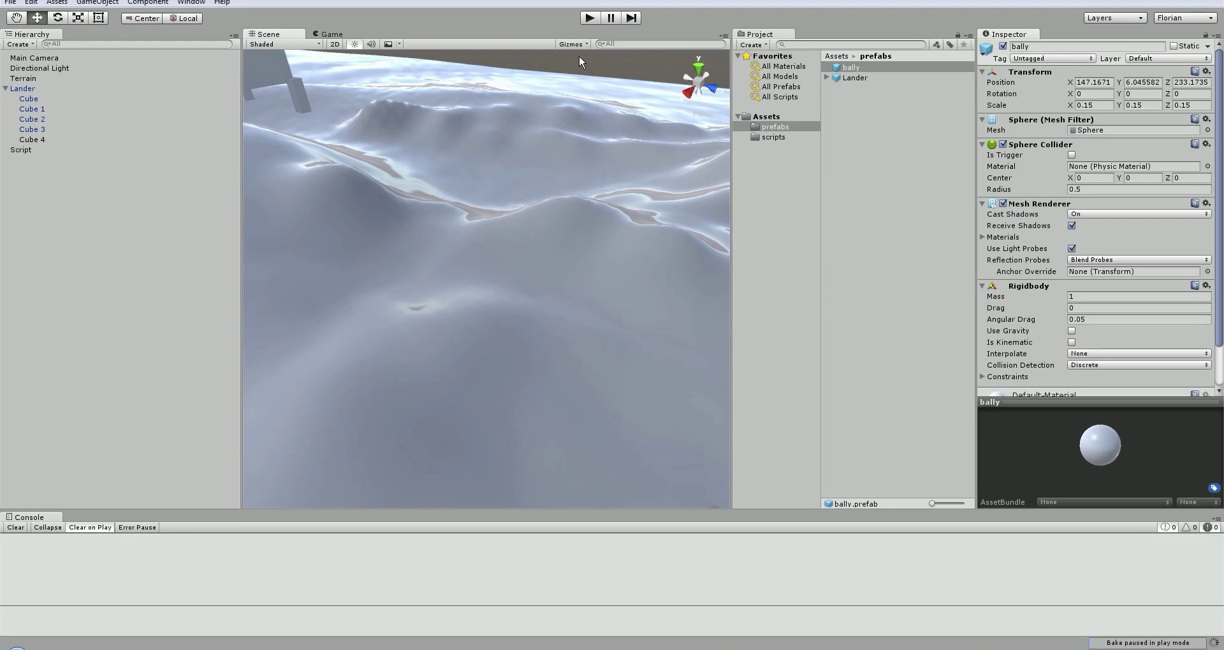
left_click(589, 21)
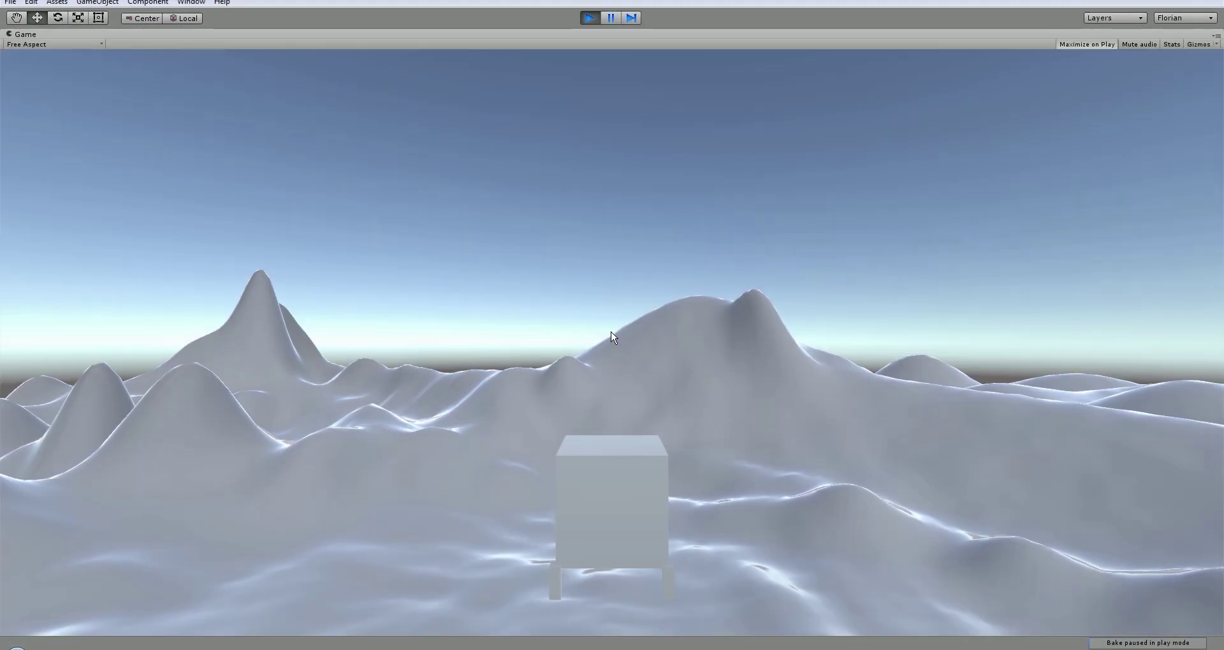
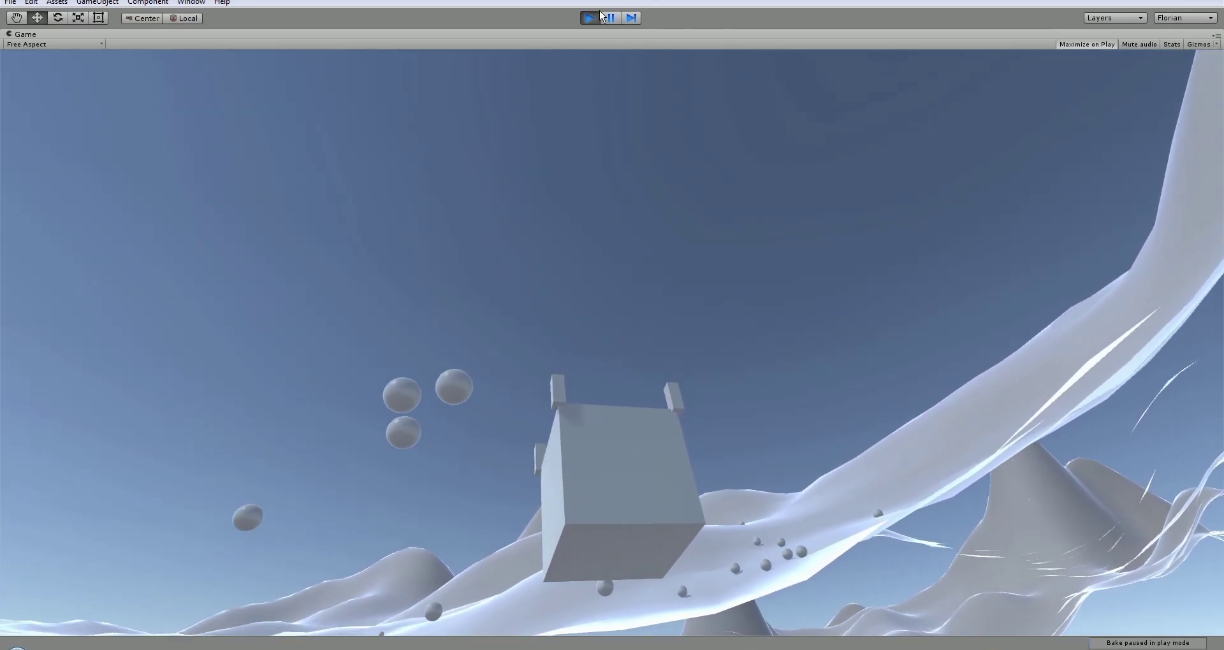
Change trg2.d.vel in all.cs to forw()*6+pos() and rerun the game
left_click(590, 18)
key("alt+Tab")
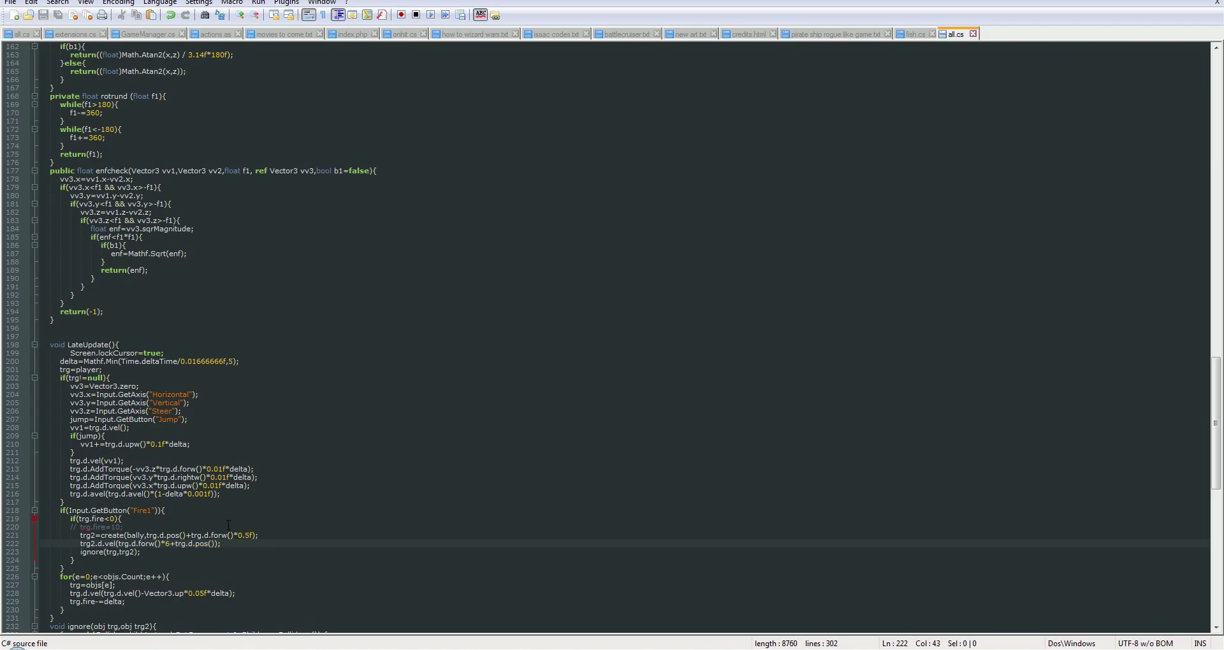
key("alt+Tab")
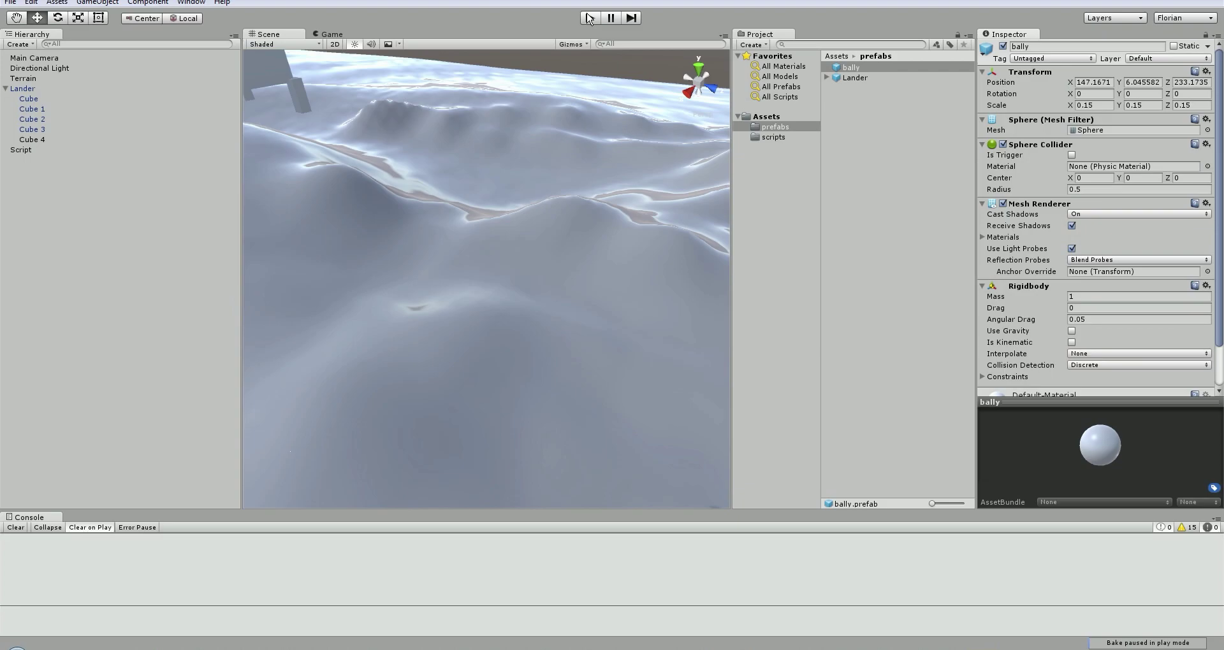
left_click(589, 18)
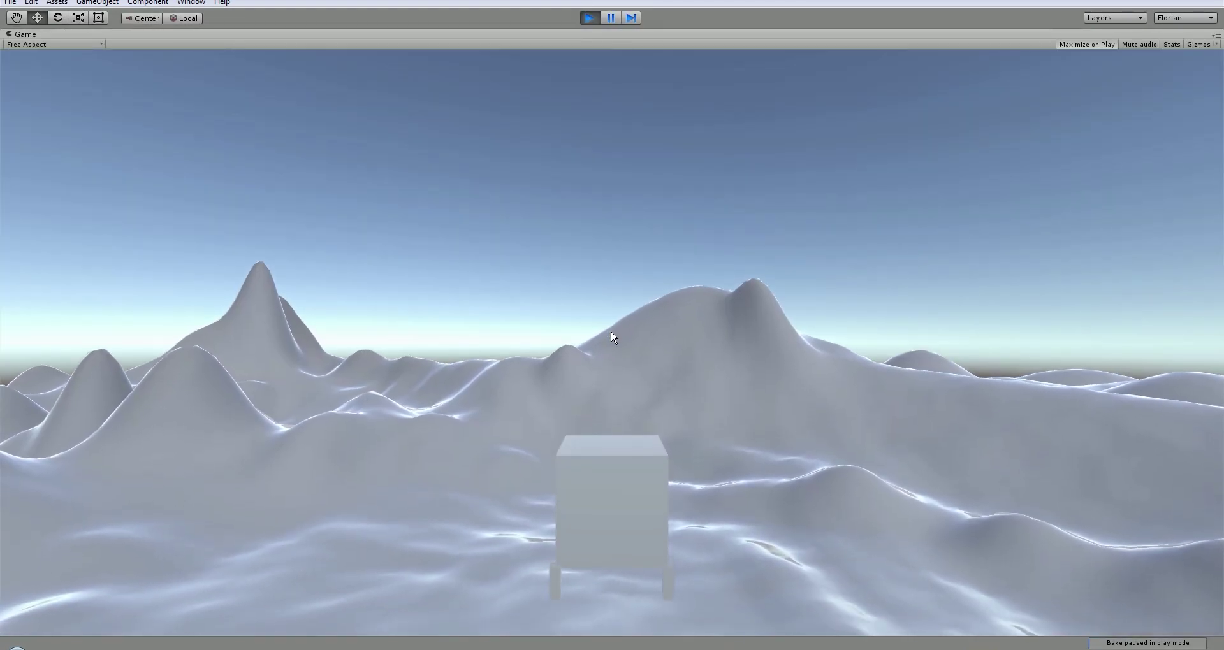
Fly the lander briefly, then change trg.d.pos() to trg.d.forw() in the Fire1 velocity line
key("space")
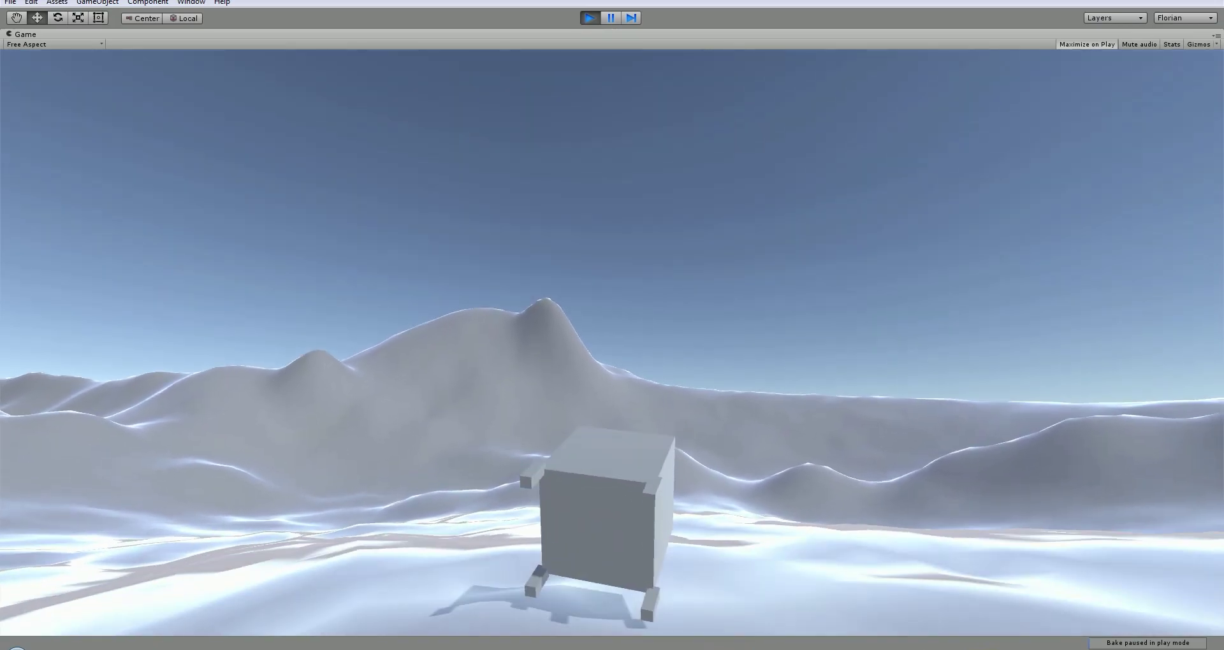
key("ctrl+p")
key("alt+Tab")
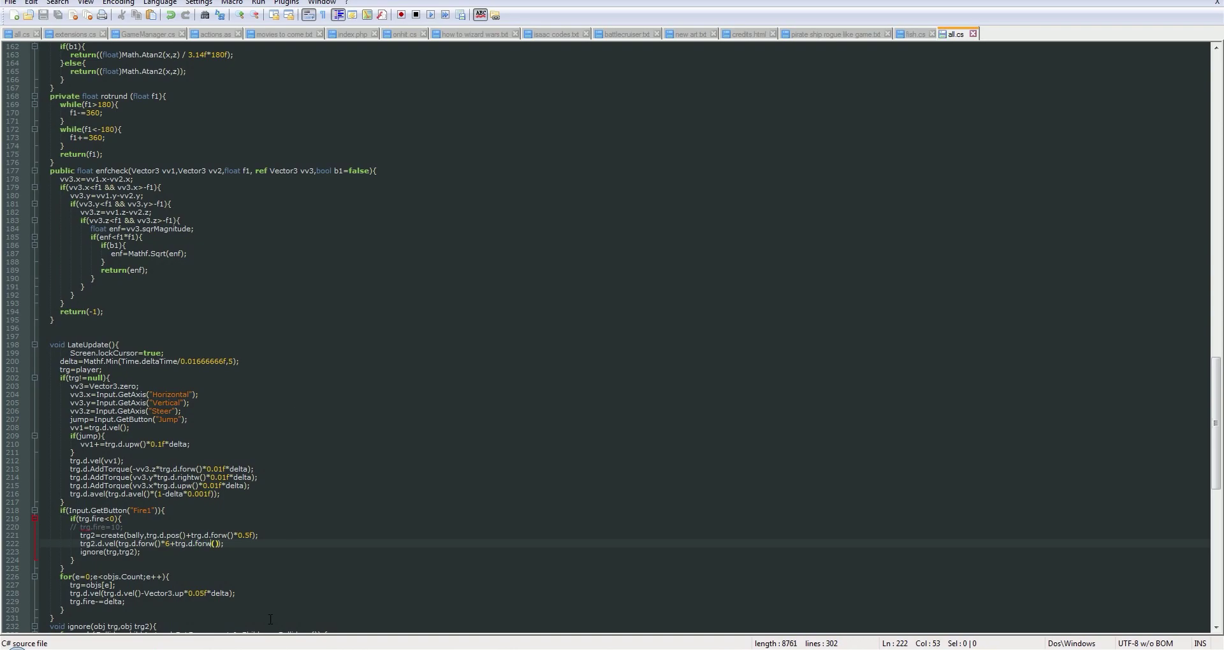
key("alt+Tab")
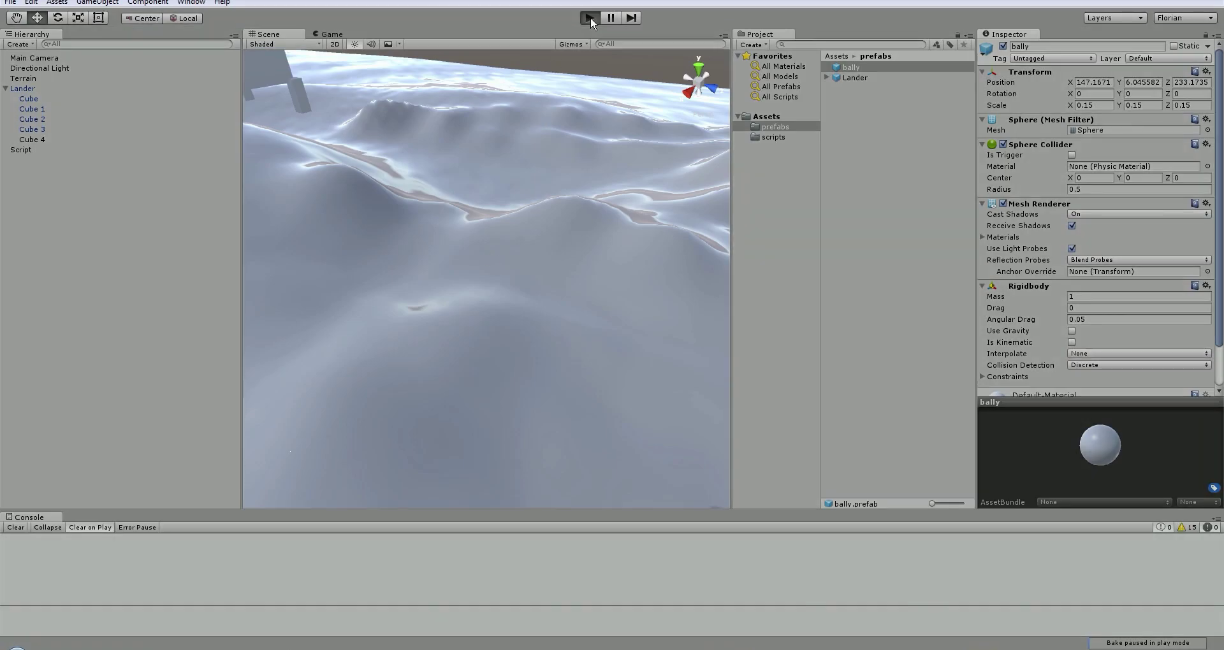
Play the game and fire spheres, restarting once, then stop the test
left_click(590, 18)
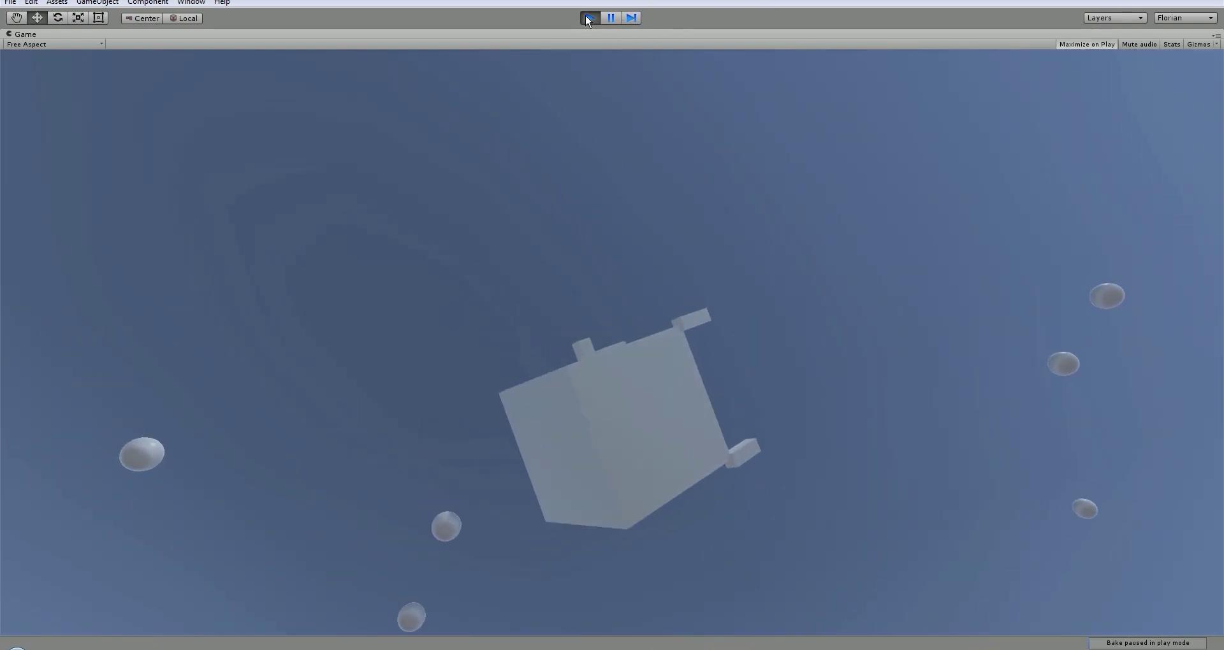
left_click(588, 21)
left_click(586, 17)
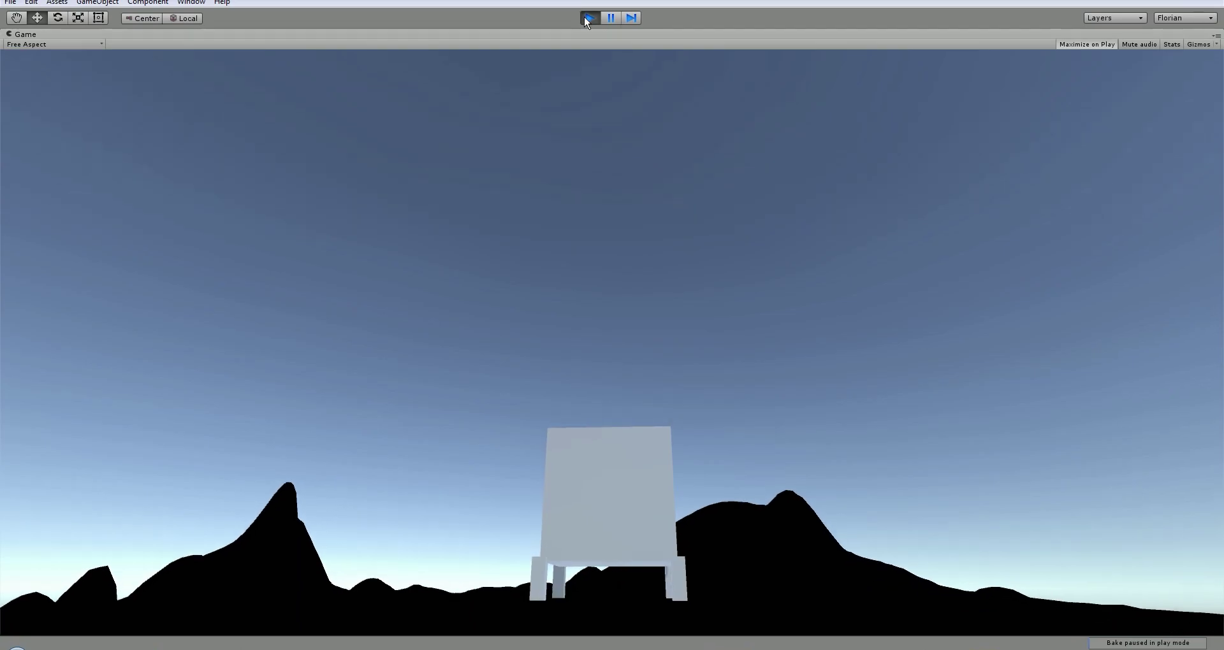
left_click(588, 18)
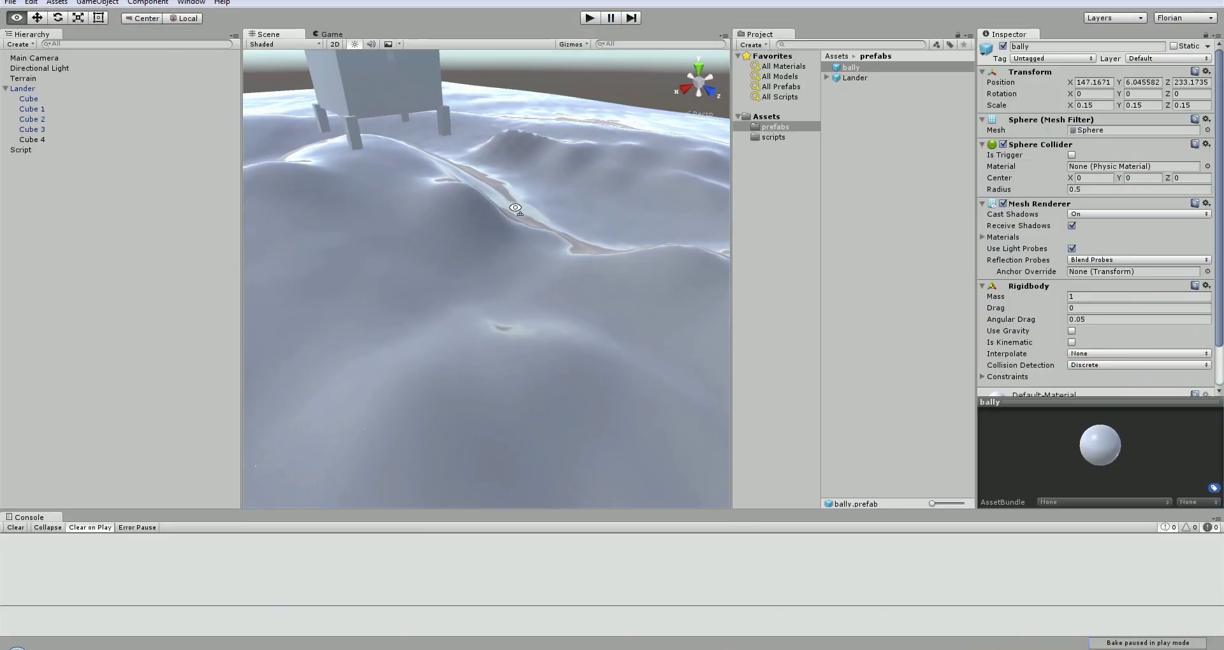
left_click(587, 19)
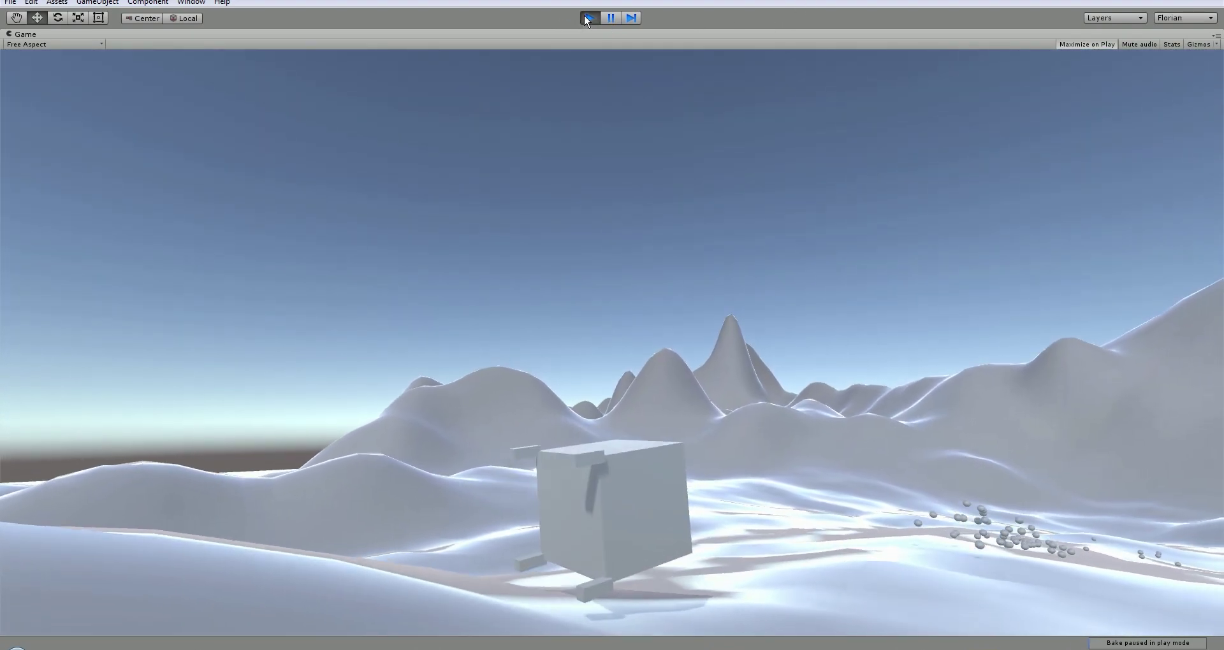
left_click(588, 18)
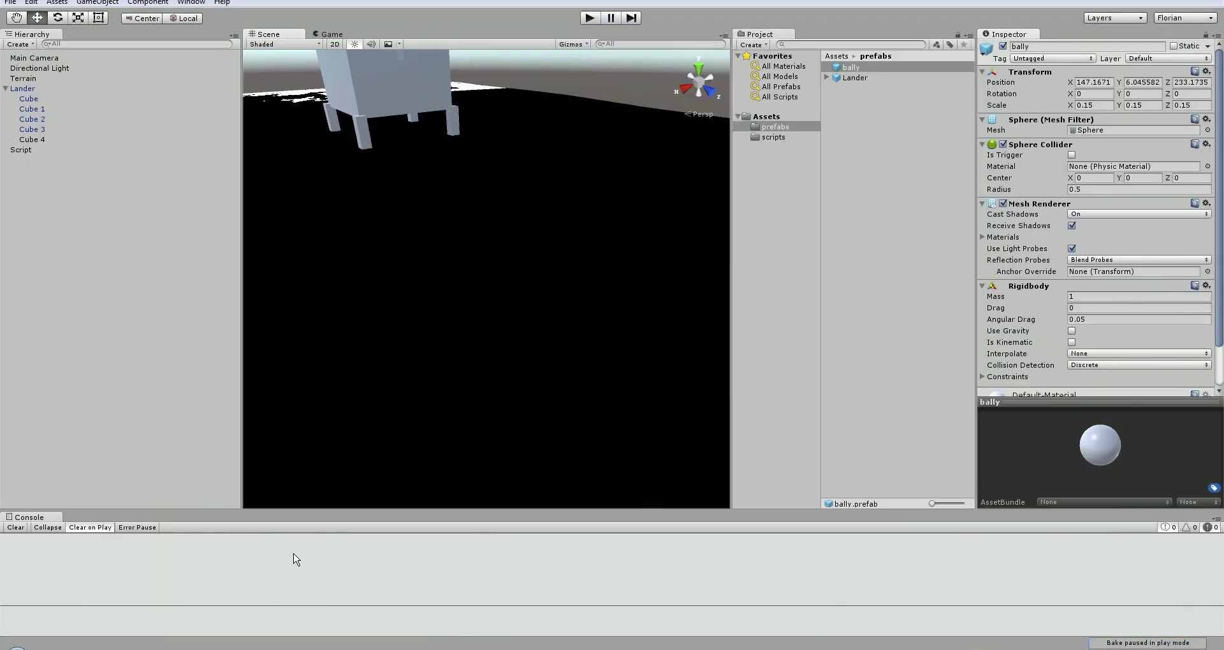
Edit the bullet velocity line to forw()*10+trg.d.vel() and save the script
key("alt+Tab")
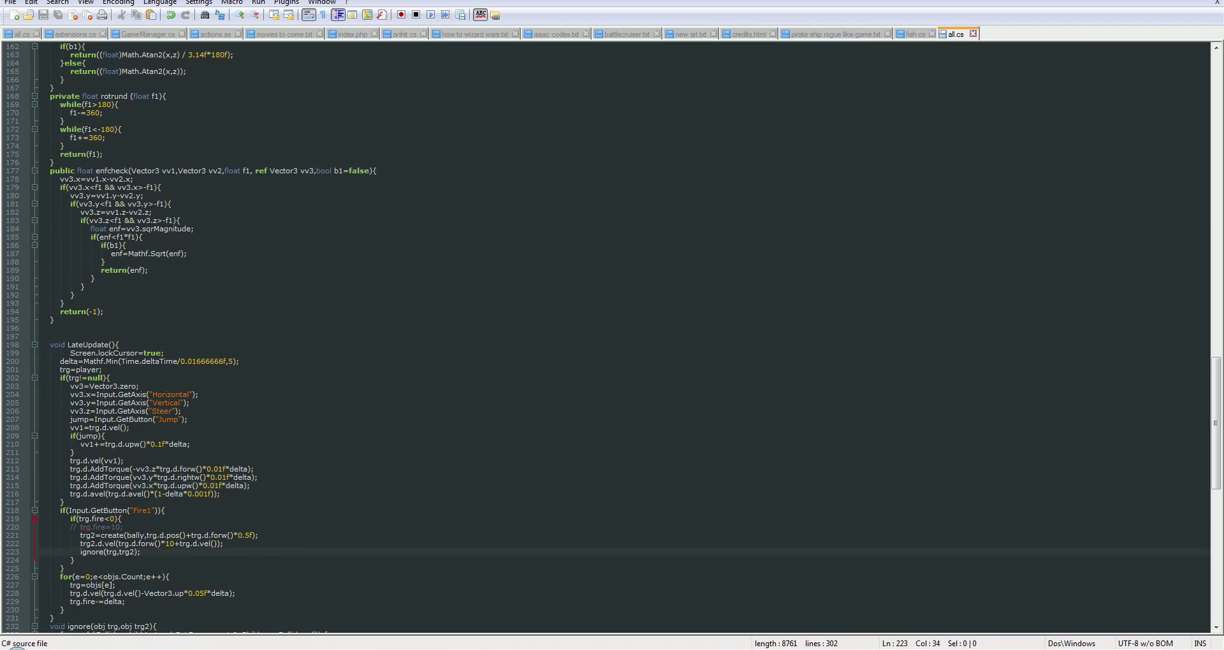
left_click(188, 642)
key("alt+Tab")
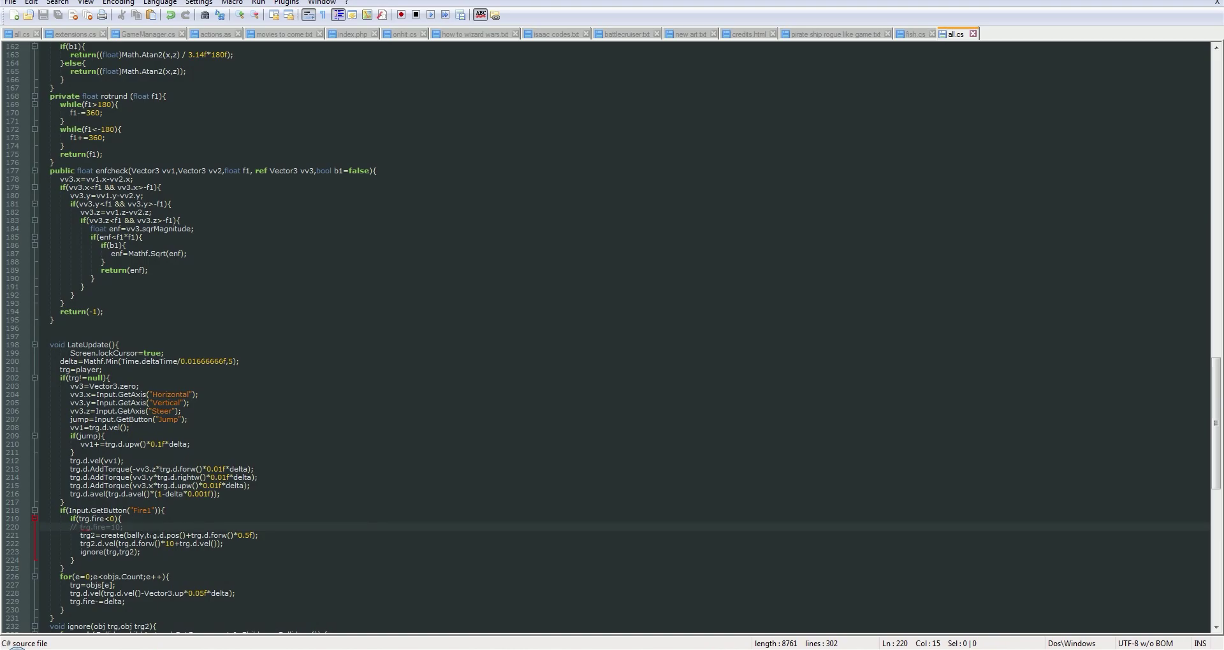
key("alt+Tab")
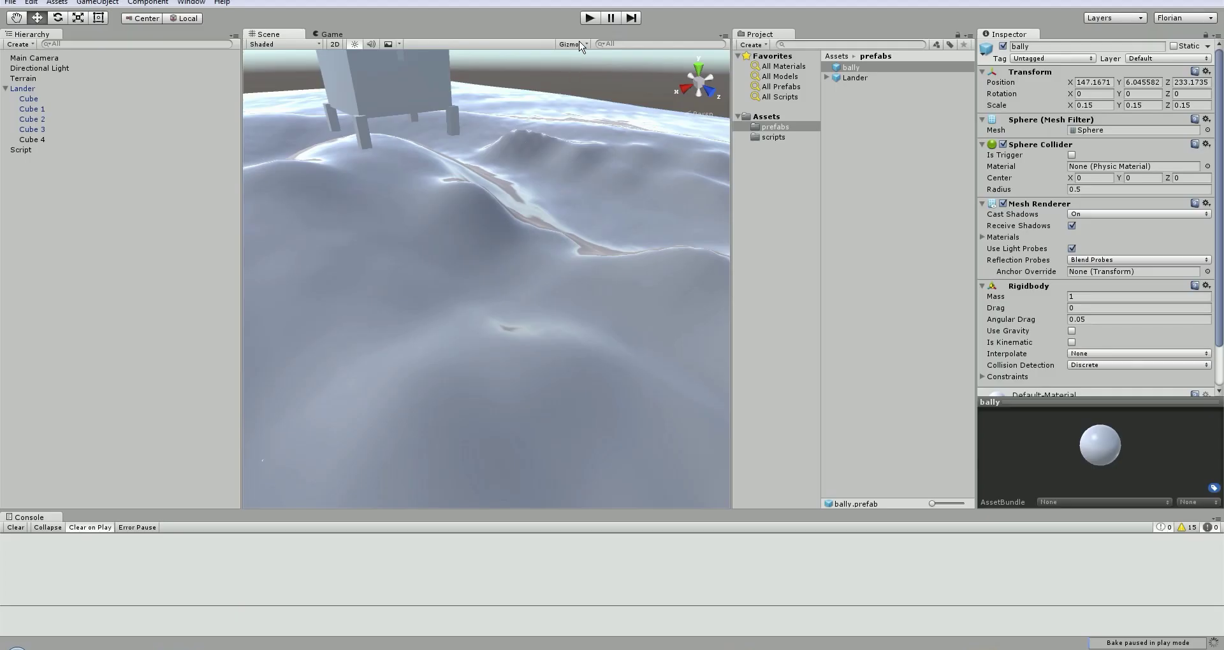
Test-fly the lander firing spheres at the new launch speed, then stop play
left_click(595, 17)
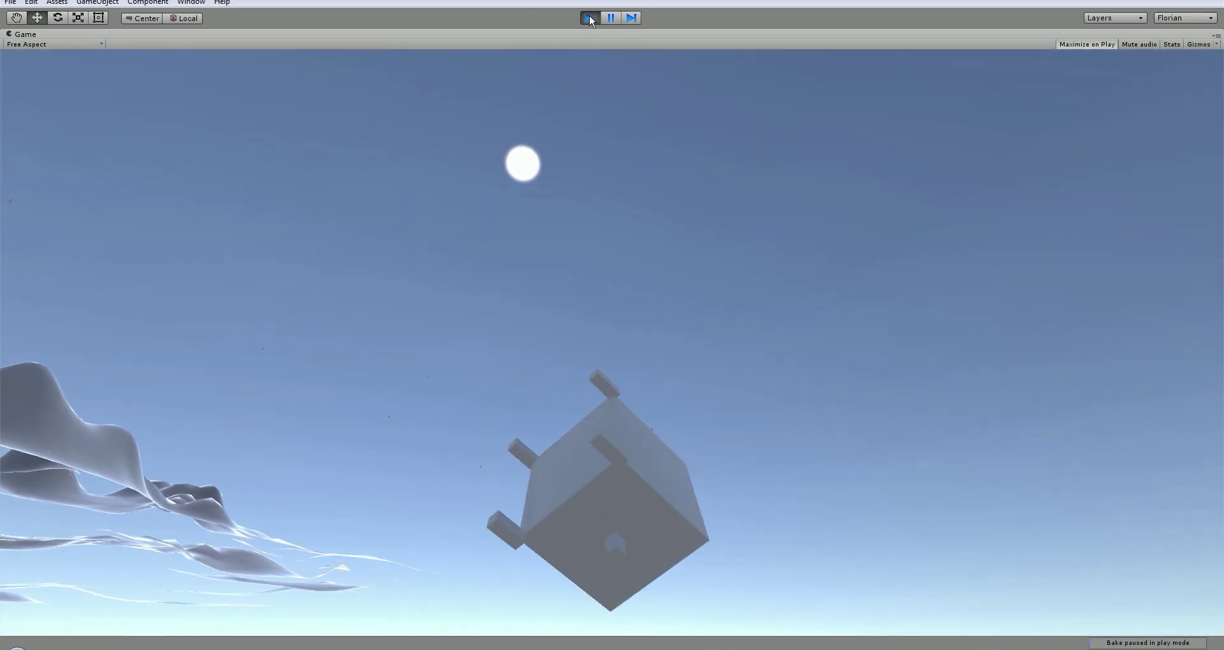
left_click(590, 18)
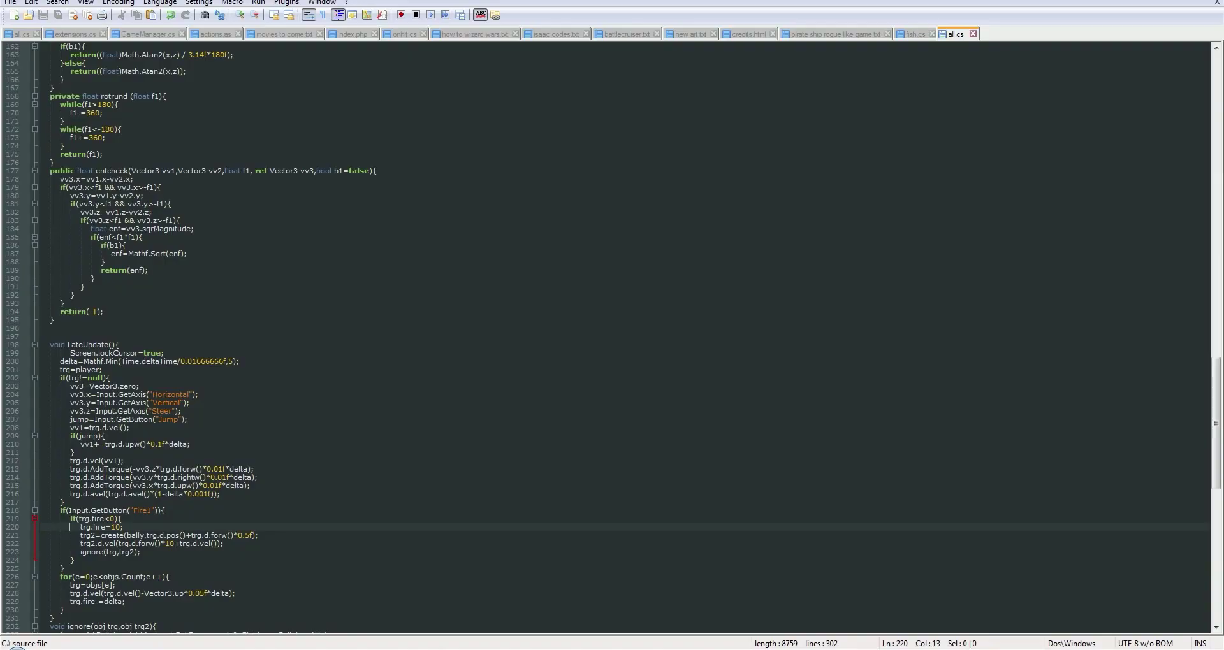
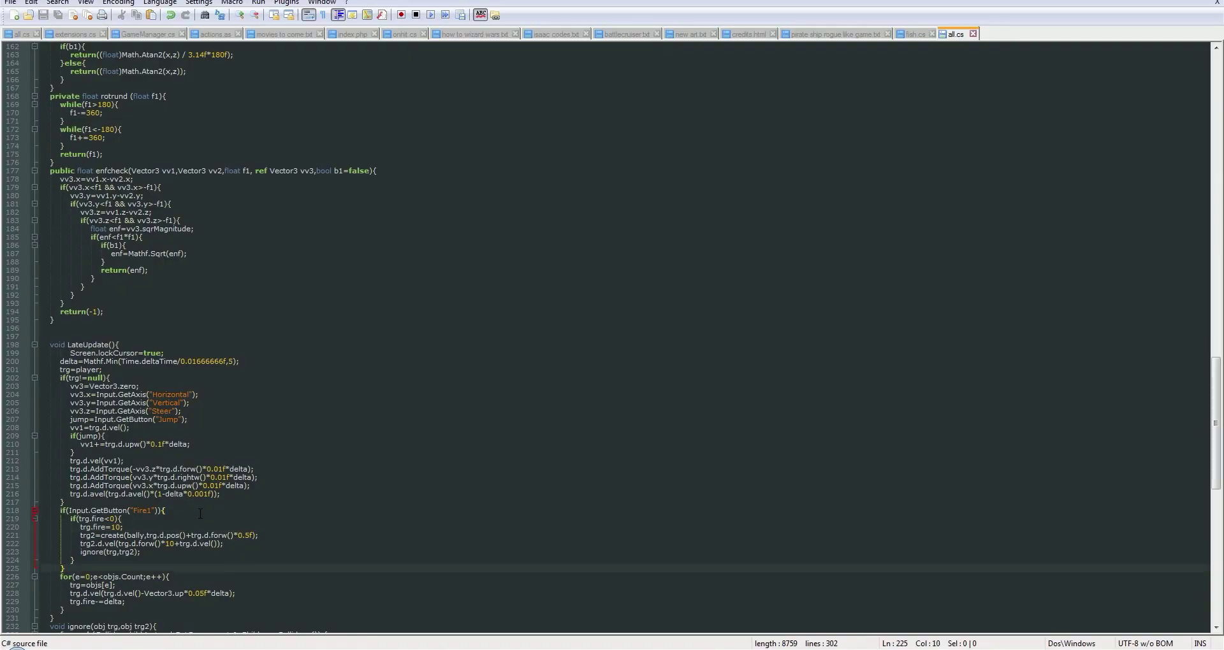
Add trg.d.vel(trg.d.vel()*(1-delta*0.001f)); below the angular damping line in LateUpdate
left_click(239, 495)
type("trg.d.vel(trg.d.vel()*(1-delta*0.001f));")
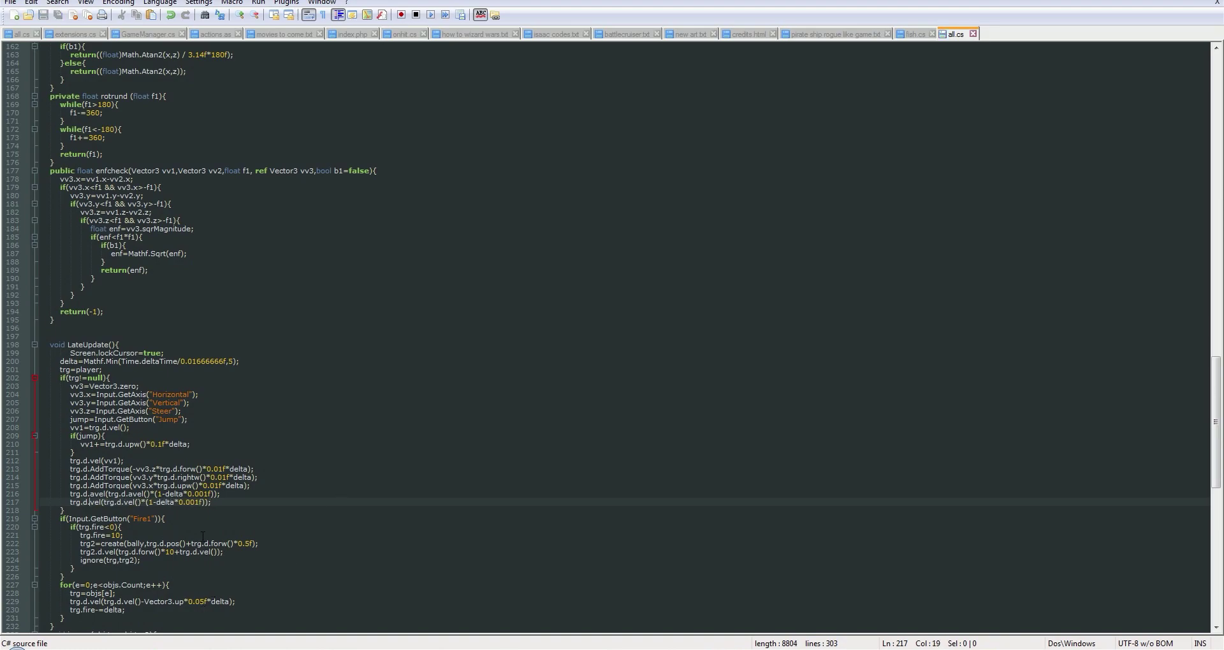
key("alt+Tab")
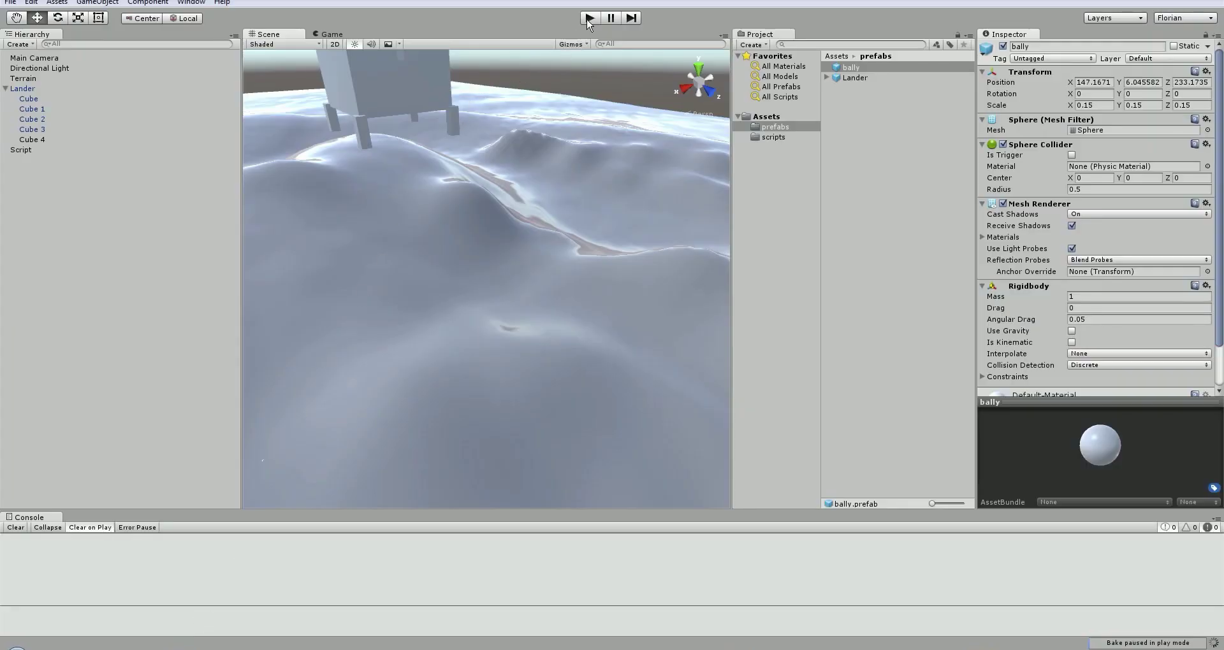
Play-test the lander briefly, then orbit the Scene view back to the lander above the terrain
left_click(591, 18)
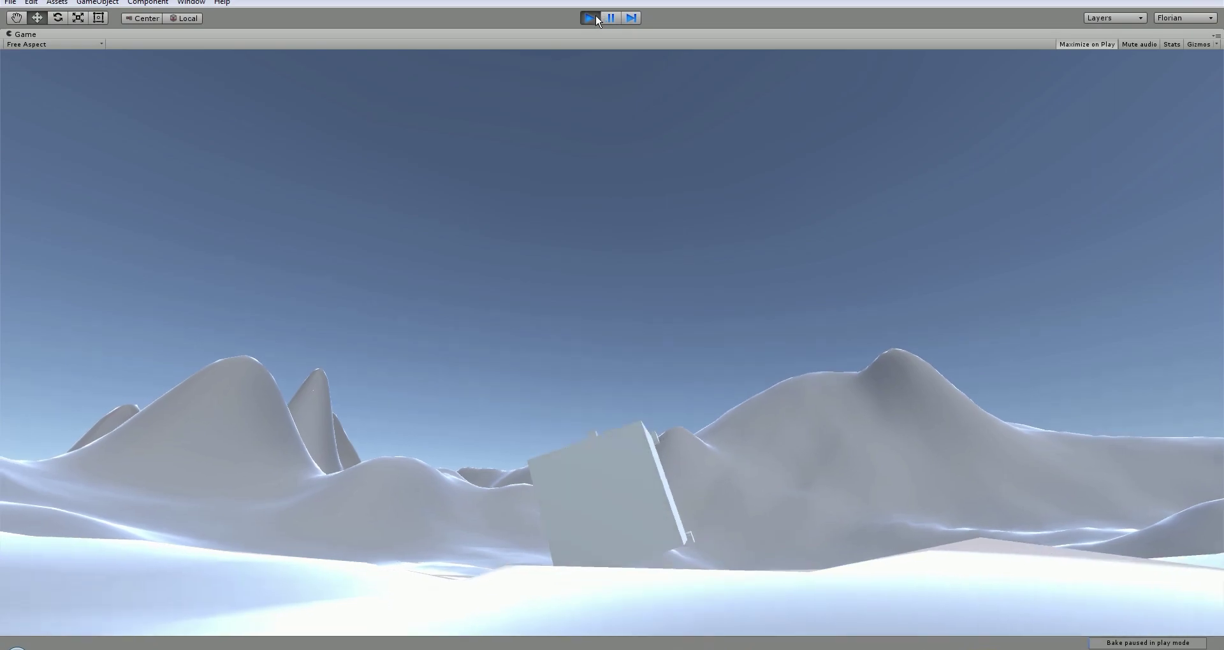
left_click(597, 18)
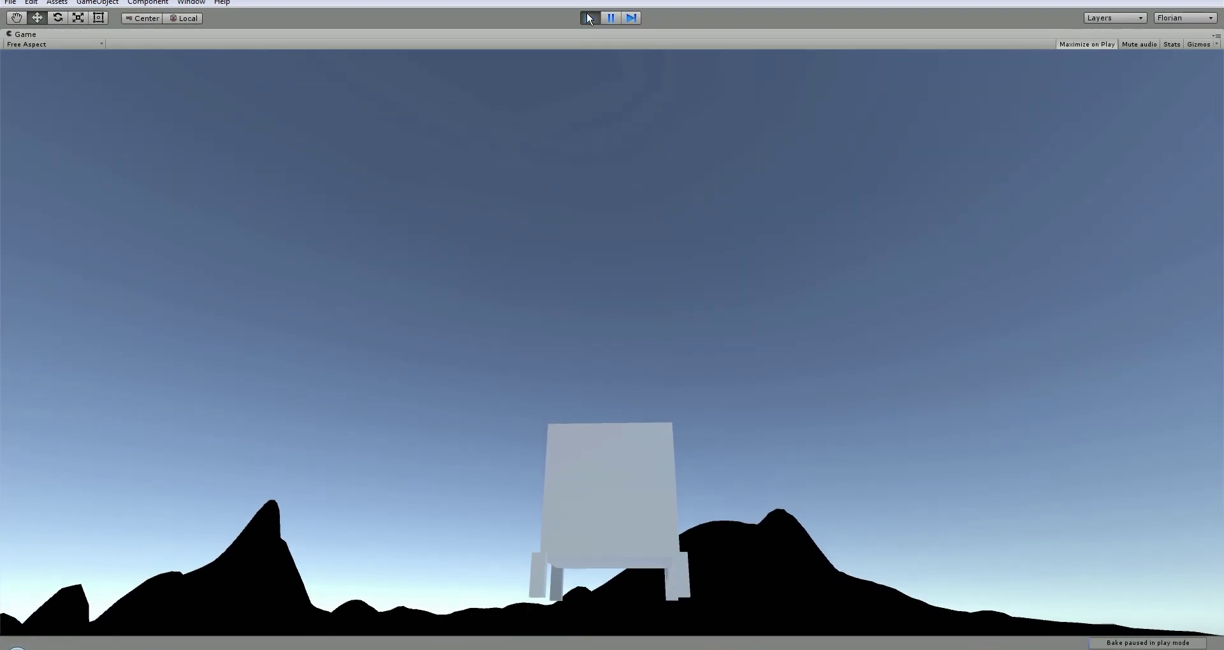
left_click(589, 18)
left_click_drag(566, 222, 548, 121, "alt")
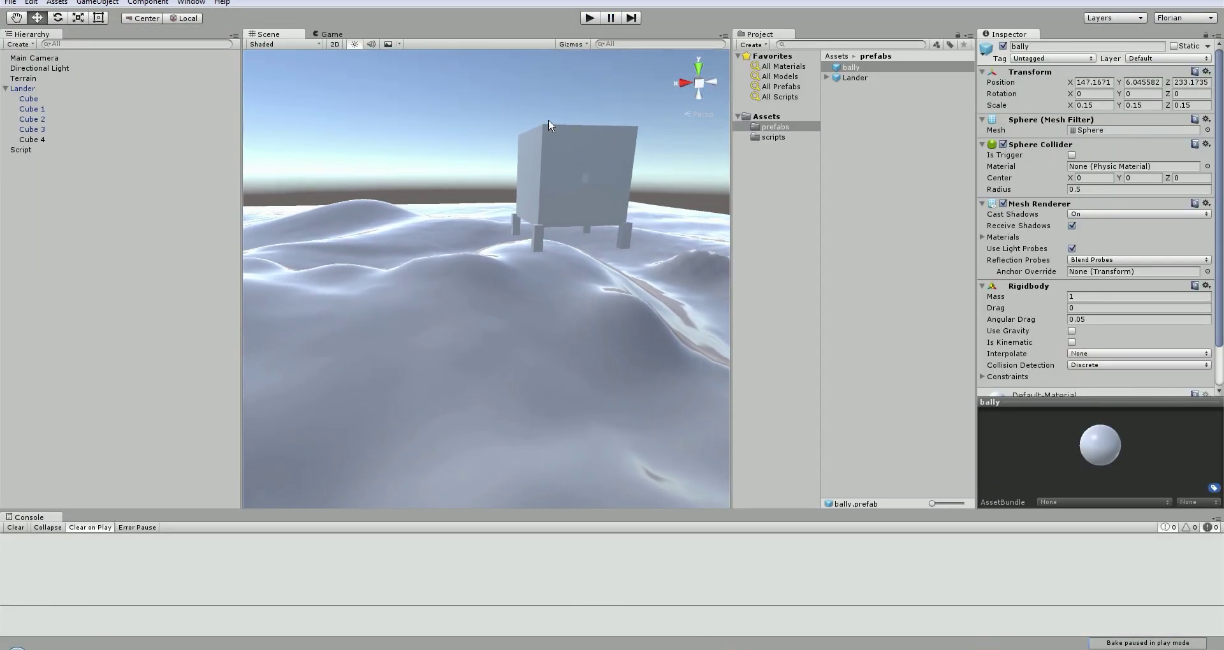
Run the game again to fly and fire spheres, then stop and return to the script
left_click(587, 21)
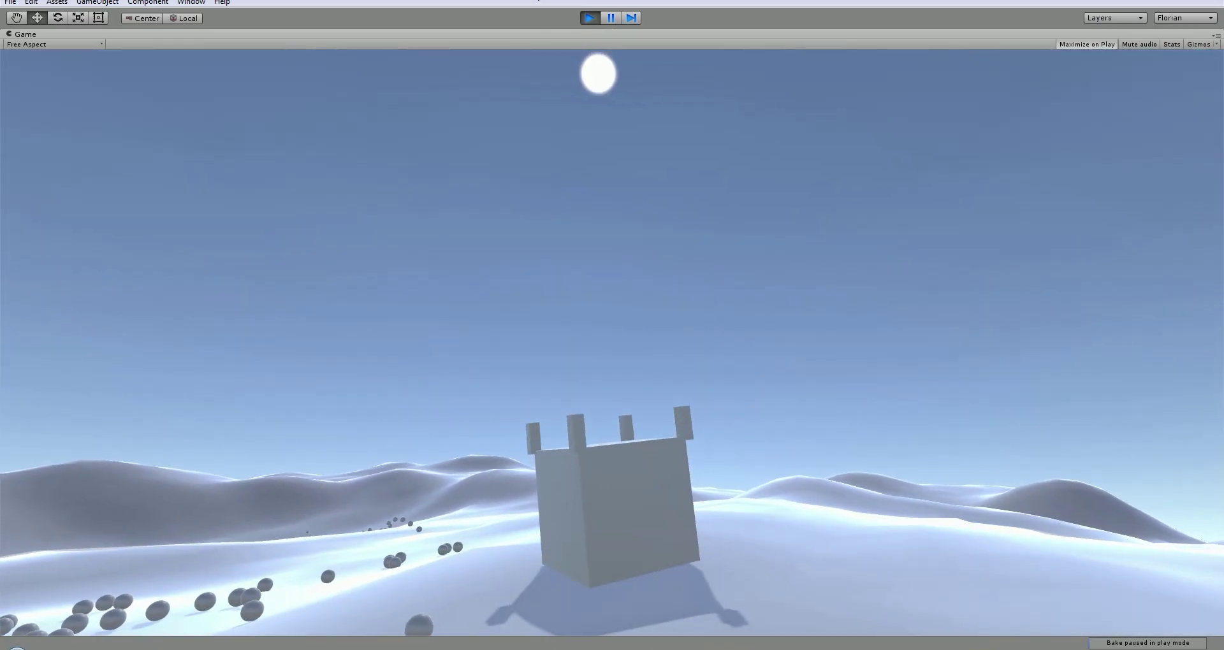
key("ctrl+p")
key("alt+Tab")
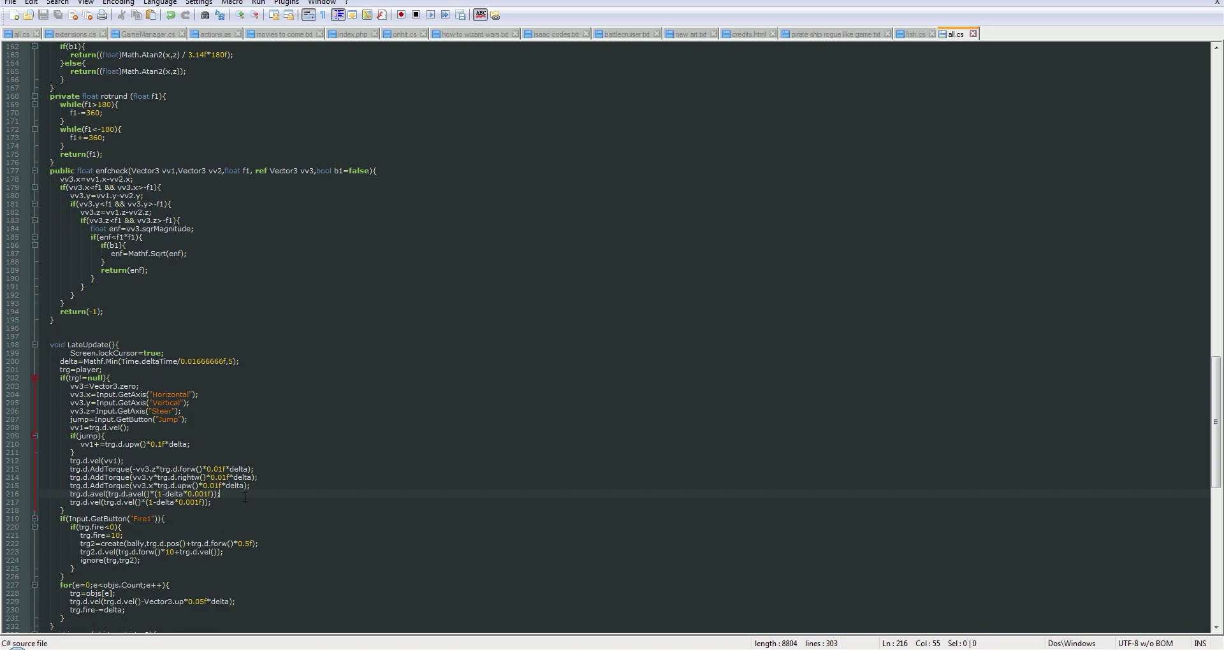
Add trg.d.vel(trg.d.vel()-trg2.d.vel()); to the Fire1 block and cut the spawn offset to 0.5f
scroll(225, 513, "down", 1)
type("trg.d.vel(trg.d.vel()-trg2.d.vel());")
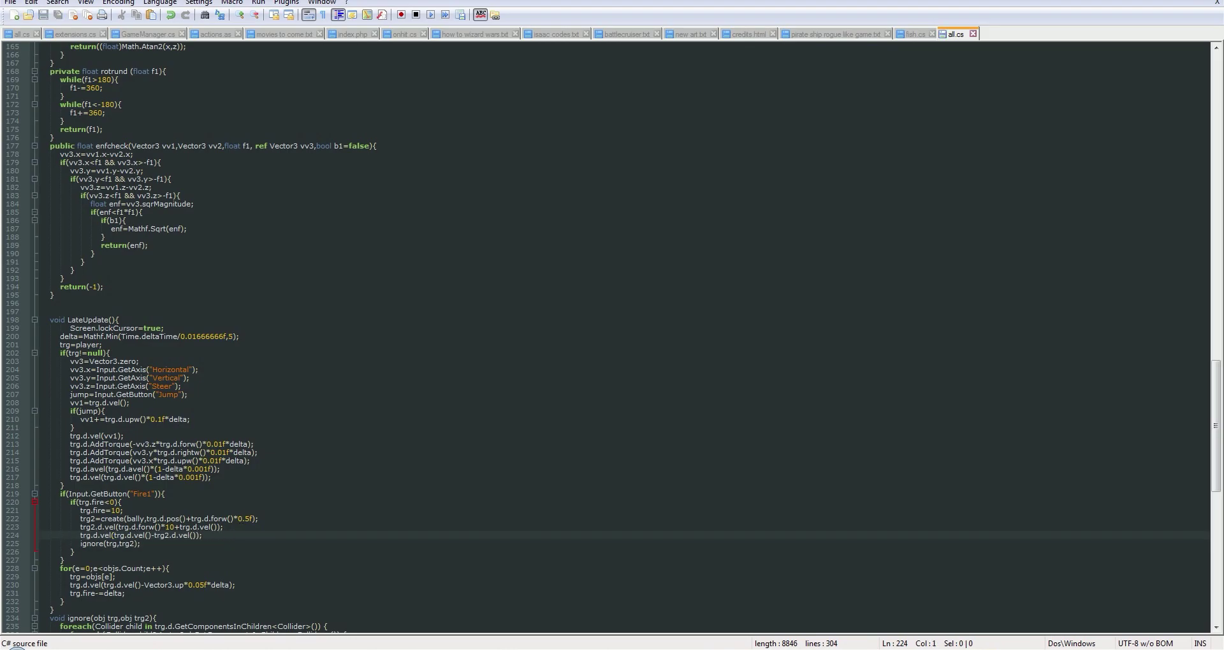
key("alt+Tab")
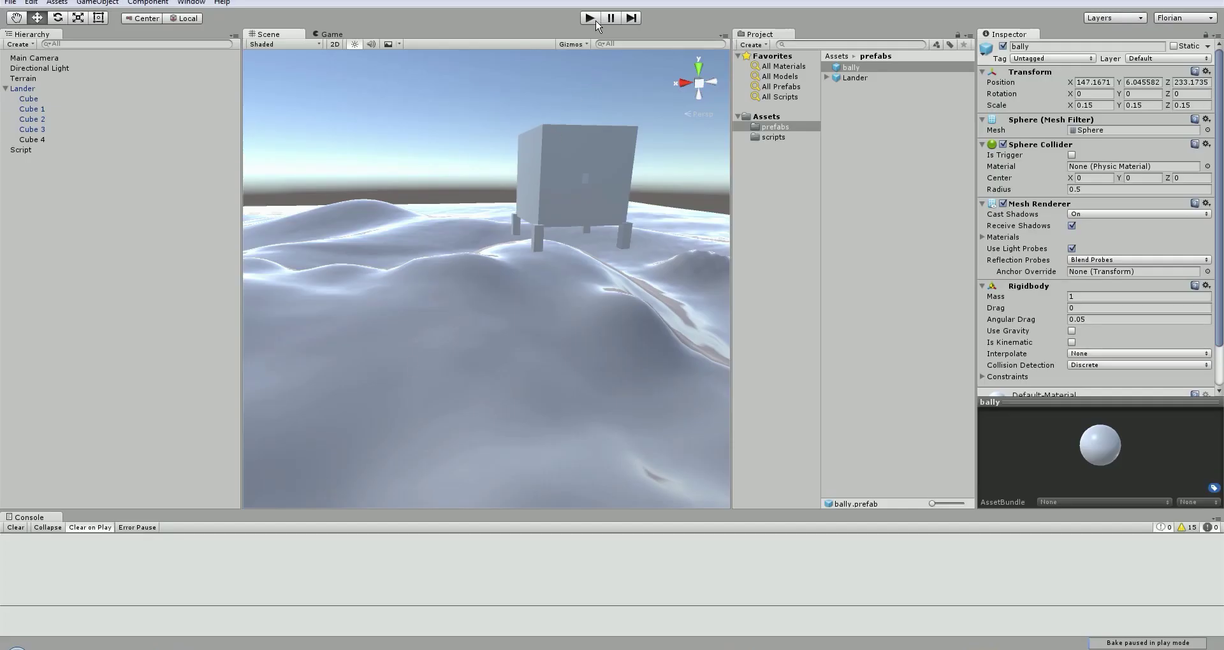
Run two play sessions testing the firing recoil, stopping the game after each
left_click(594, 19)
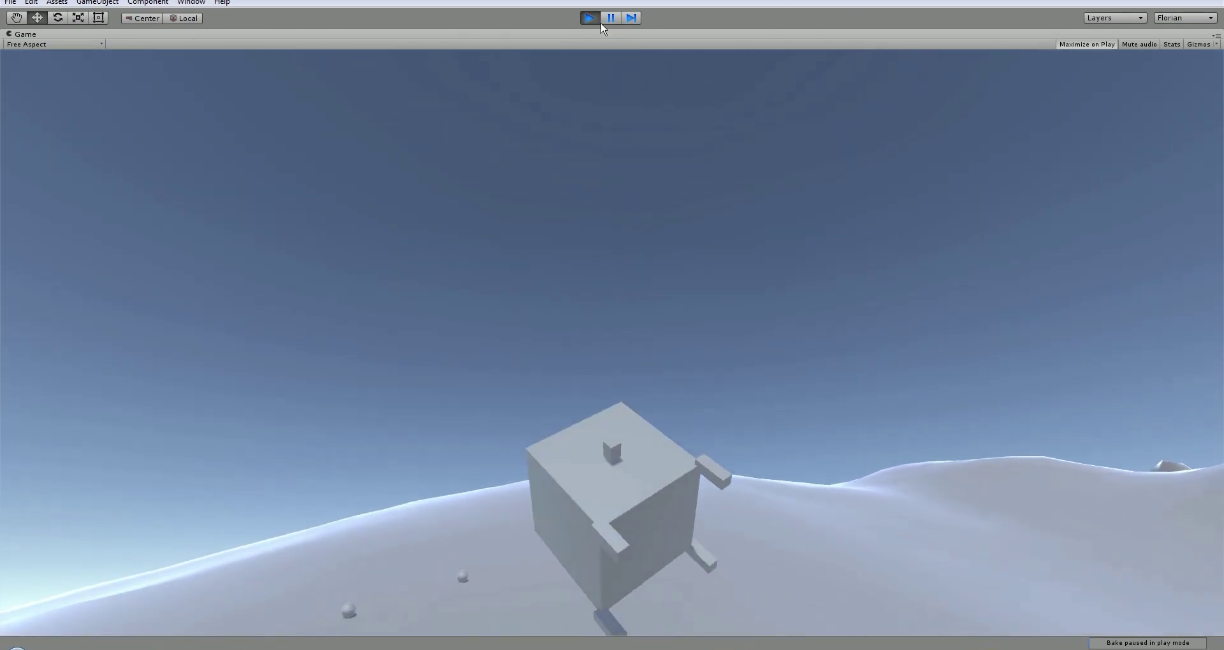
left_click(589, 18)
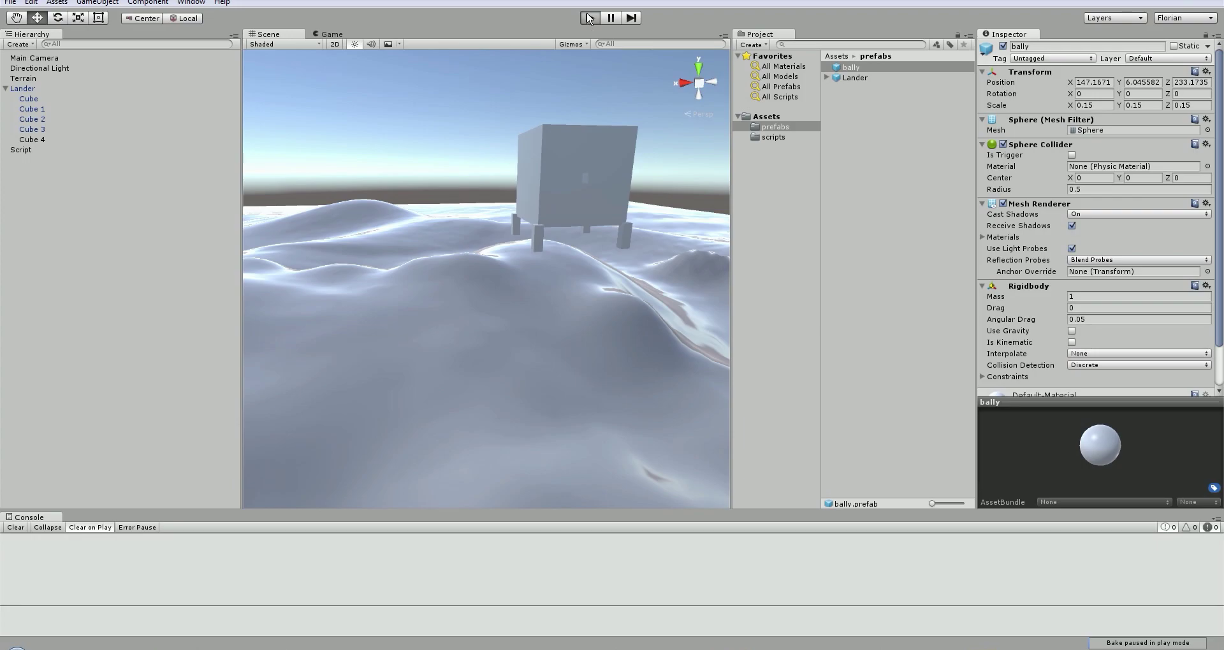
left_click(588, 18)
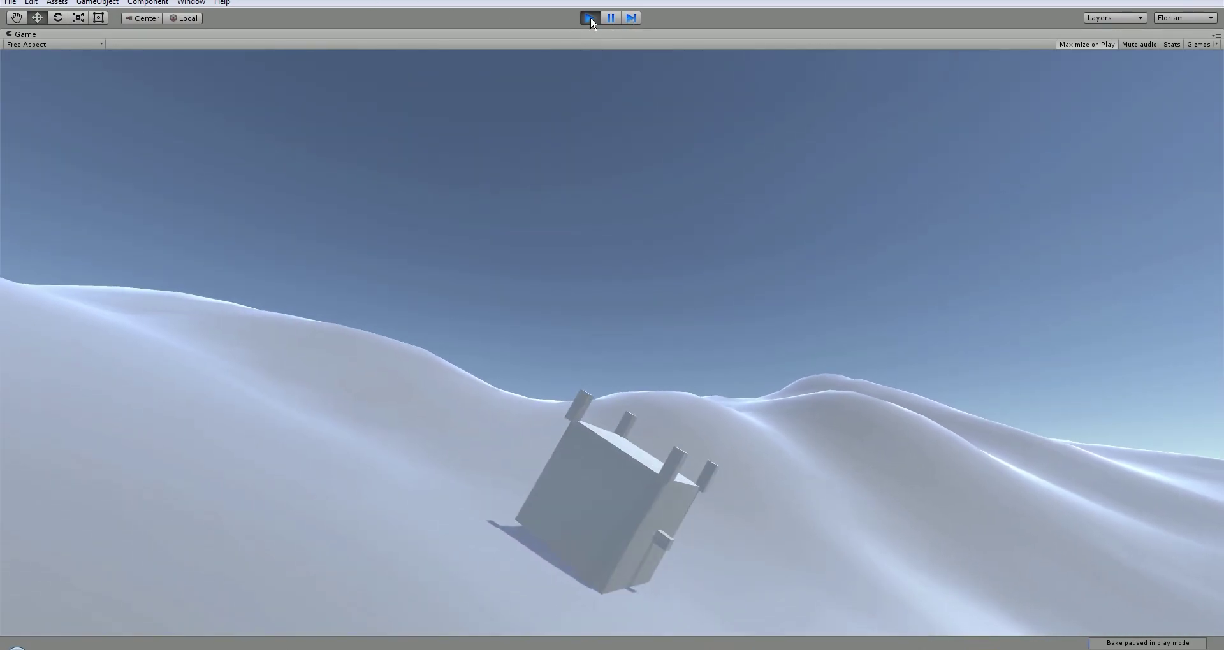
left_click(590, 18)
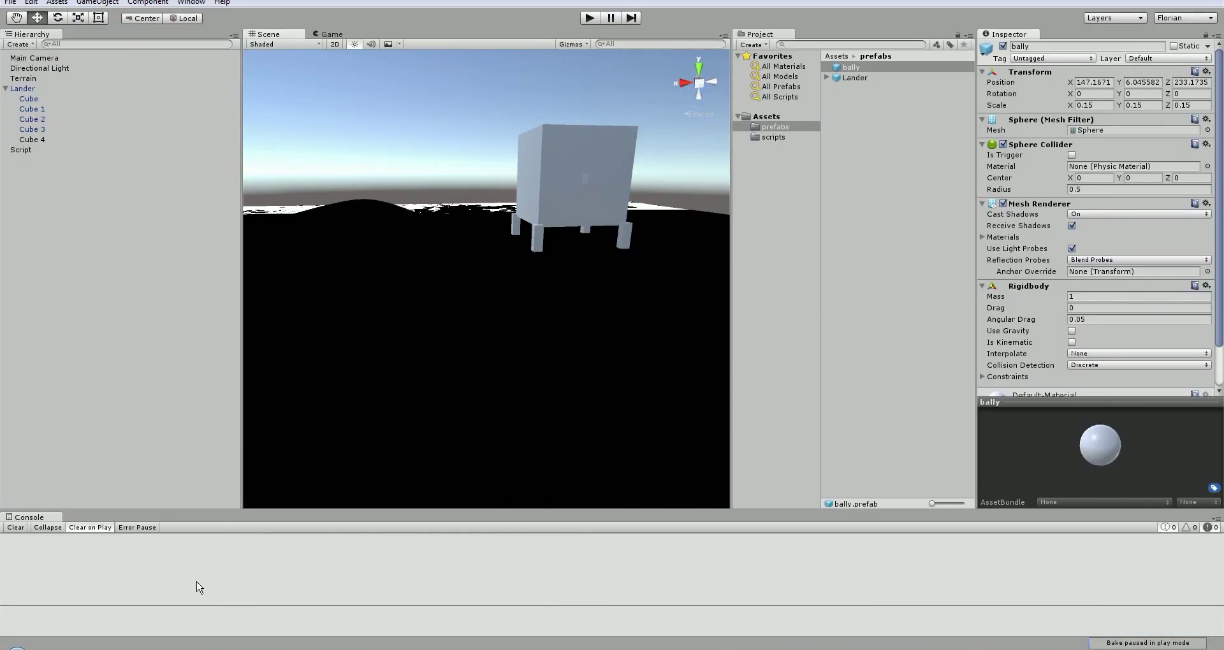
Scale recoil to 0.2f of projectile velocity, raise both damping factors to 0.01f, and play
key("alt+Tab")
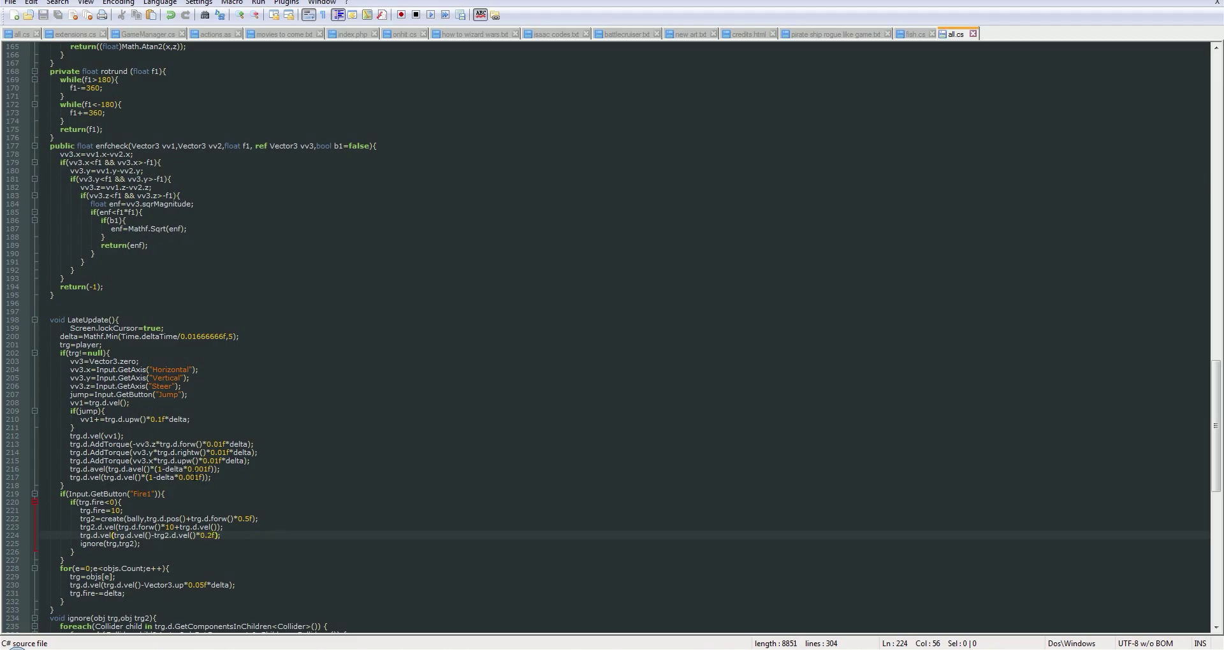
left_click(194, 478)
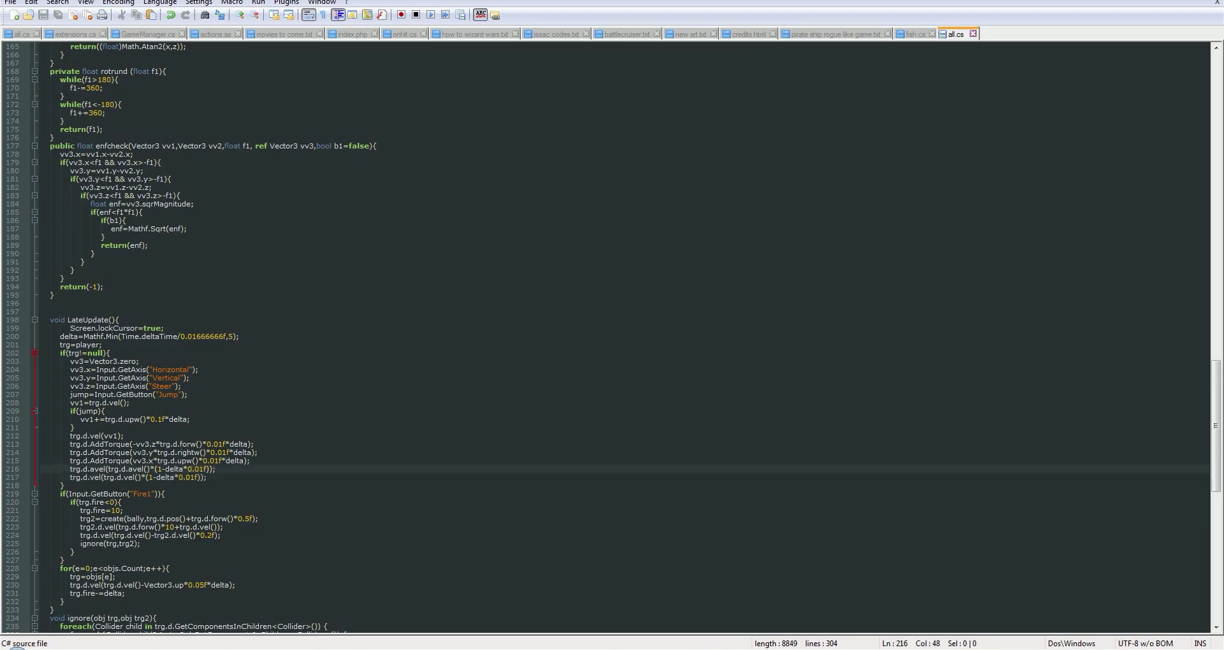
key("alt+Tab")
left_click(586, 19)
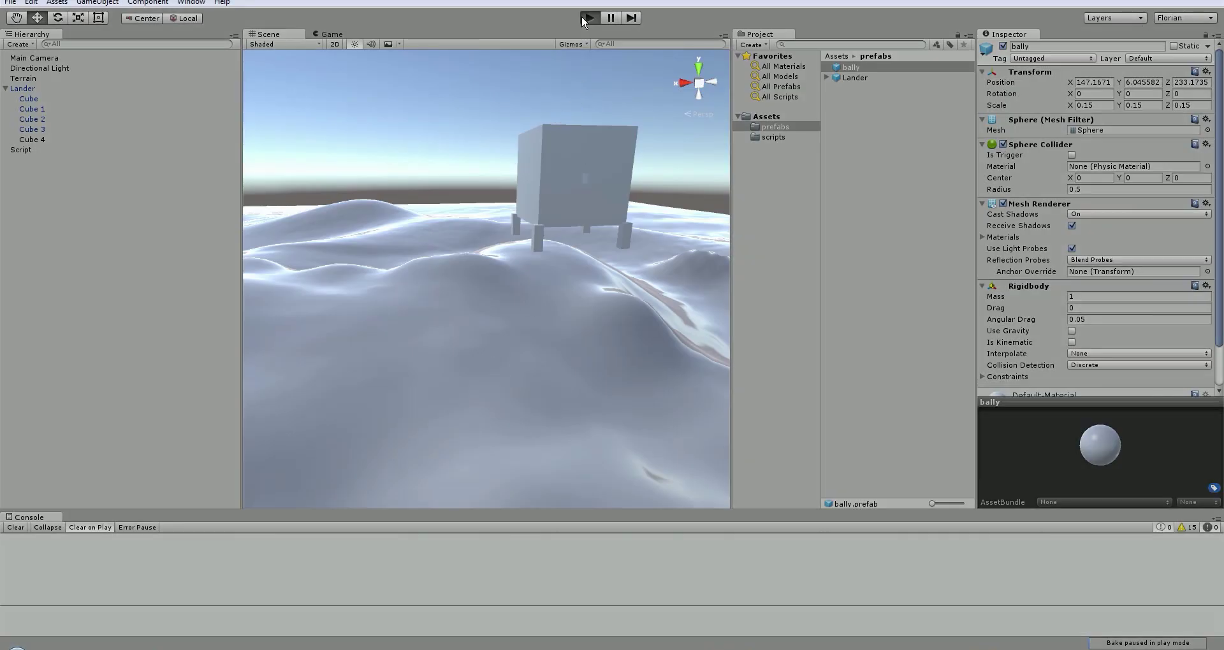
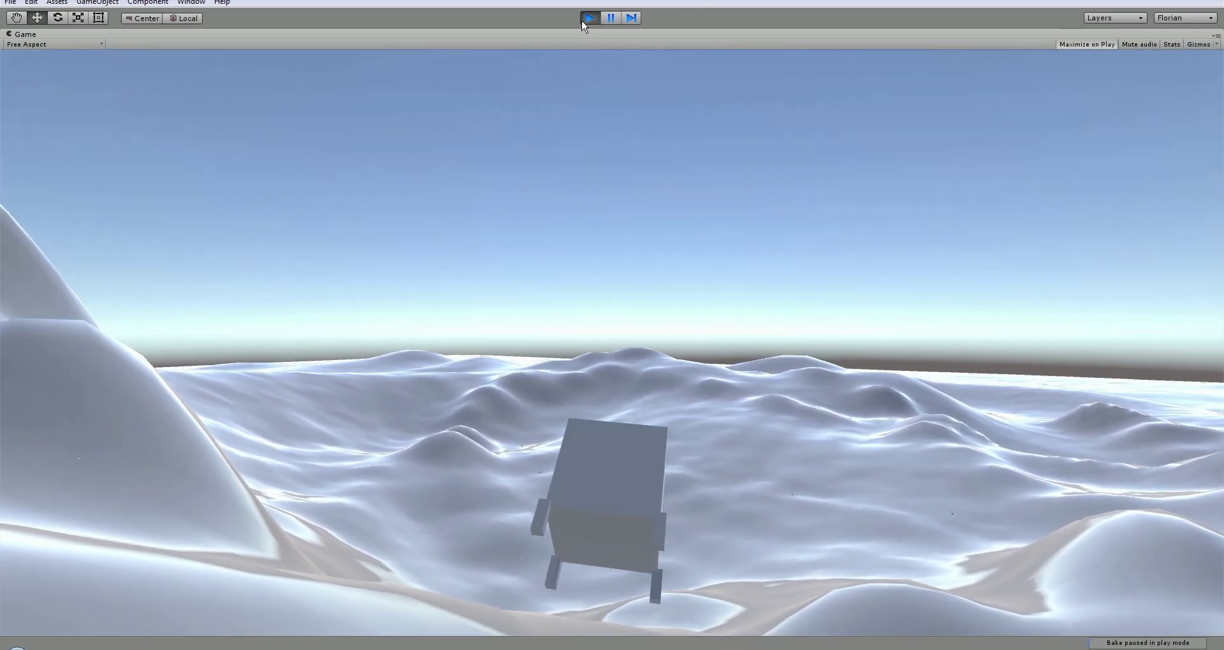
Stop play mode to end the lander's test flight over the hilly terrain
left_click(582, 18)
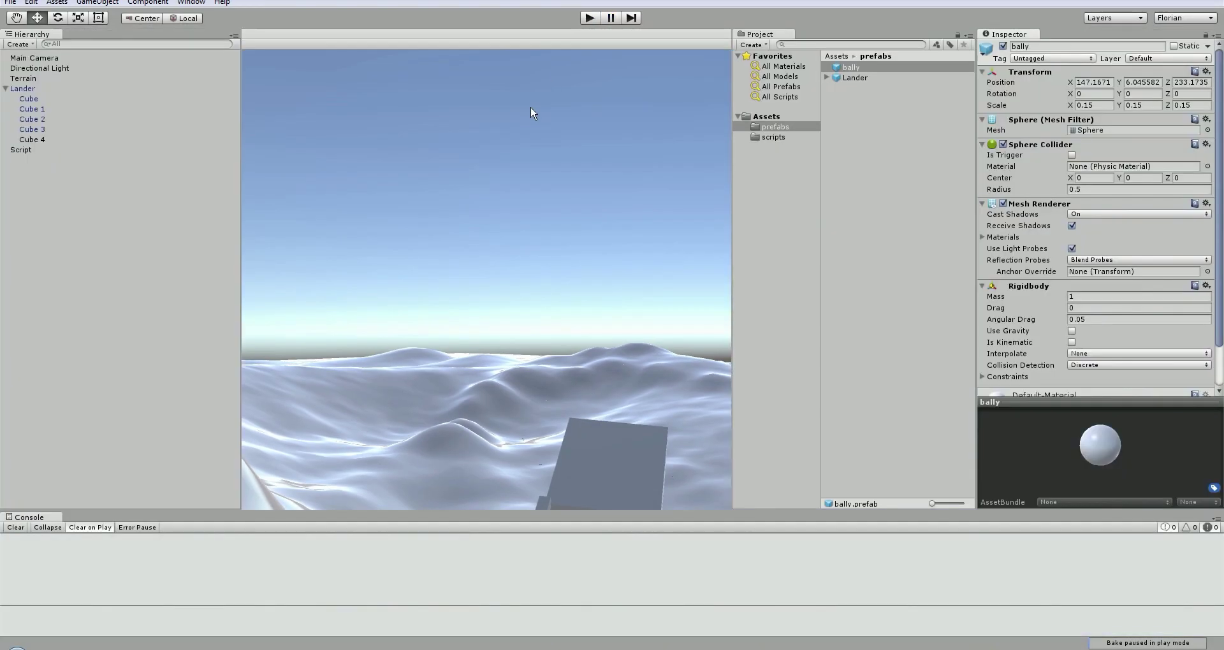
Bring up Notepad++ showing the LateUpdate control code in all.cs
left_click(160, 645)
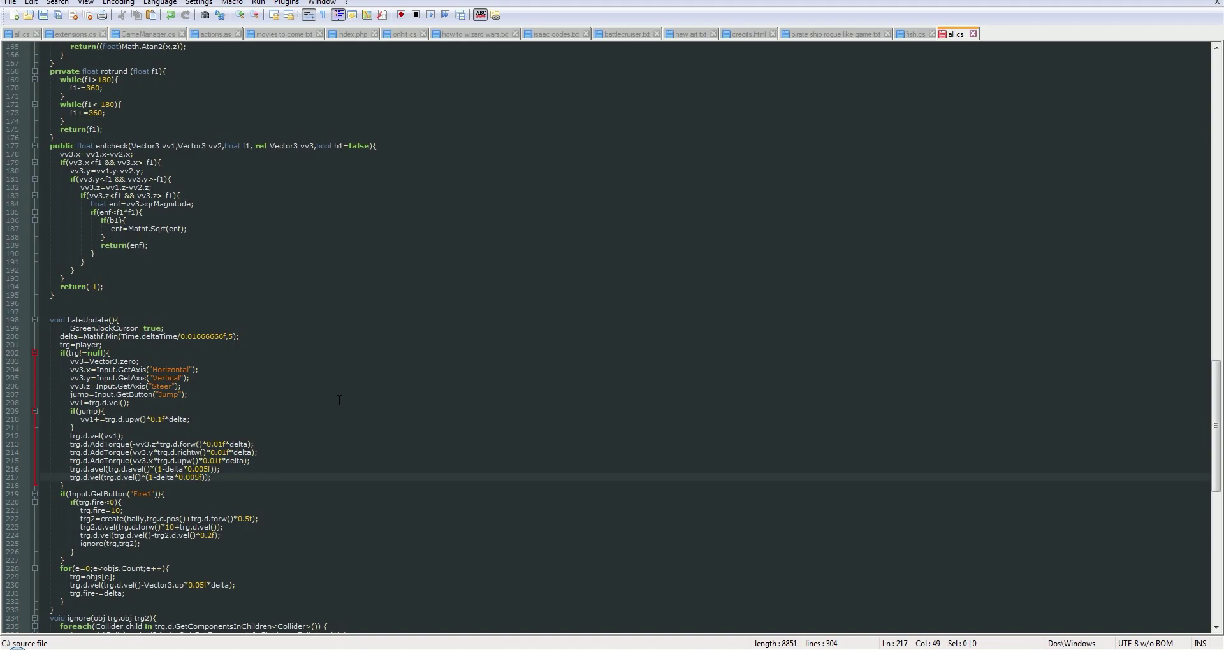
Return to Unity and enter play mode to test the lander with 0.005f damping
key("alt+Tab")
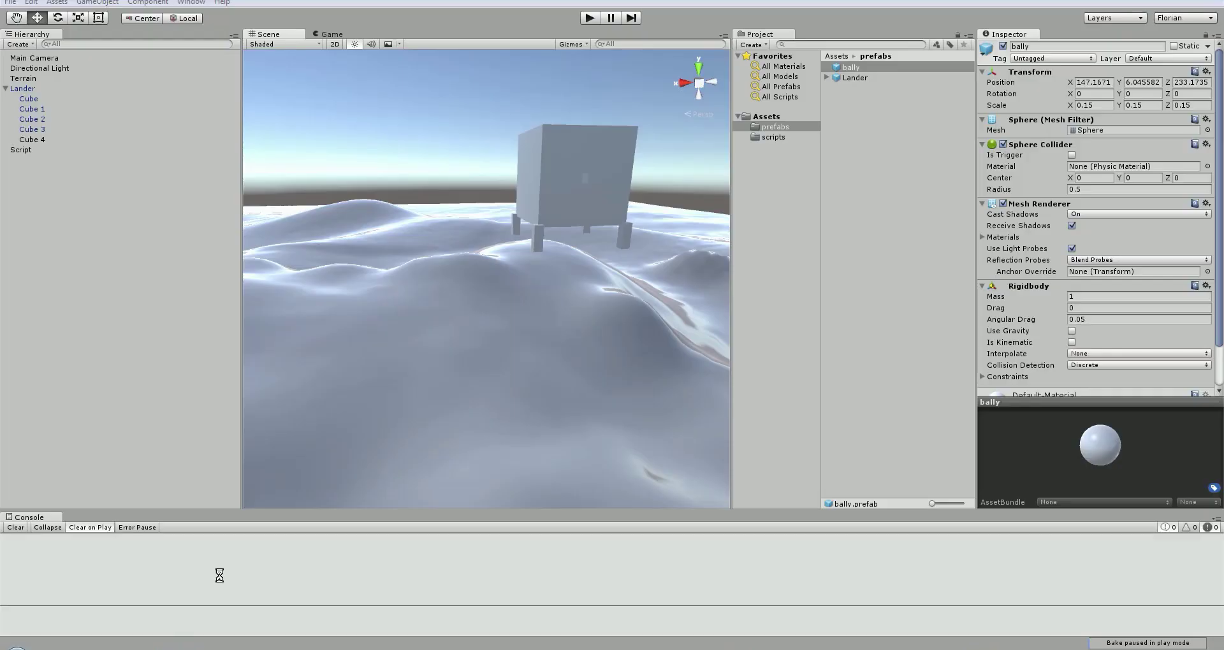
left_click(590, 18)
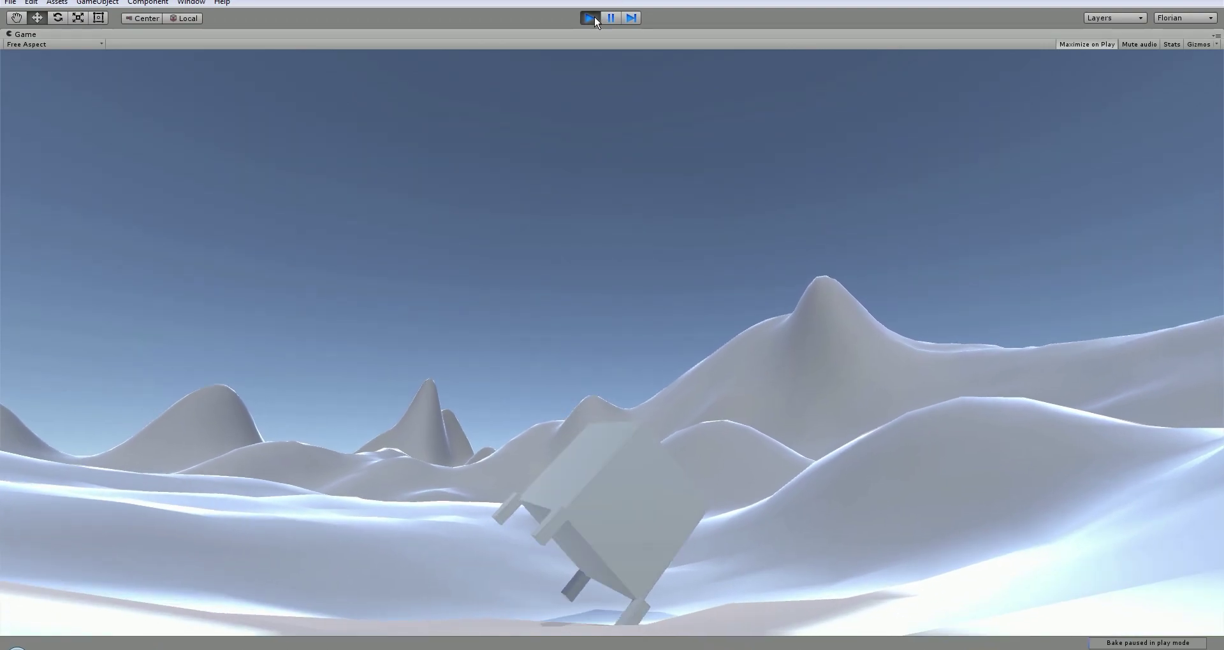
Restart play mode, orbiting the Scene view to inspect the terrain before the final restart
left_click(592, 17)
left_click(592, 17)
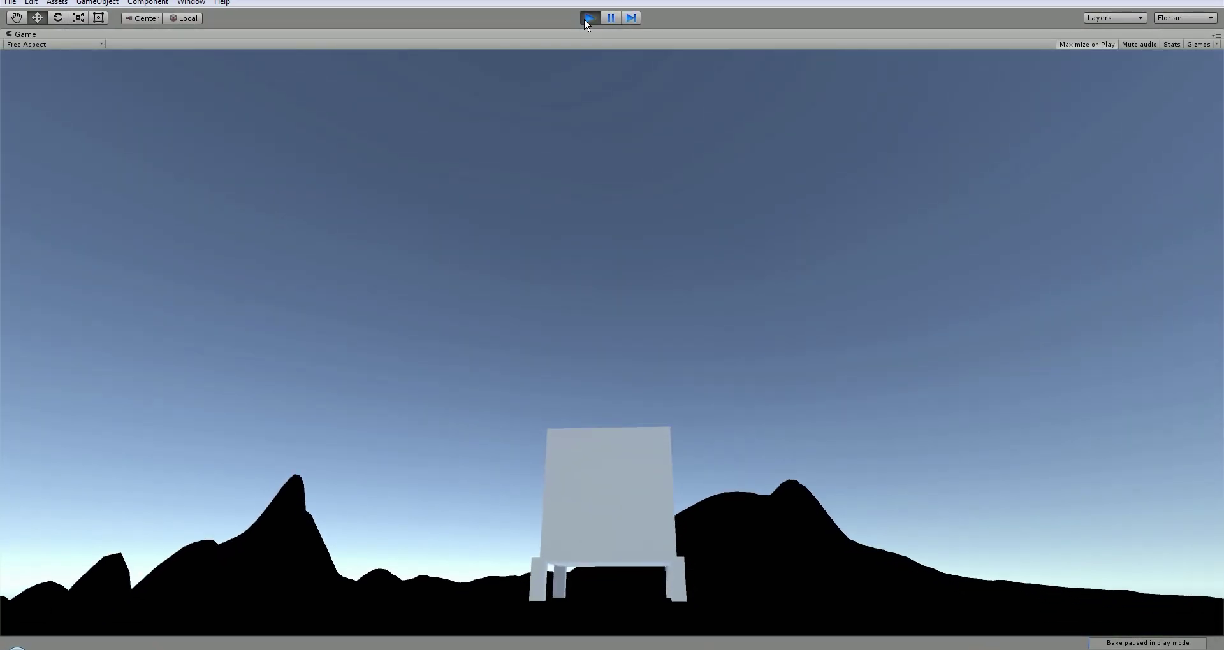
left_click(590, 18)
left_click_drag(609, 190, 658, 260, "alt")
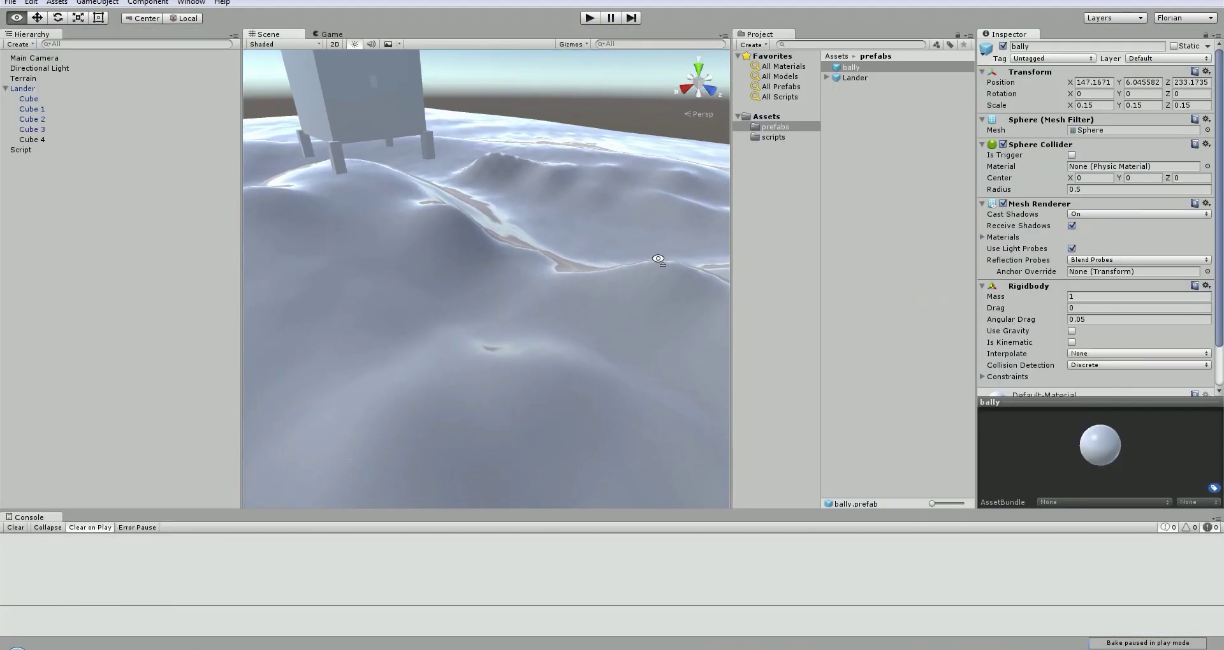
left_click(589, 17)
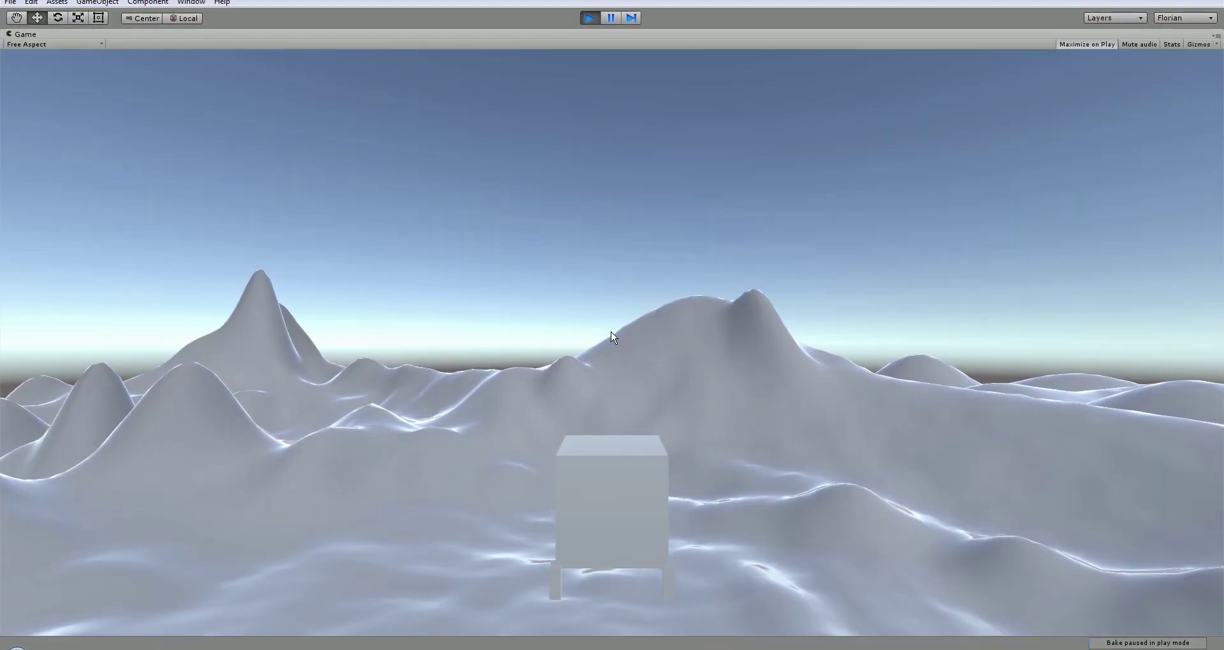
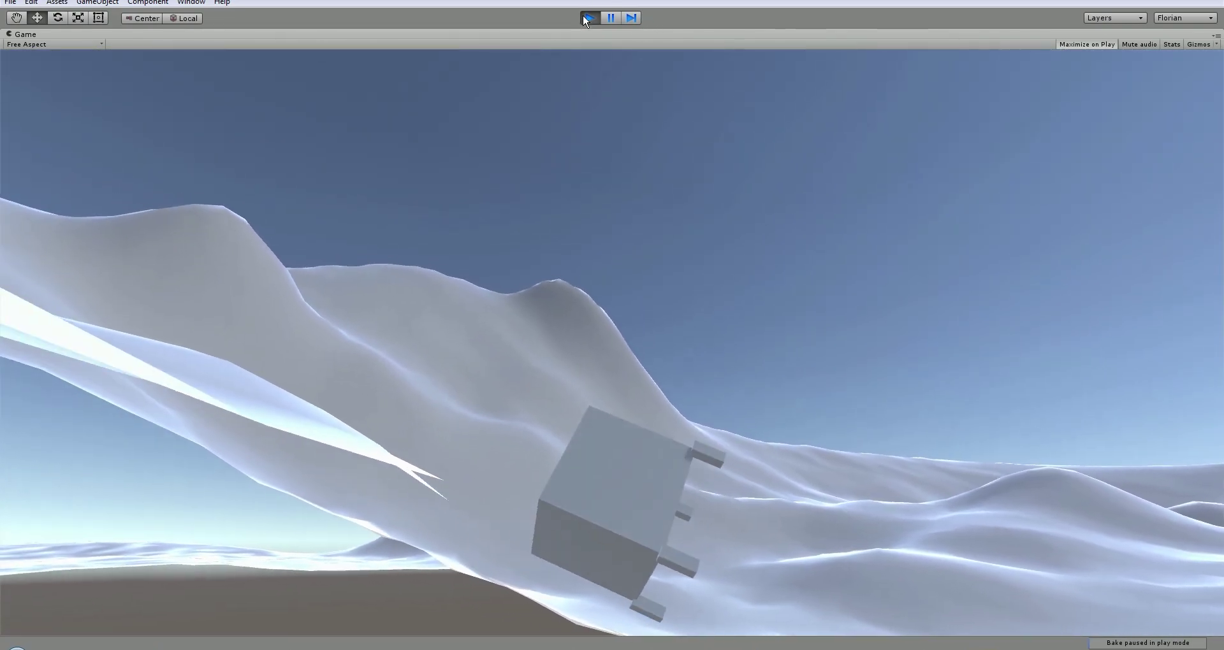
Stop the running lander flight and restart it with the lander reset
left_click(588, 18)
left_click(588, 18)
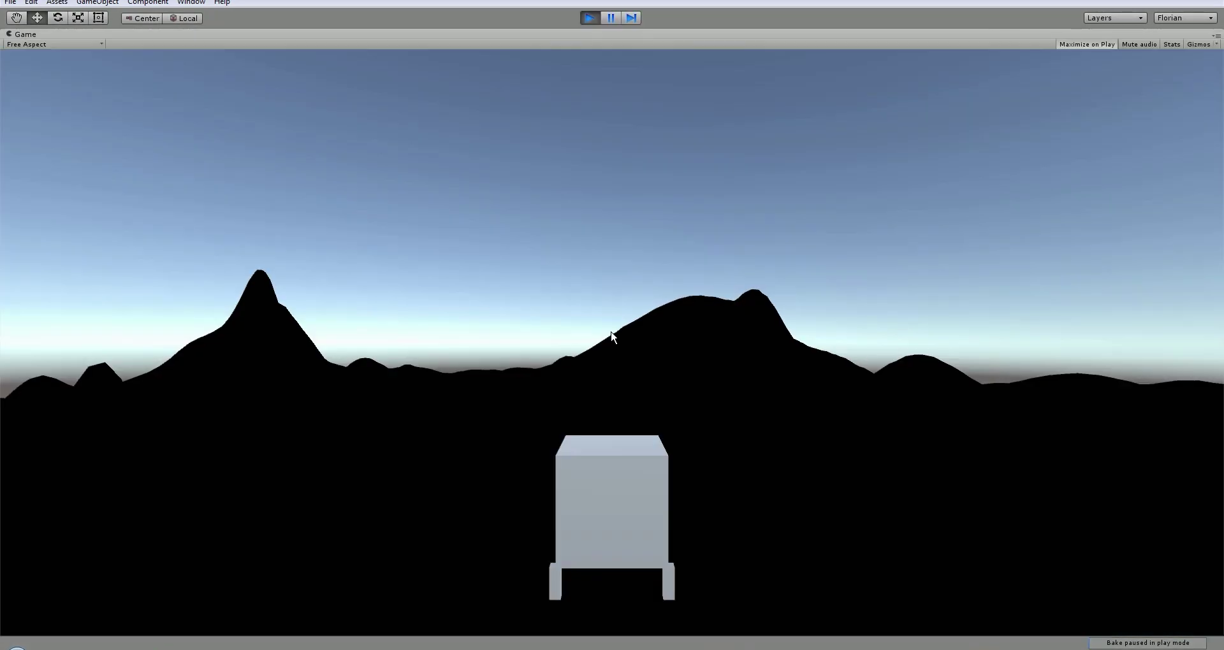
Stop the game, orbit the Scene view over the terrain, and start a fresh test flight
left_click(588, 18)
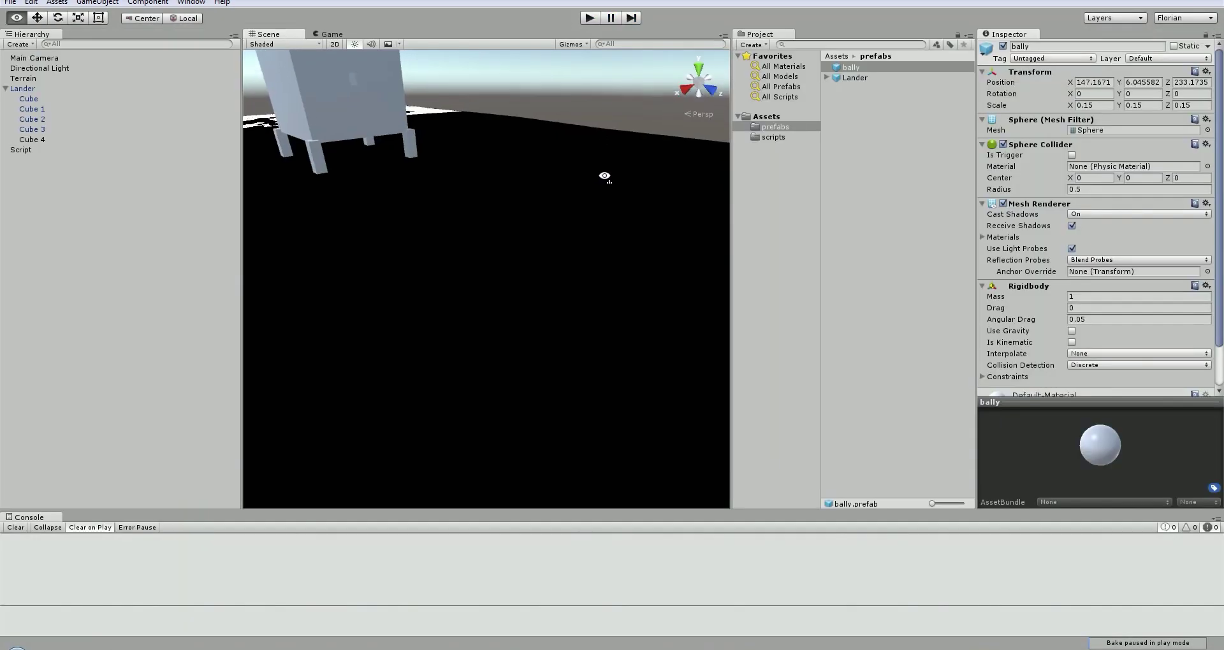
mouse_move(636, 219)
left_mouse_down("alt")
mouse_move(651, 200)
mouse_move(847, 183)
left_mouse_up("alt")
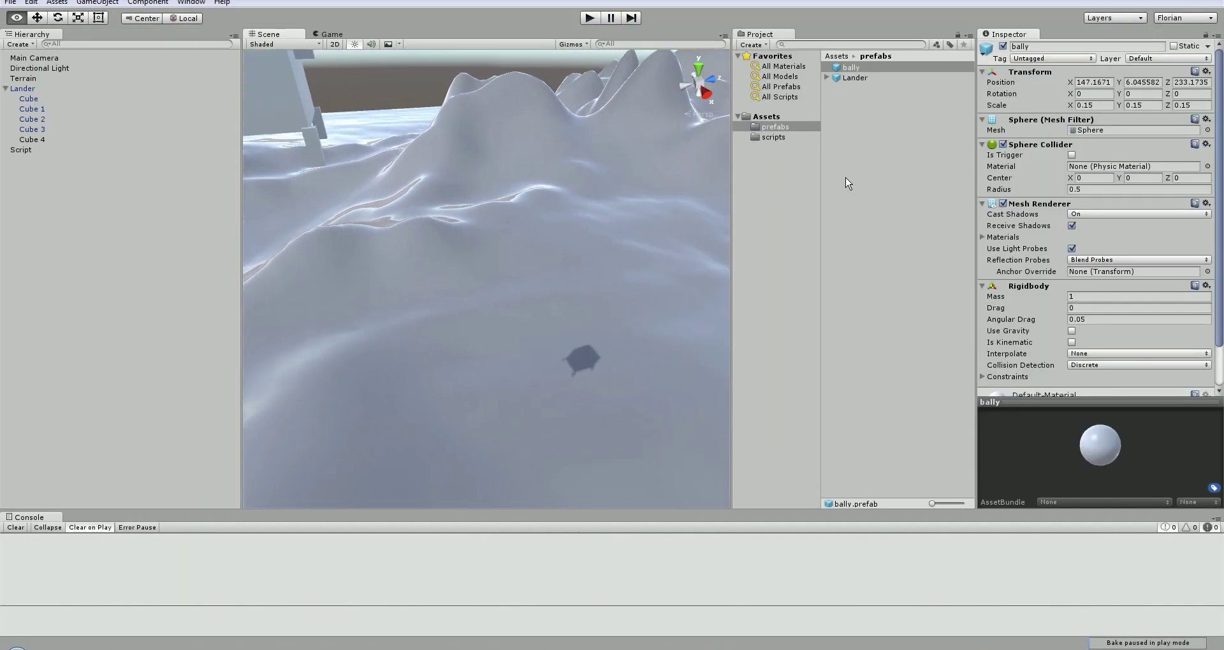
left_click(588, 17)
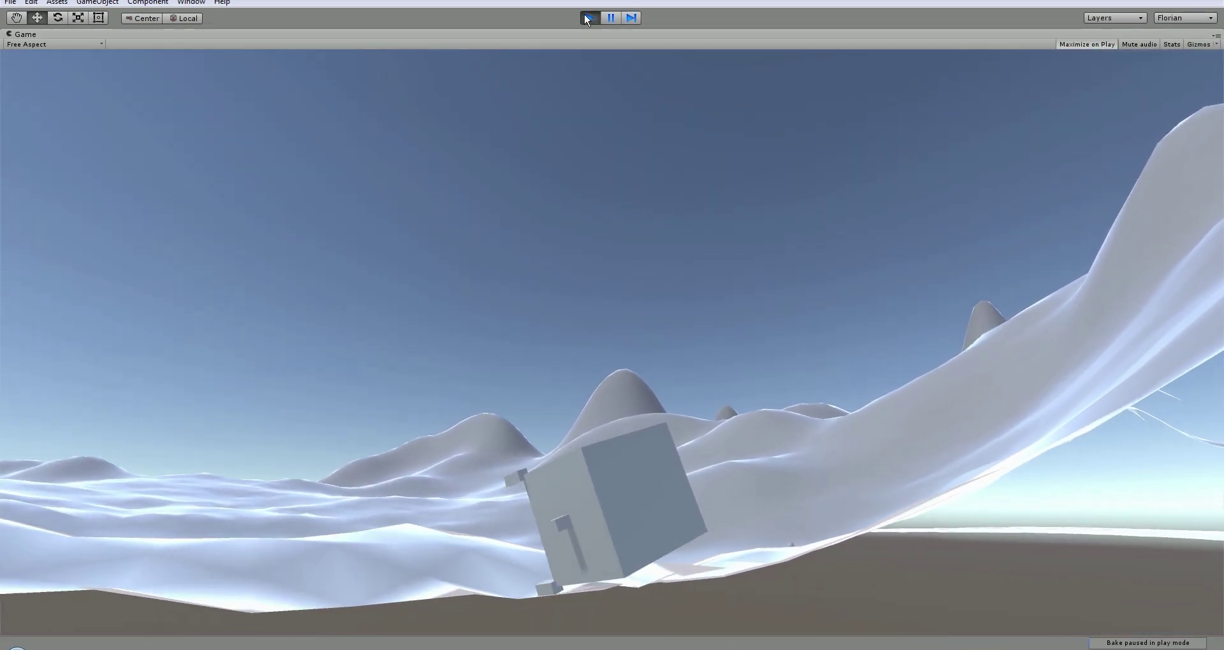
Restart the lander test flight twice, then stop the game
left_click(588, 19)
left_click(588, 19)
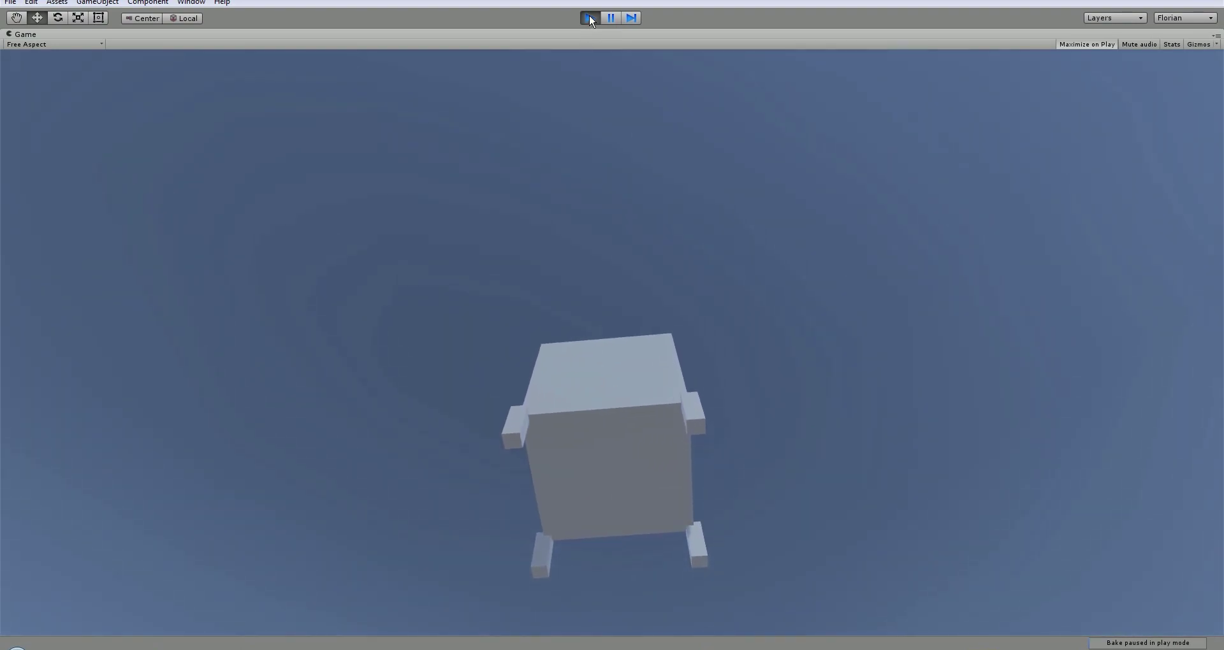
left_click(590, 19)
left_click(590, 20)
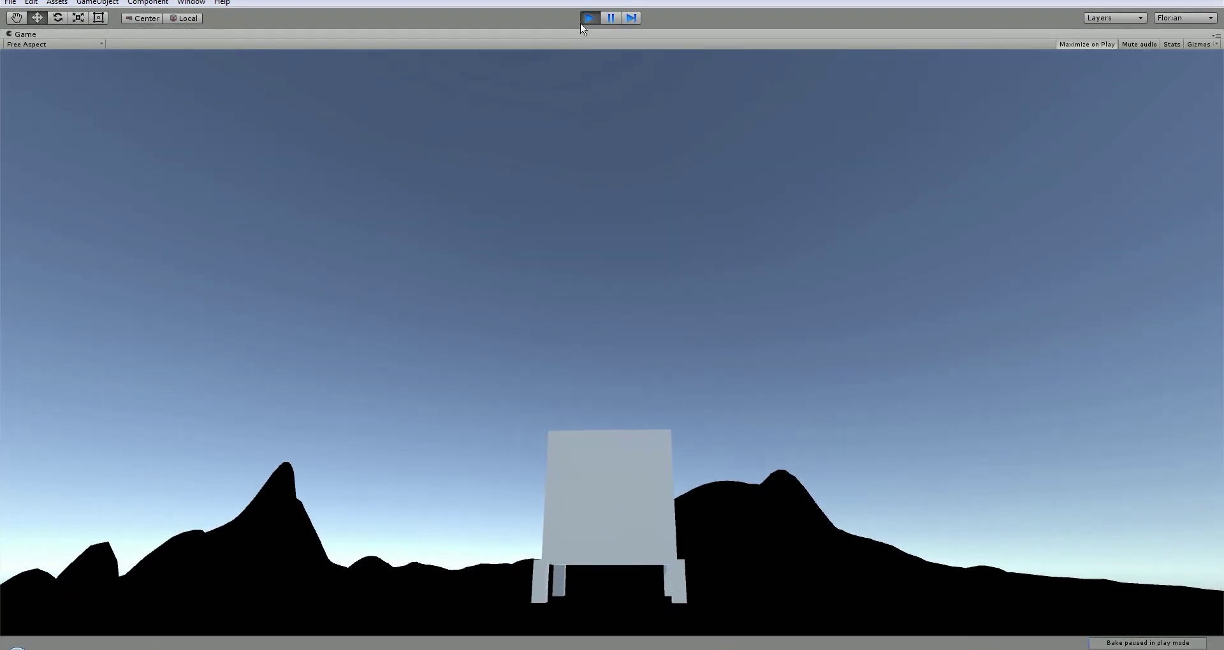
left_click(589, 18)
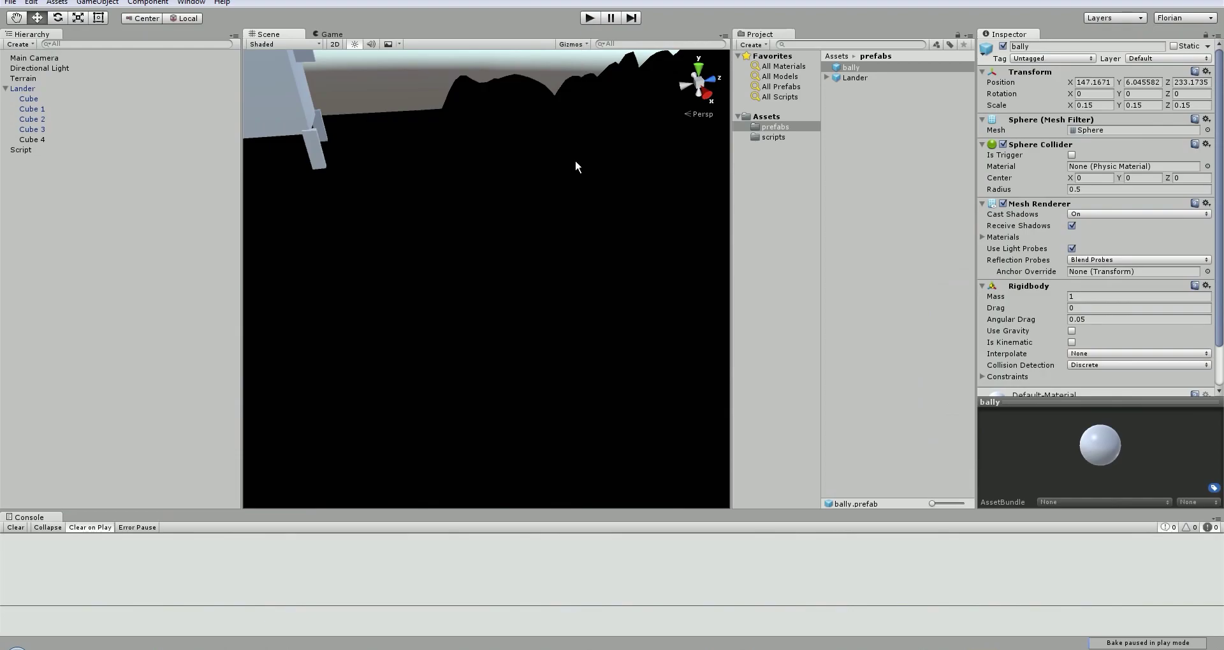
Orbit the Scene view toward the lit terrain and fly two more test runs before stopping
right_click_drag(575, 167, 667, 140)
left_click(590, 18)
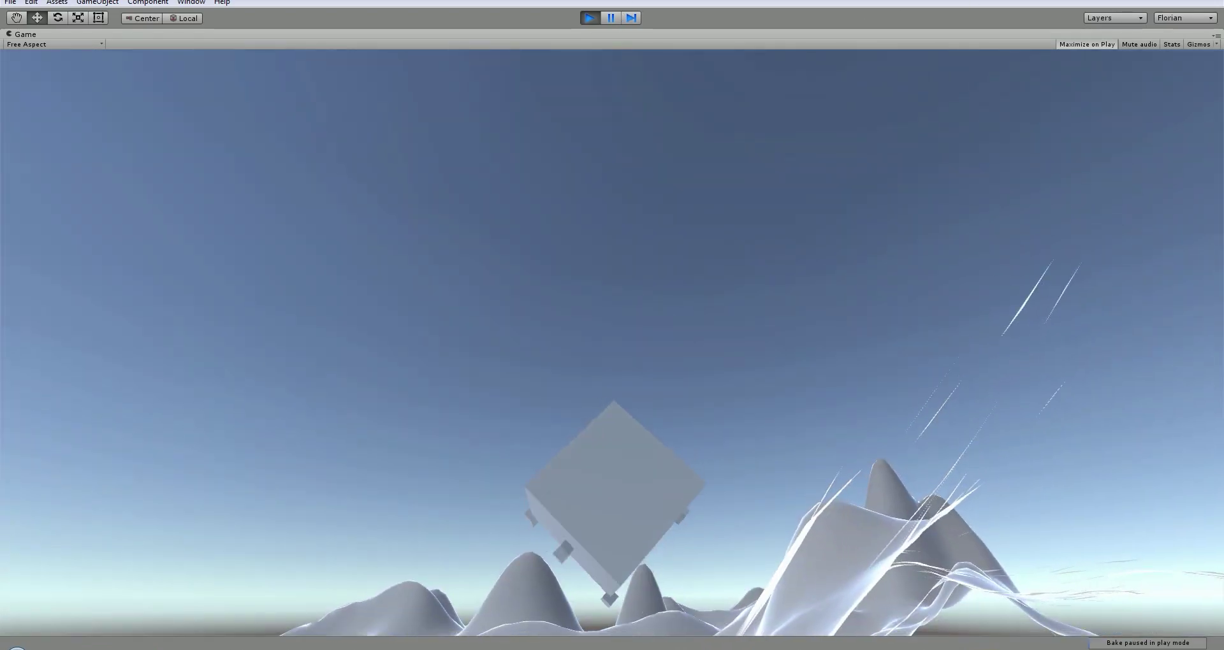
key("ctrl+p")
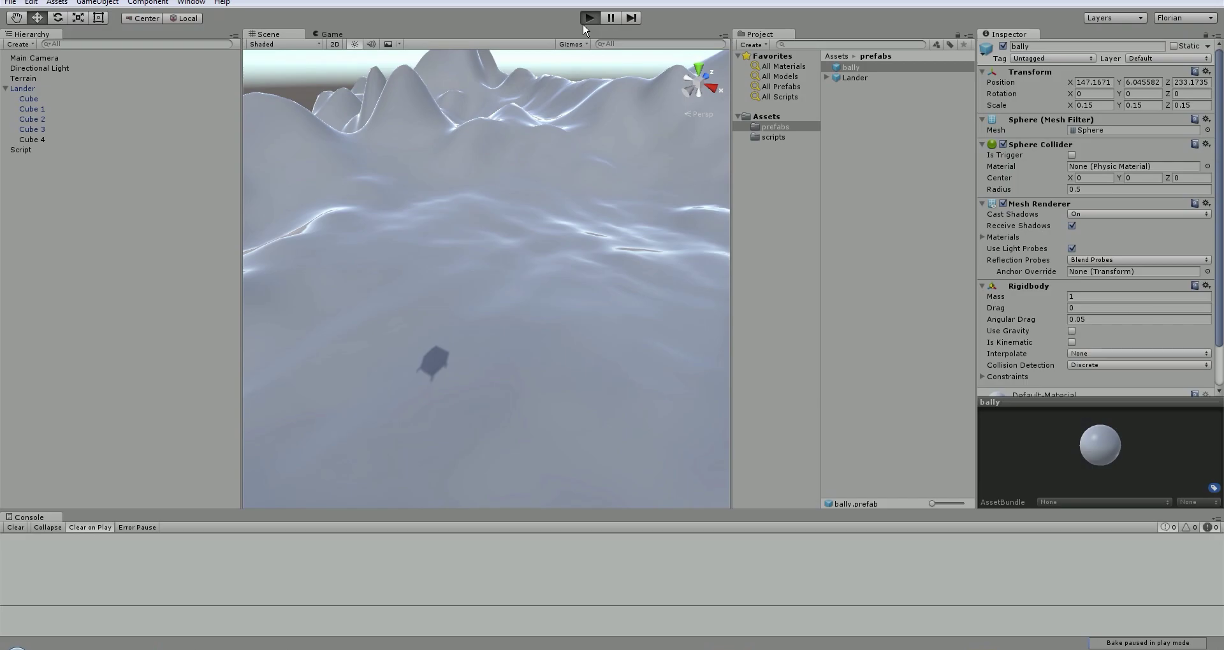
left_click(584, 21)
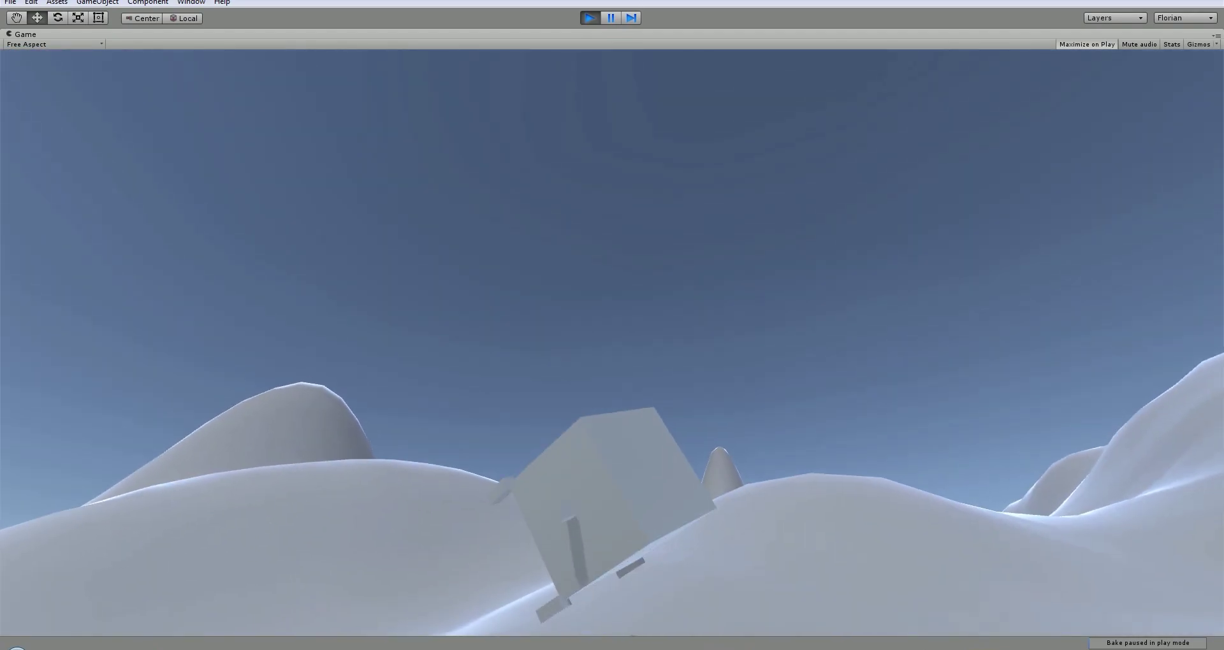
left_click(589, 18)
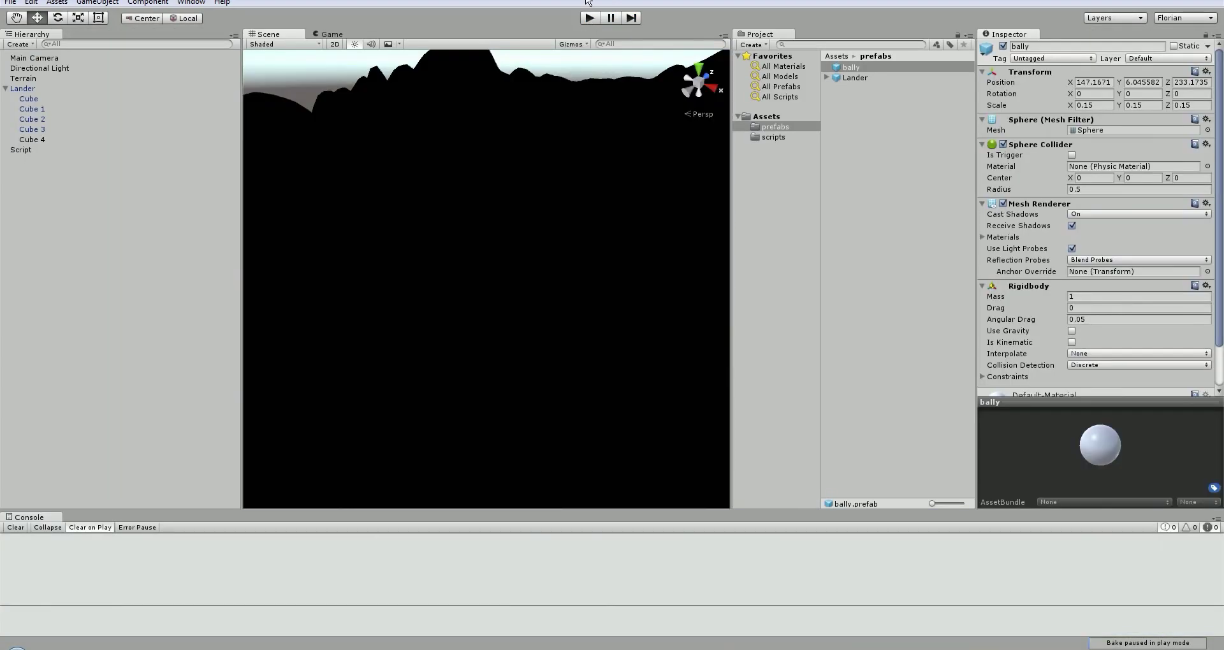
Fly several more lander test runs, then stop the game and switch to all.cs in Notepad++
left_click(590, 18)
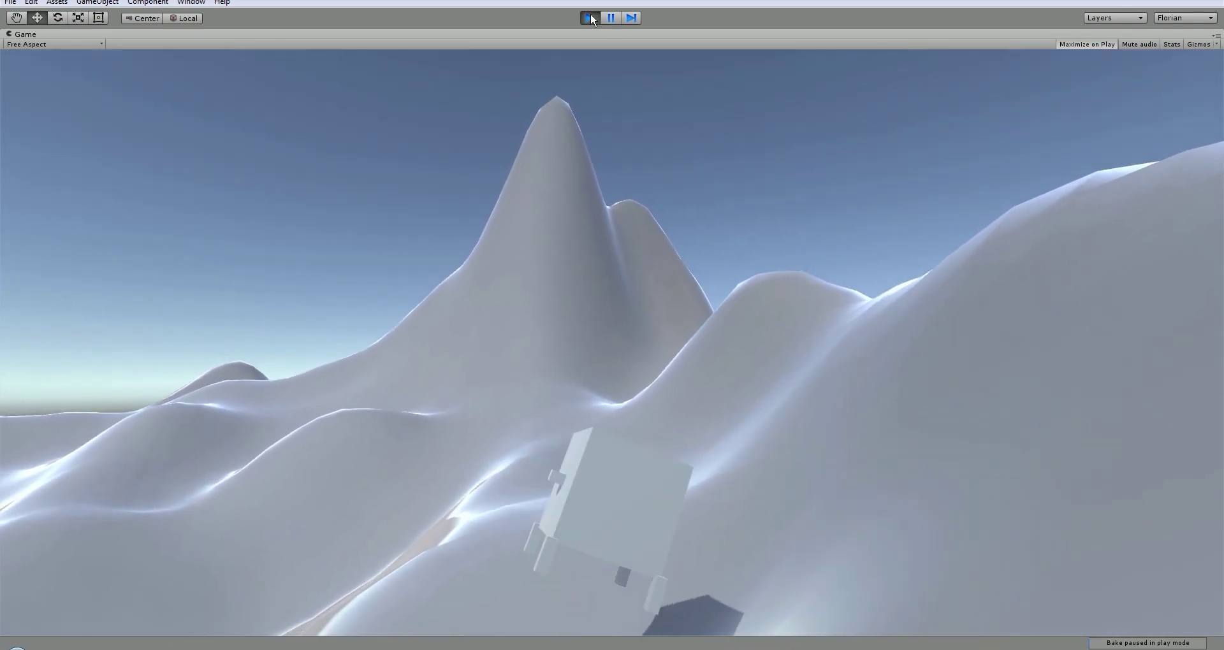
left_click(590, 19)
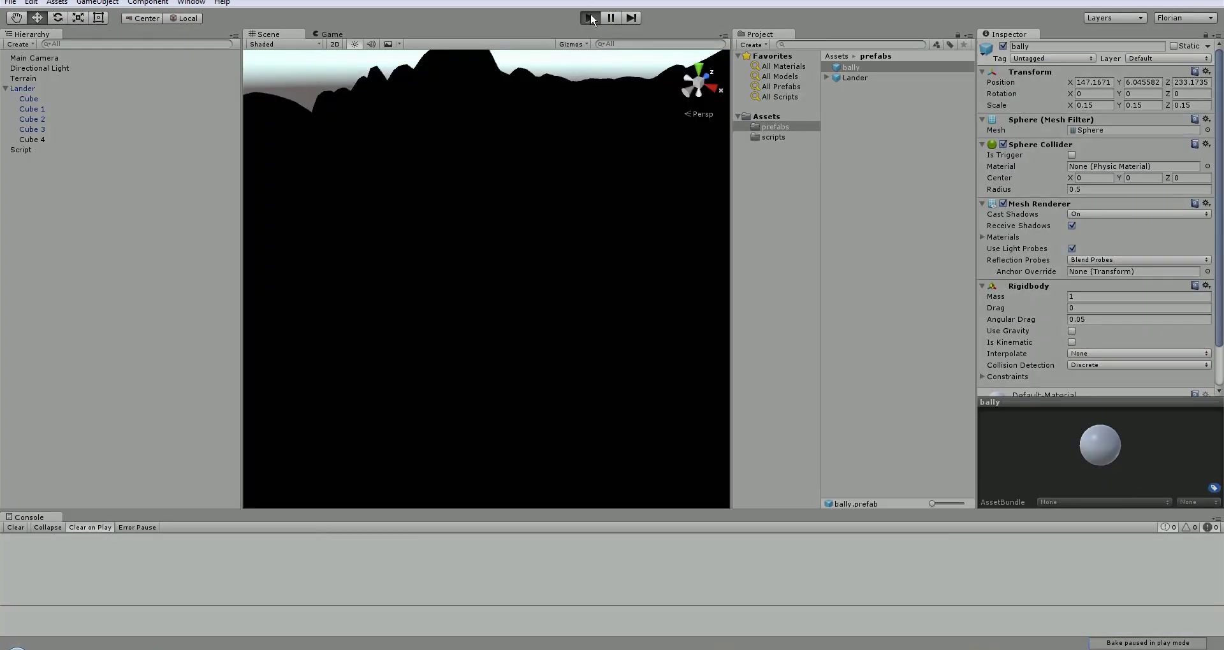
left_click(591, 18)
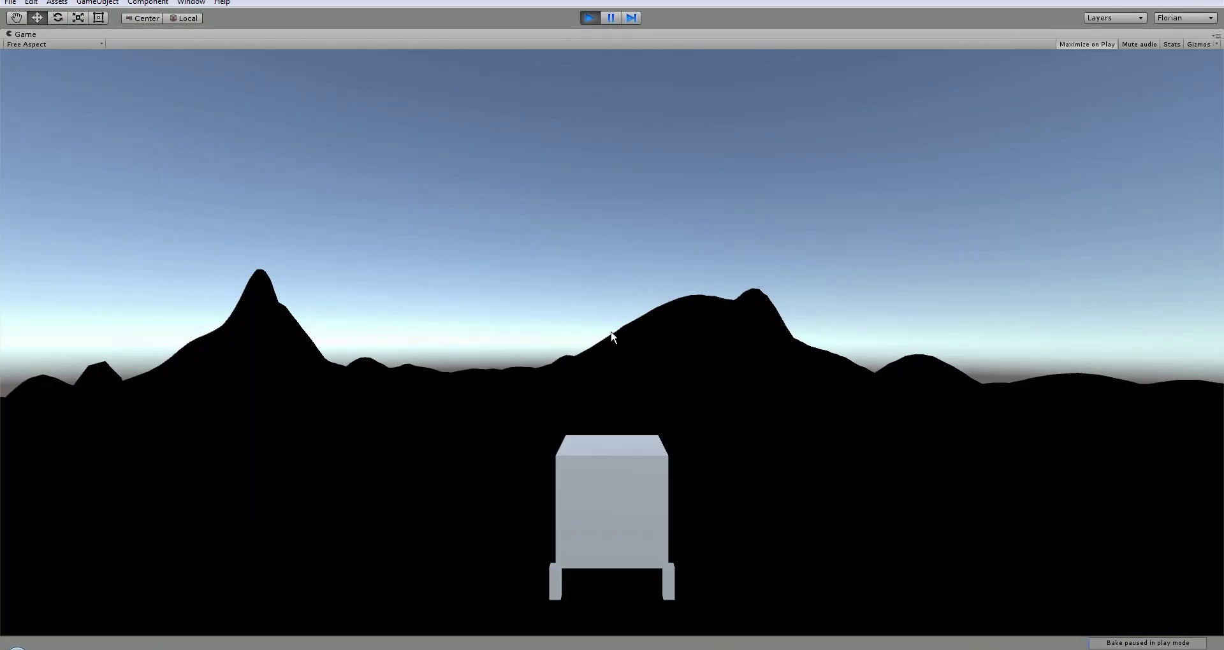
left_click(587, 17)
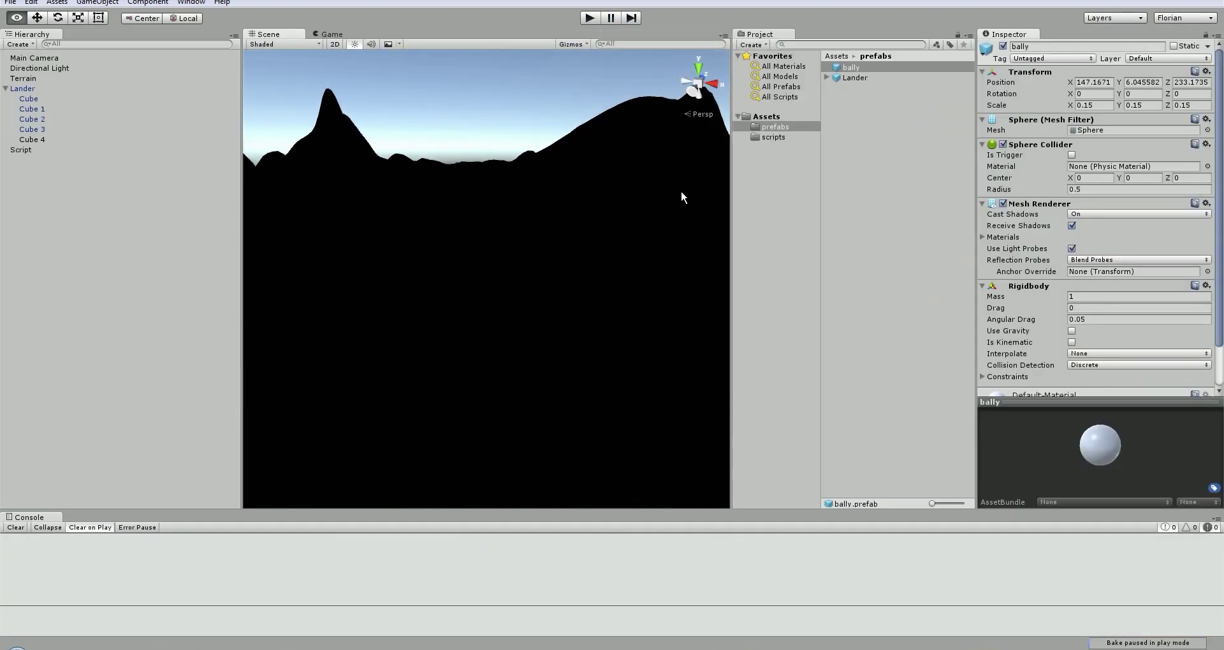
left_click(585, 22)
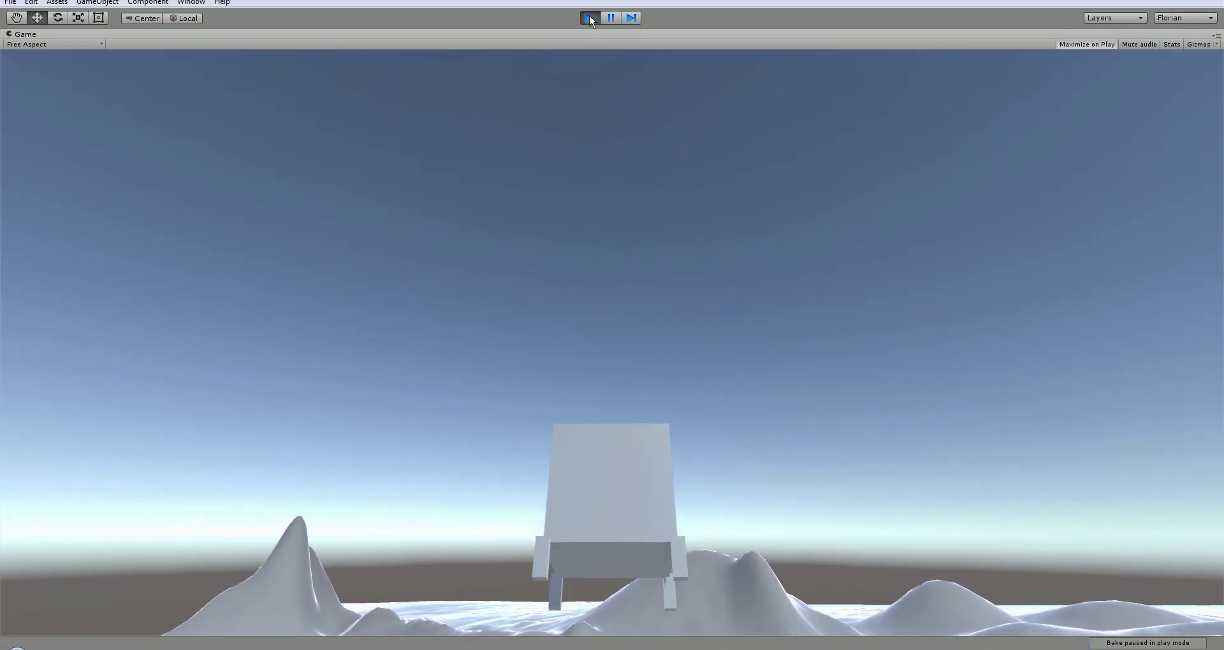
key("ctrl+p")
key("alt+Tab")
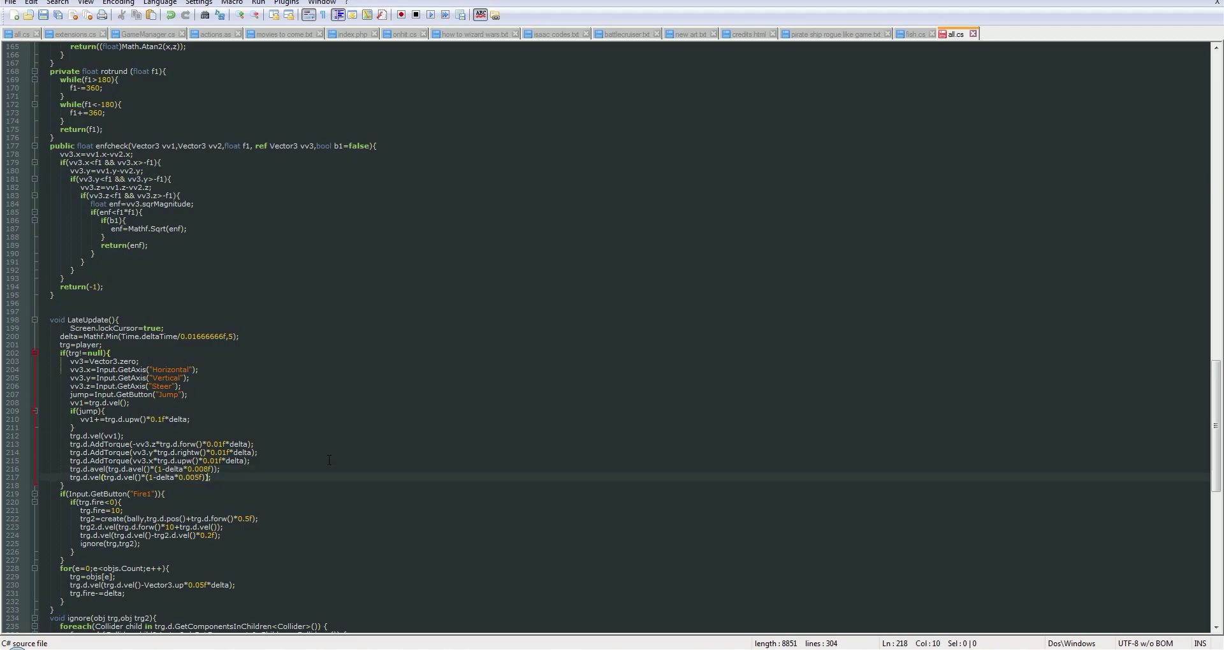
Move up to the velocity damping code on line 217 of all.cs, then return to Unity
key("Up")
key("alt+Tab")
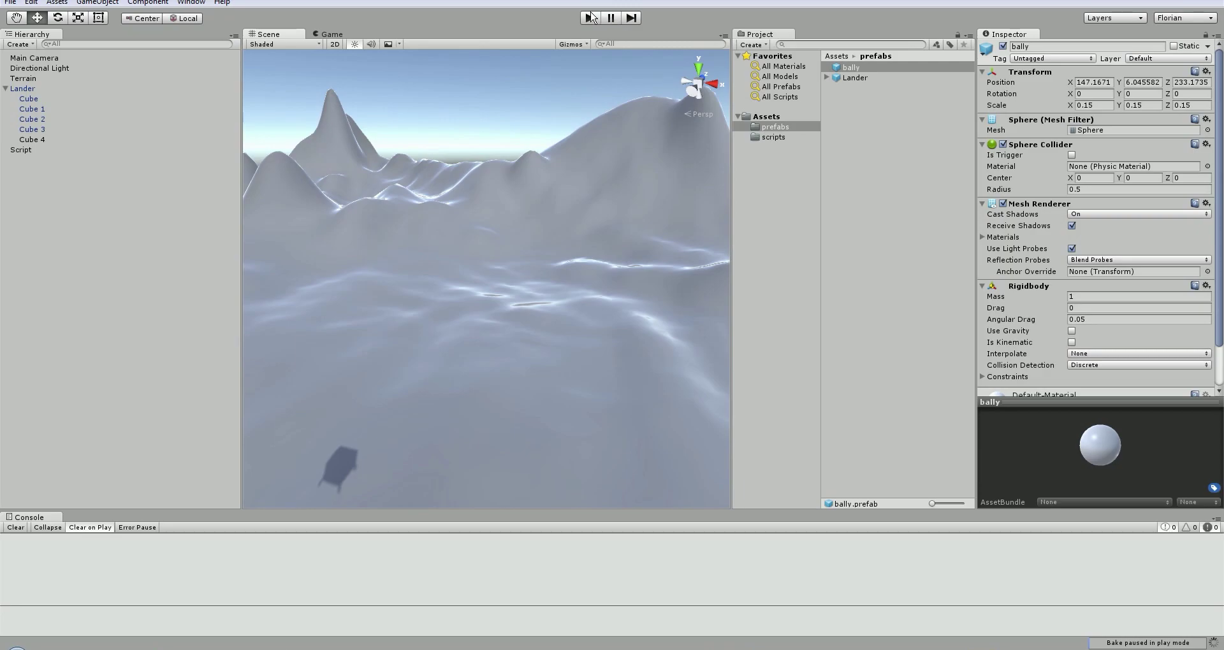
left_click(591, 17)
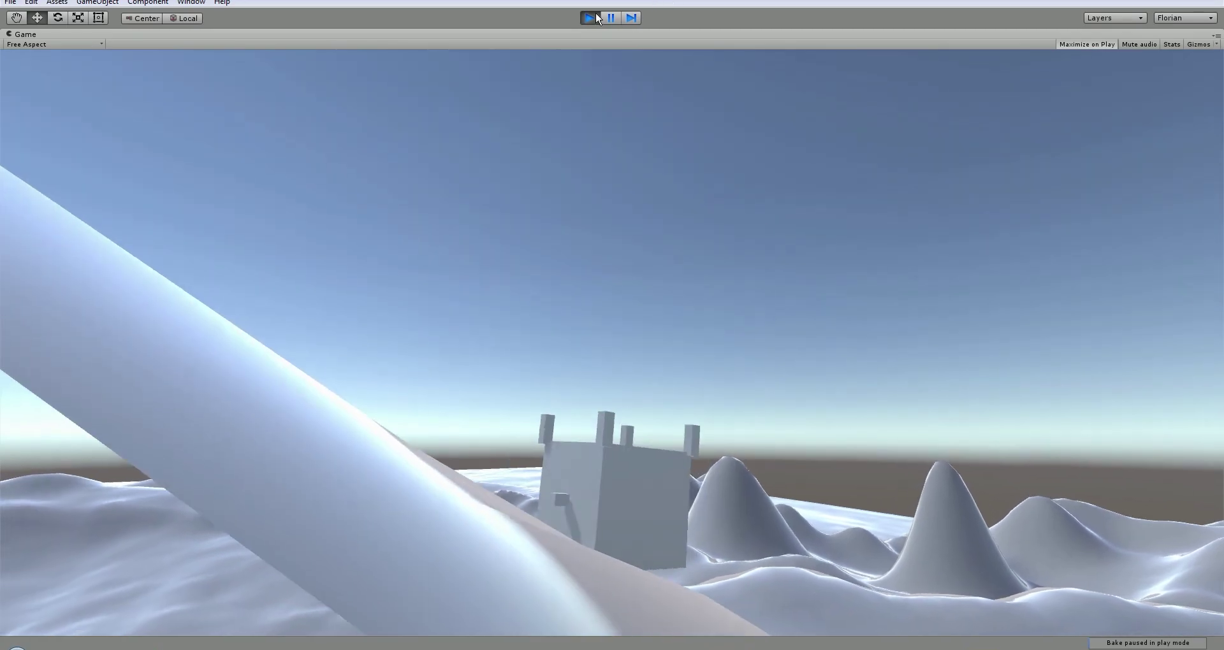
key("ctrl+p")
mouse_move(554, 156)
right_mouse_down()
mouse_move(655, 148)
mouse_move(604, 106)
right_mouse_up()
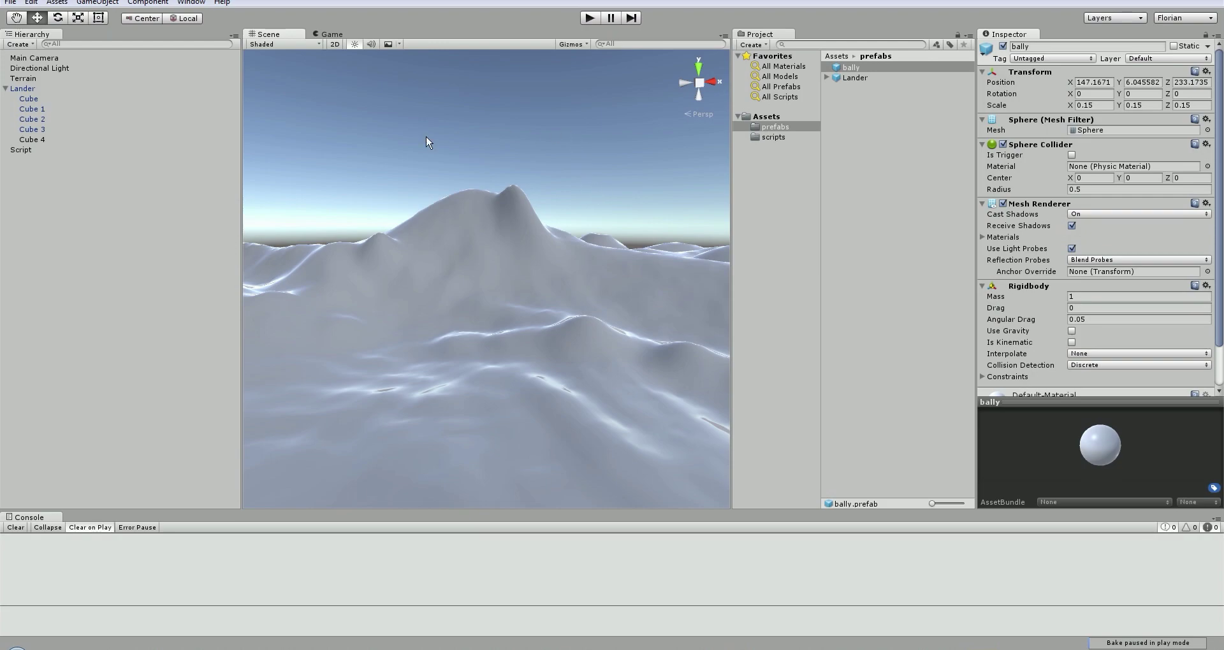
Swing the Scene view to face the lander and fly one test run
mouse_move(402, 236)
right_mouse_down()
mouse_move(709, 281)
mouse_move(587, 284)
mouse_move(664, 246)
mouse_move(519, 293)
mouse_move(694, 254)
right_mouse_up()
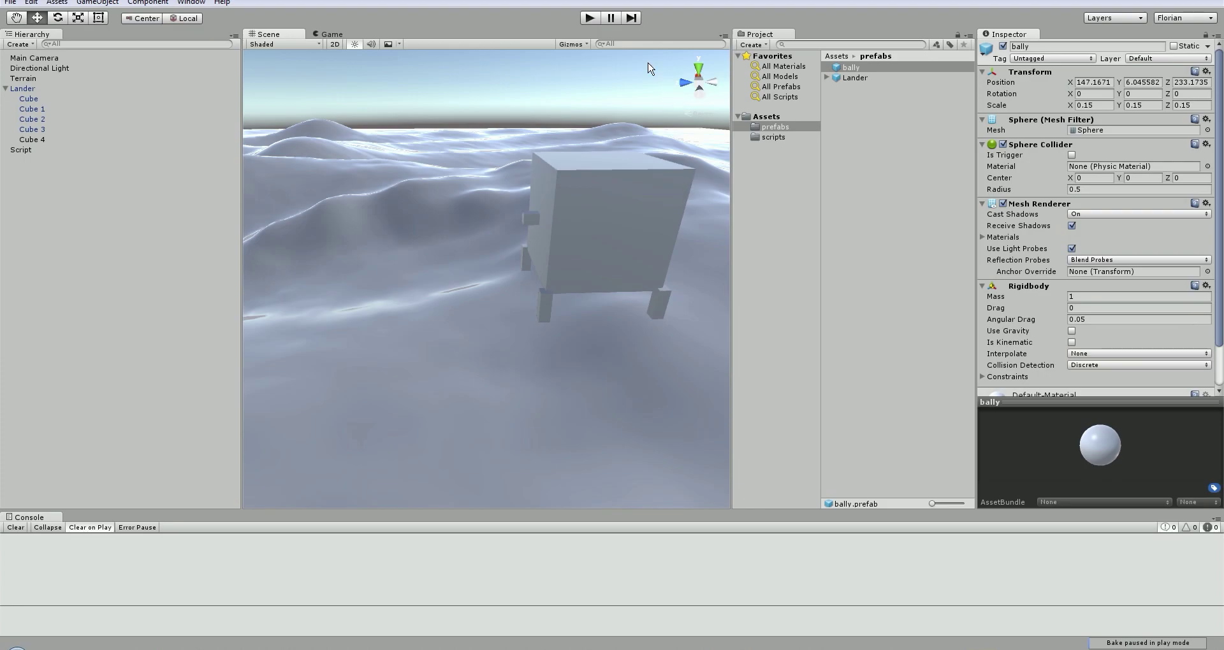
left_click(589, 19)
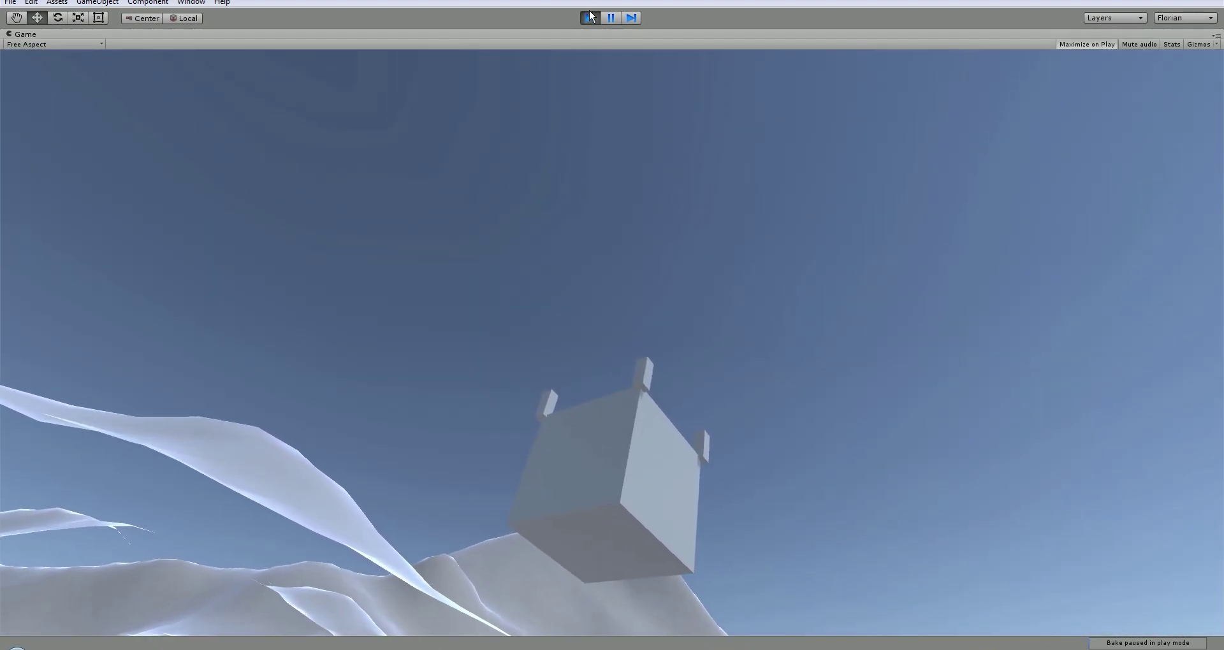
left_click(589, 18)
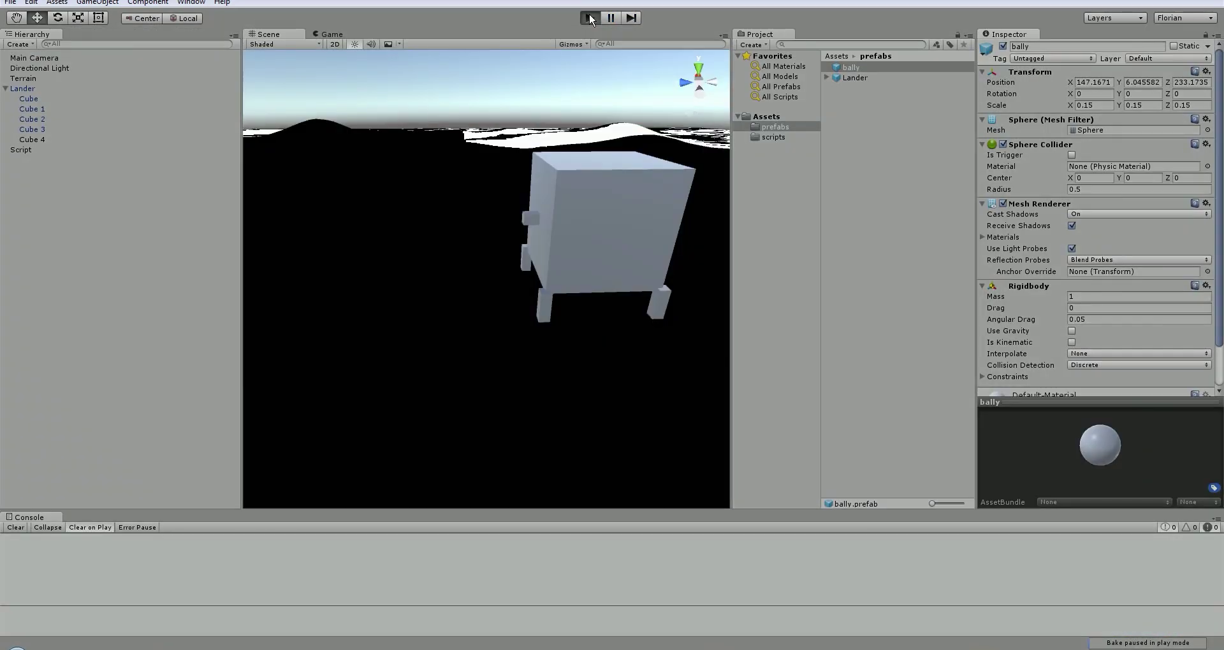
Restart the game twice, orbit around the lander, and start another test flight
left_click(590, 18)
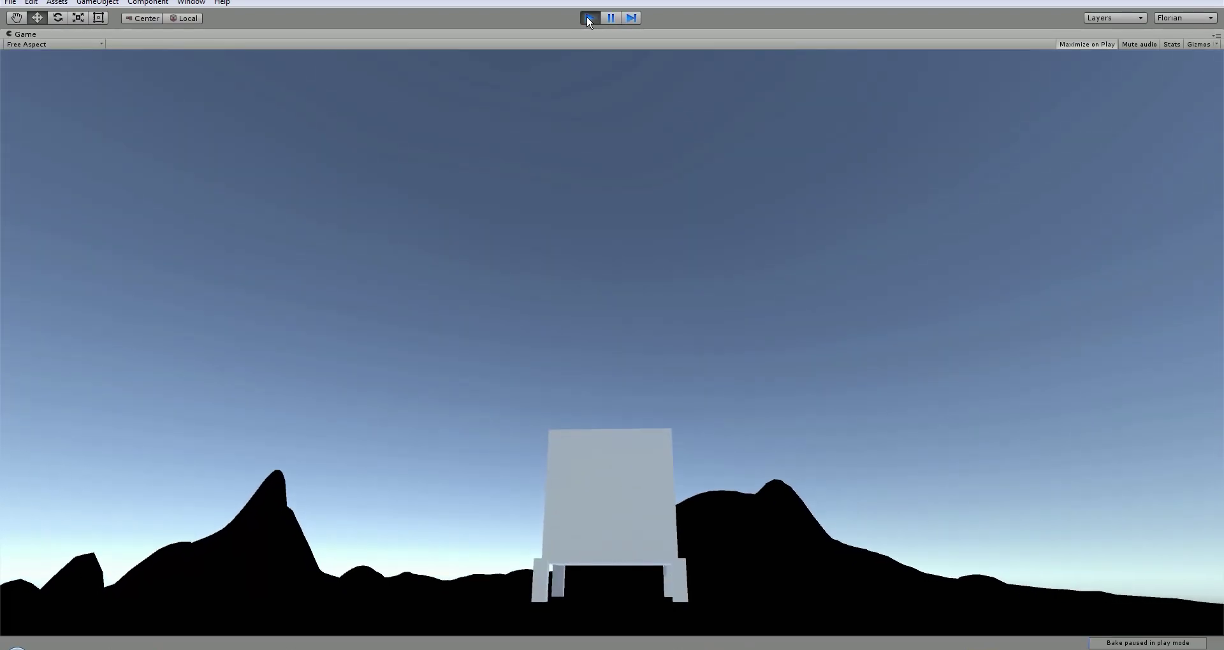
left_click(586, 17)
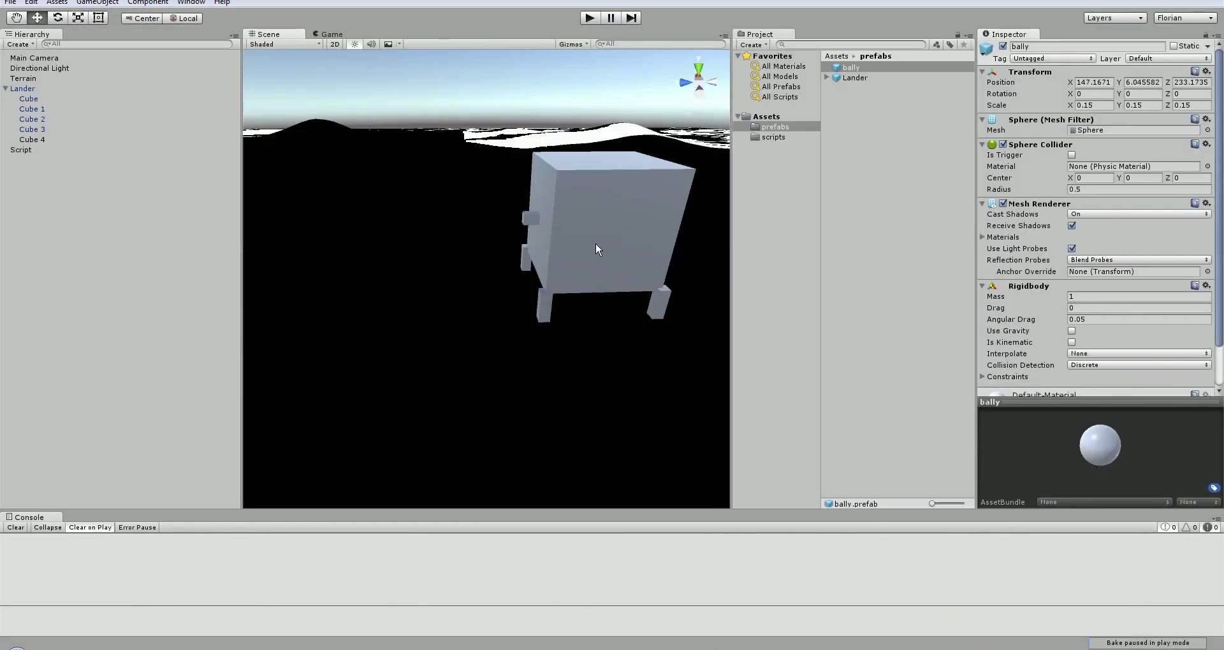
left_click_drag(595, 243, 644, 260, "alt")
left_click(588, 18)
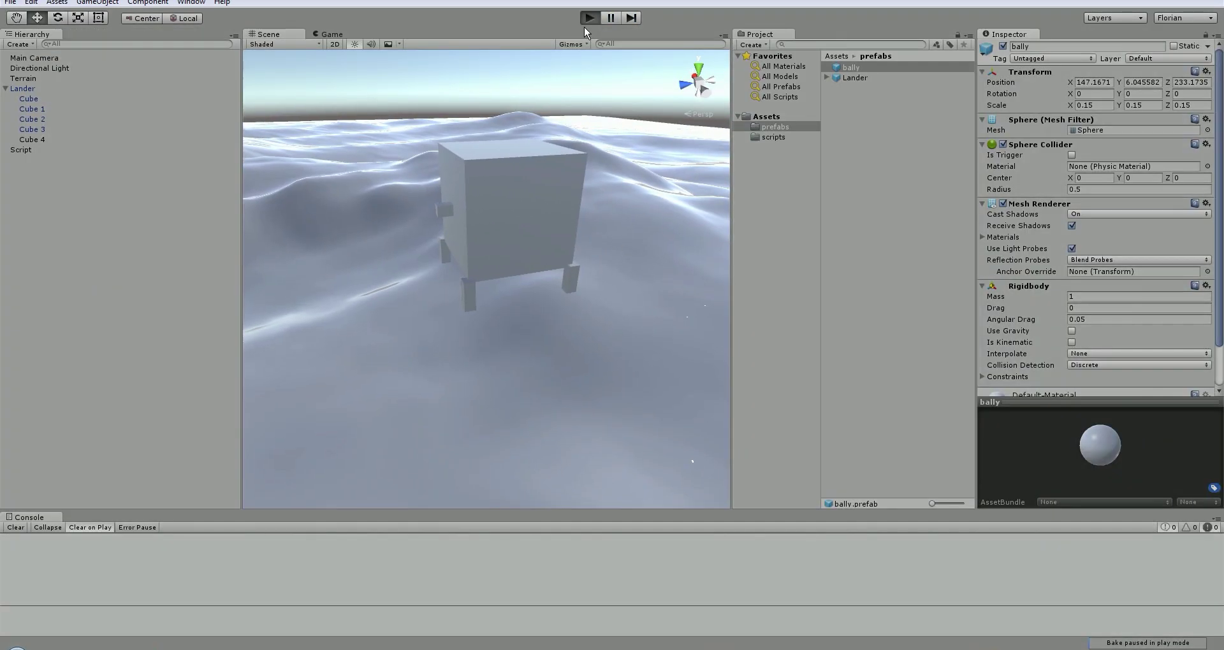